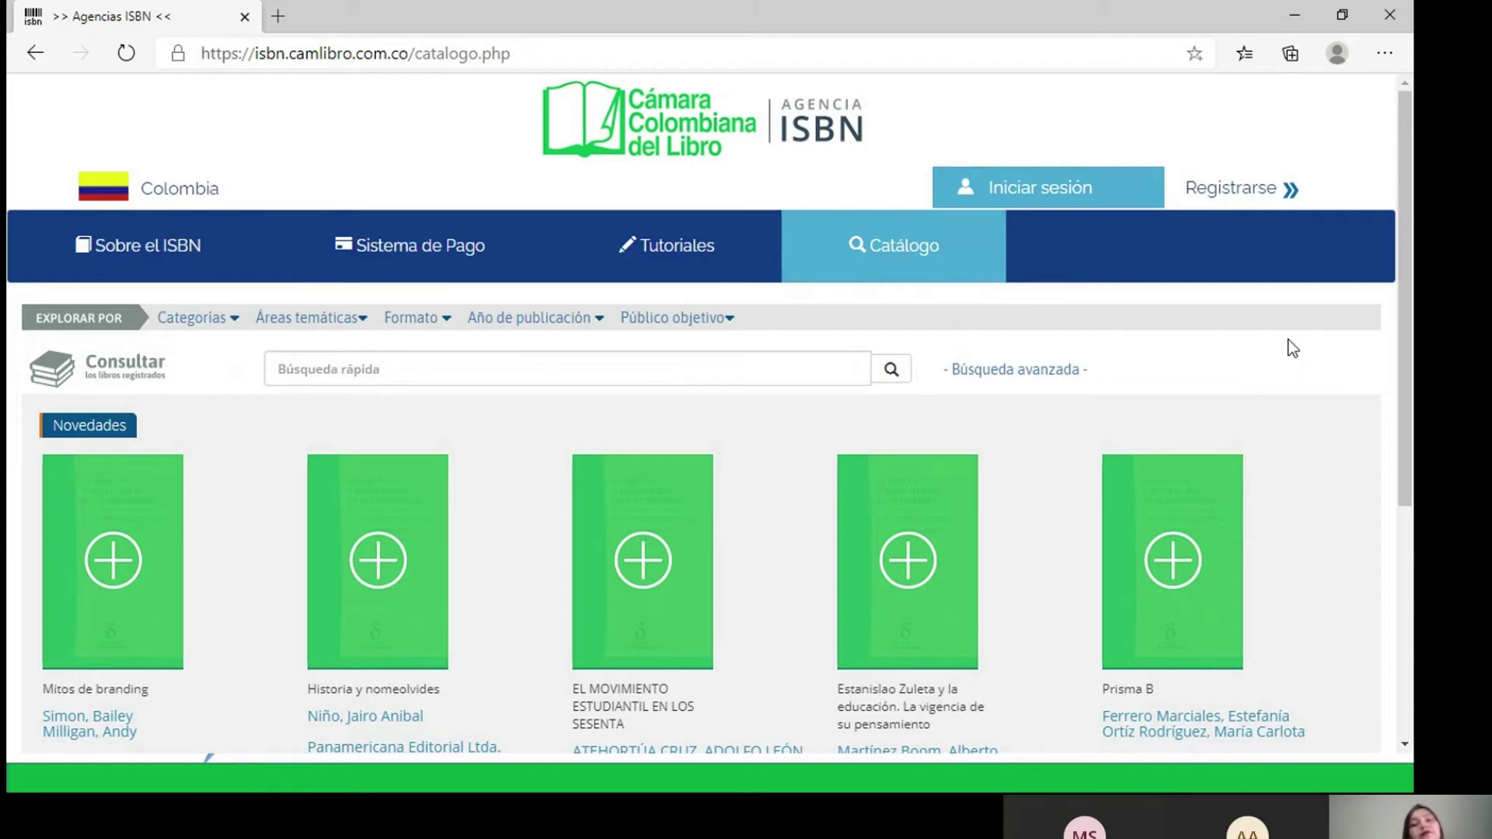
- Log in to the publisher account using the saved document number and the account password
click(1036, 187)
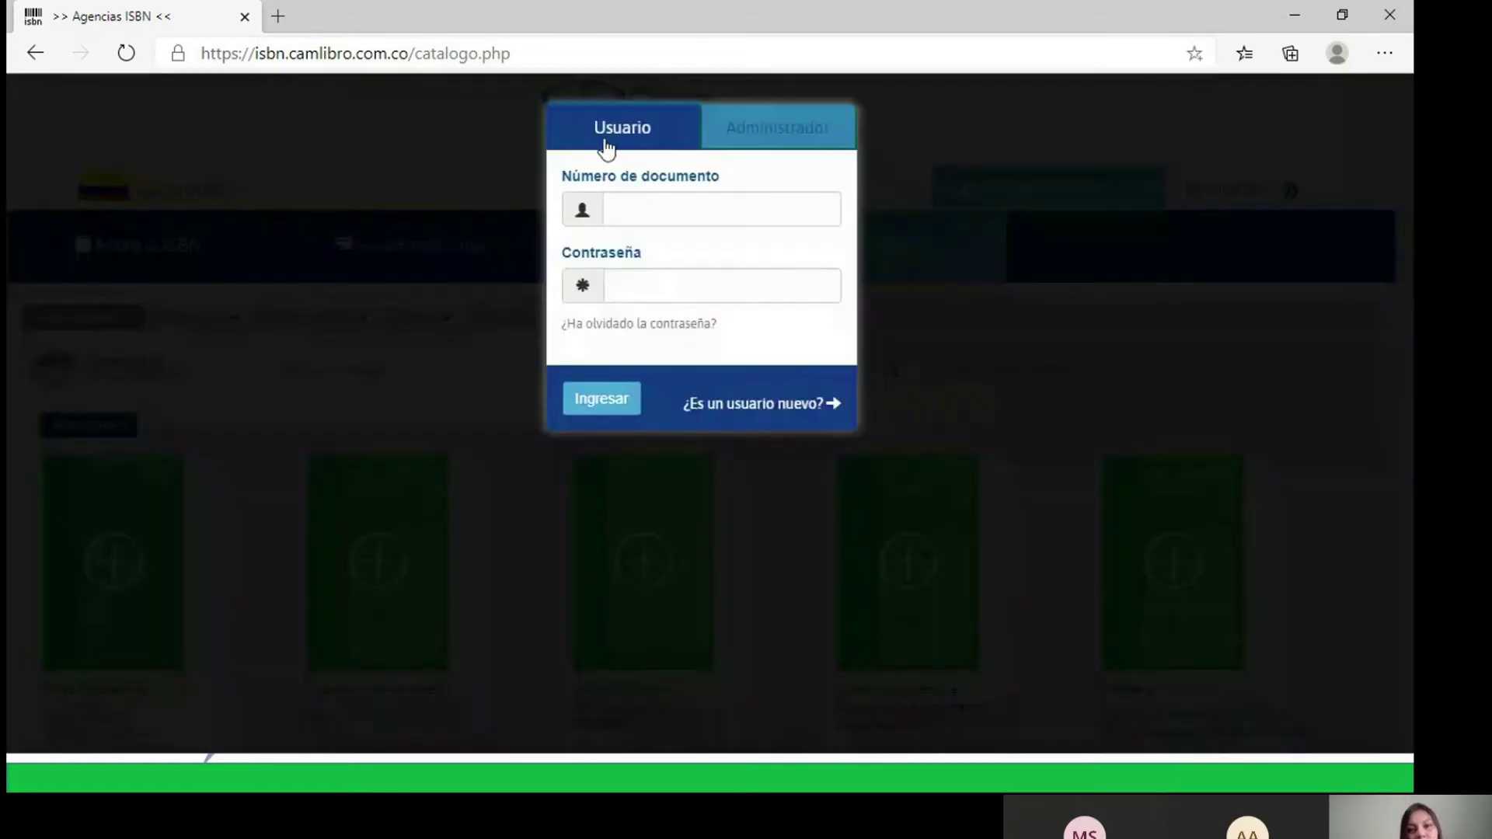
click(646, 210)
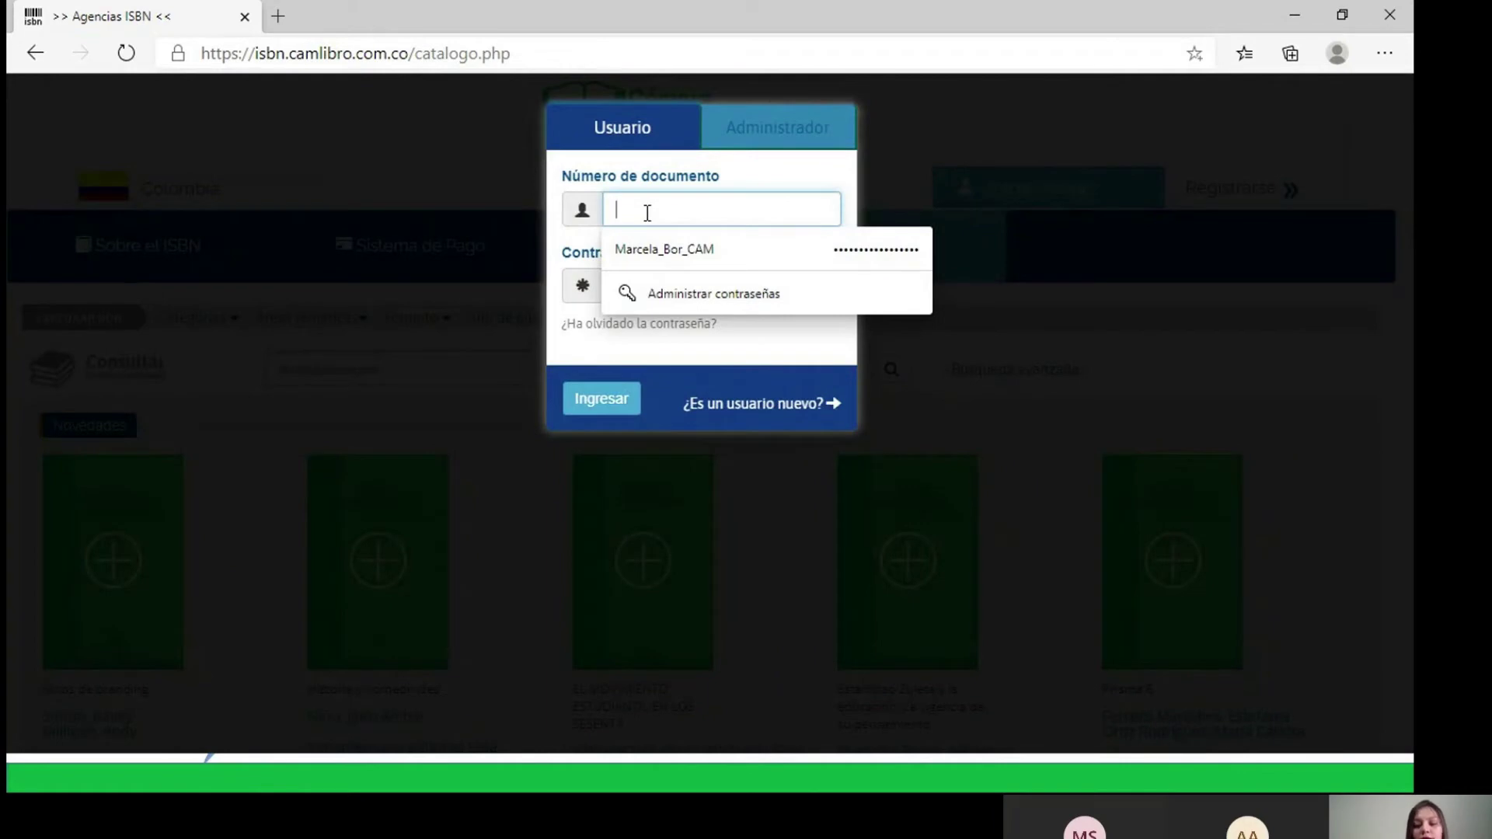
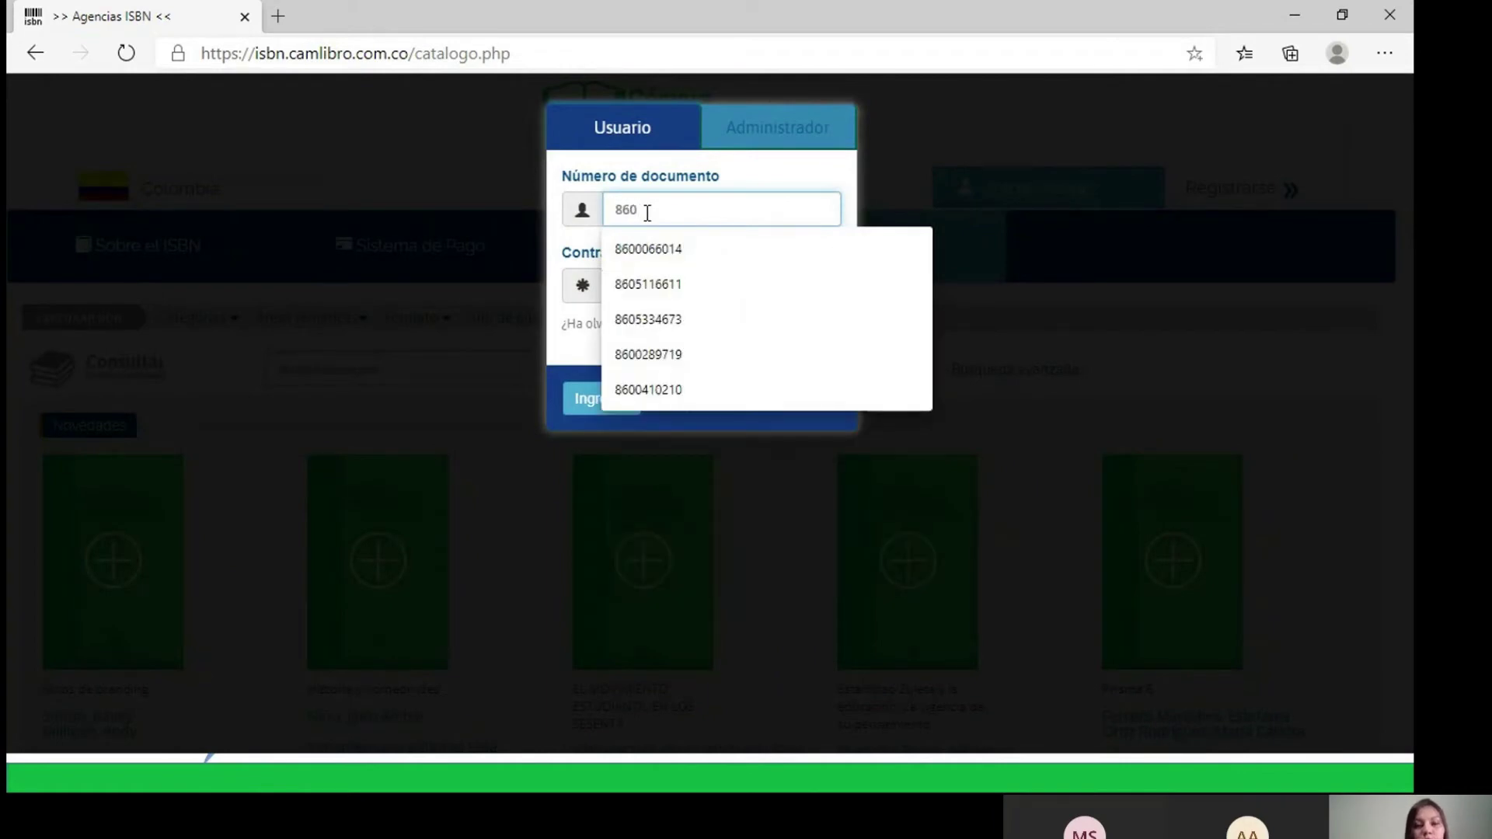
click(636, 249)
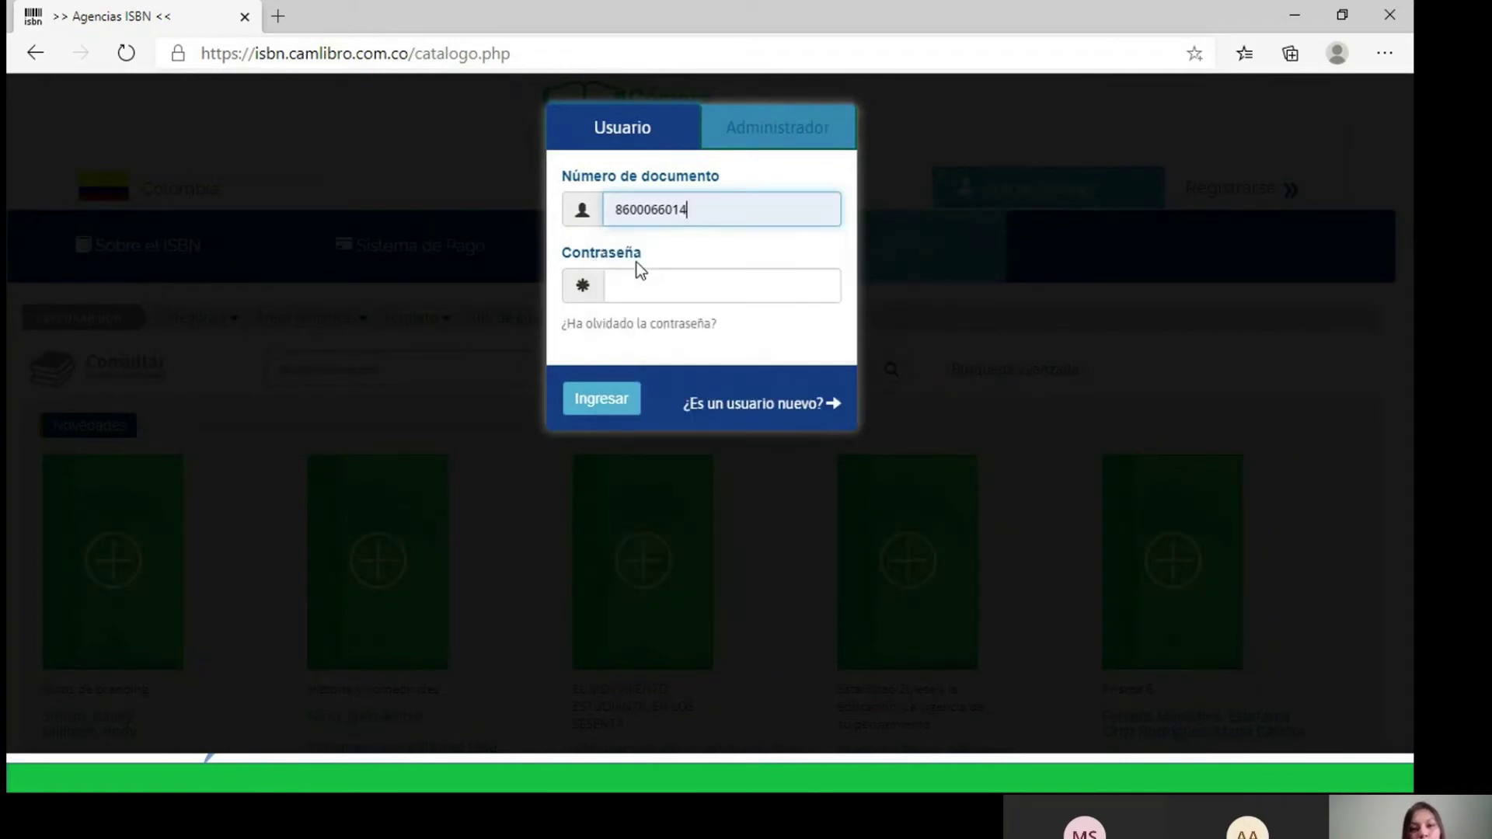
click(635, 288)
text(•••)
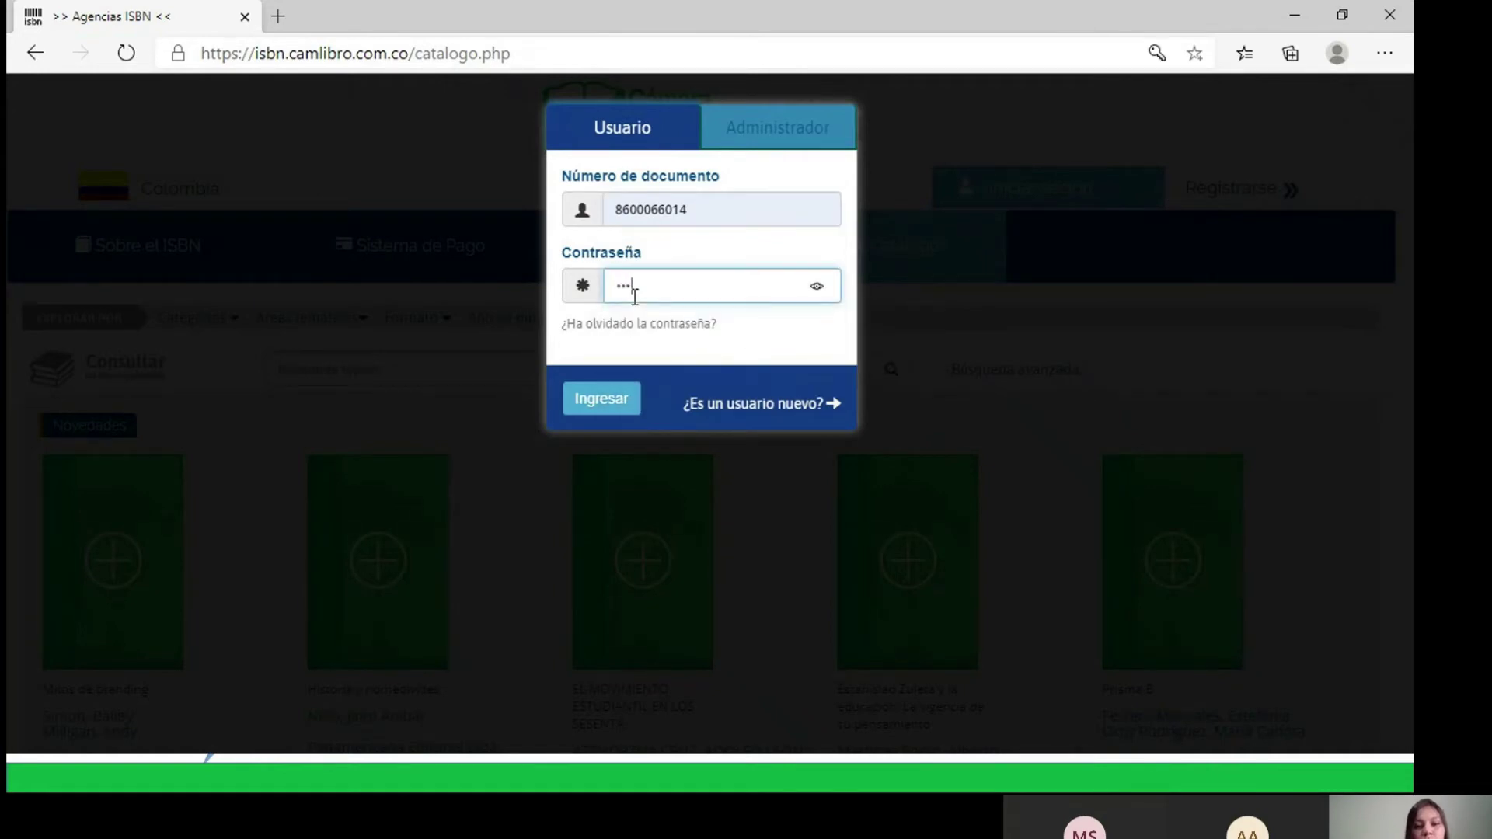
text(•••)
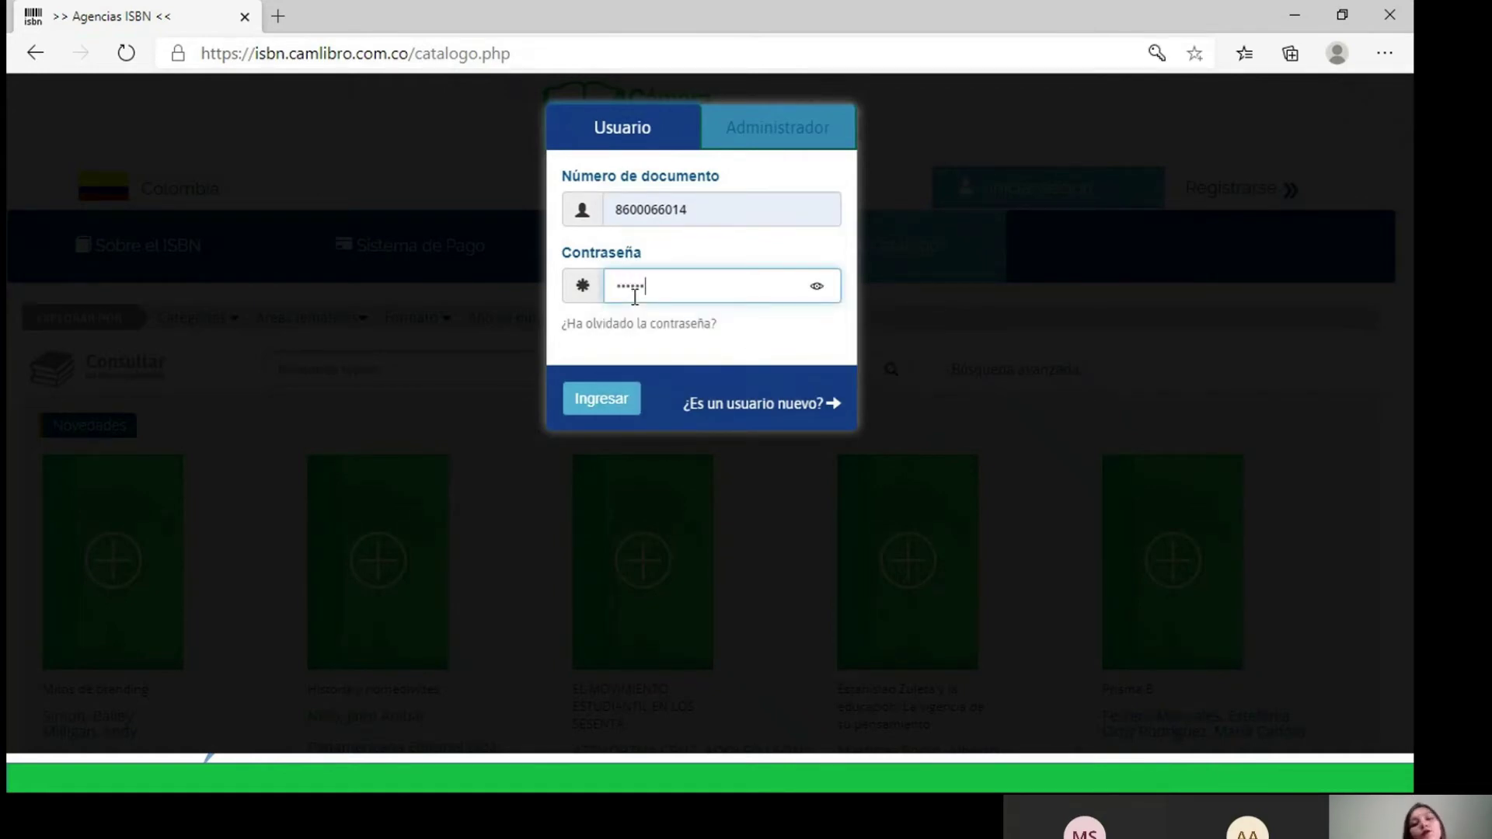
click(608, 408)
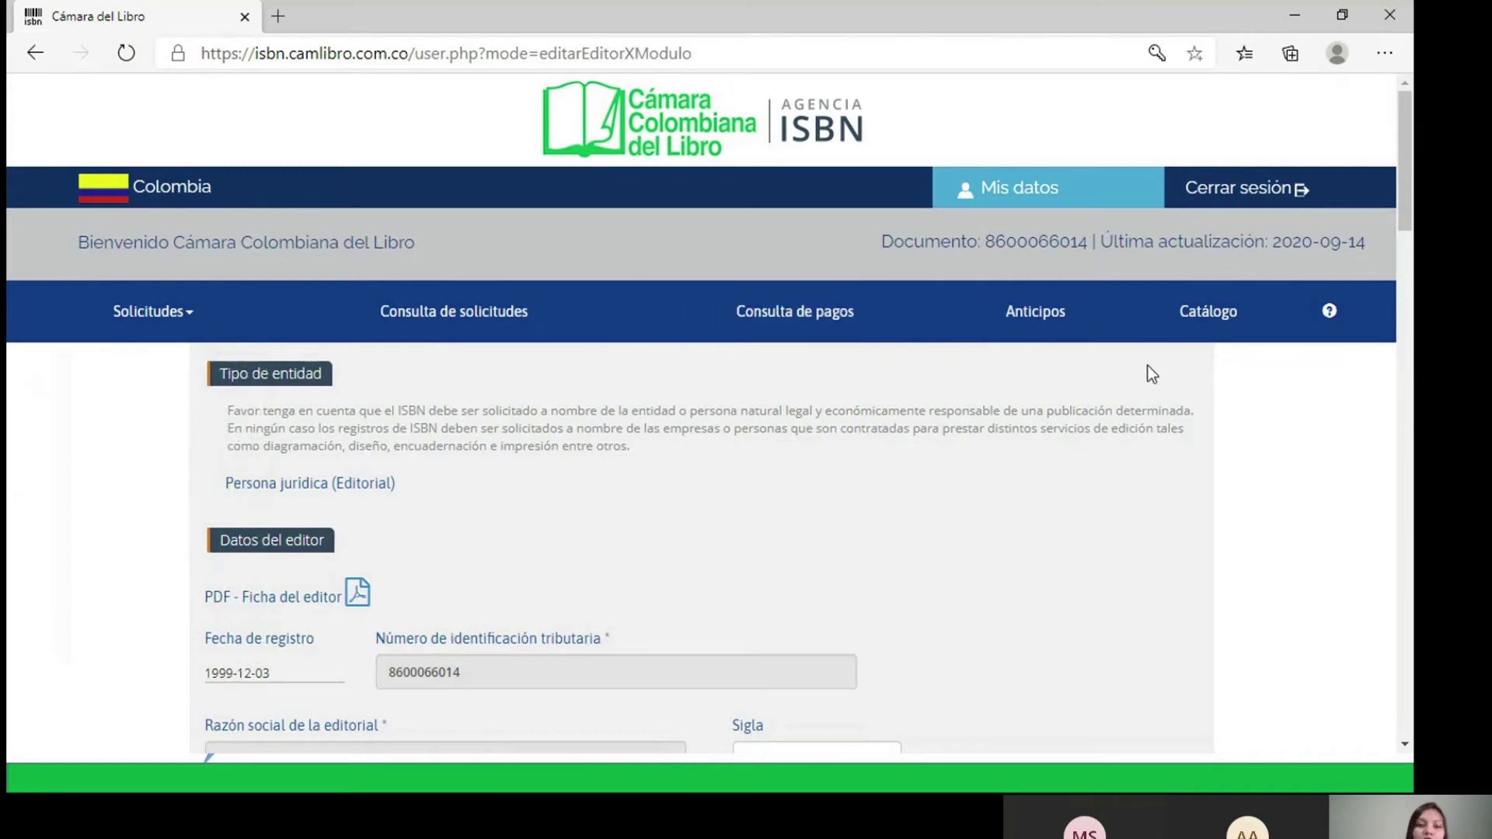
- Choose Solicitud ISBN from the Solicitudes menu to bring up the request form
click(198, 312)
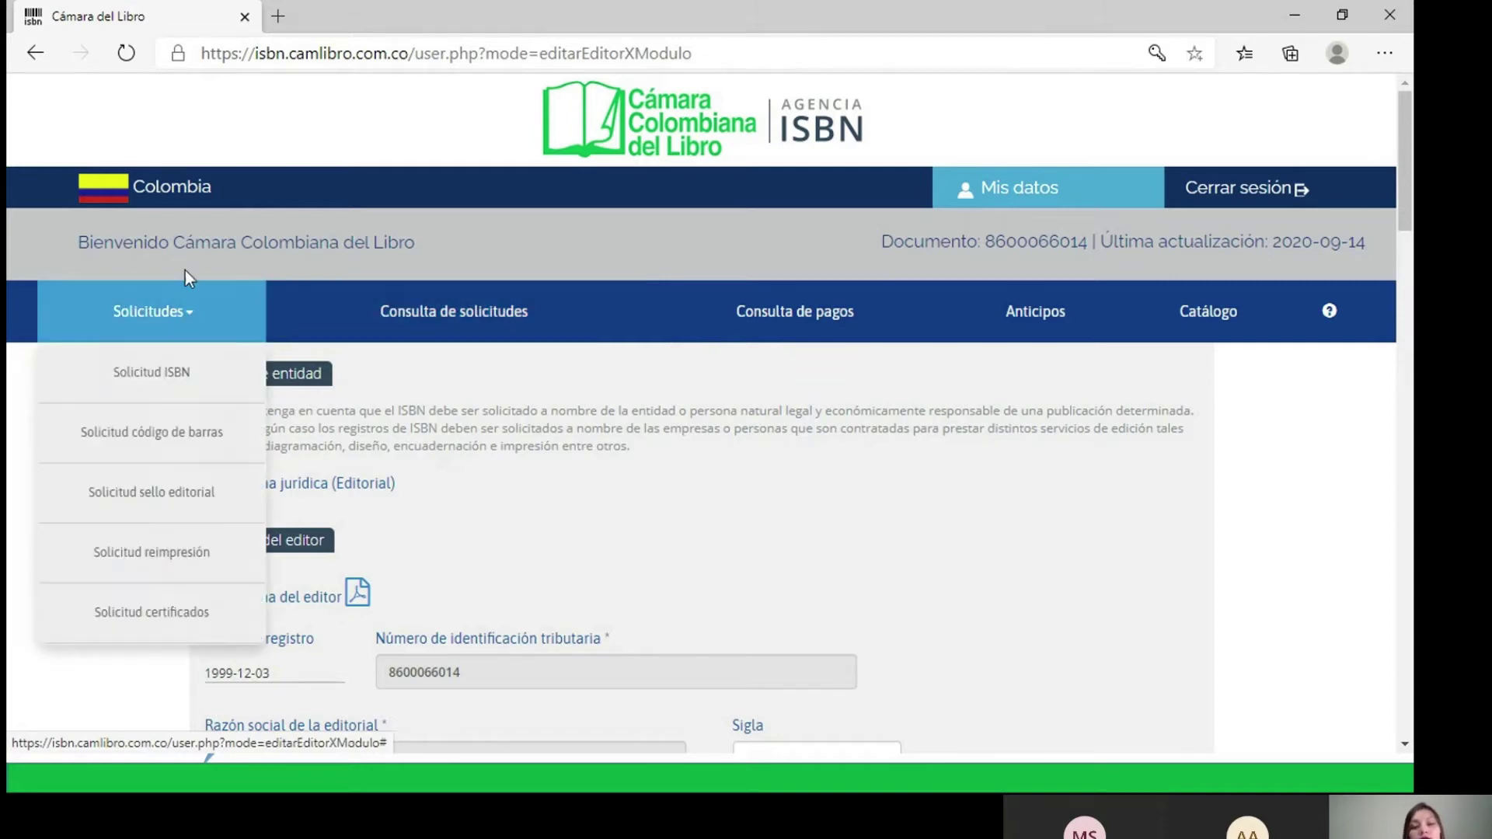
mouse_move(193, 311)
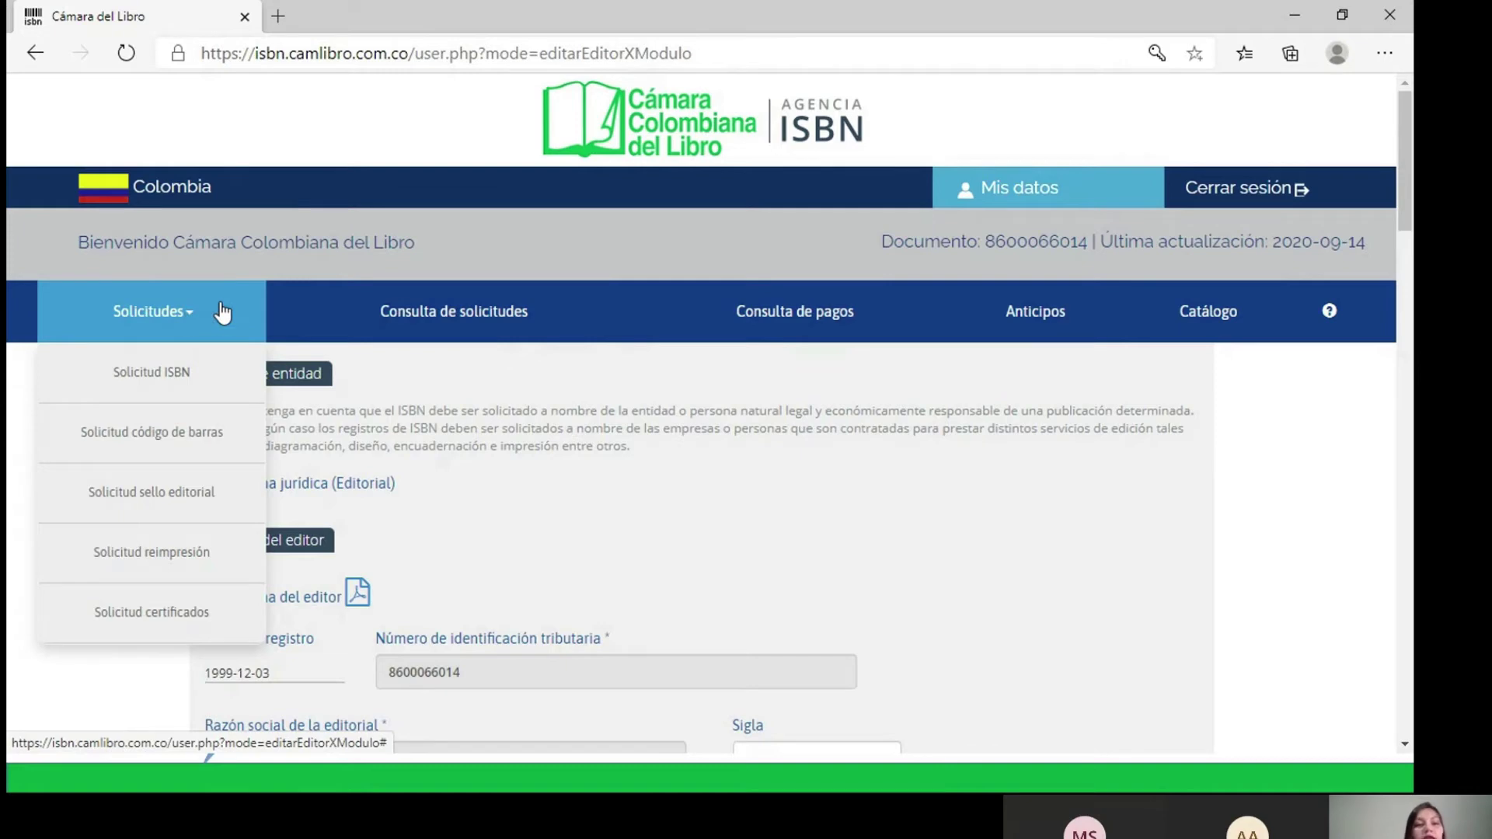
click(153, 379)
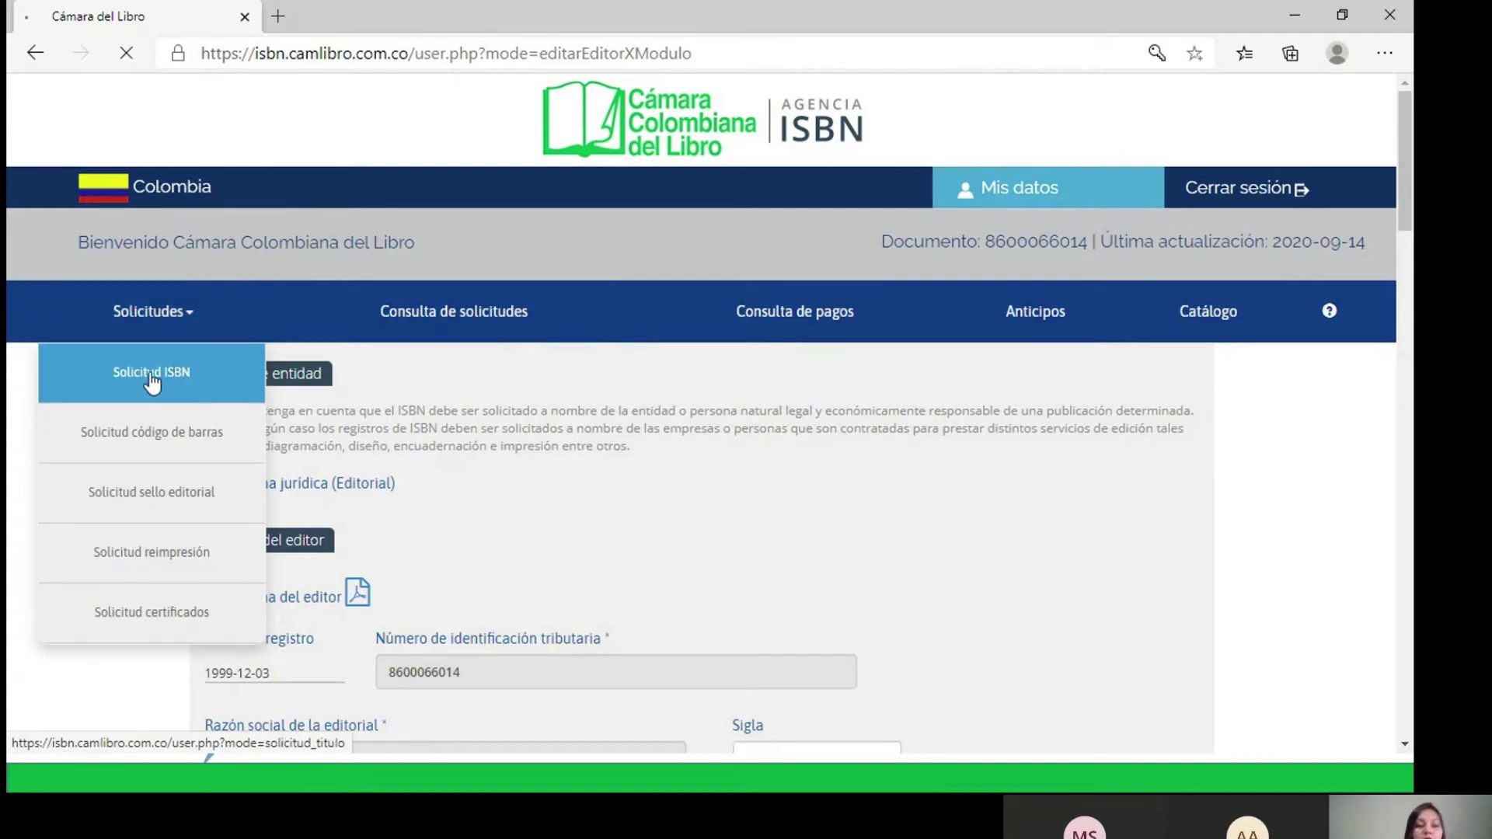
scroll(1079, 475, down, 1)
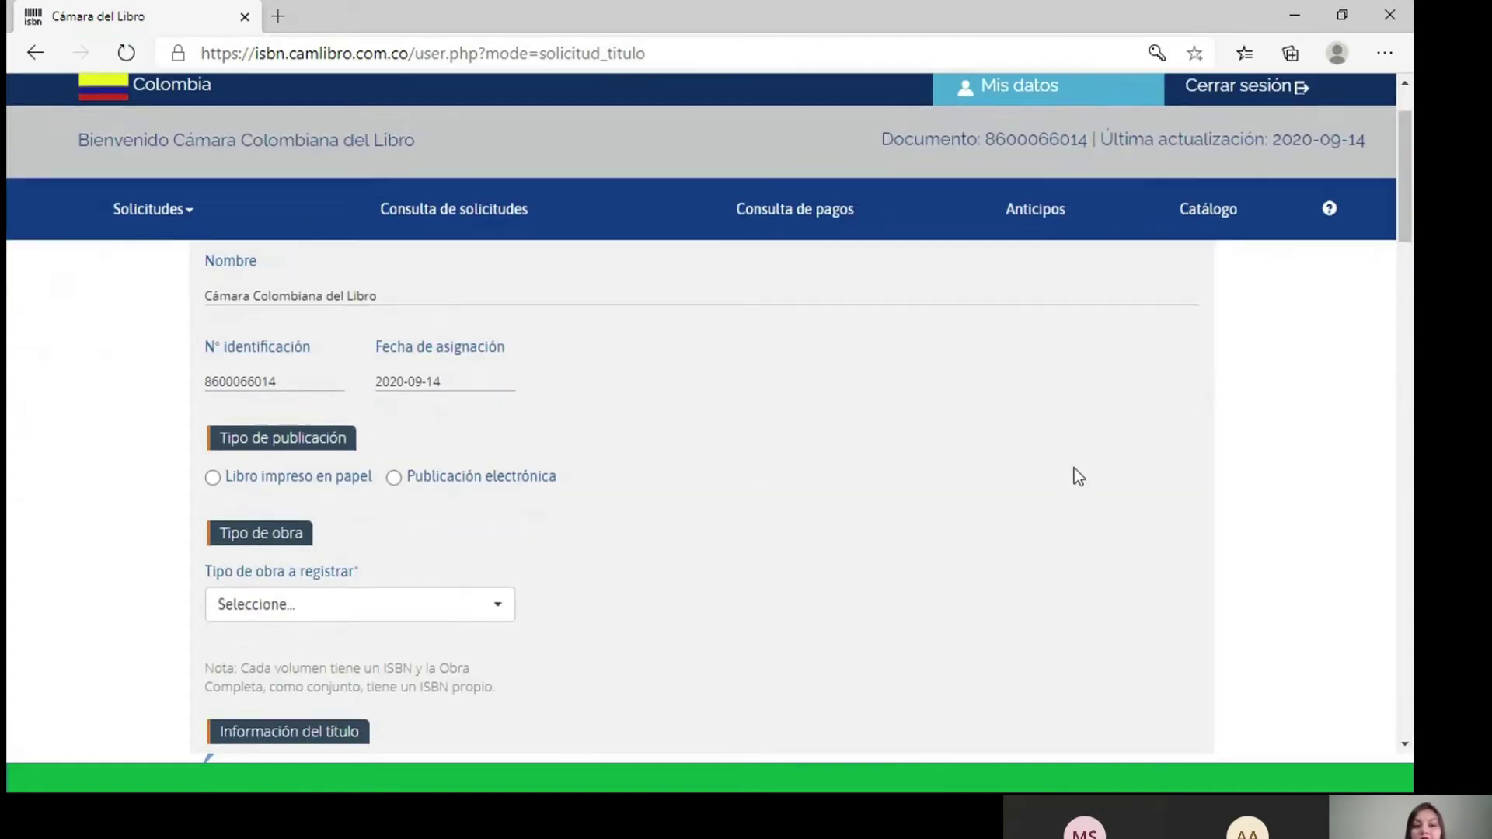
- Mark the publication as Libro impreso en papel
scroll(1075, 470, down, 3)
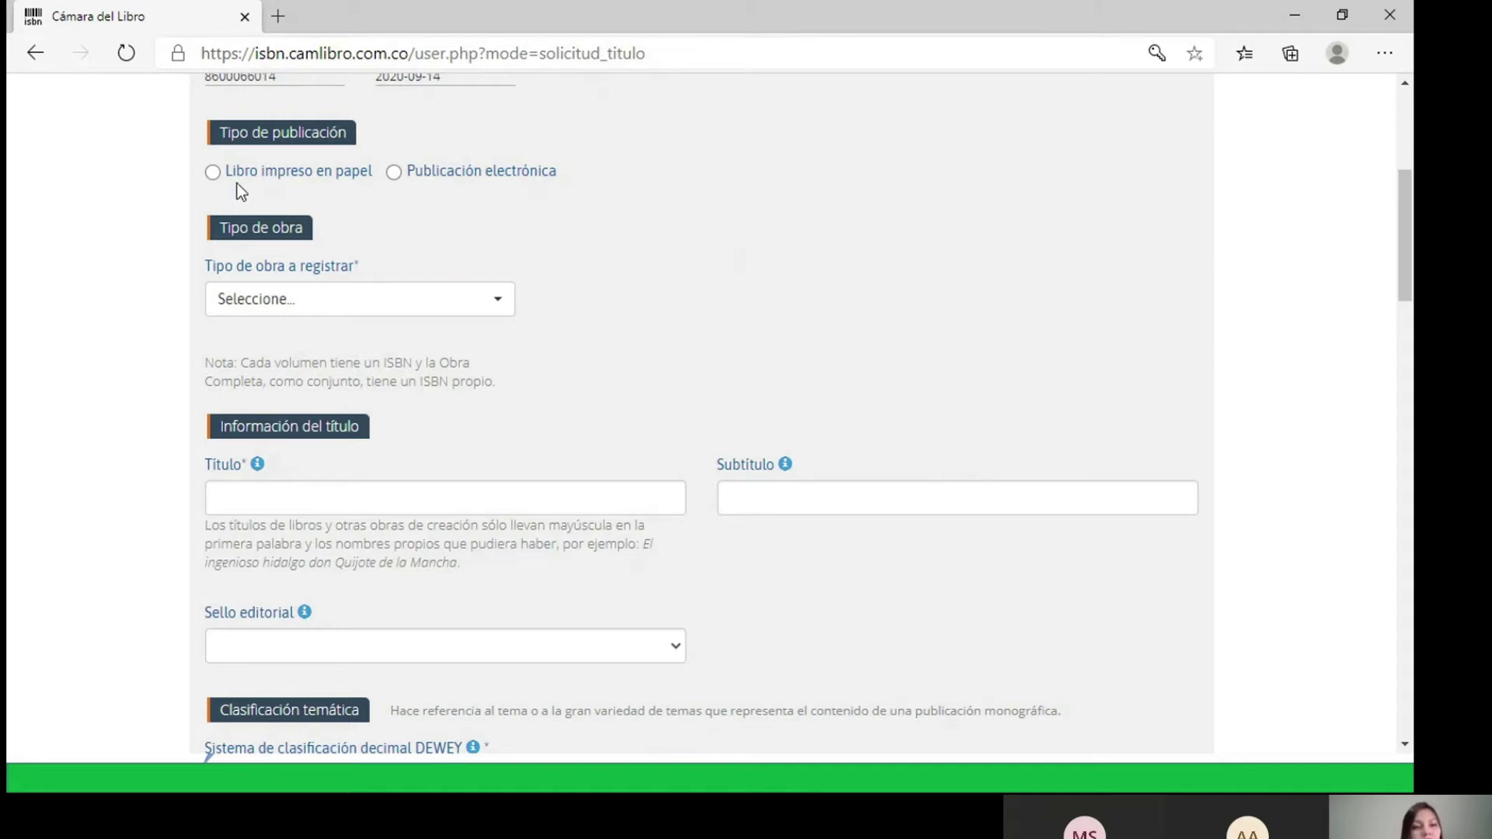
click(213, 172)
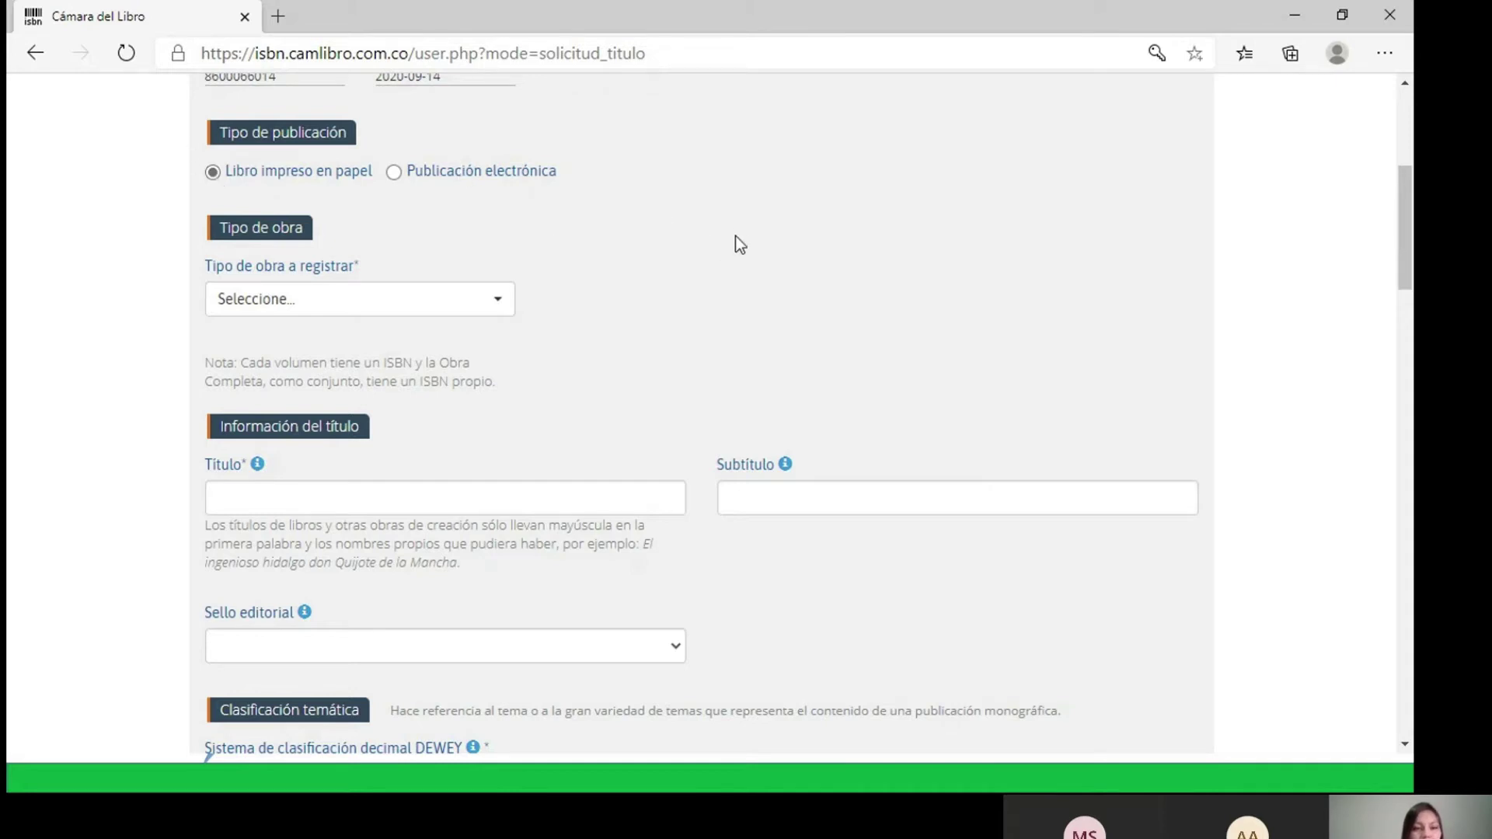
scroll(635, 279, down, 1)
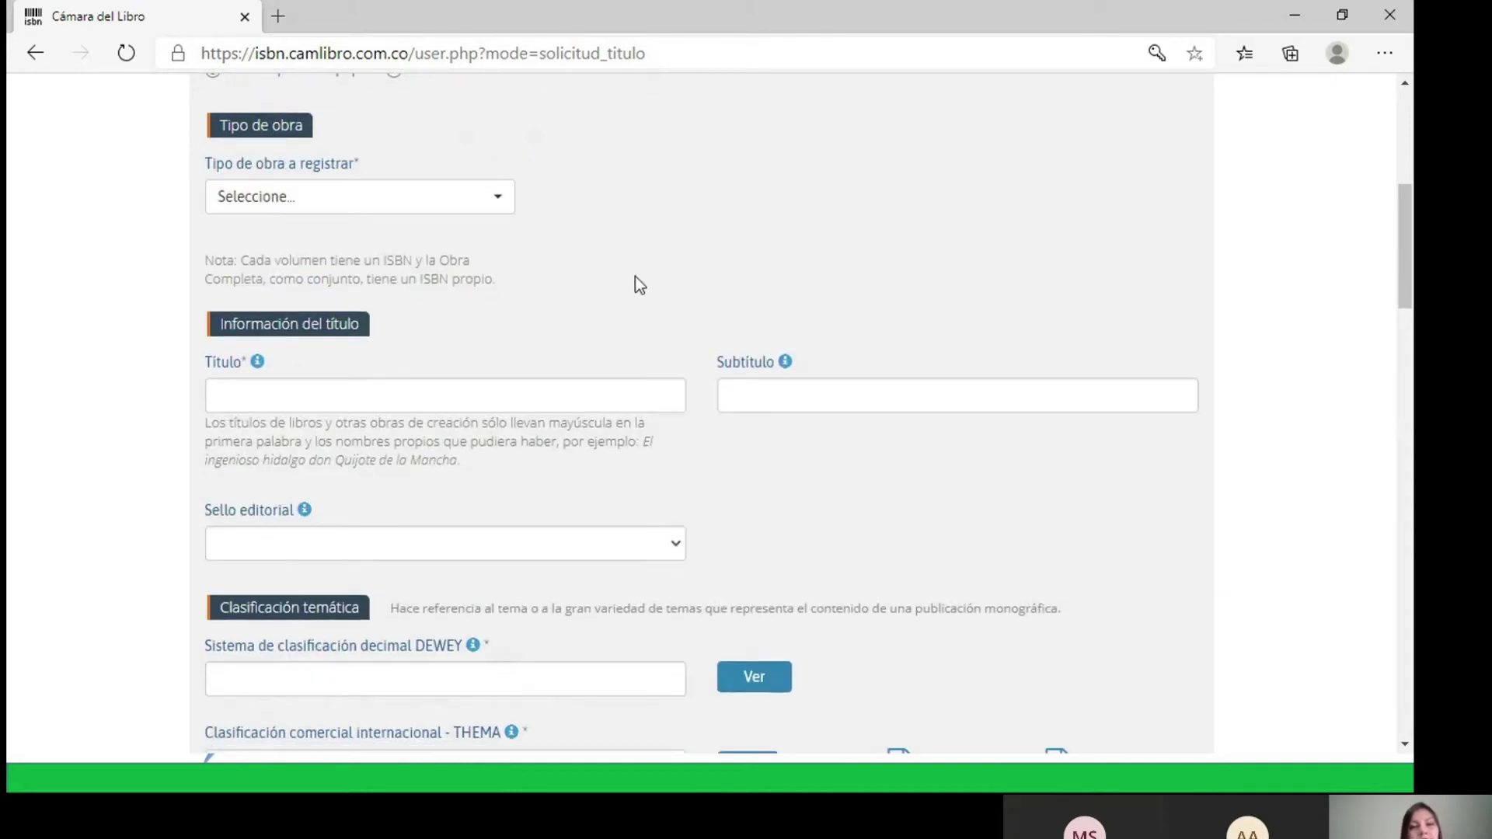
- Set Tipo de obra a registrar to Independiente
click(506, 202)
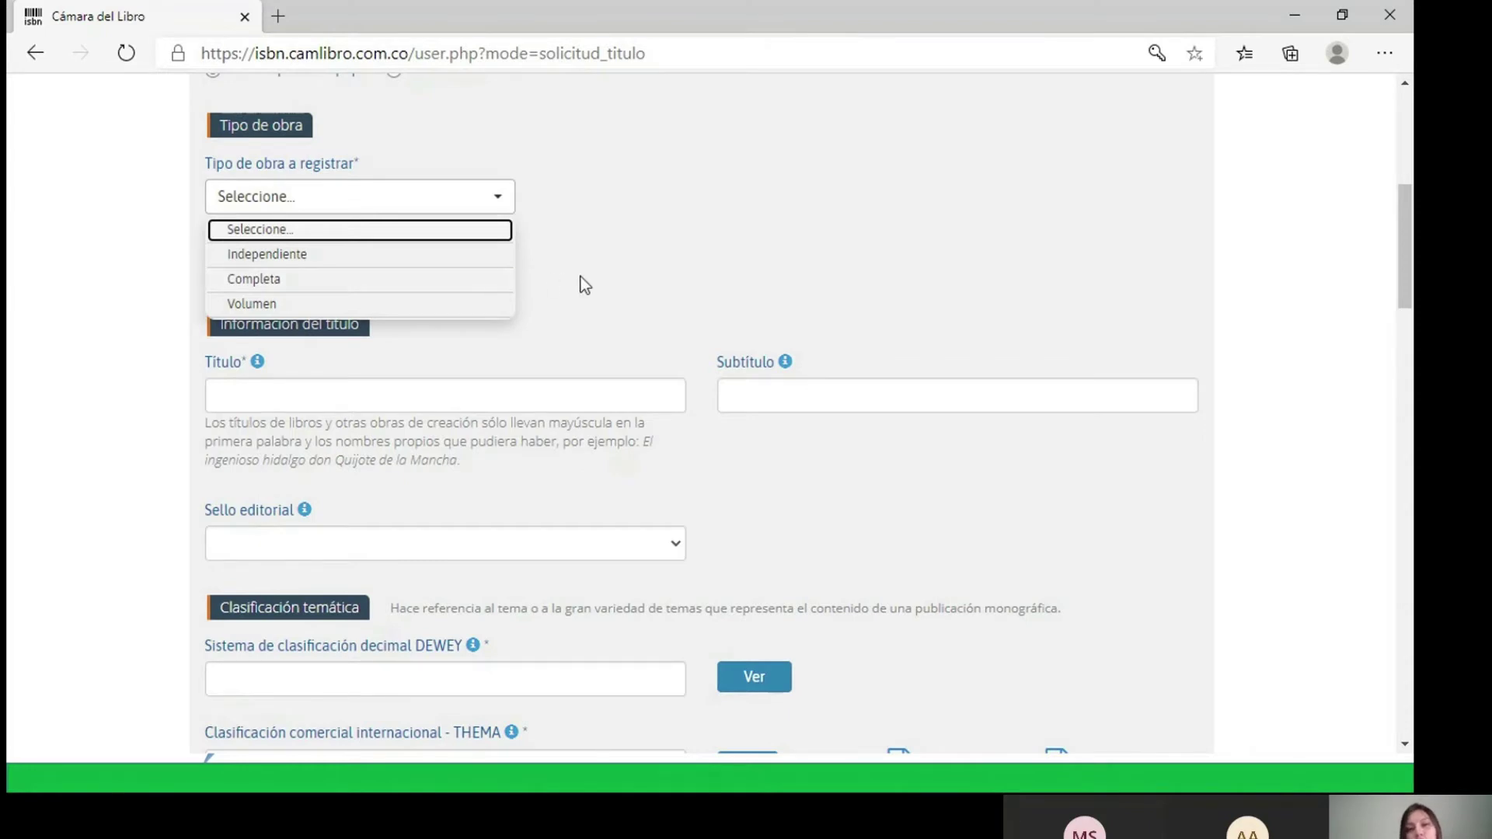
click(490, 236)
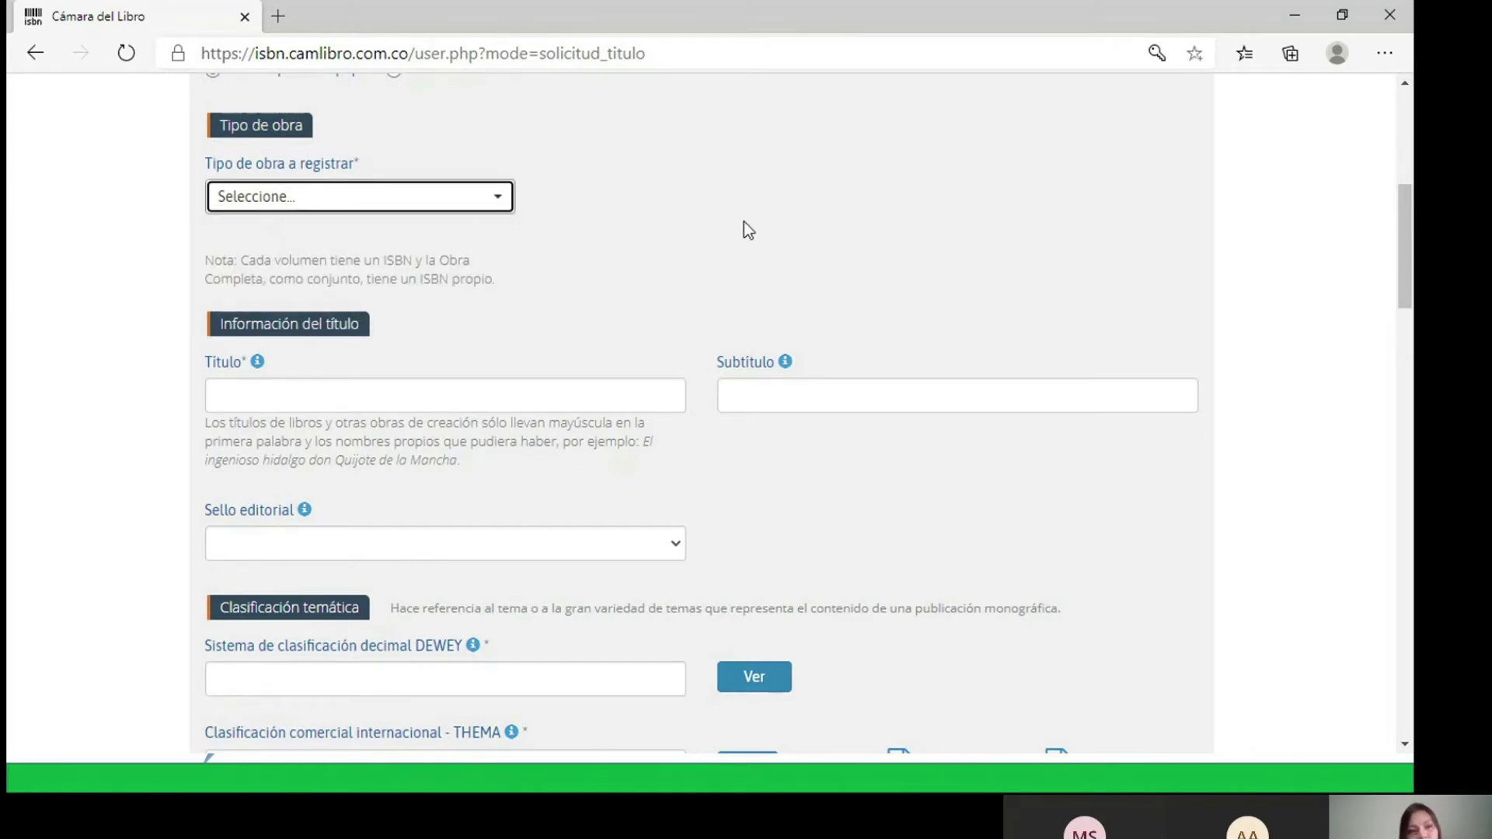
click(507, 197)
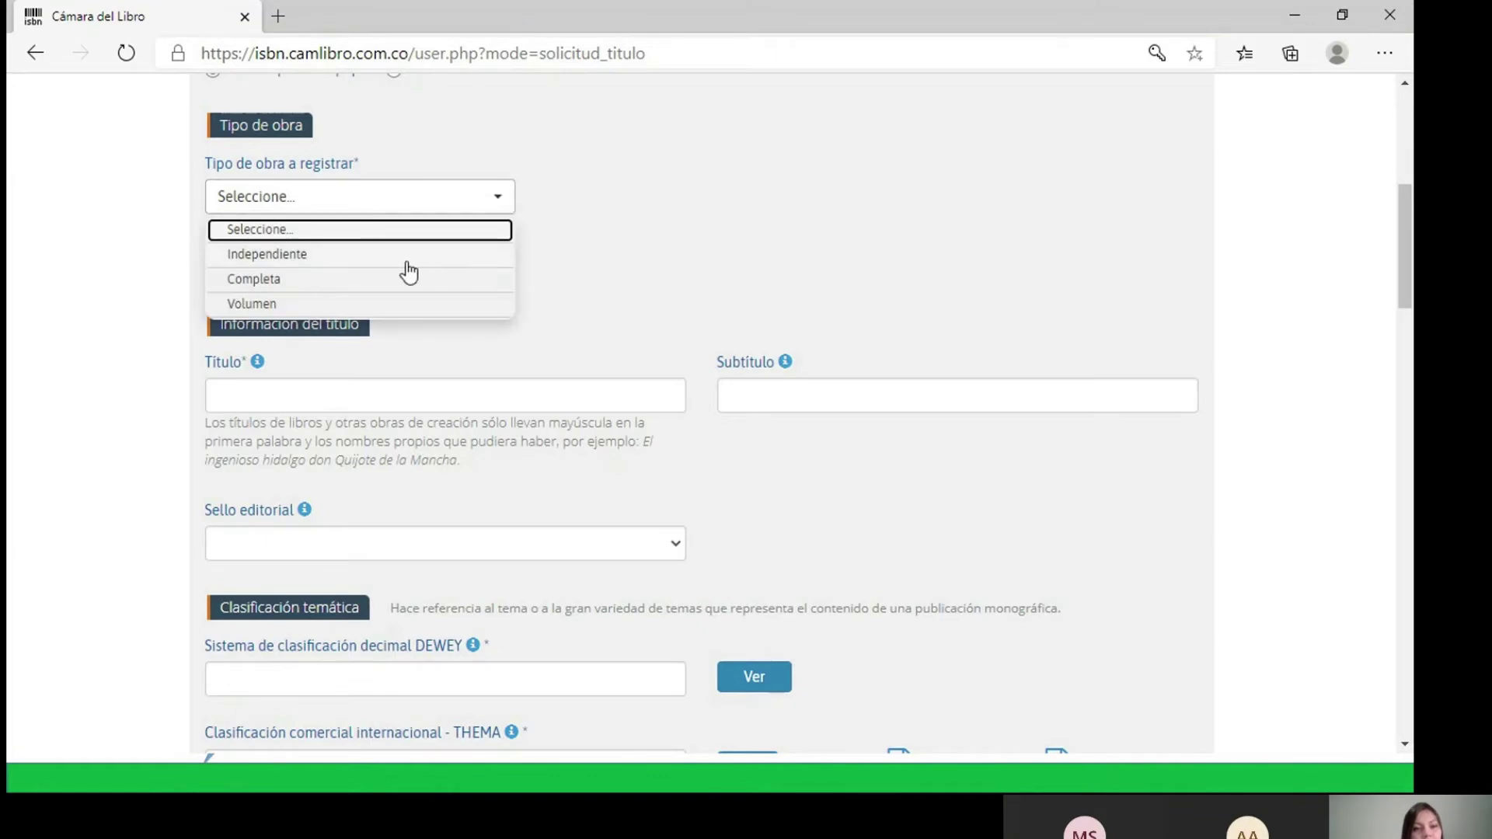
click(407, 261)
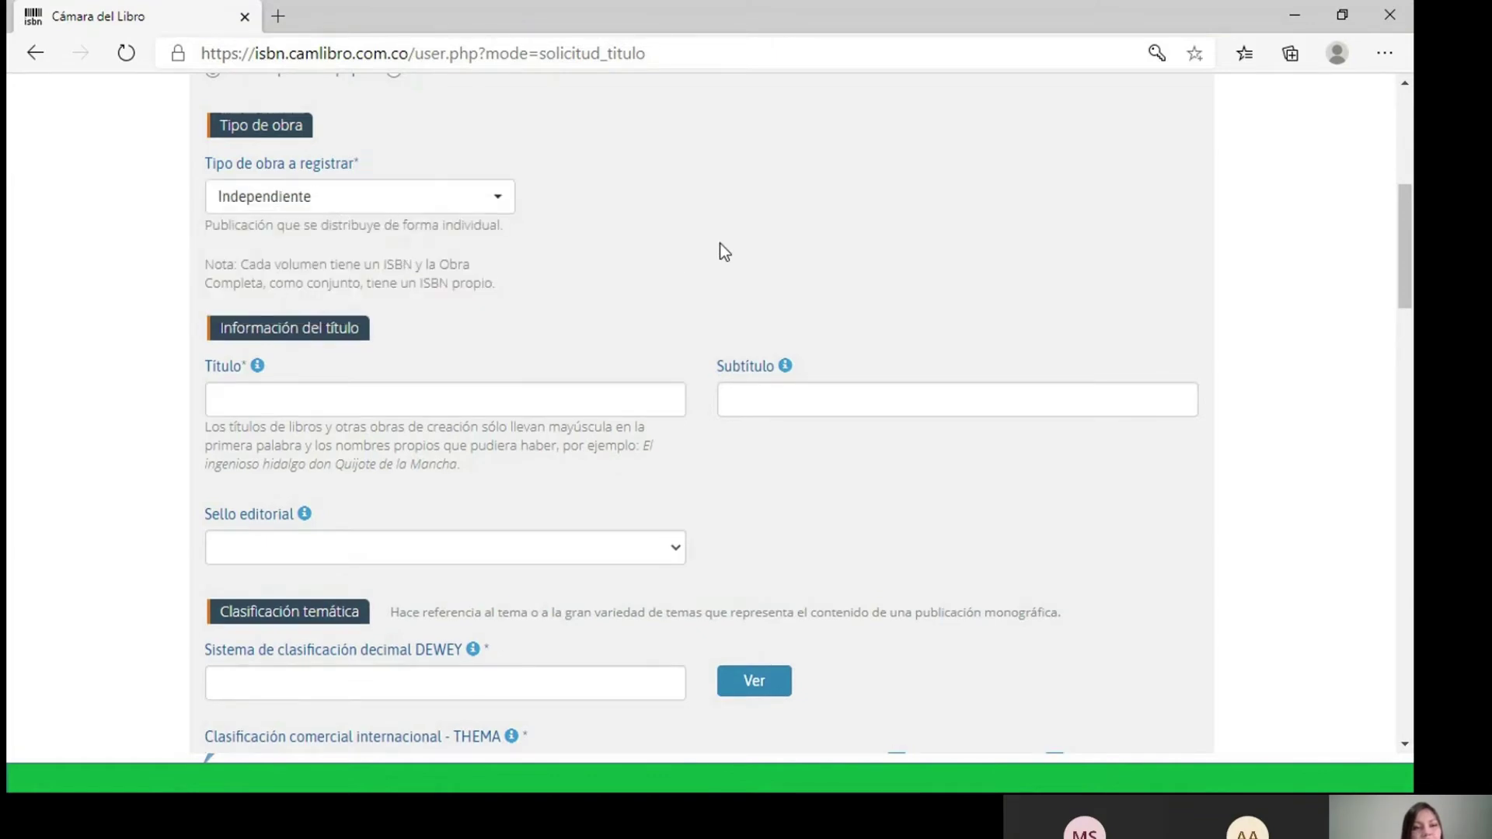
scroll(720, 247, down, 1)
scroll(721, 234, down, 1)
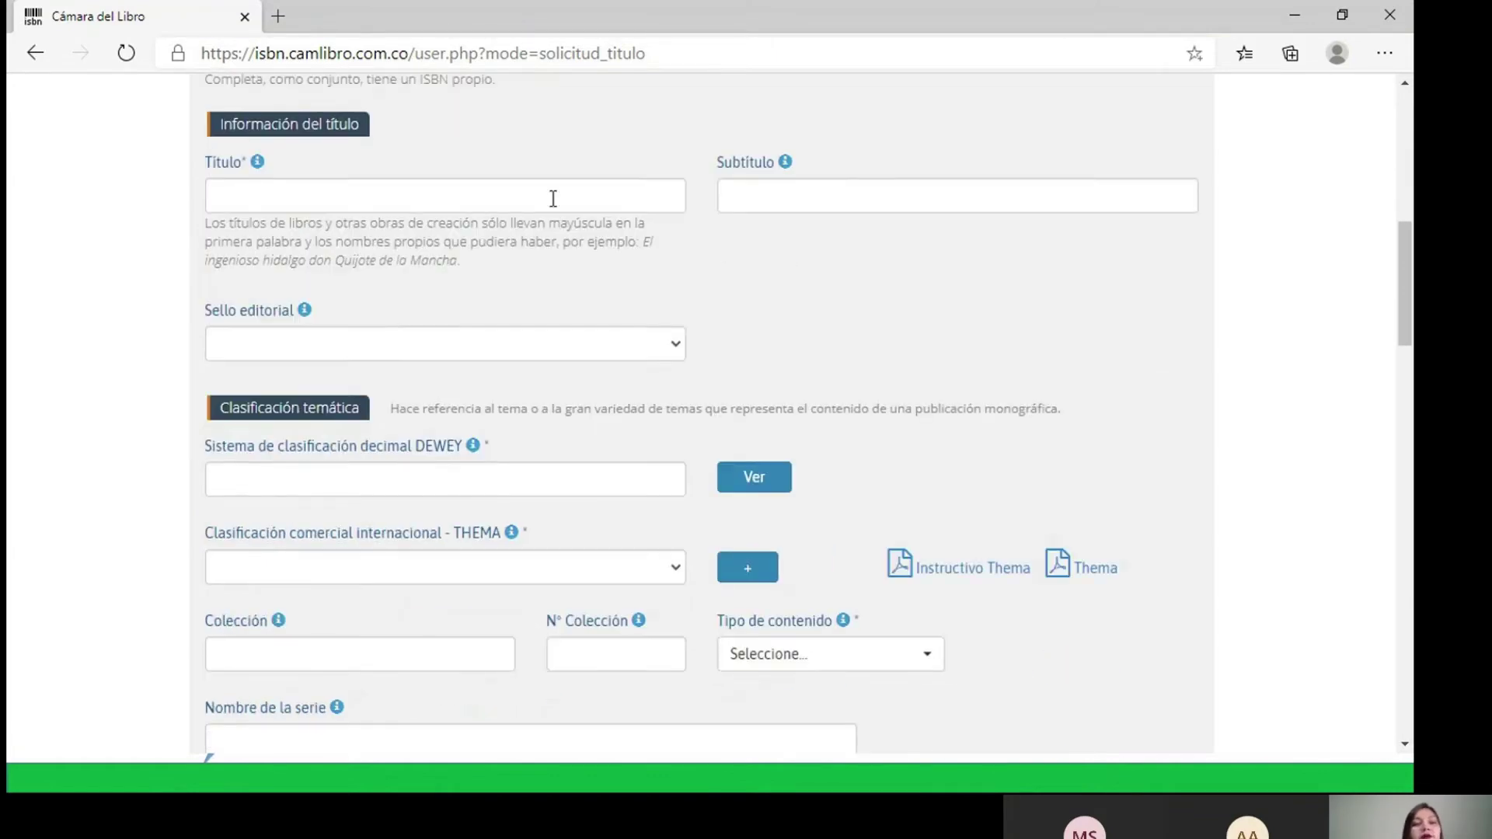
- Choose Cámara Colombiana del Libro as the Sello editorial
mouse_move(258, 165)
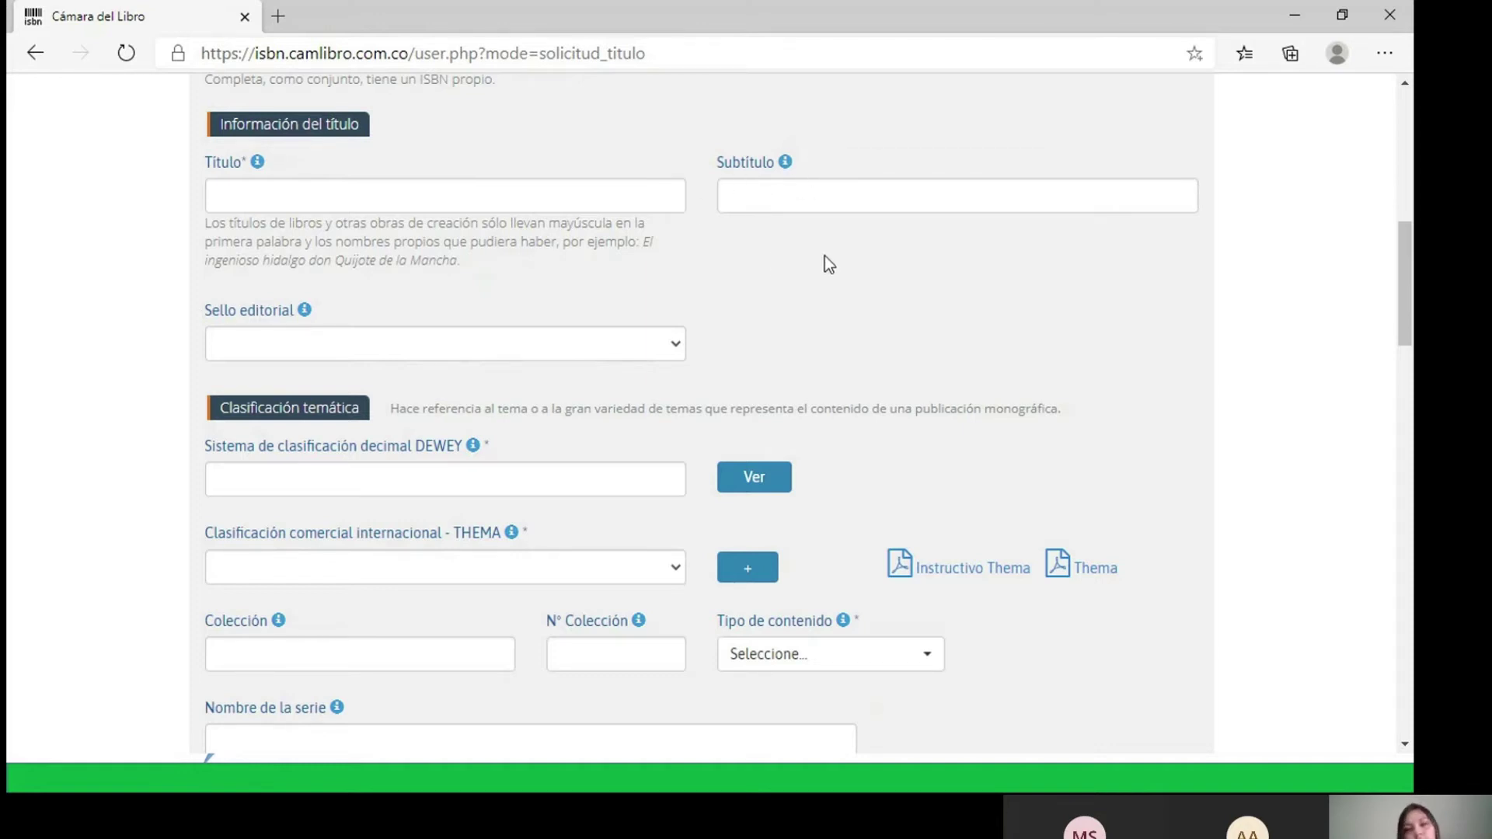
scroll(878, 264, down, 1)
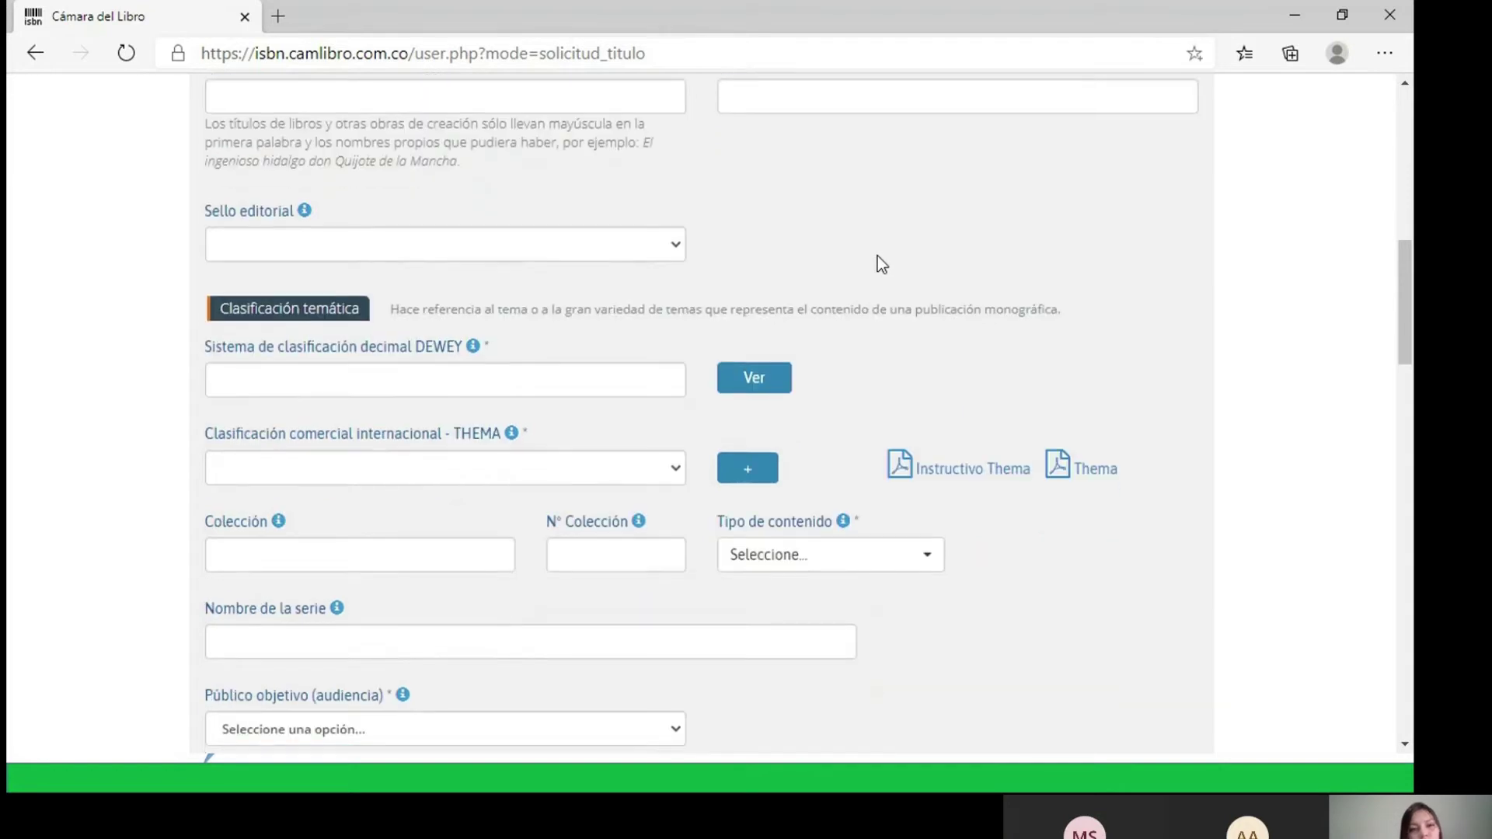
click(679, 249)
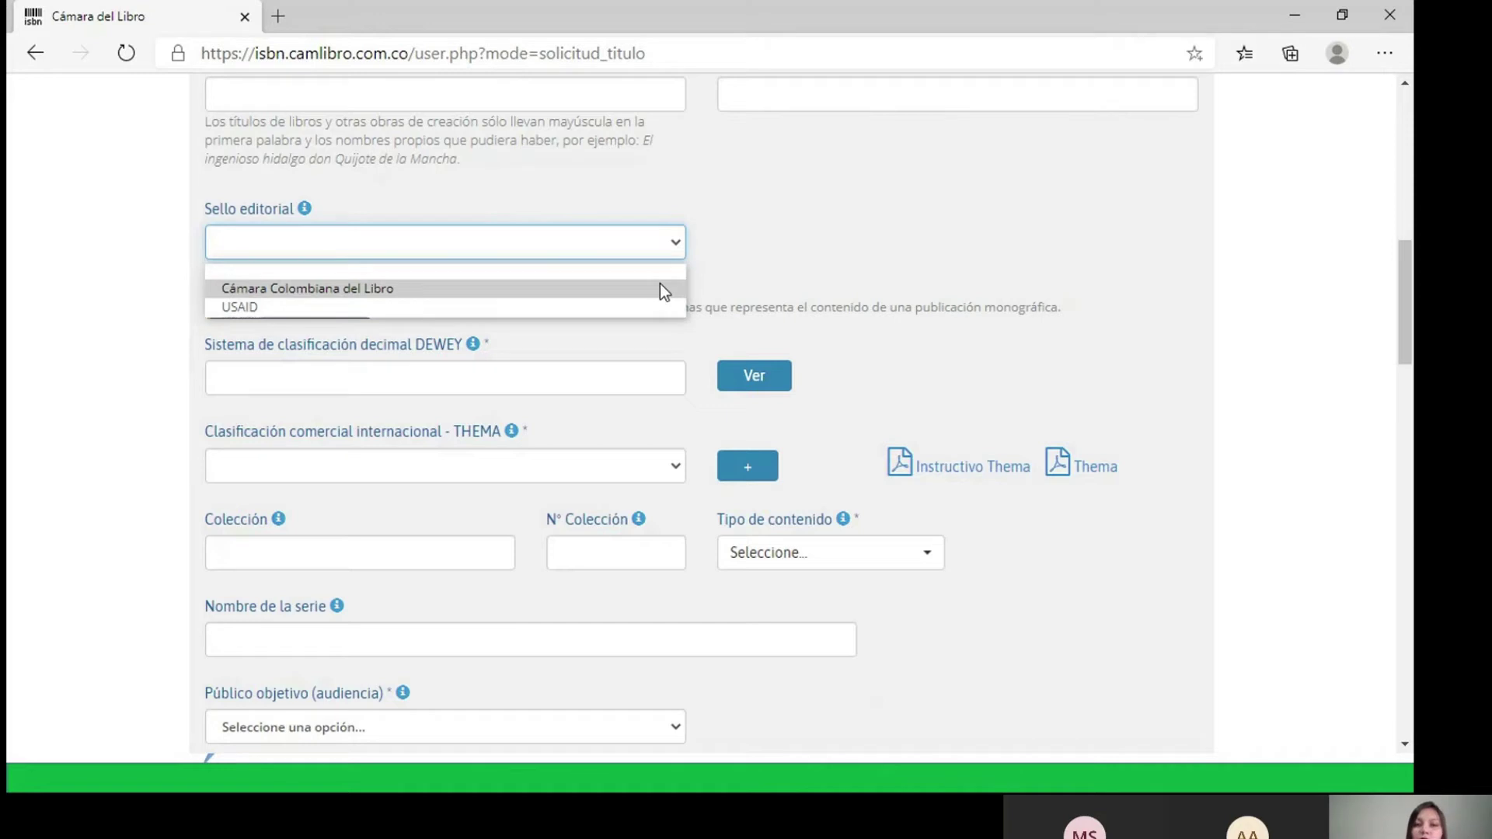
click(468, 291)
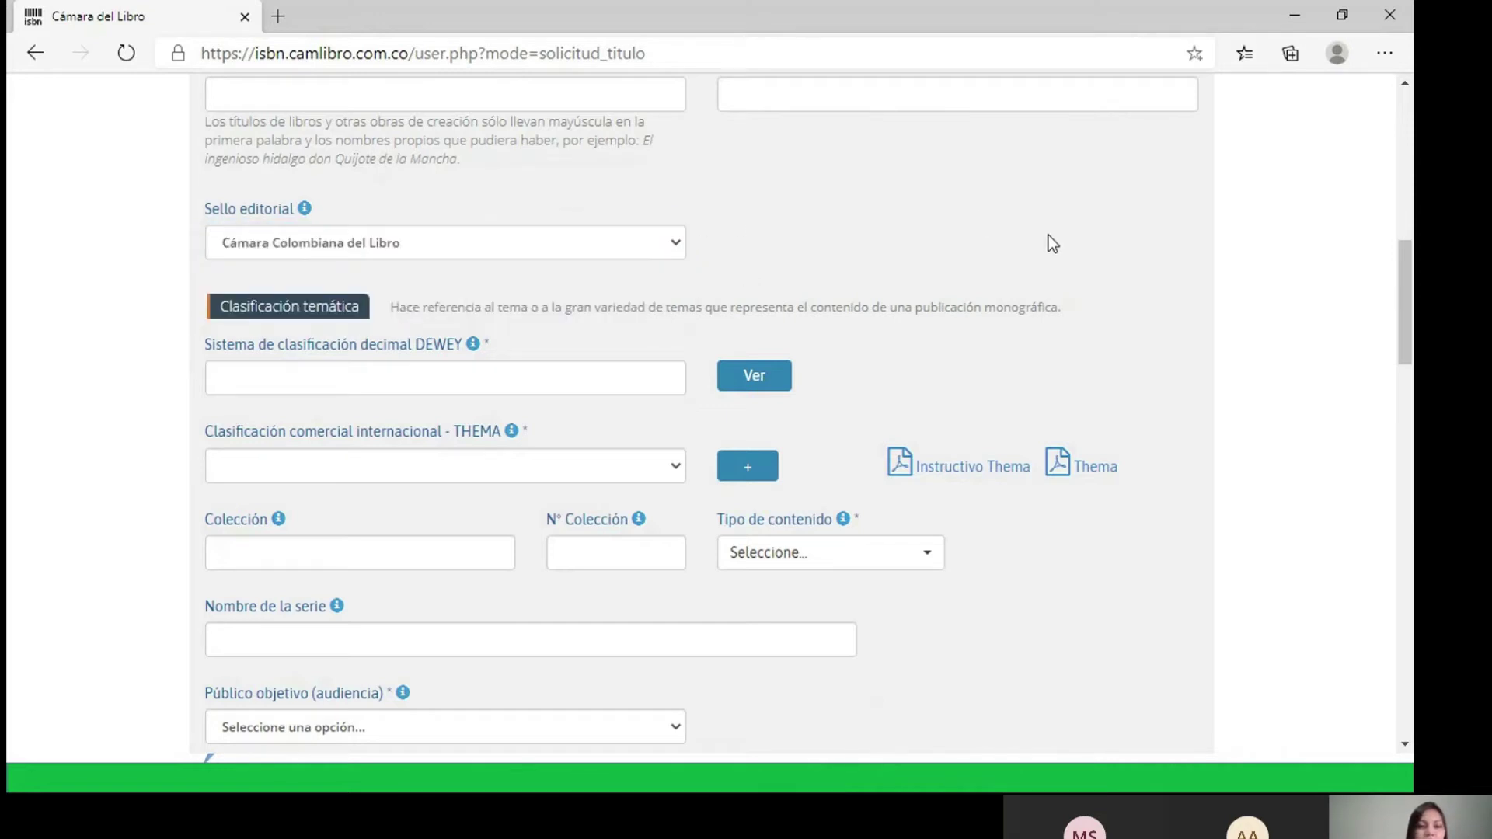
scroll(1048, 236, down, 1)
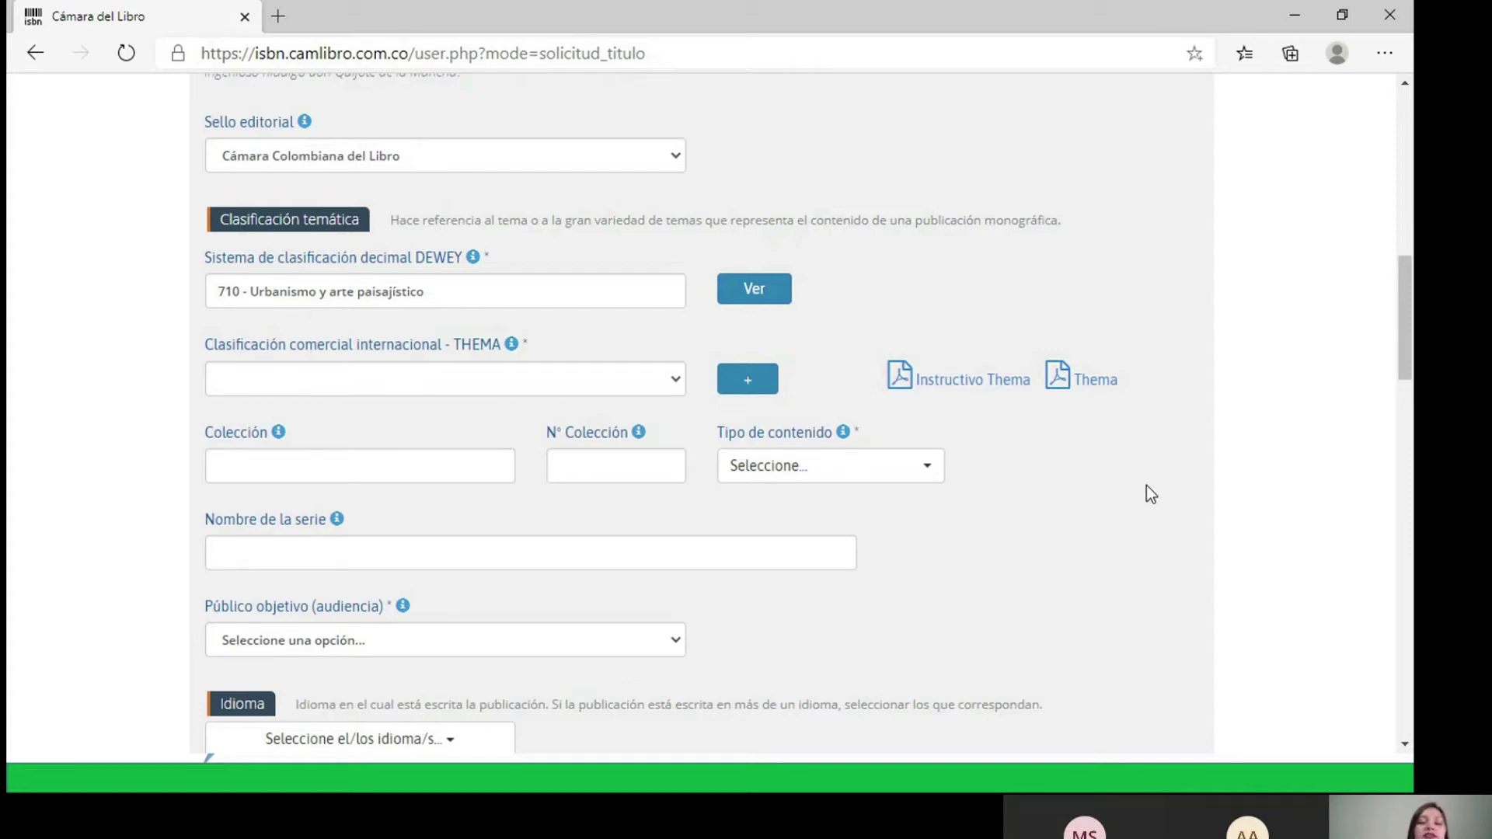
click(454, 291)
drag(454, 291, 200, 291)
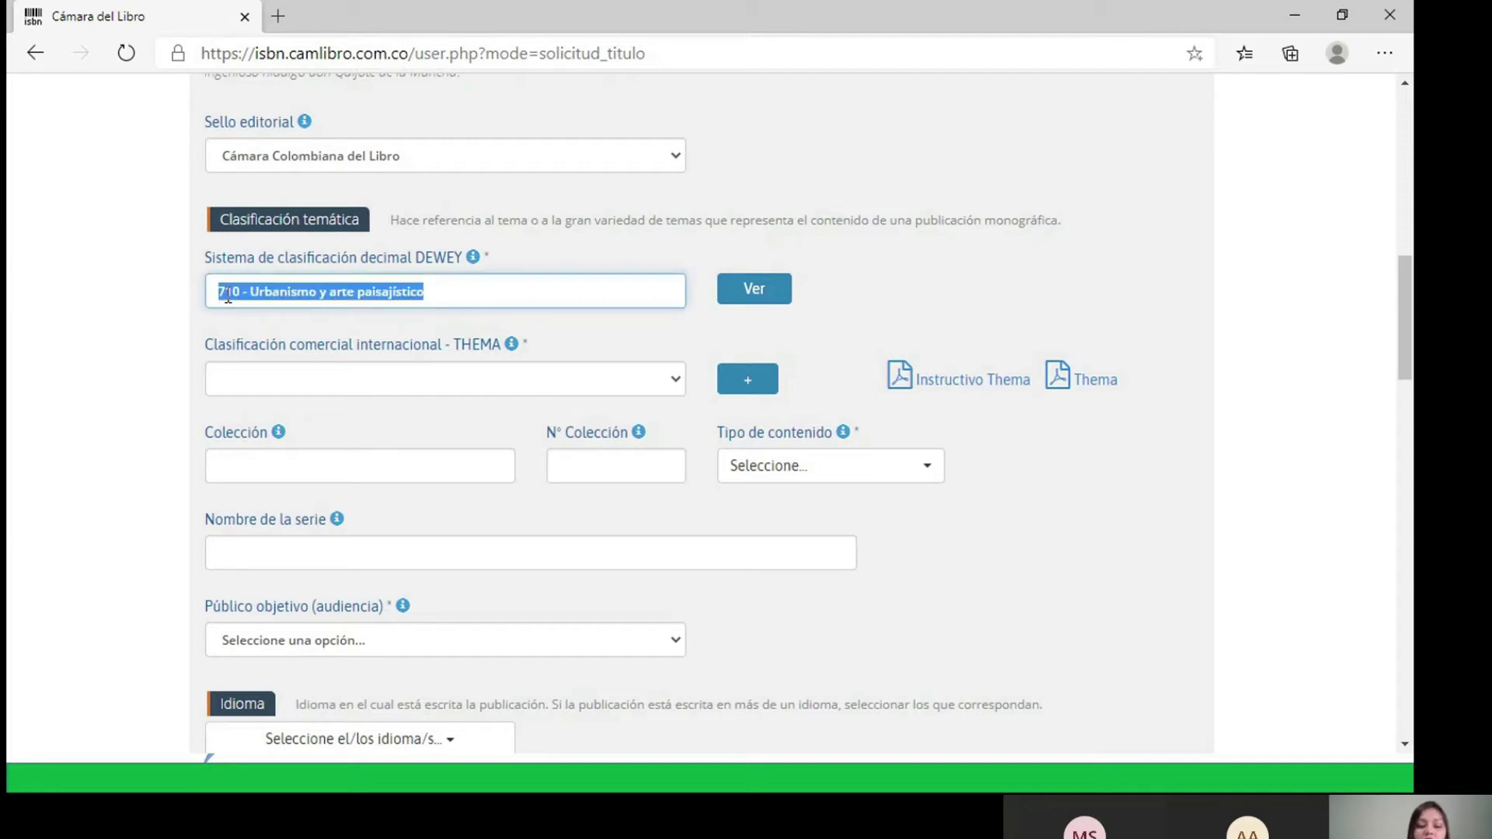
text(UEB)
key(BackSpace)
key(BackSpace)
text(EBA)
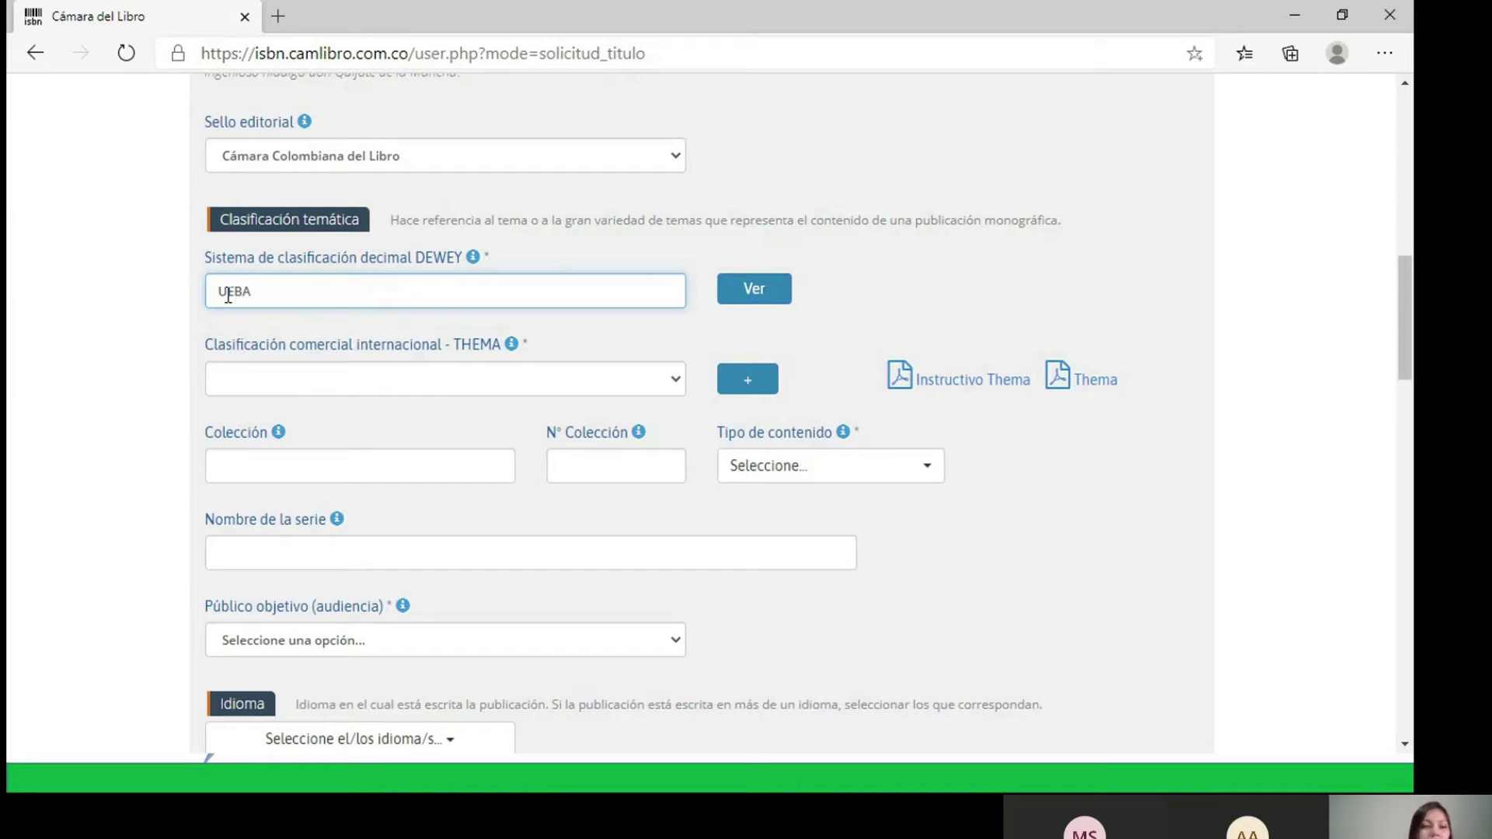
key(BackSpace)
key(BackSpace)
key(BackSpace)
key(BackSpace)
text(URB)
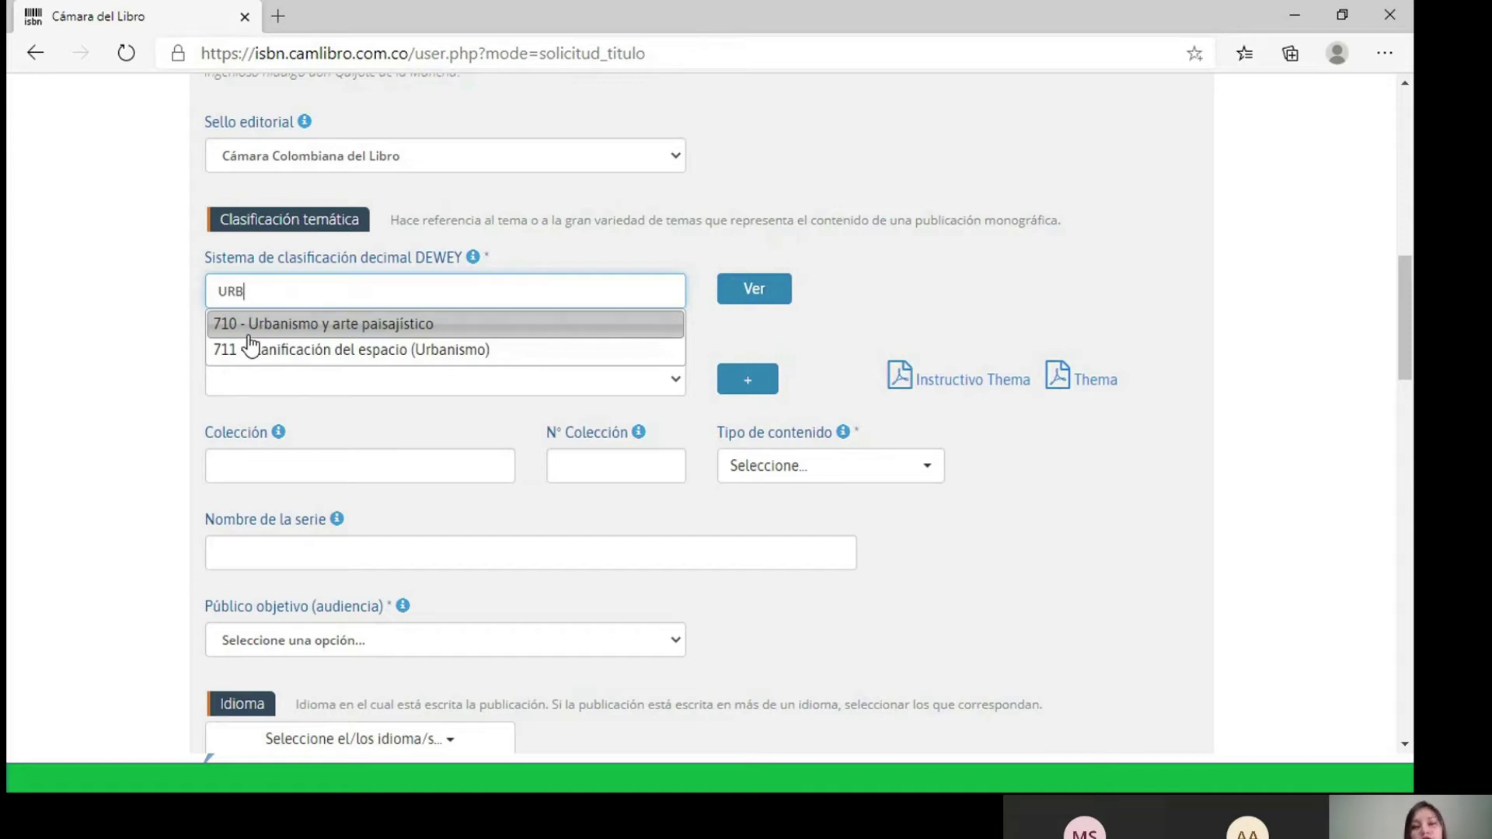
click(249, 333)
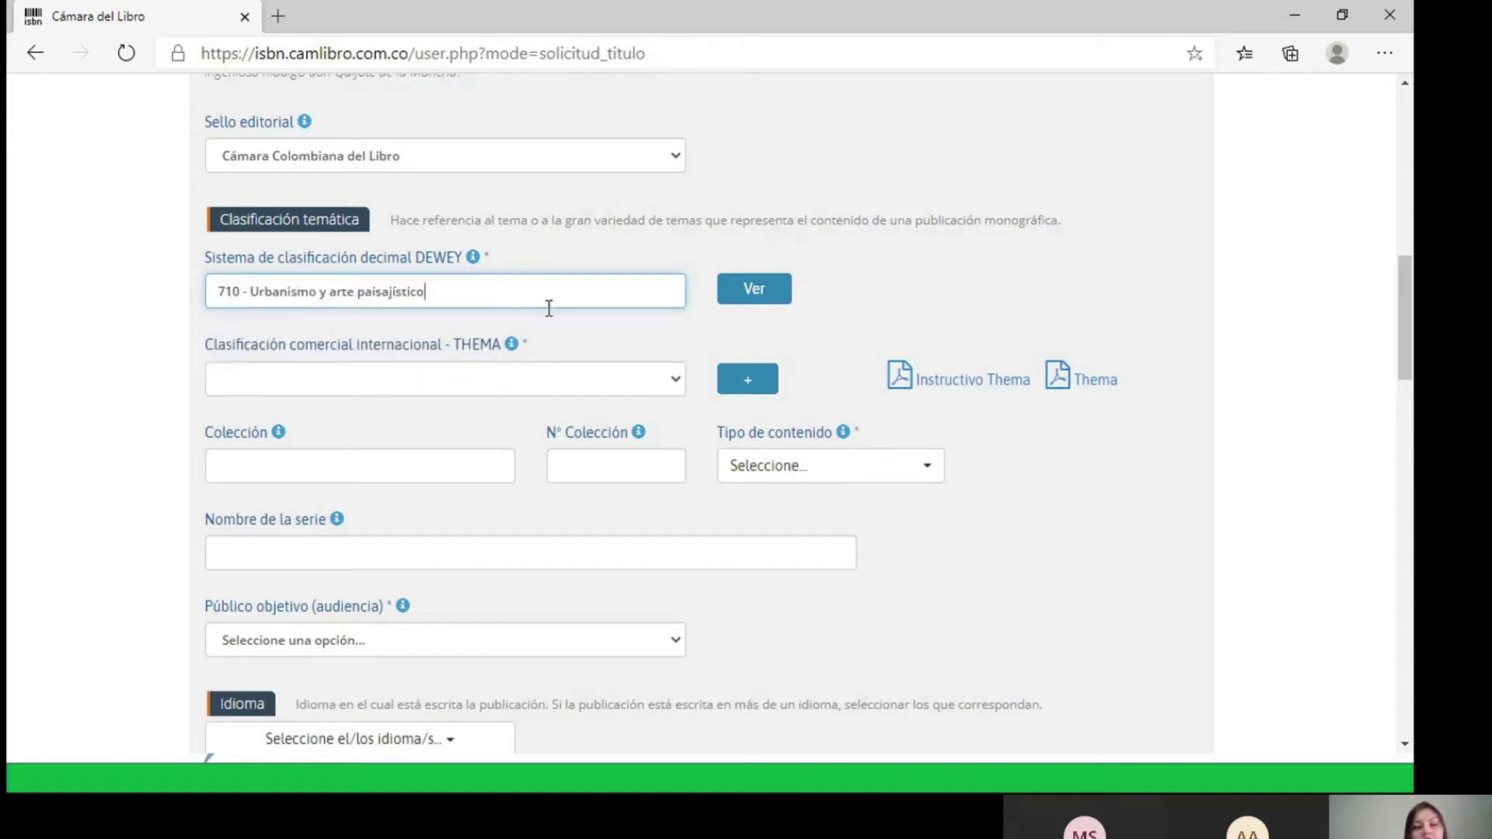
scroll(911, 280, down, 1)
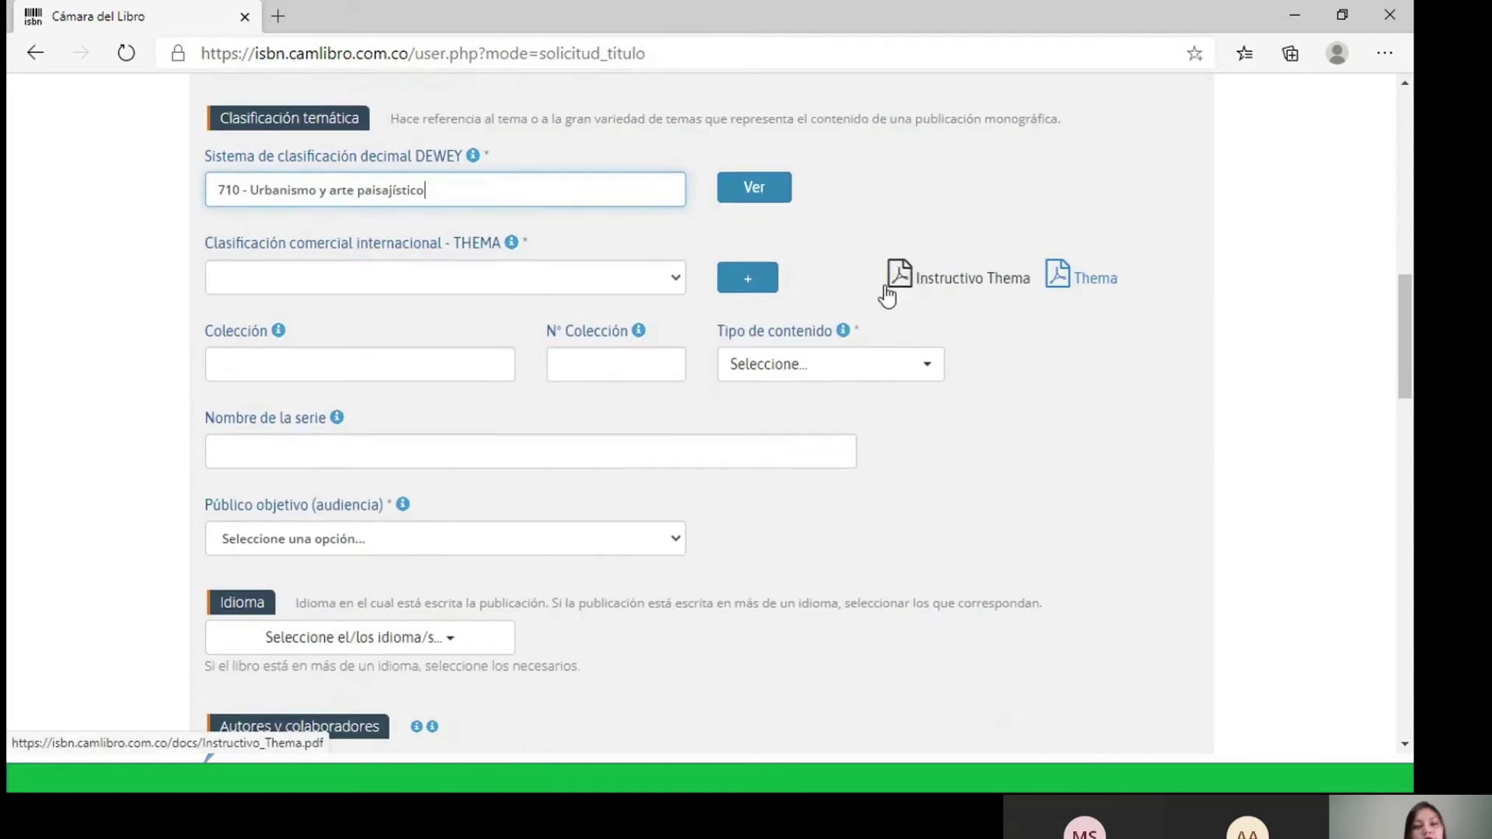
- Pick THEMA A - Artes with subcategory AB - Artes: aspectos generales, leaving the third level empty
click(520, 295)
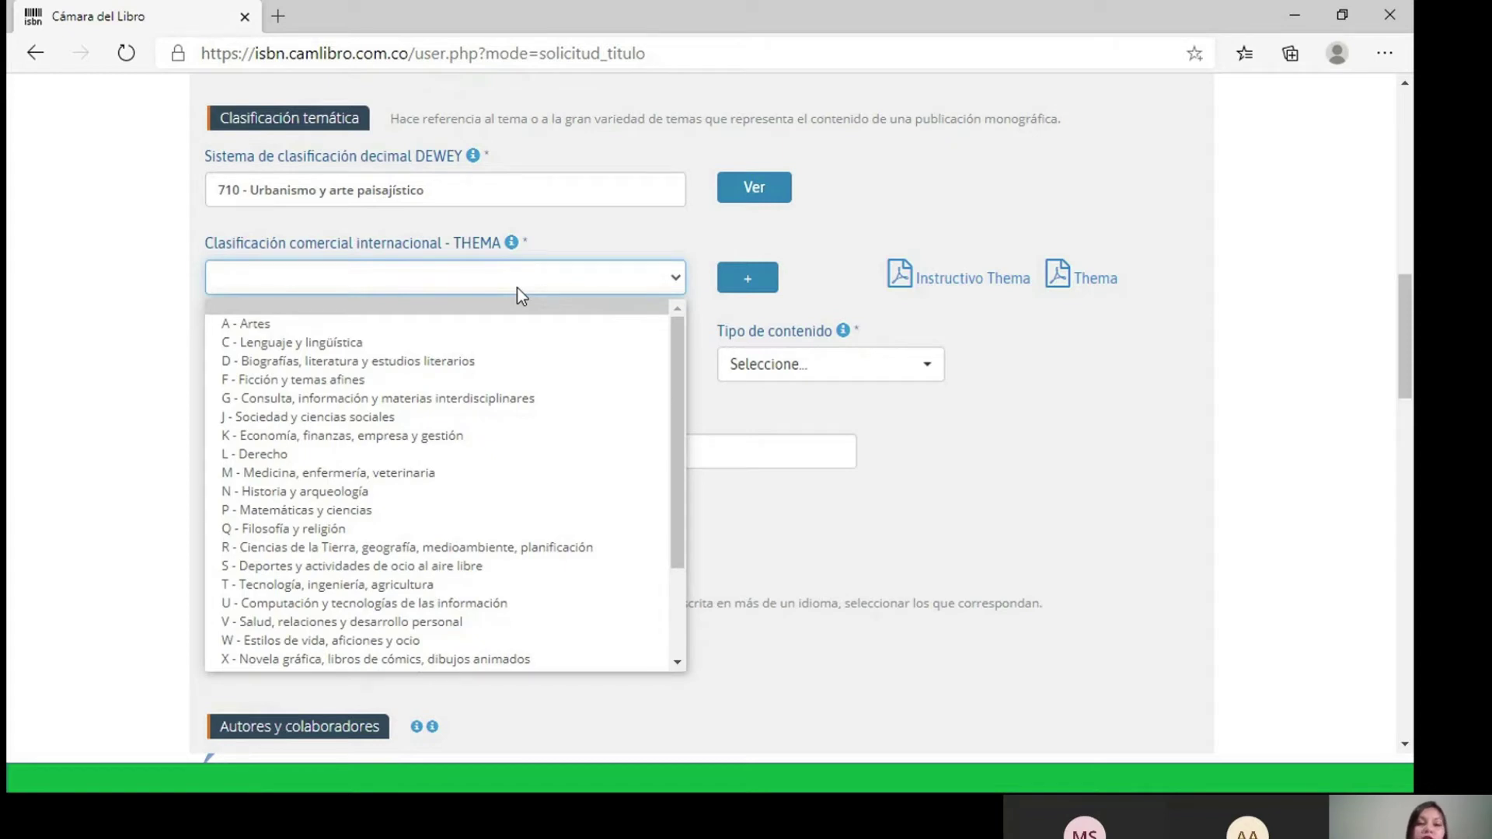
scroll(675, 389, down, 1)
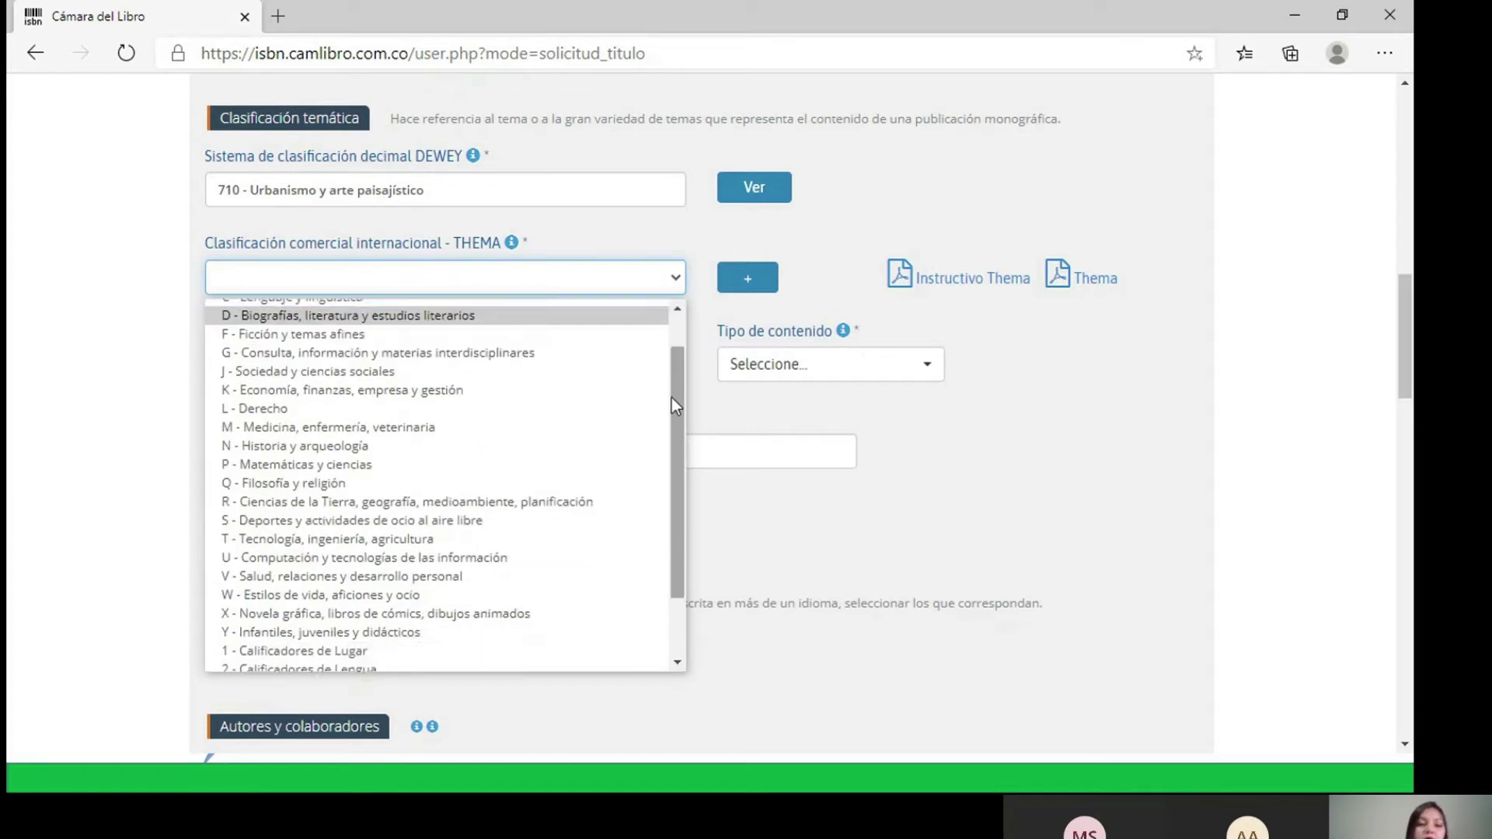
scroll(673, 398, down, 1)
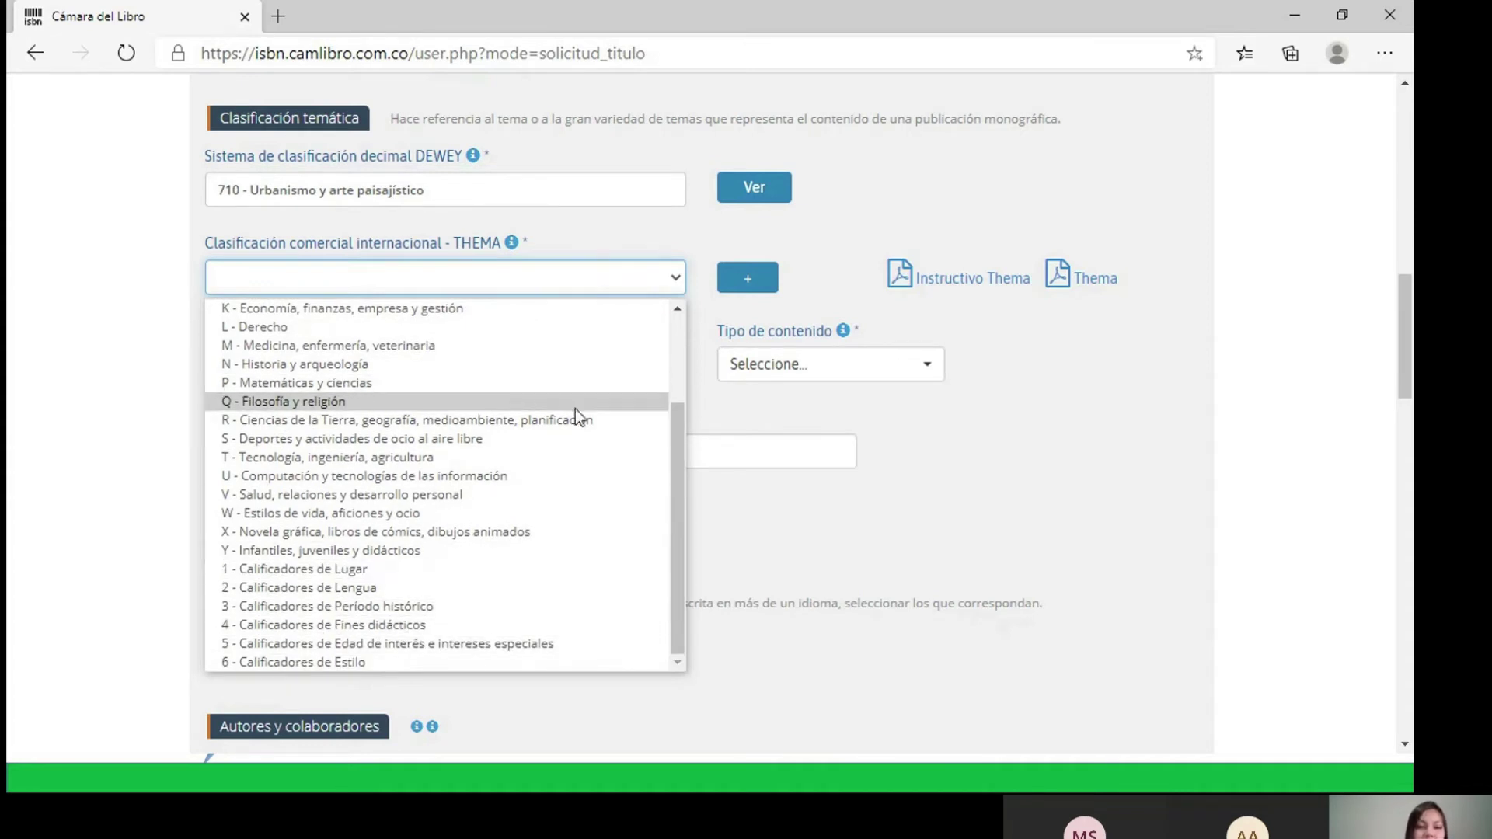
scroll(588, 417, up, 3)
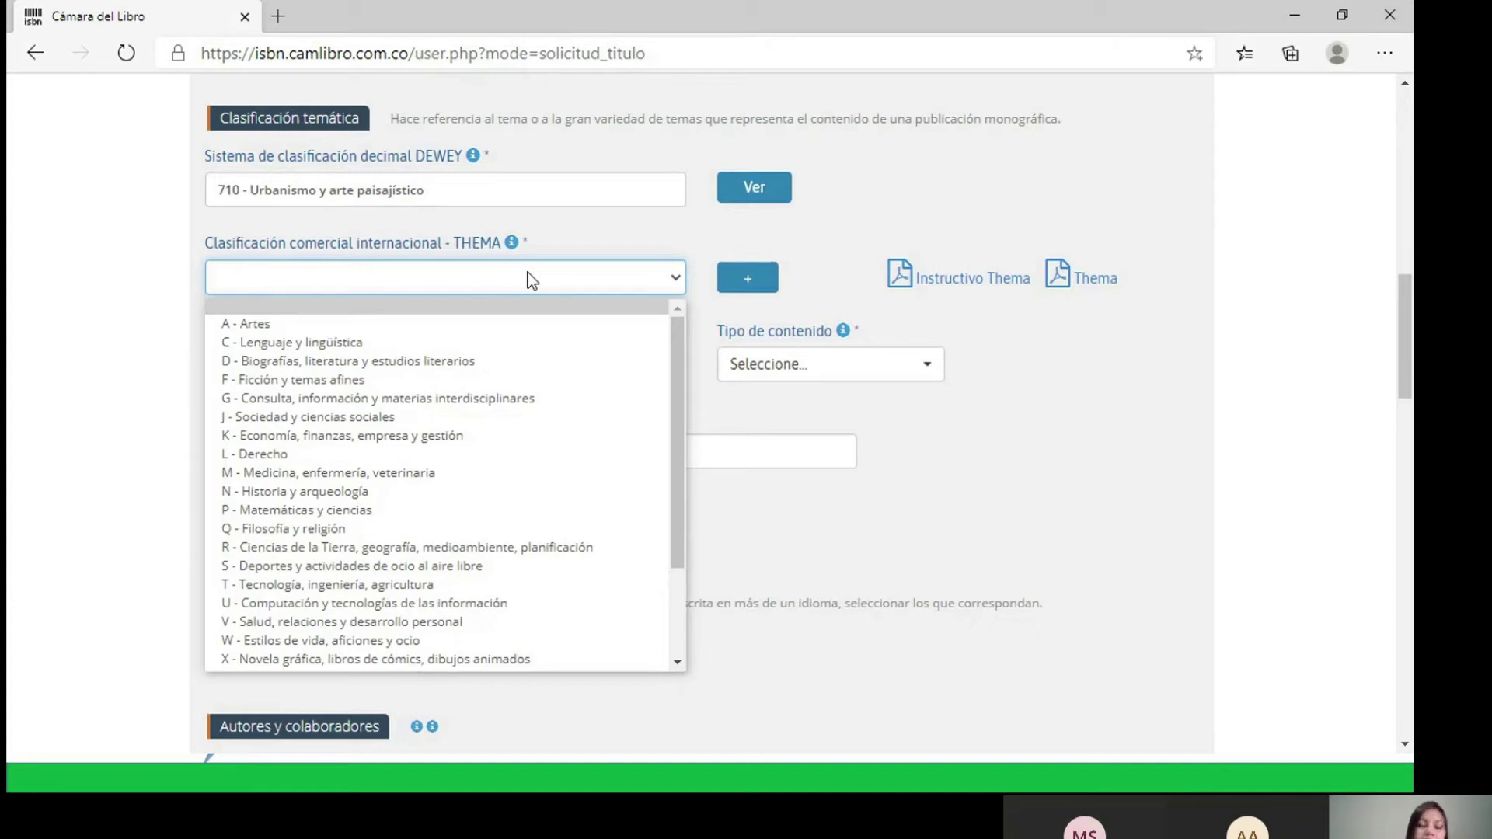
click(248, 325)
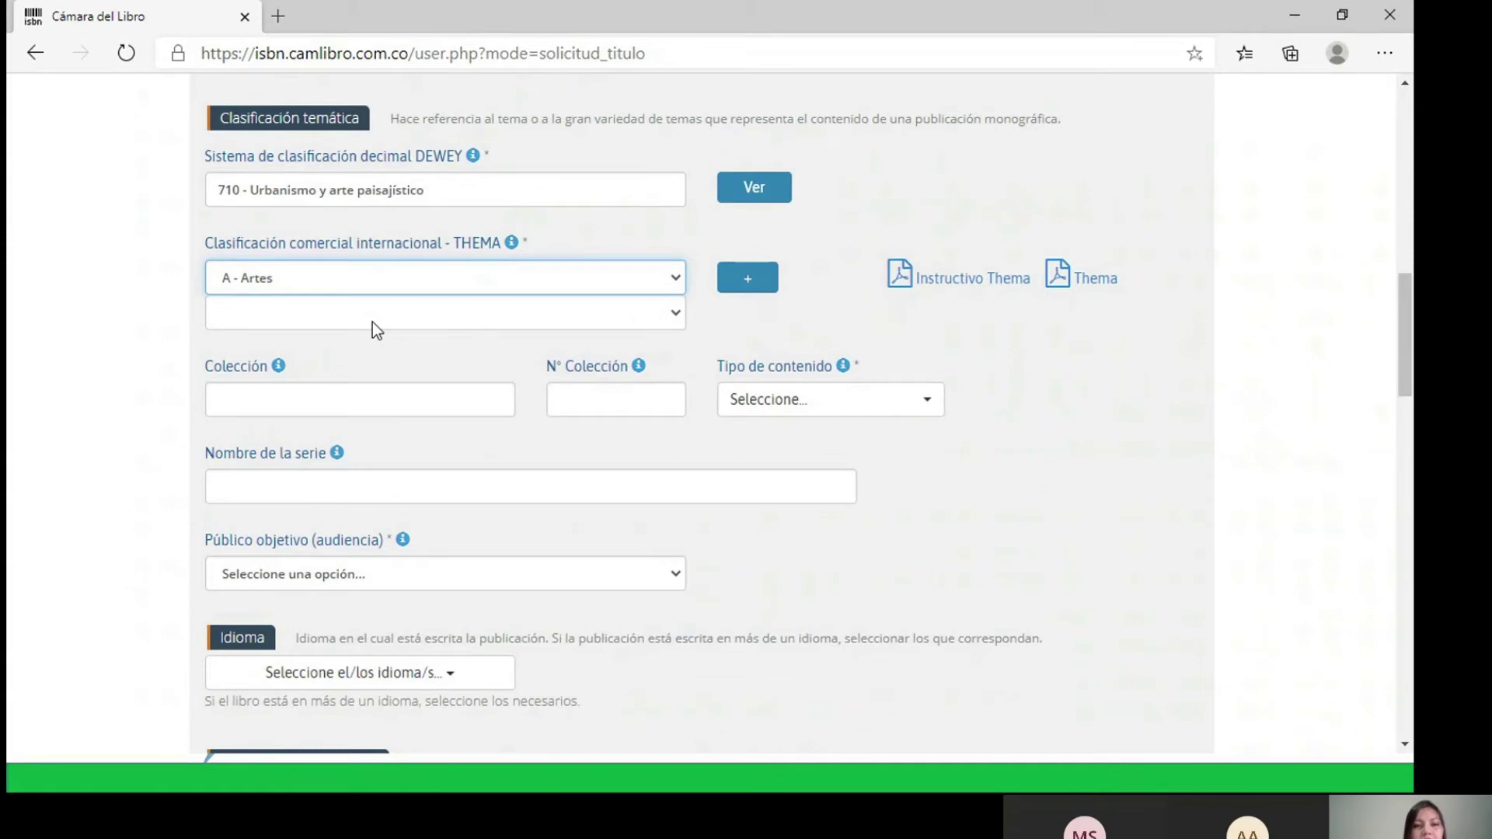
click(675, 314)
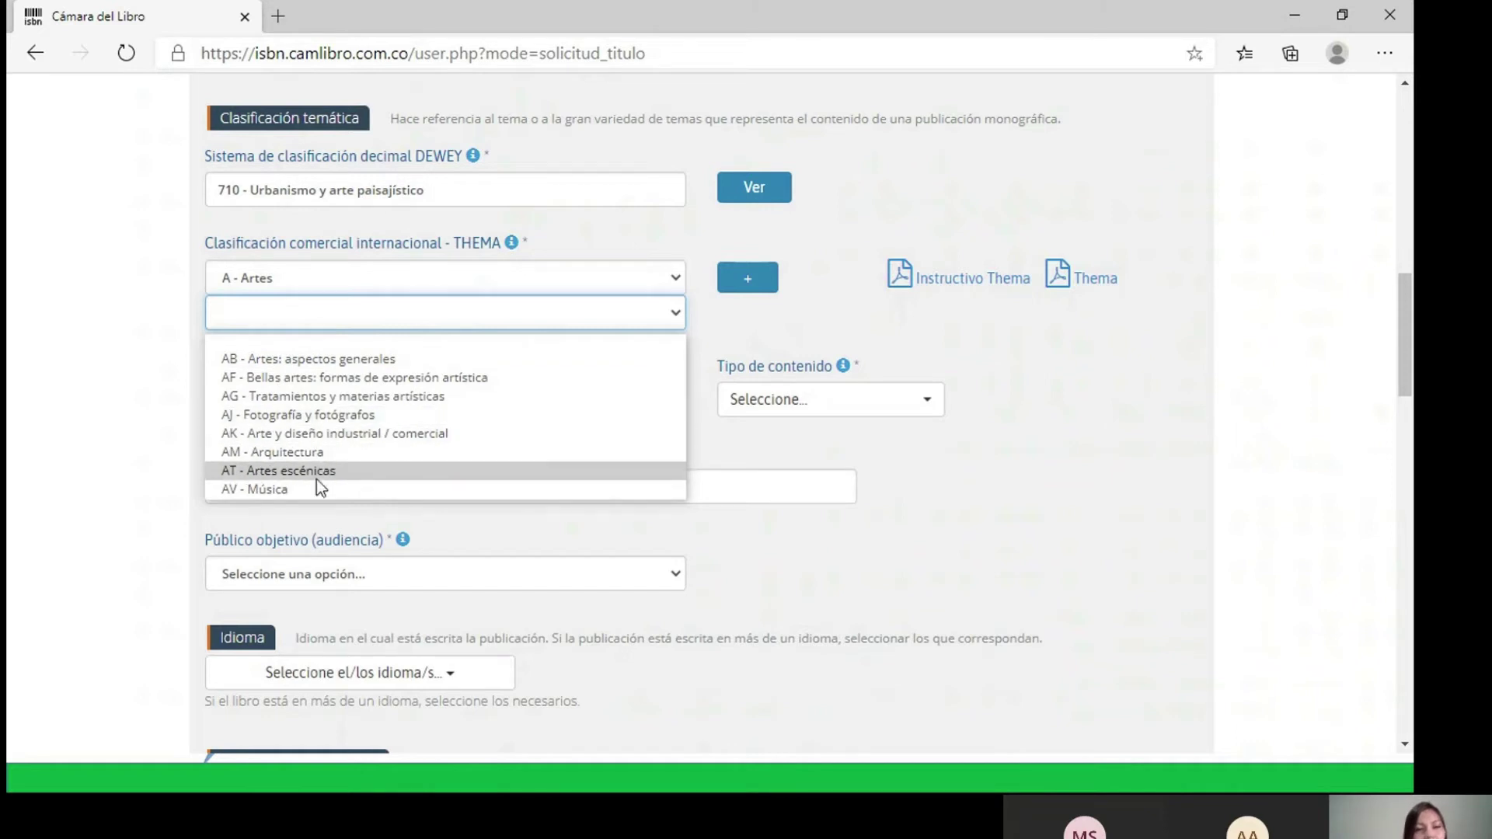
click(323, 362)
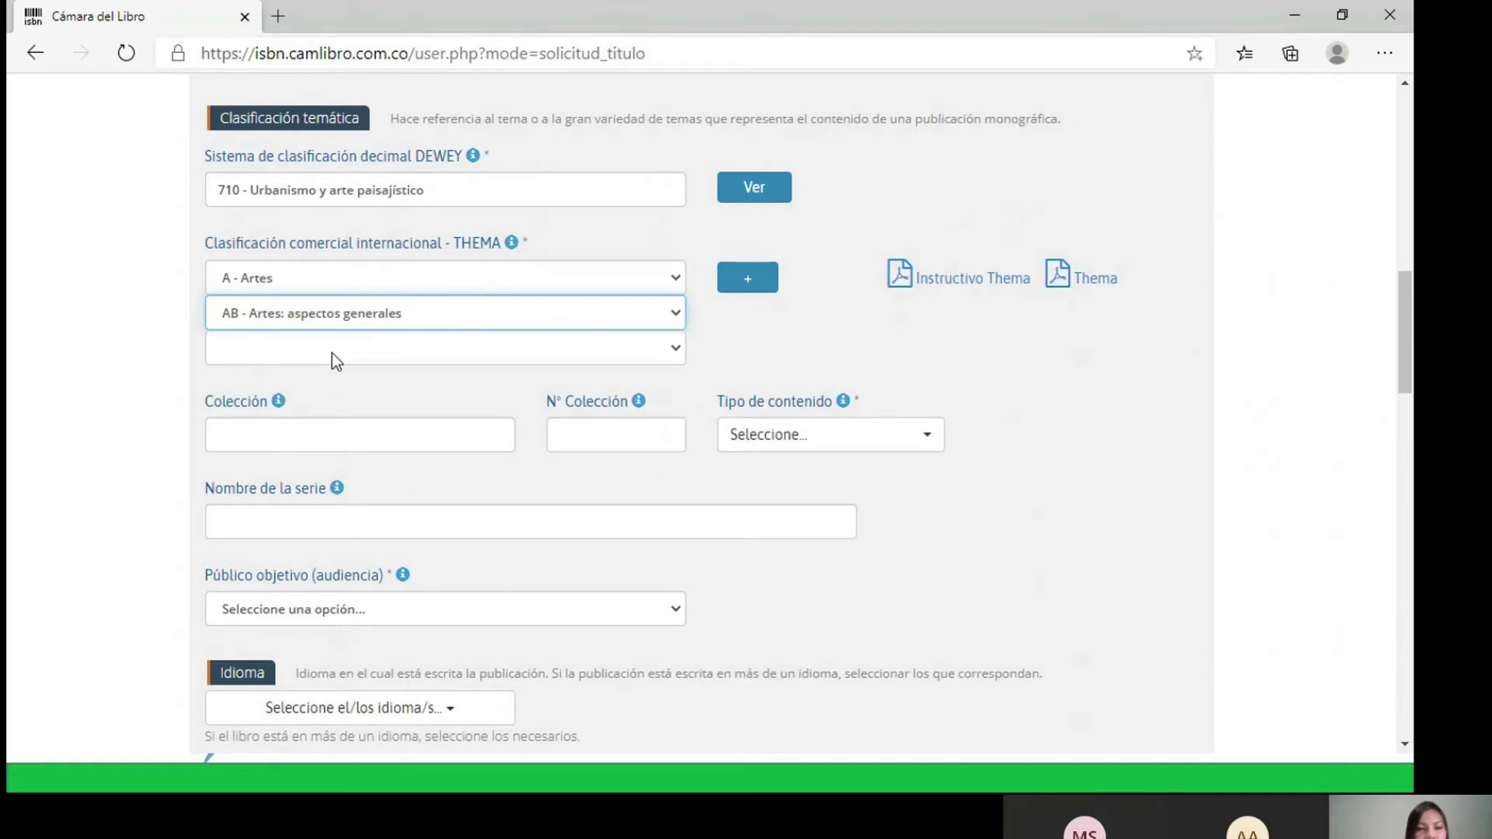
click(332, 353)
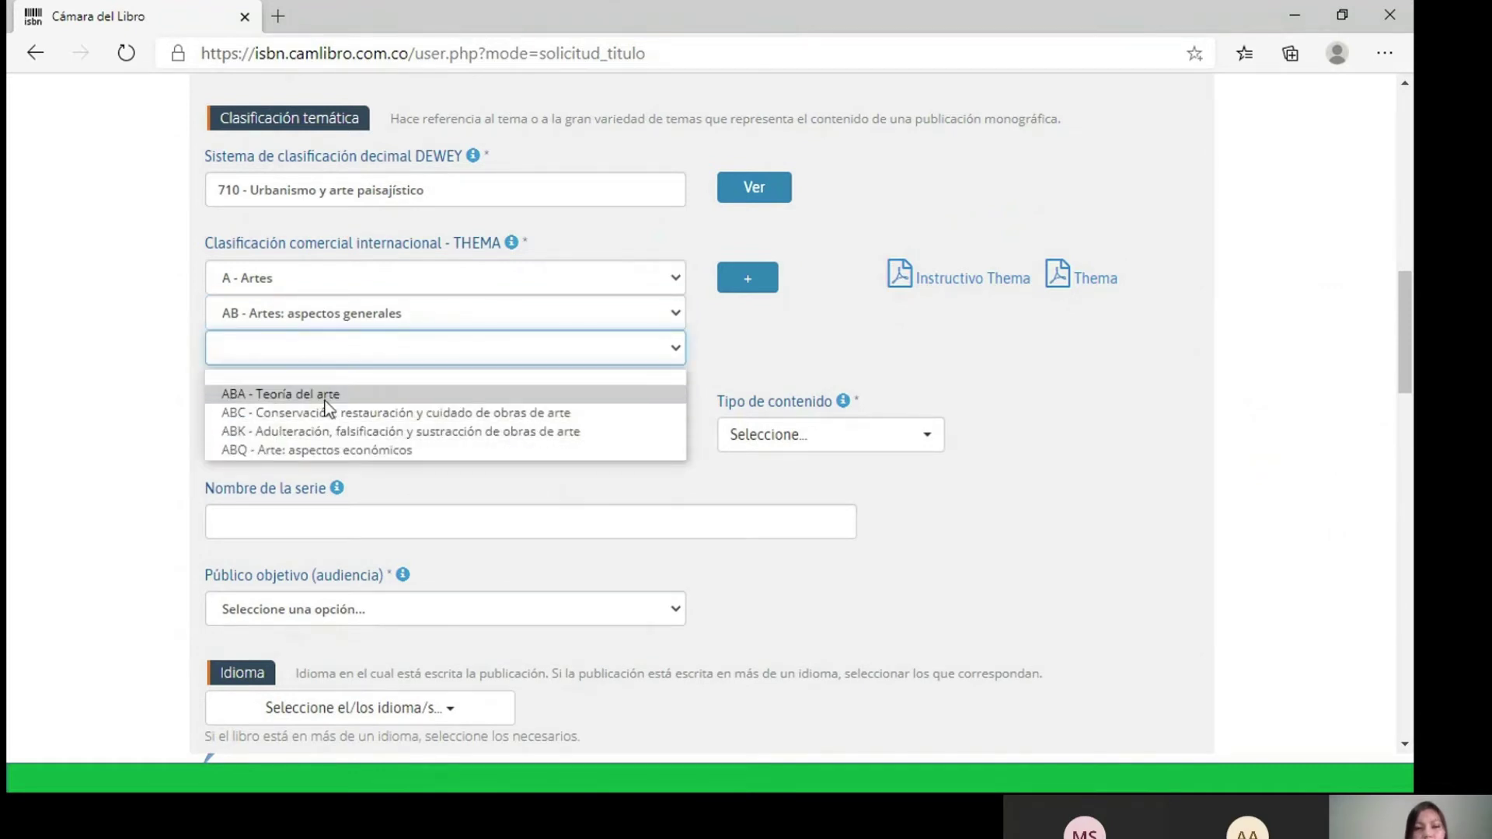
click(921, 381)
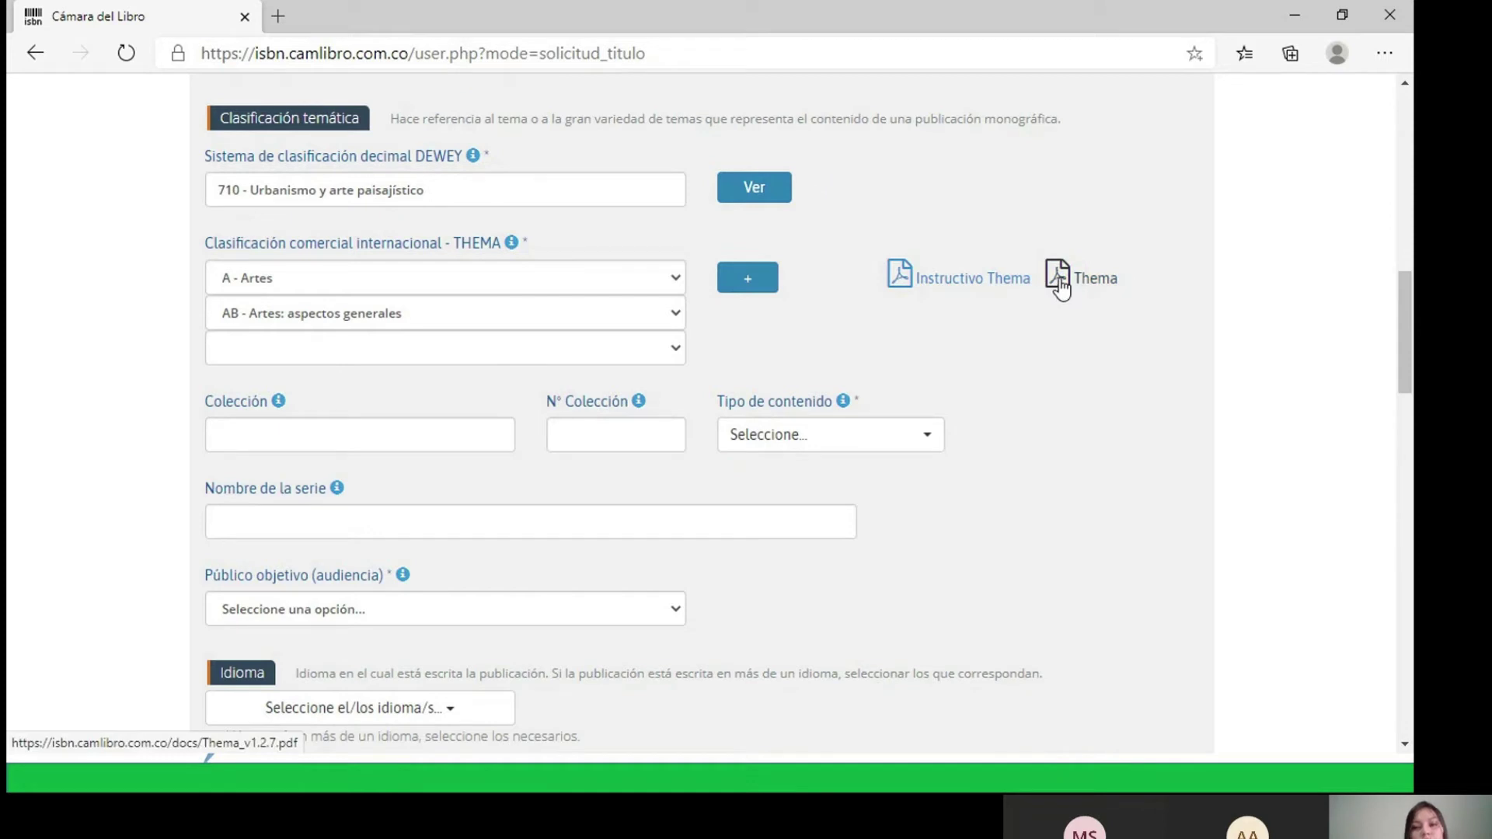
- Open the Thema_v1.2.7.pdf guide and search it for 'urban'
click(1066, 276)
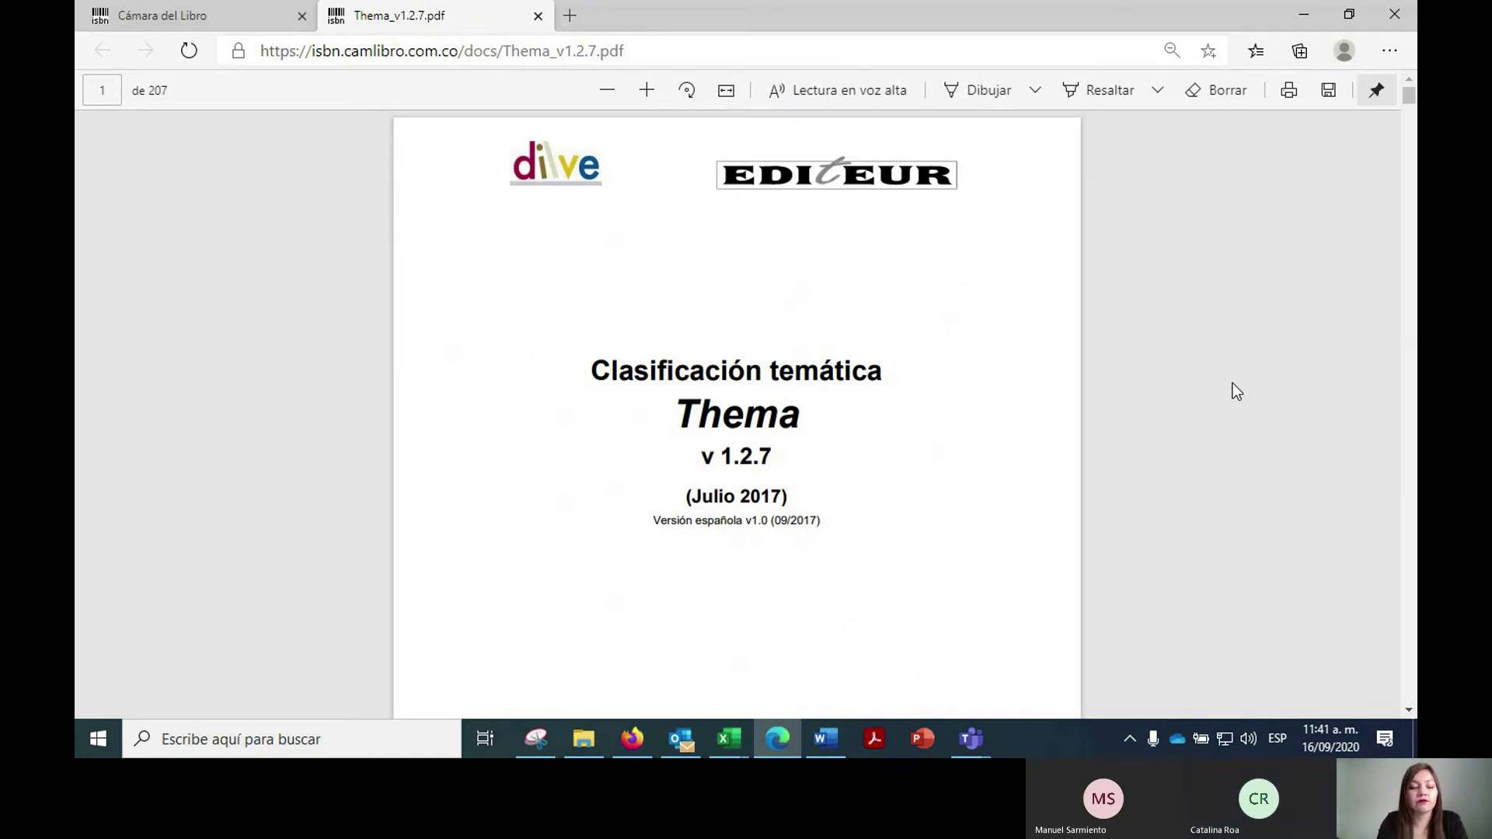
key(ctrl+f)
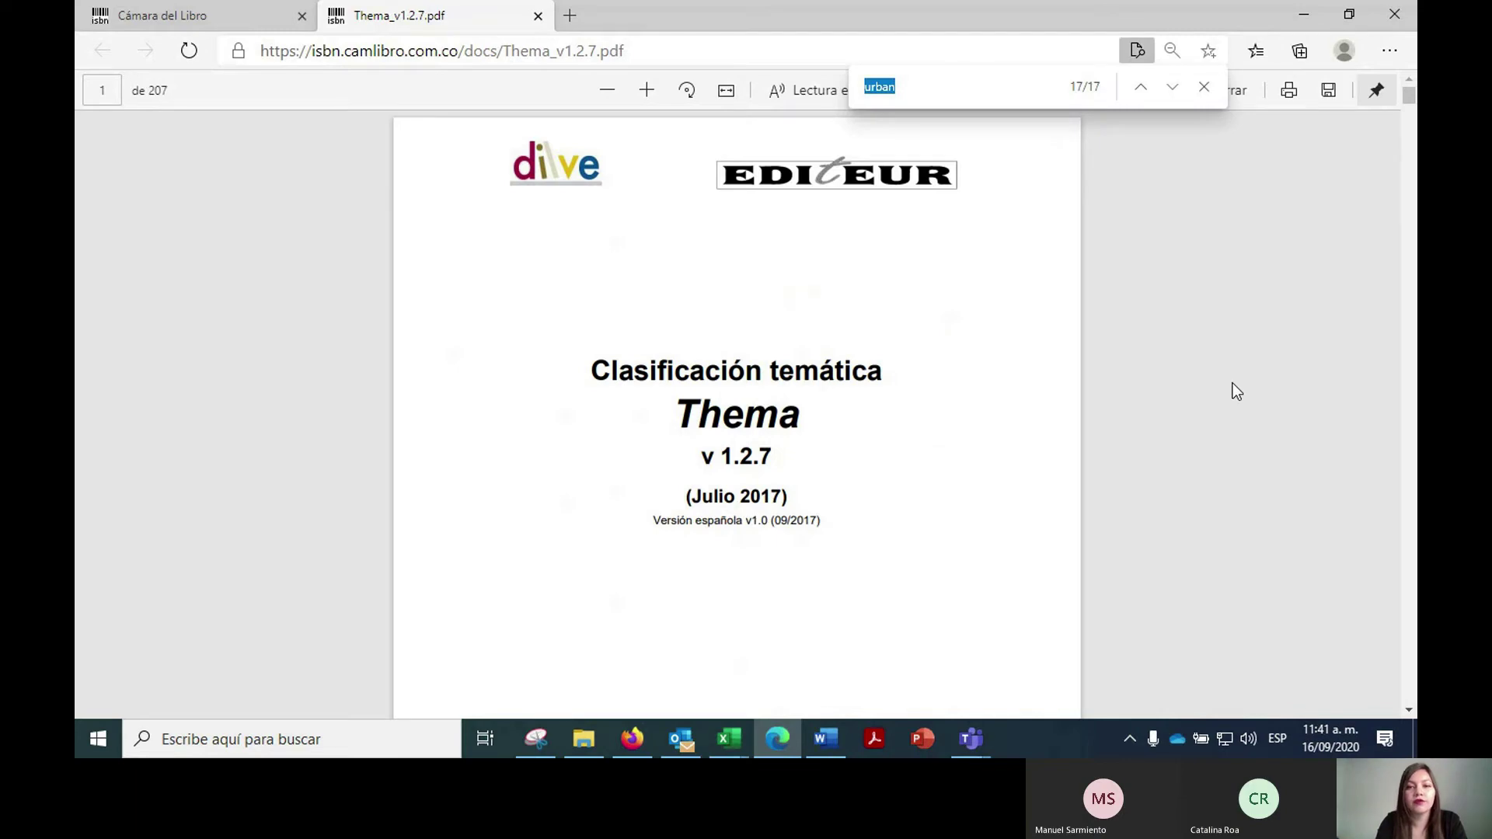
key(BackSpace)
text(u)
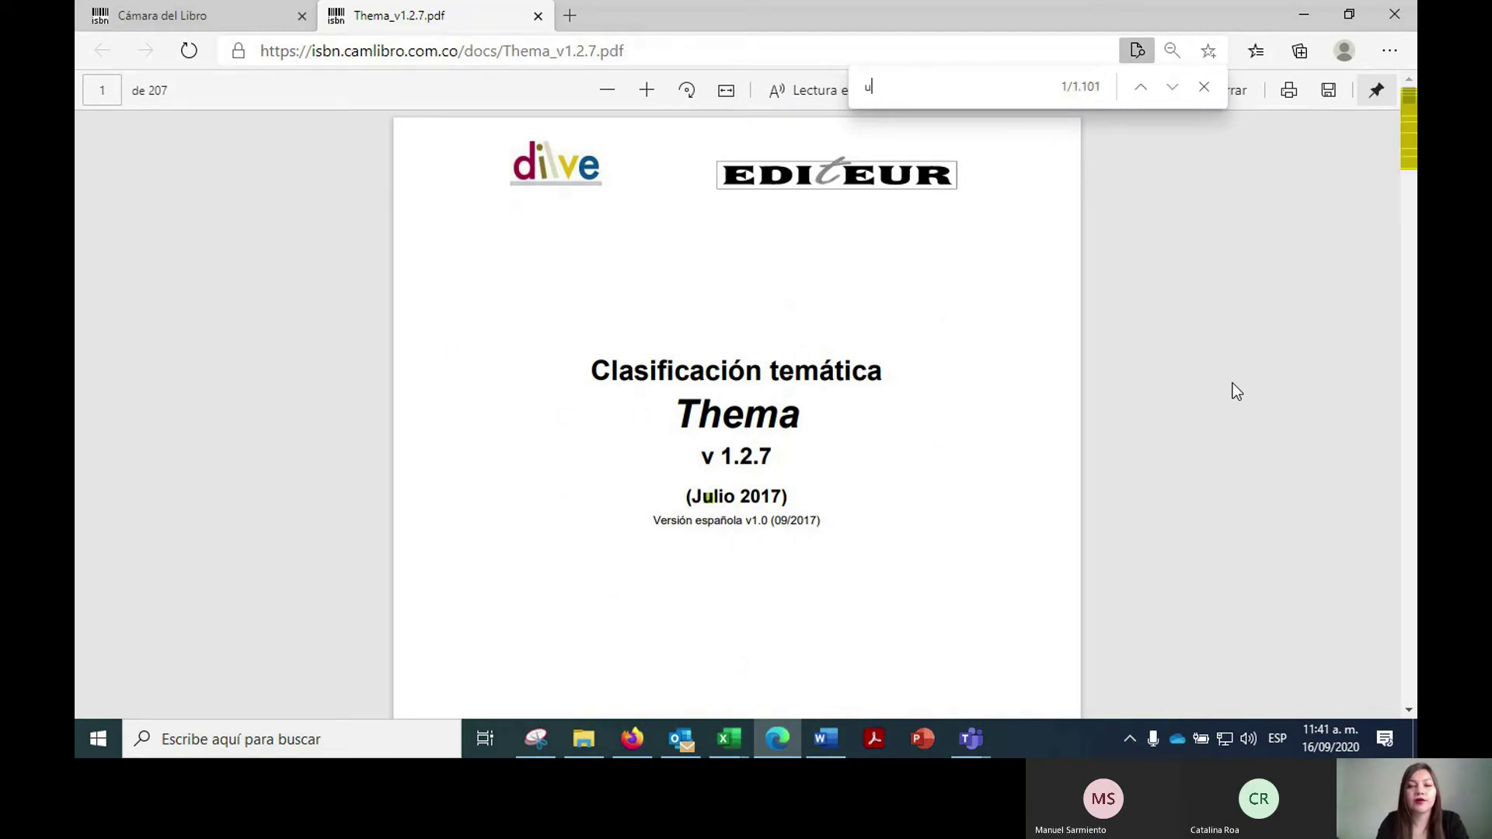
text(rb)
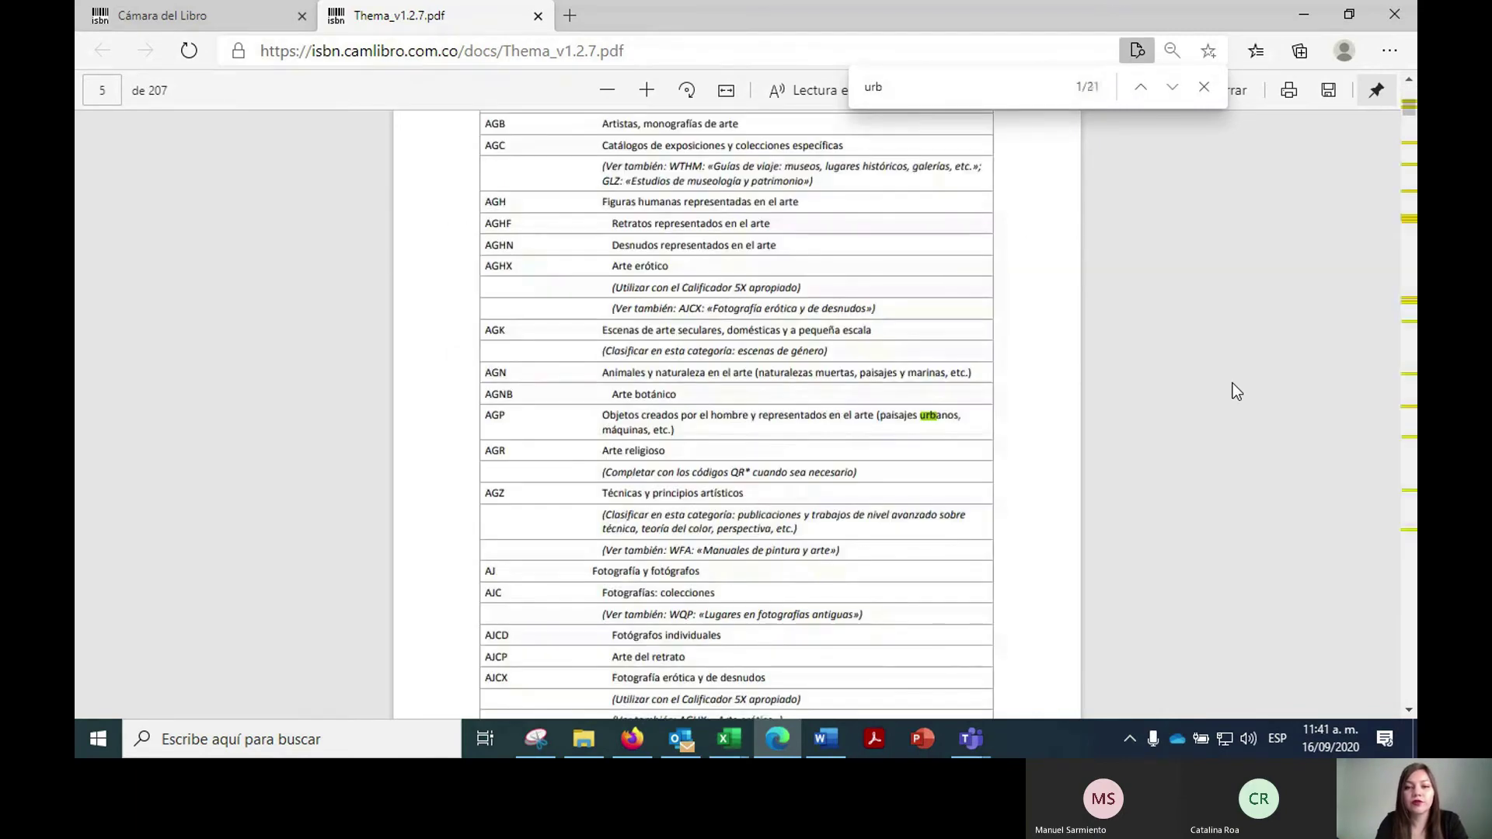
text(an)
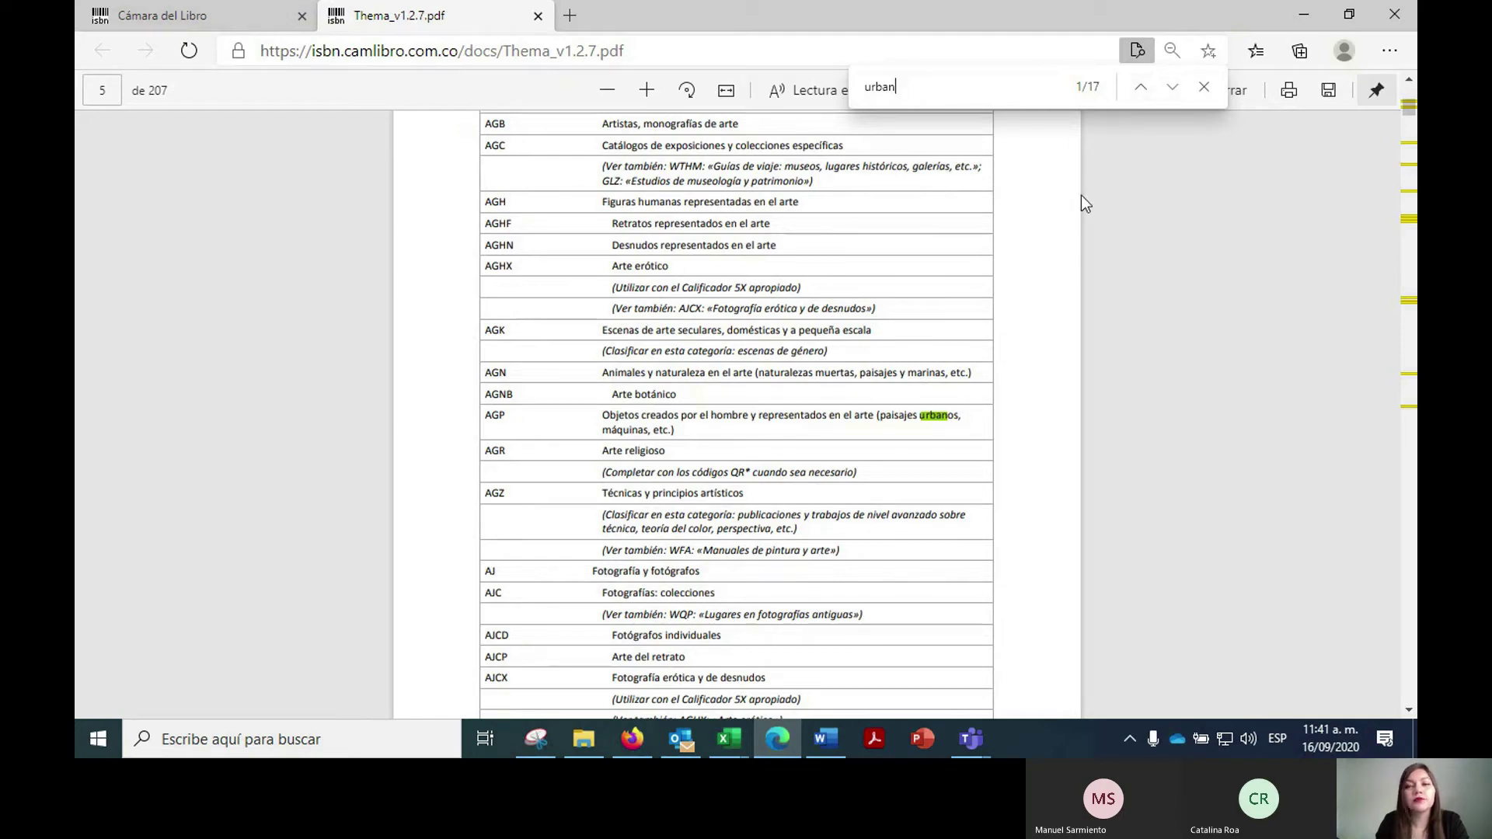
- Go to the match on page 7 and select the code AMVD, Urbanismo: aspectos arquitectónicos
click(1170, 92)
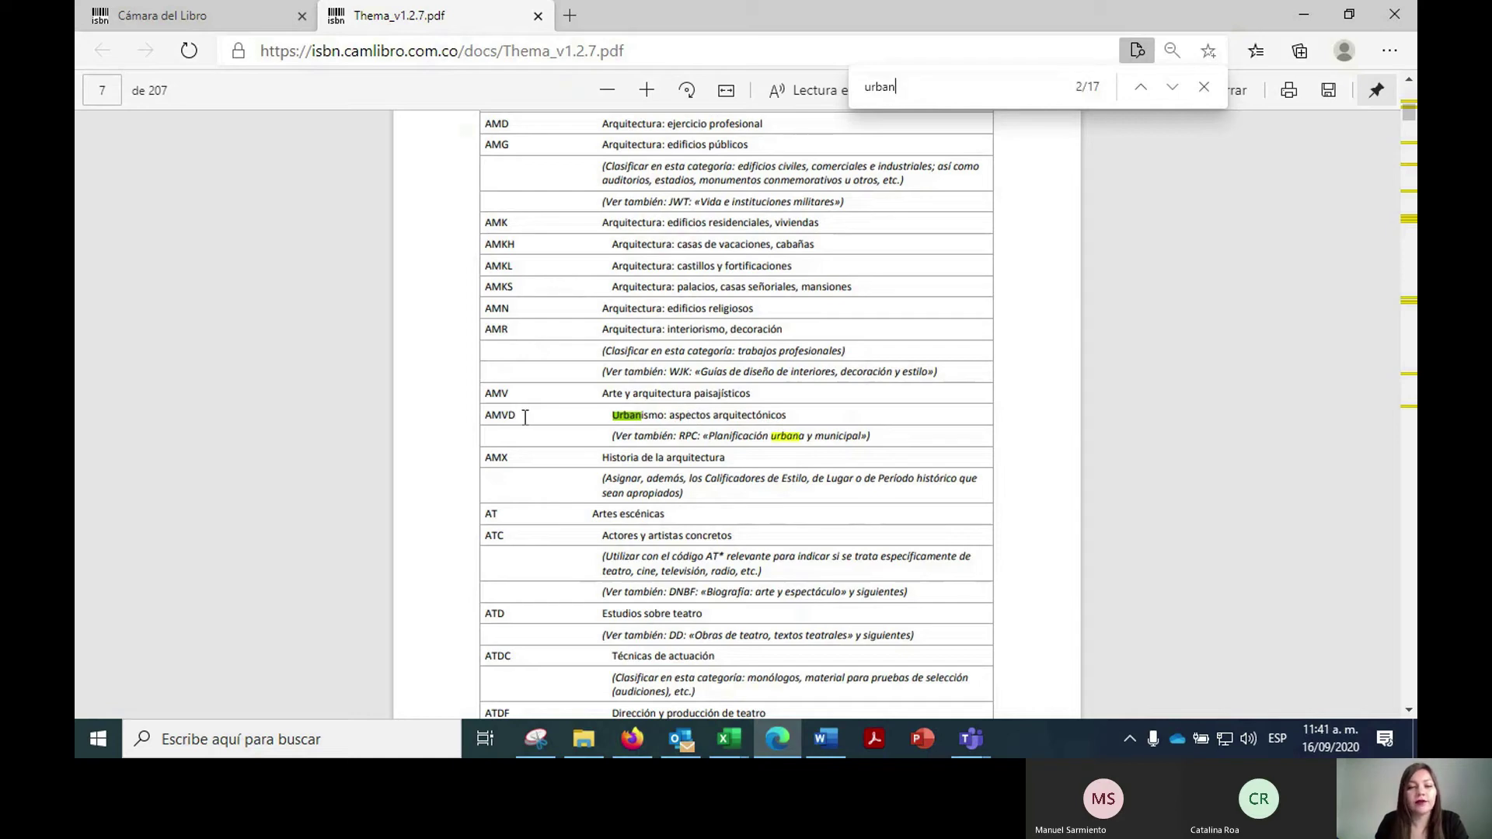
drag(482, 418, 522, 417)
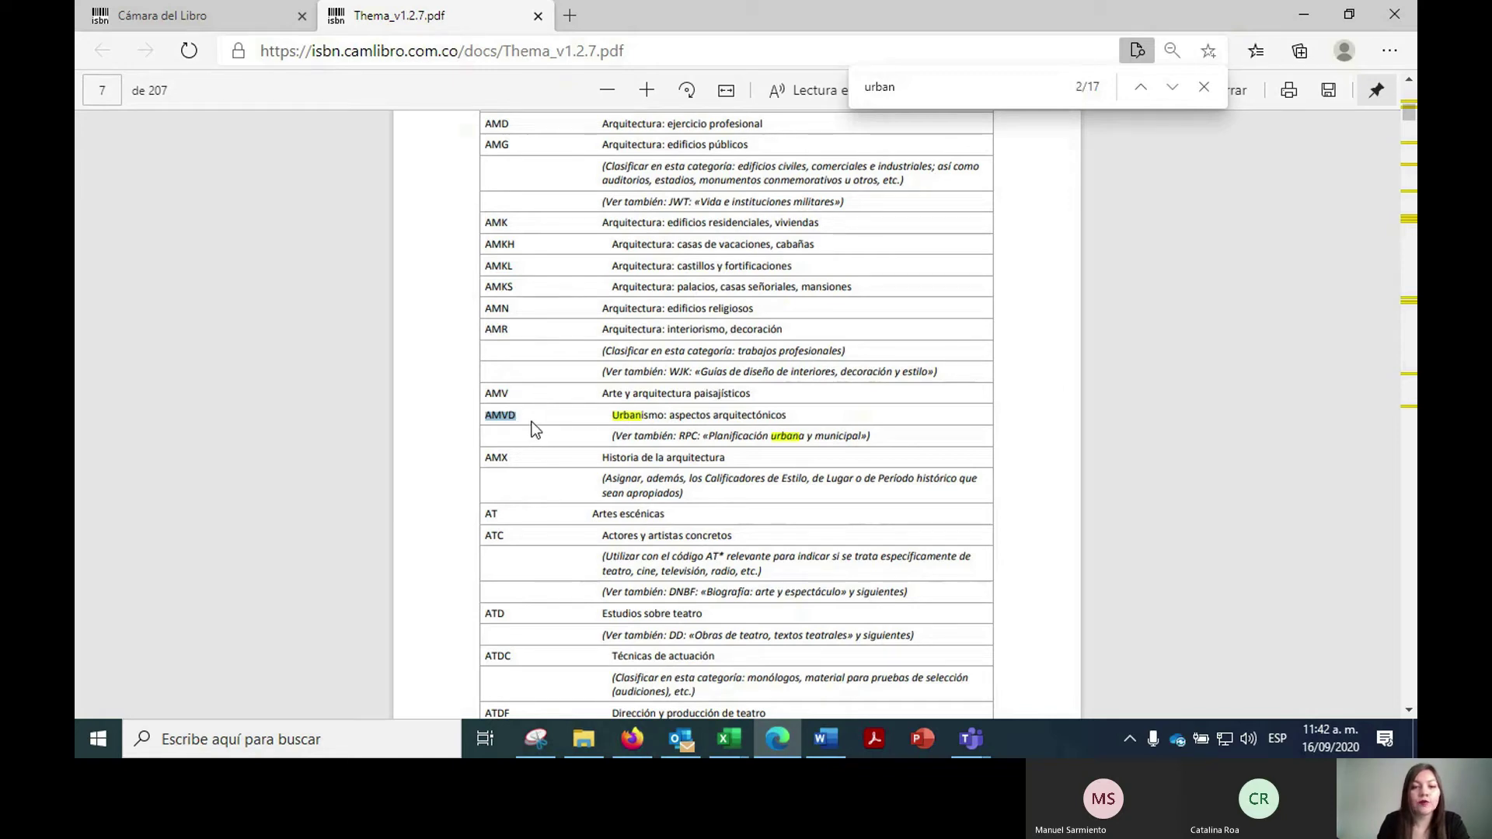
double_click(523, 416)
click(237, 1)
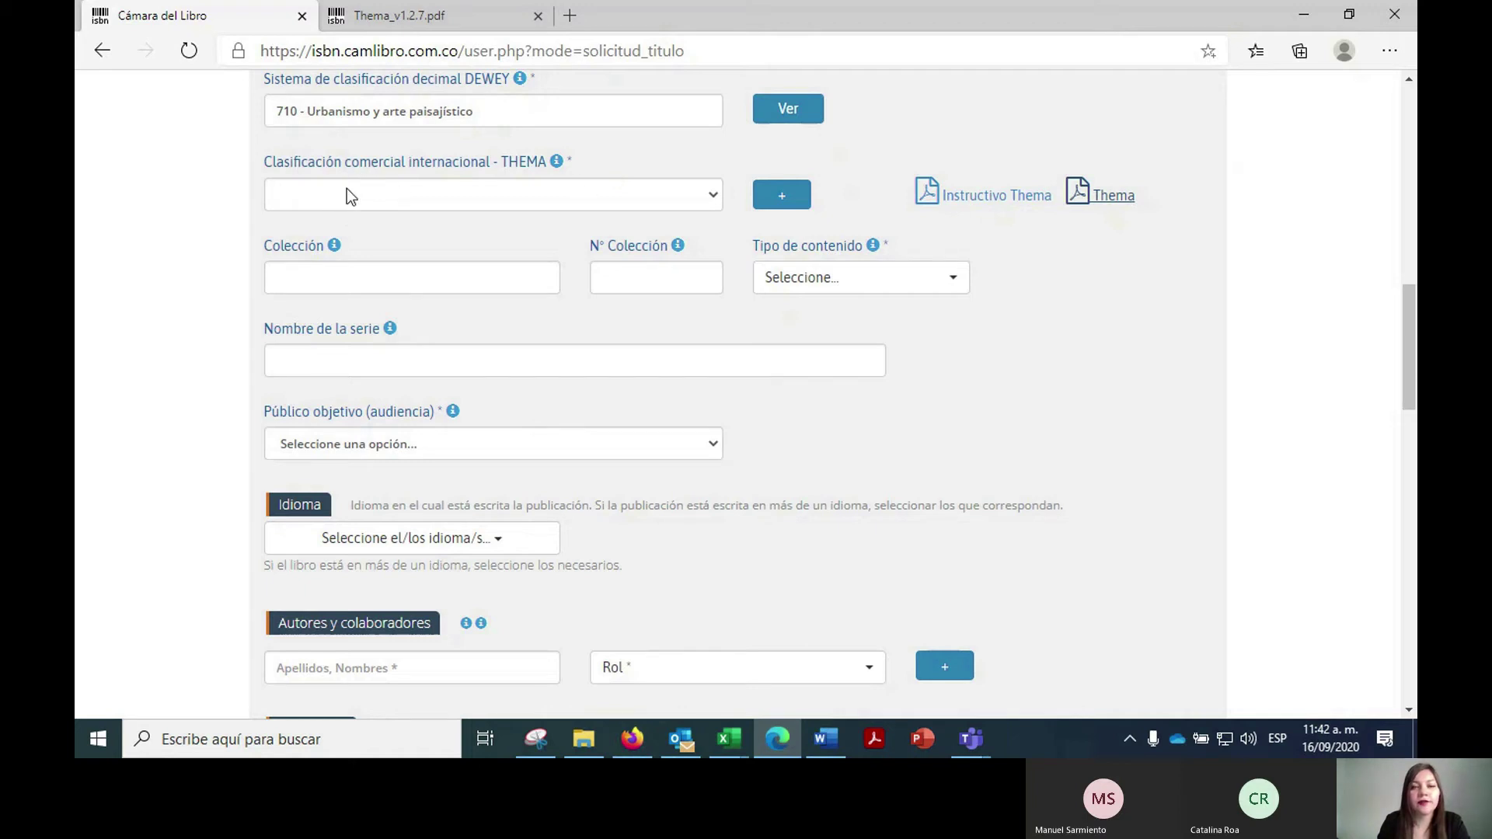
- Choose A - Artes > AM - Arquitectura > AMV > AMVD in the THEMA lists and add the code
click(347, 190)
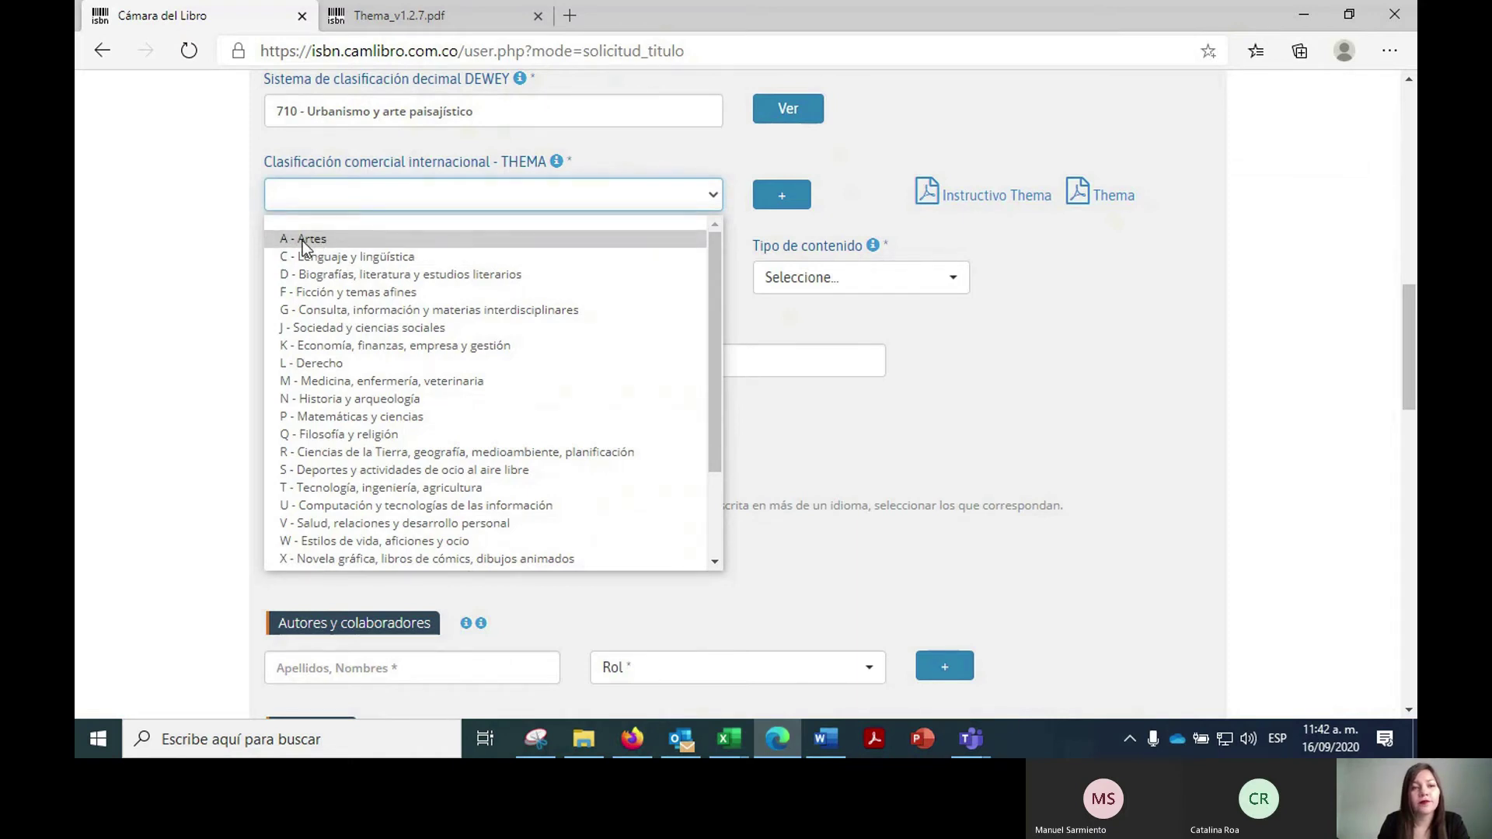
click(302, 240)
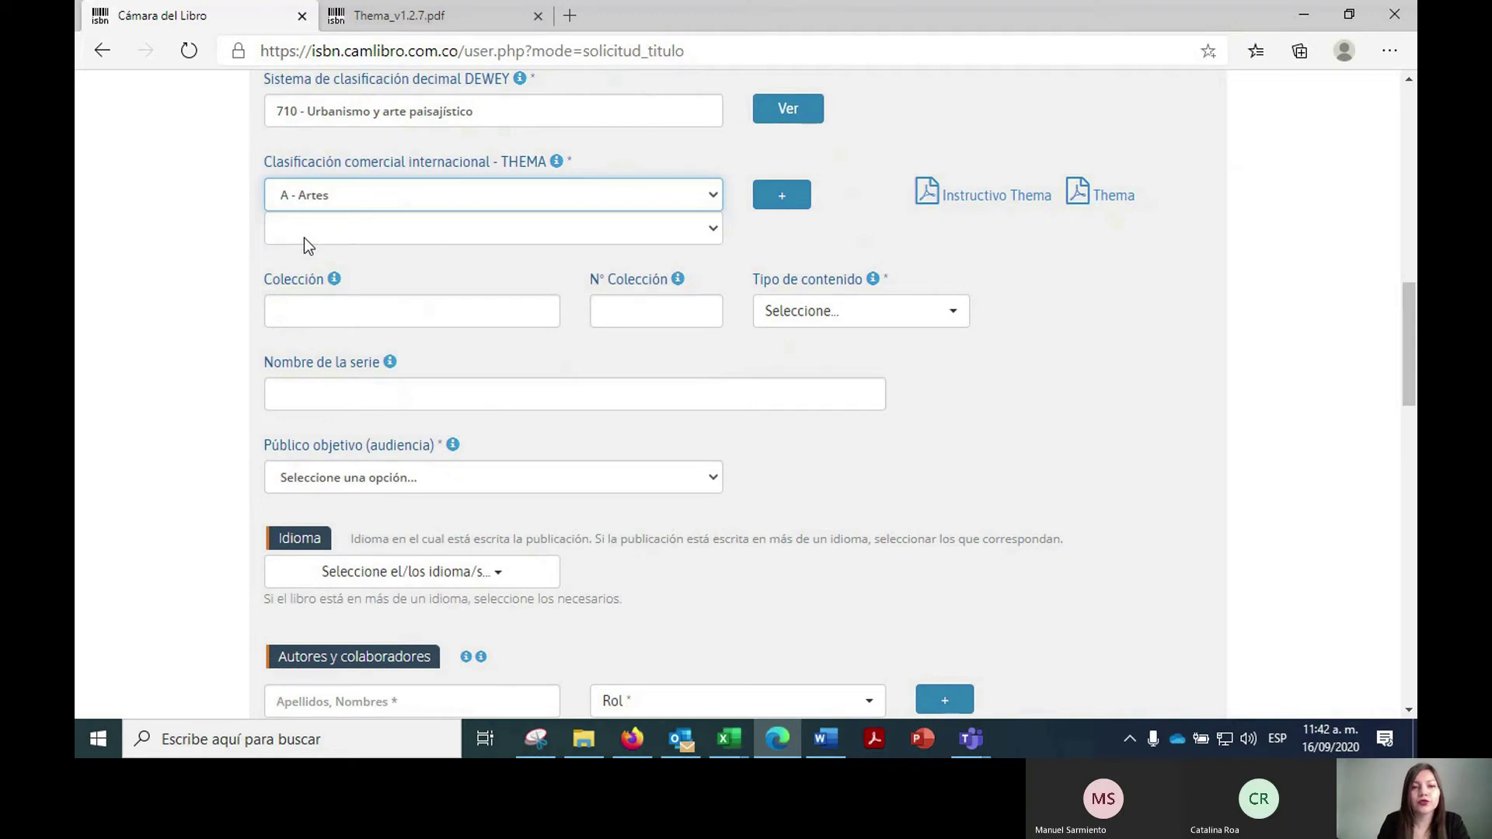
click(305, 238)
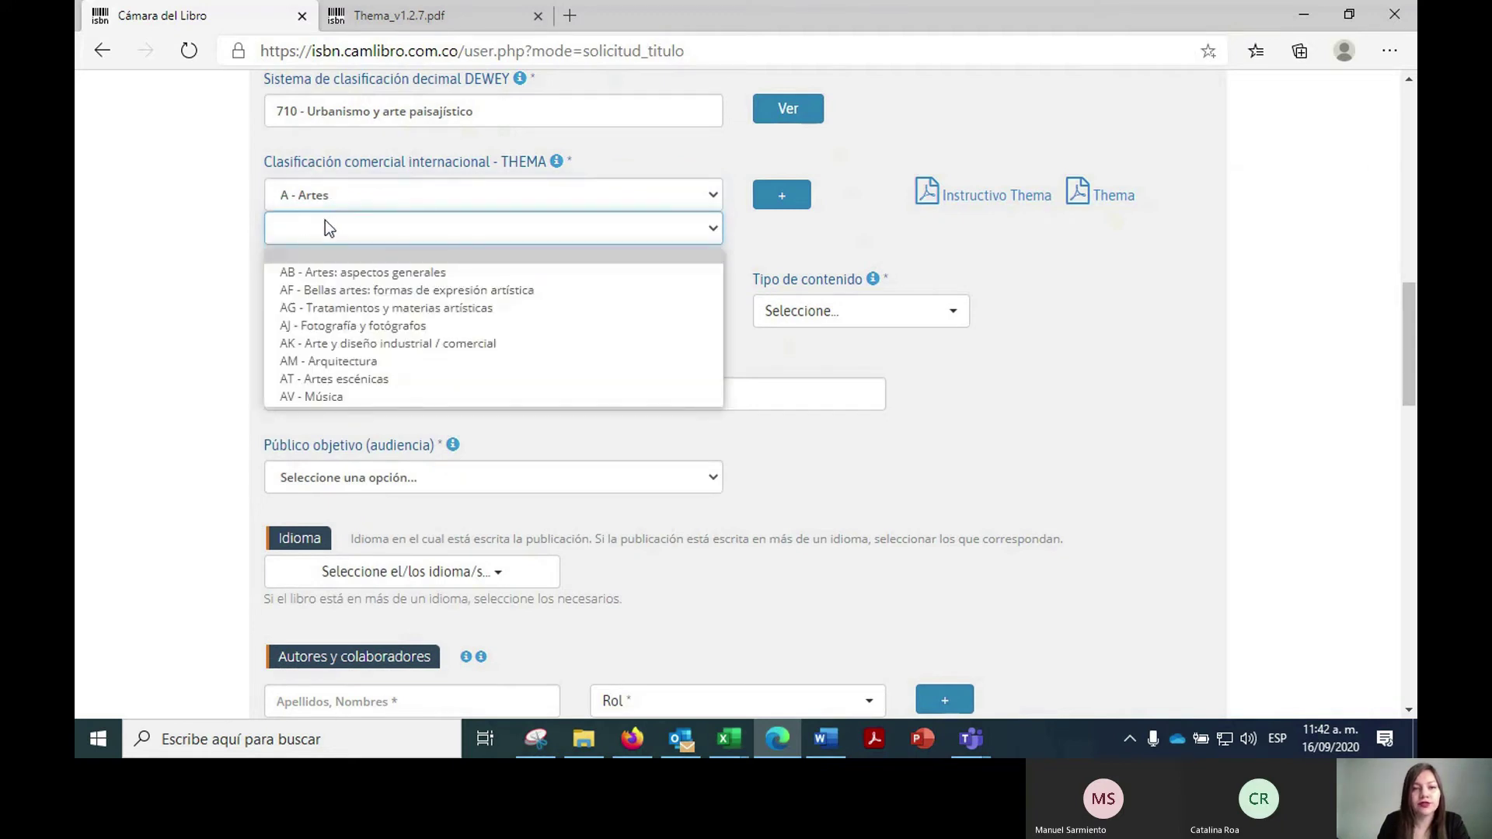
click(319, 360)
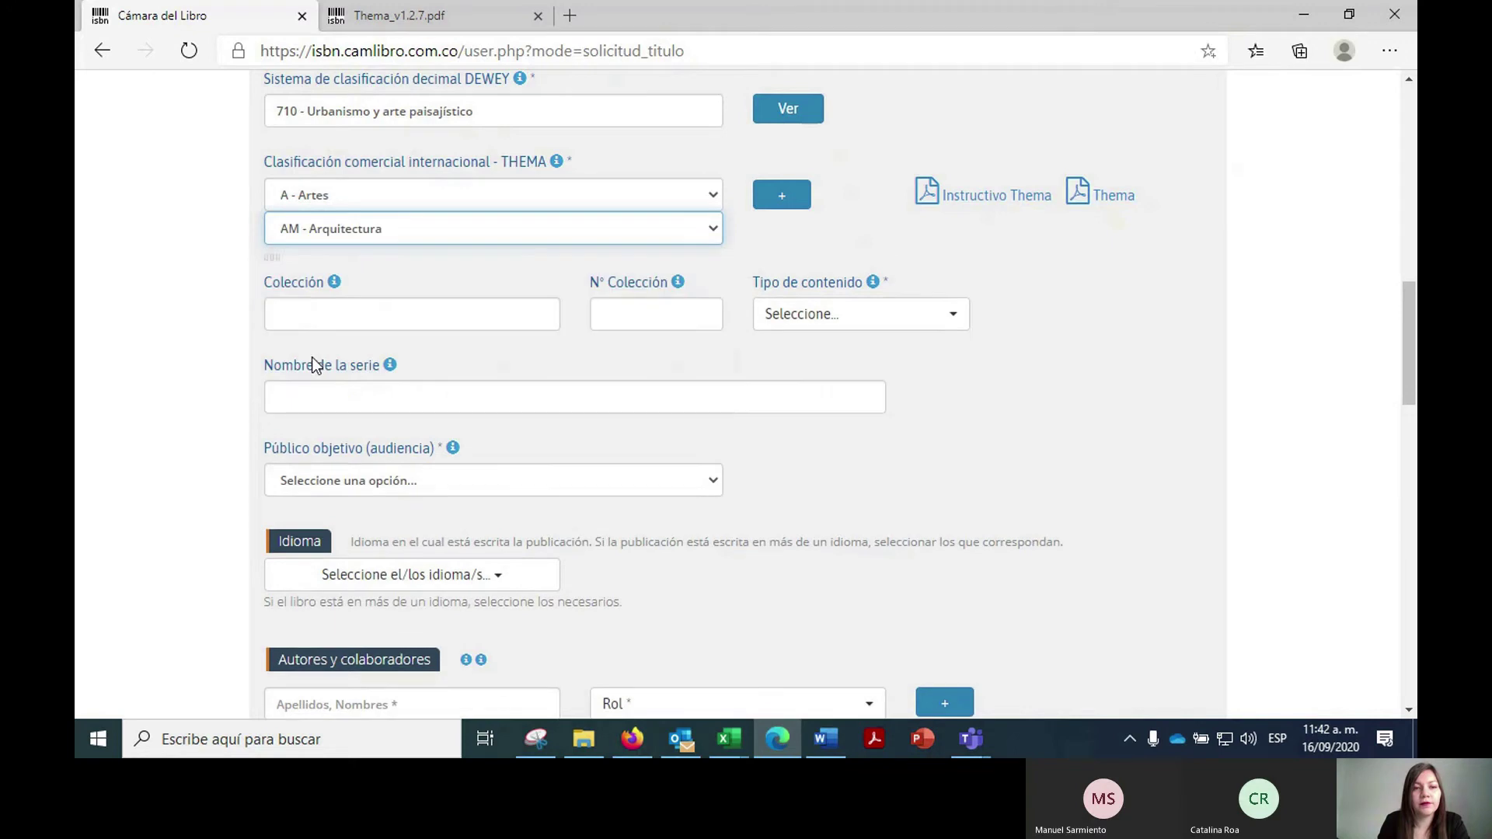
click(355, 259)
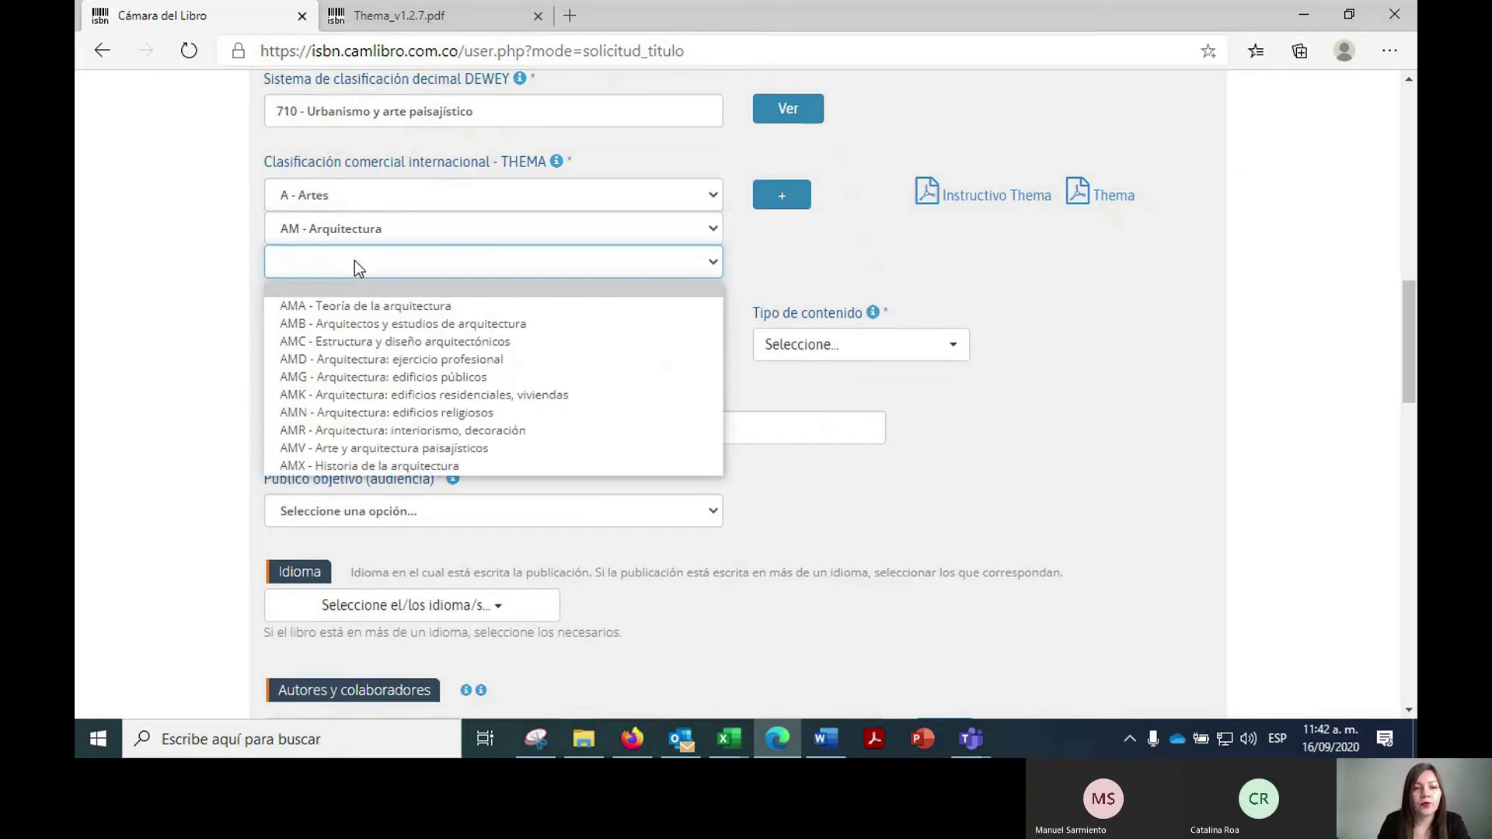
click(354, 448)
click(357, 297)
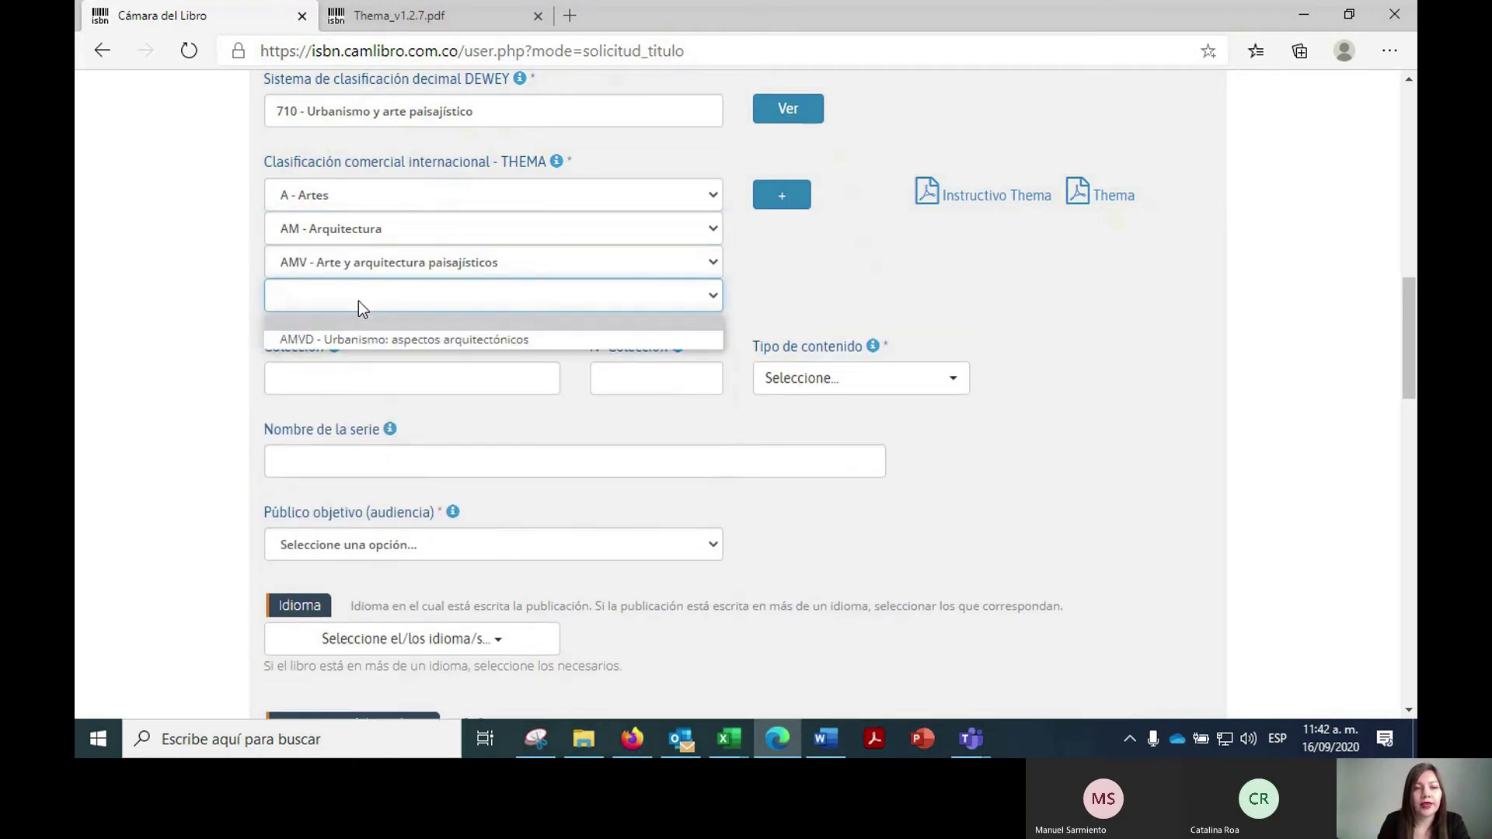
click(342, 339)
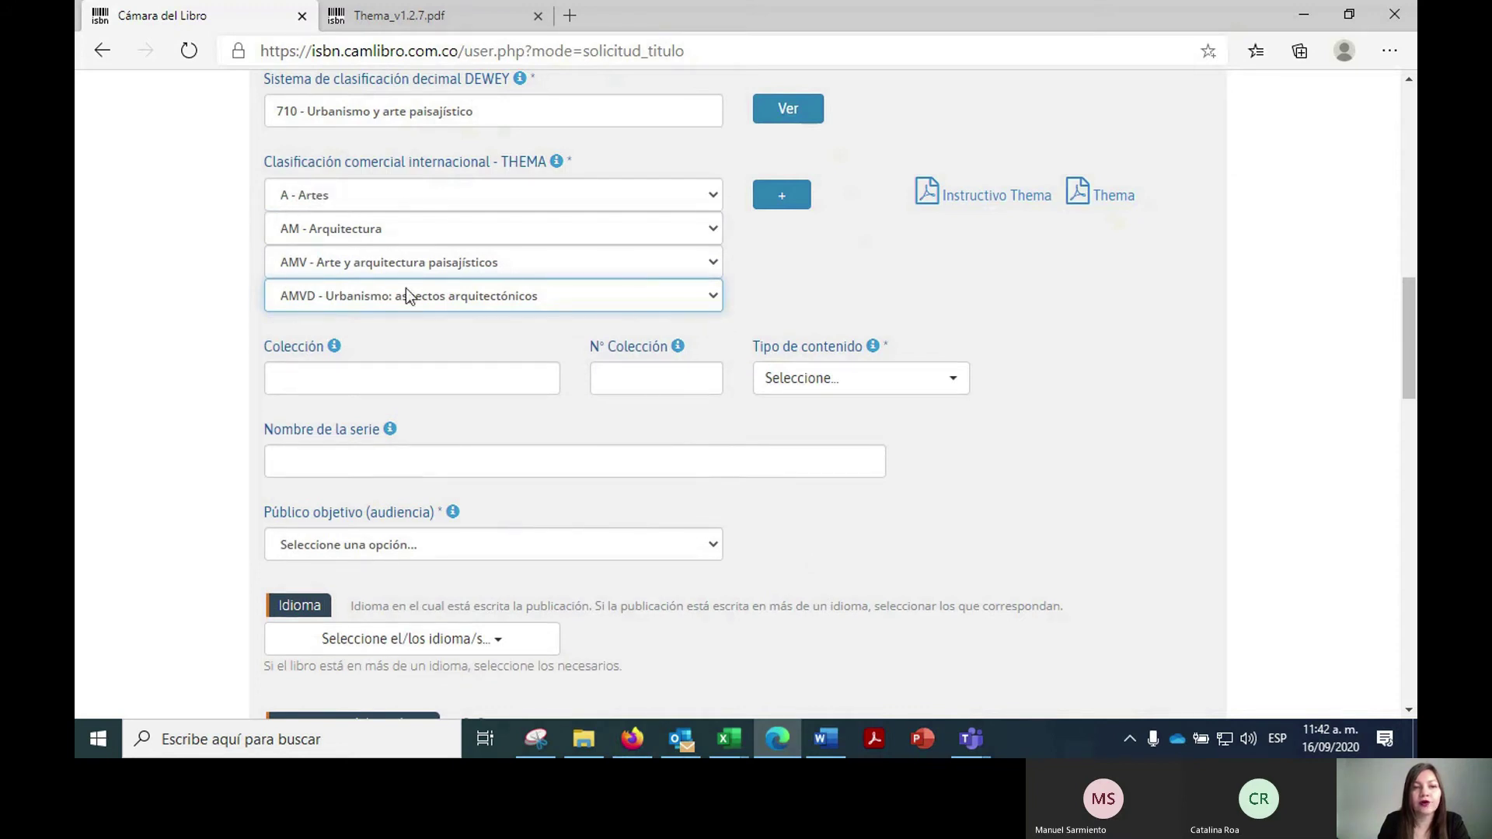
click(762, 201)
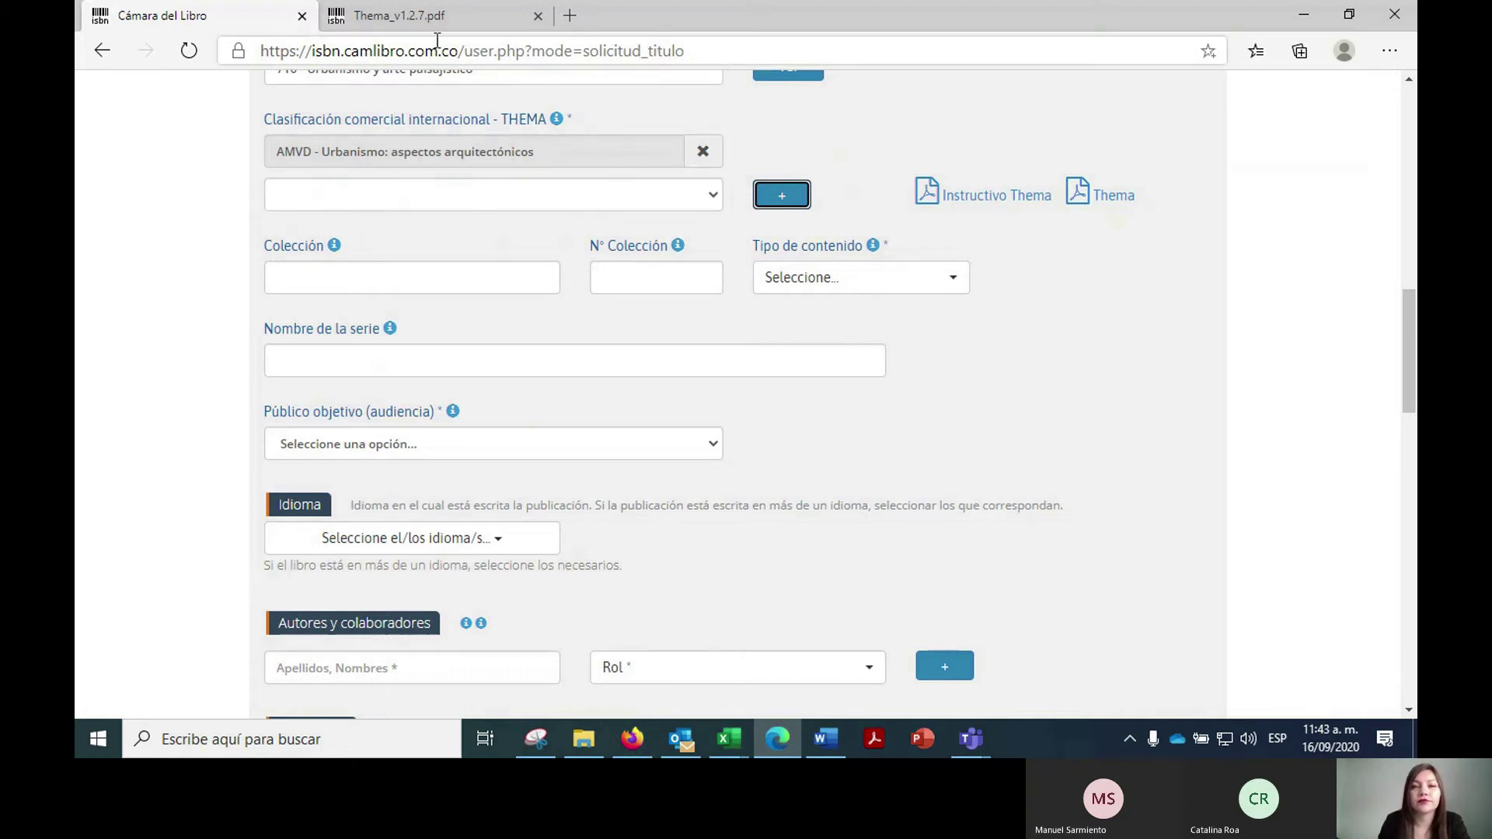
scroll(356, 245, up, 1)
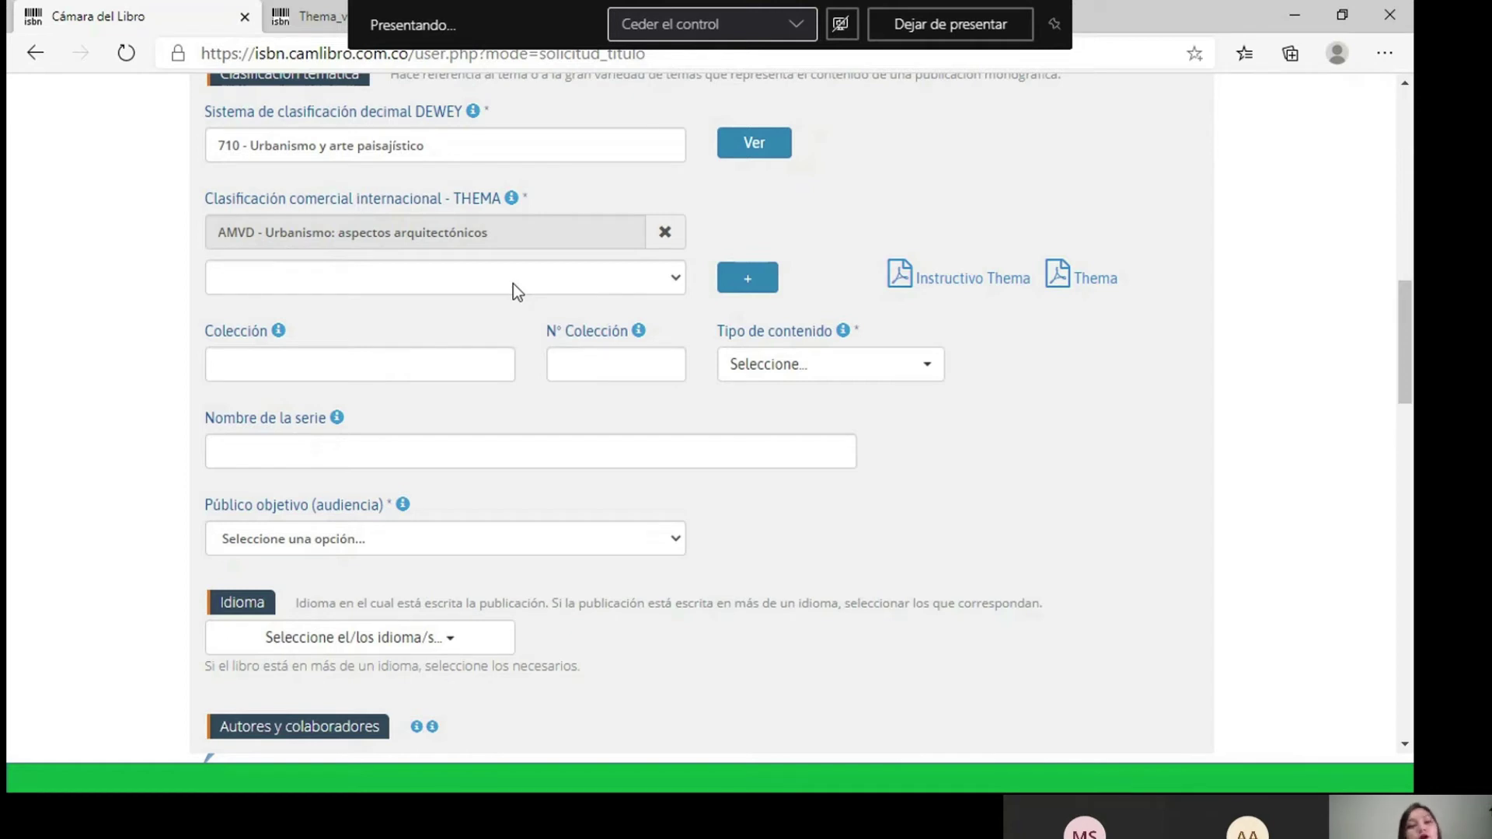
- Start a second THEMA code: 1 - Calificadores de Lugar > 1K - América > 1KL - Latinoamérica
click(618, 279)
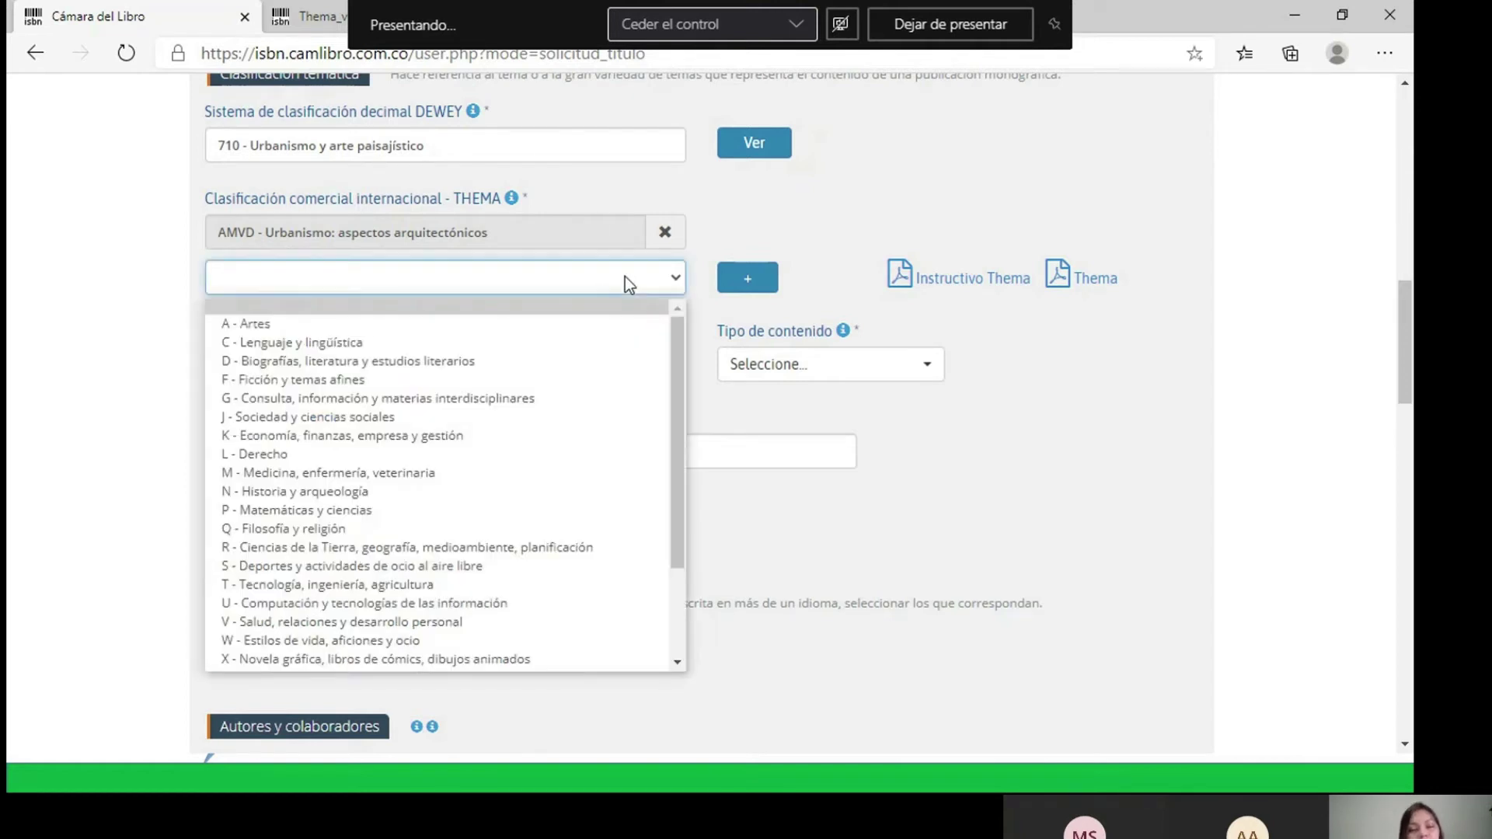
drag(678, 349, 676, 440)
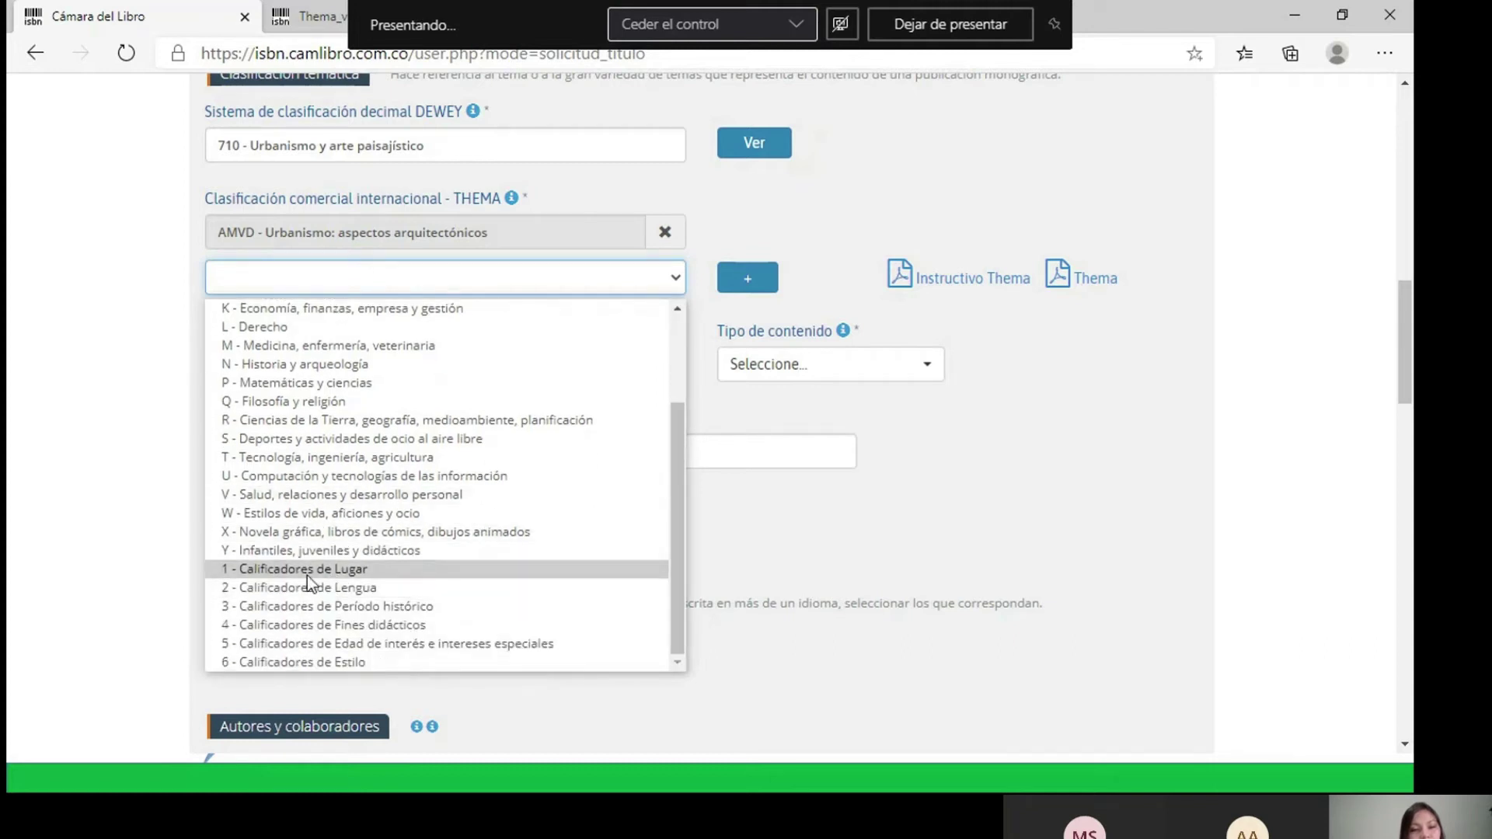
click(306, 573)
click(492, 310)
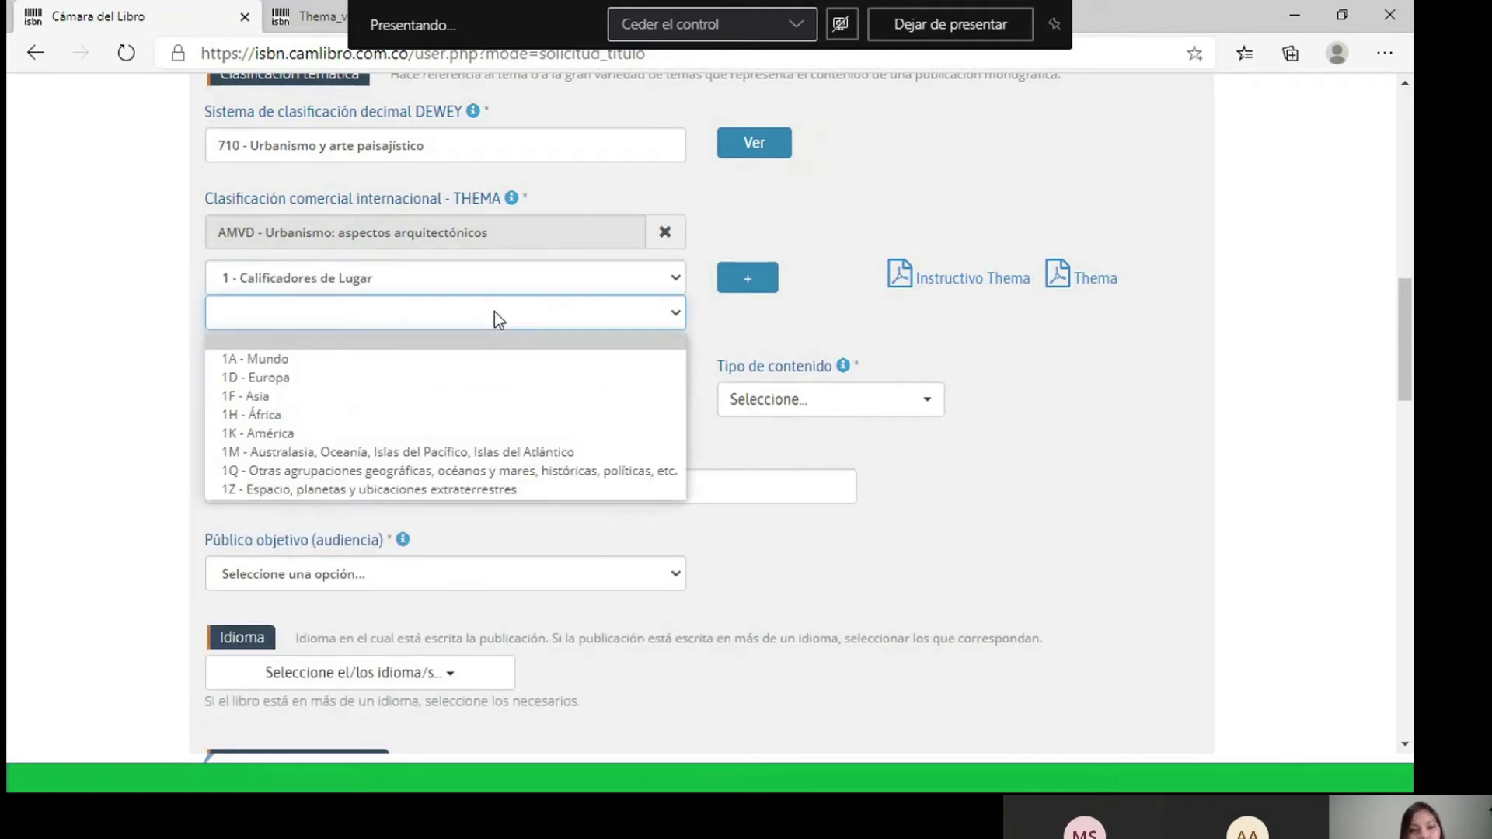
click(277, 433)
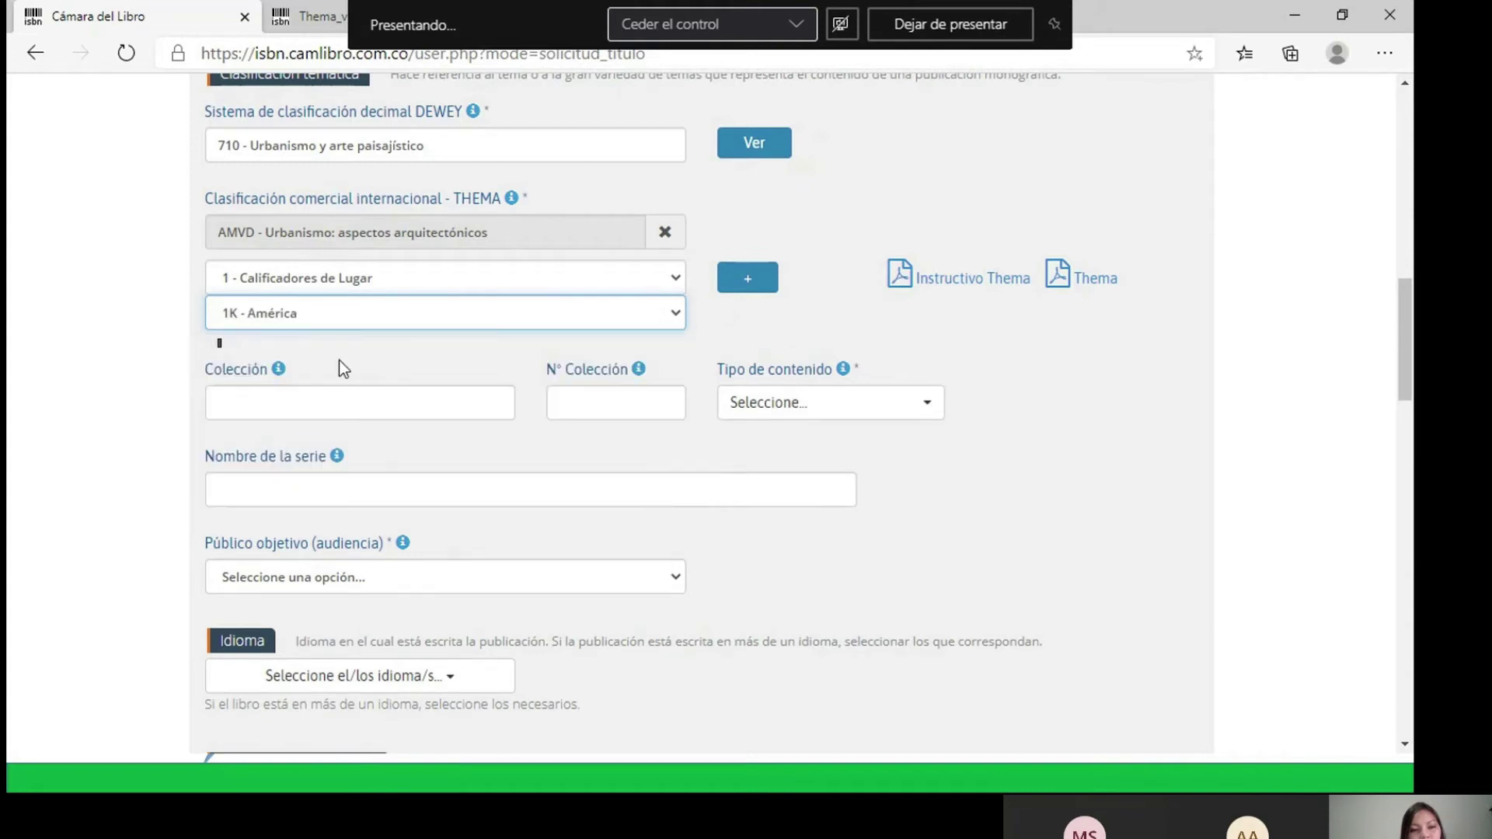
click(350, 352)
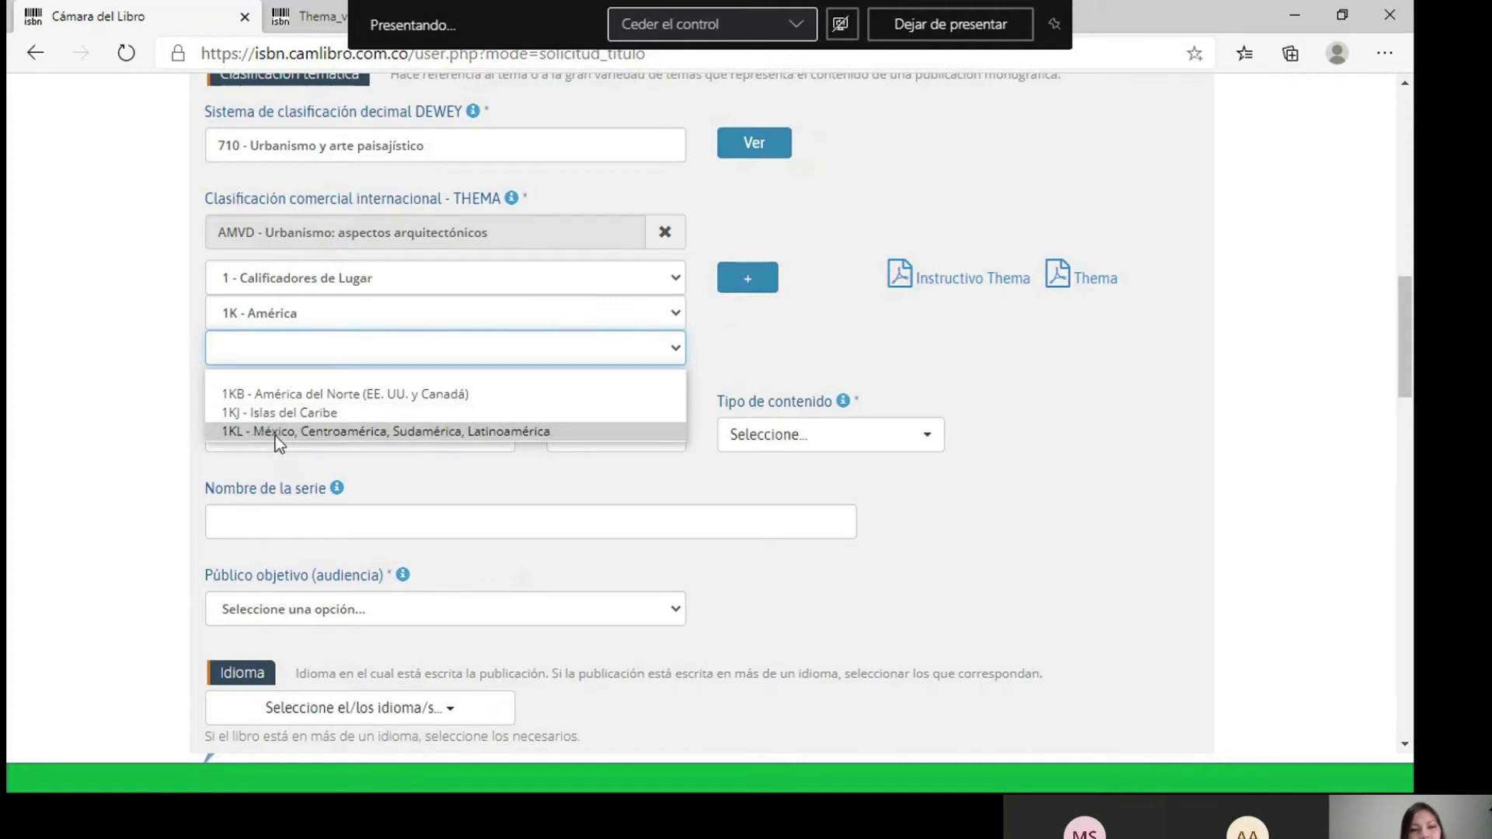
click(399, 436)
click(457, 387)
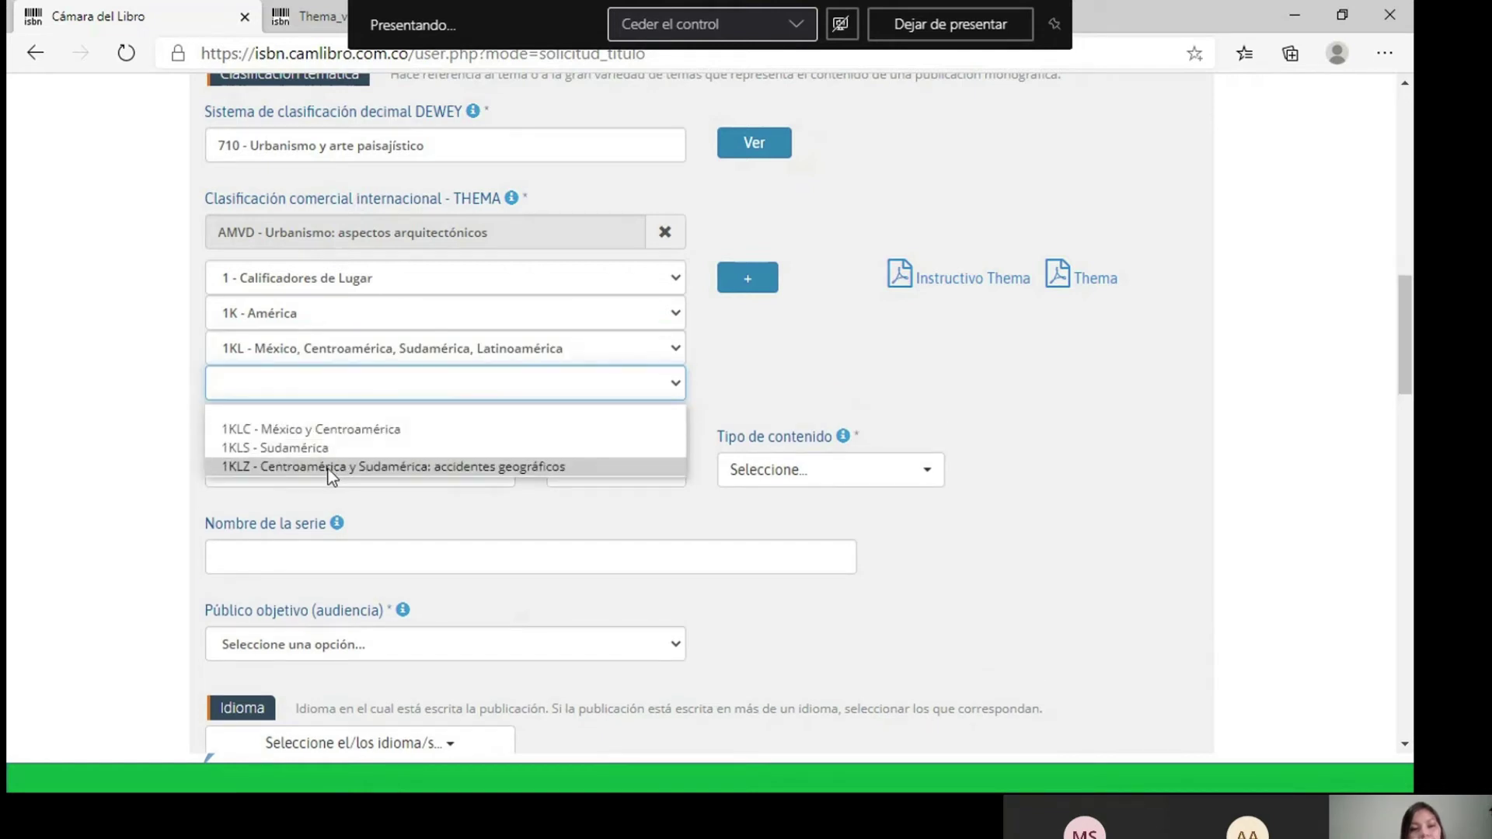
- Switch the fourth level to 1KLS - Sudamérica, choose 1KLSC - Colombia, and add it
click(295, 432)
click(361, 420)
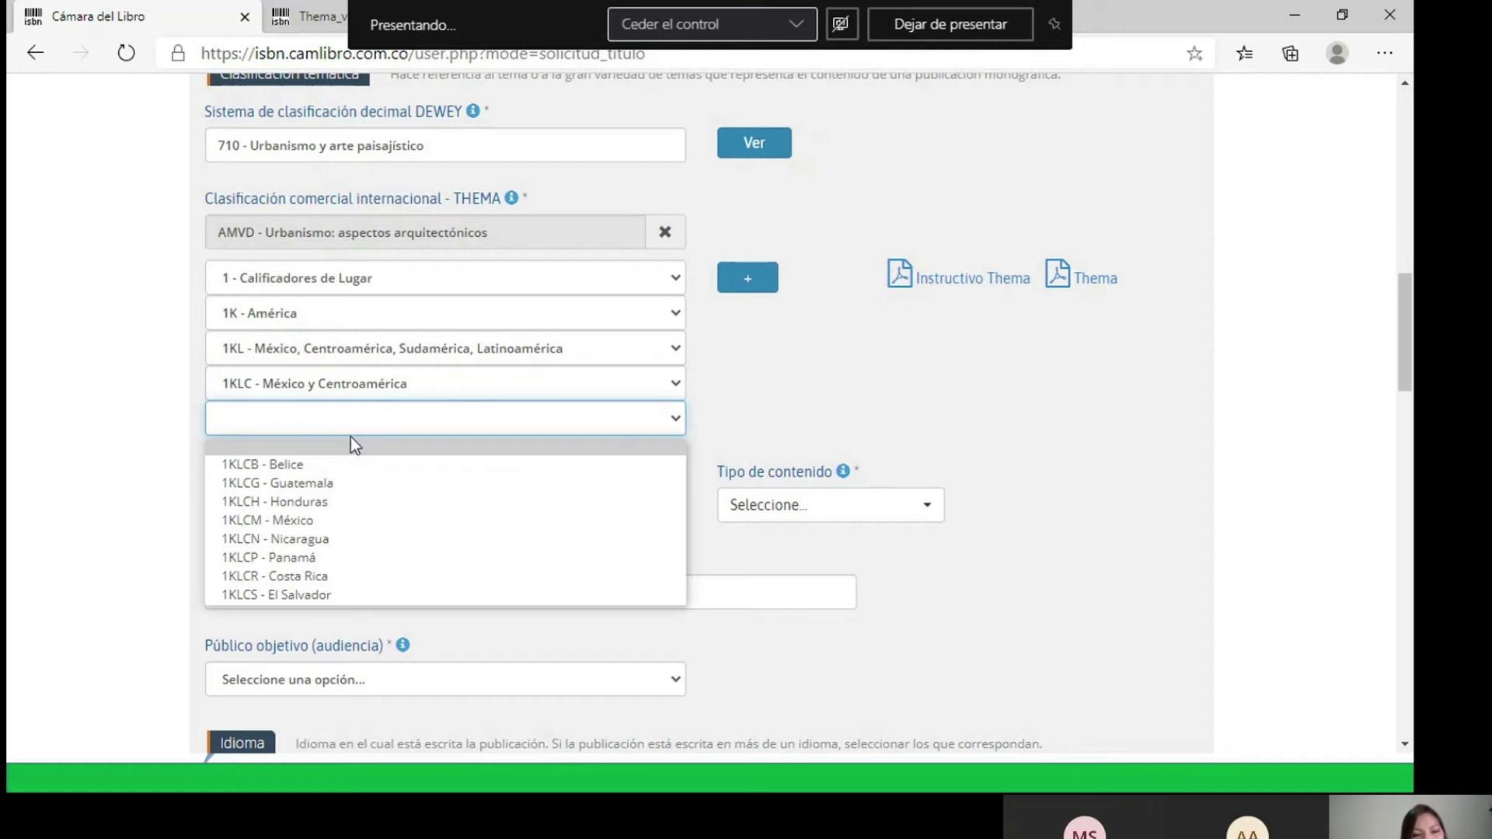
click(361, 389)
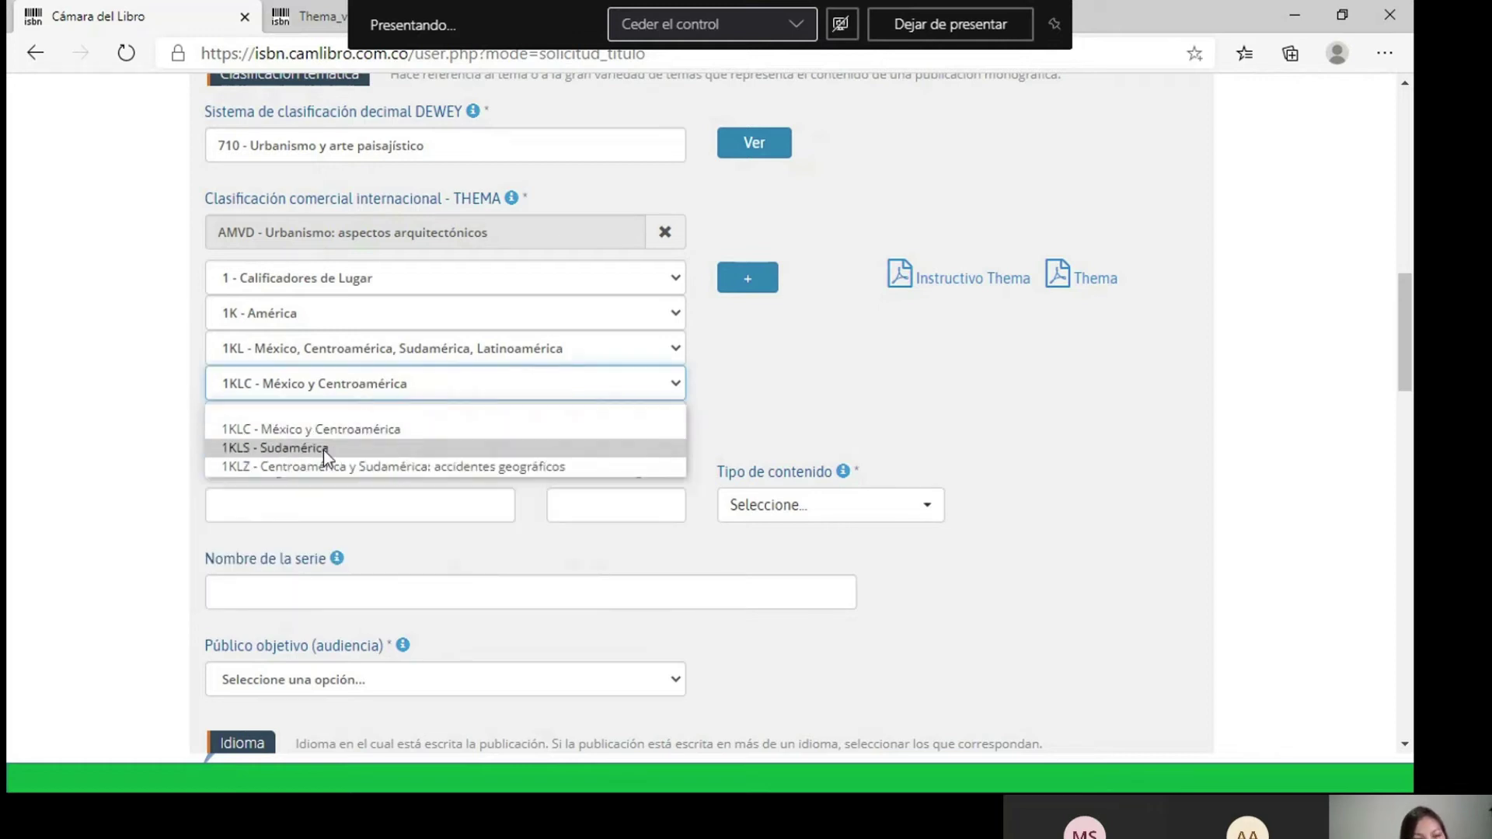
click(323, 448)
click(338, 417)
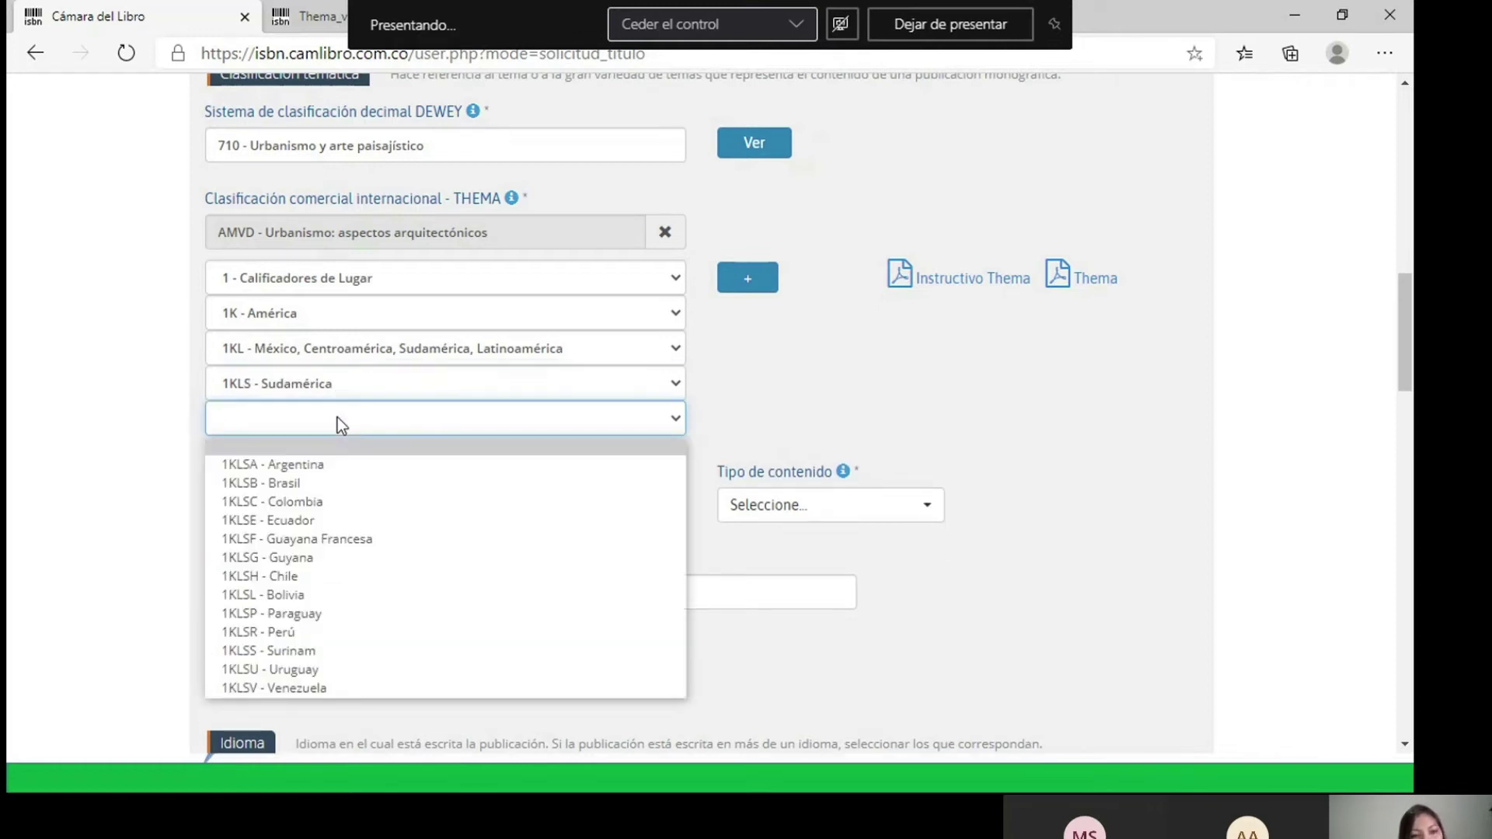
click(314, 502)
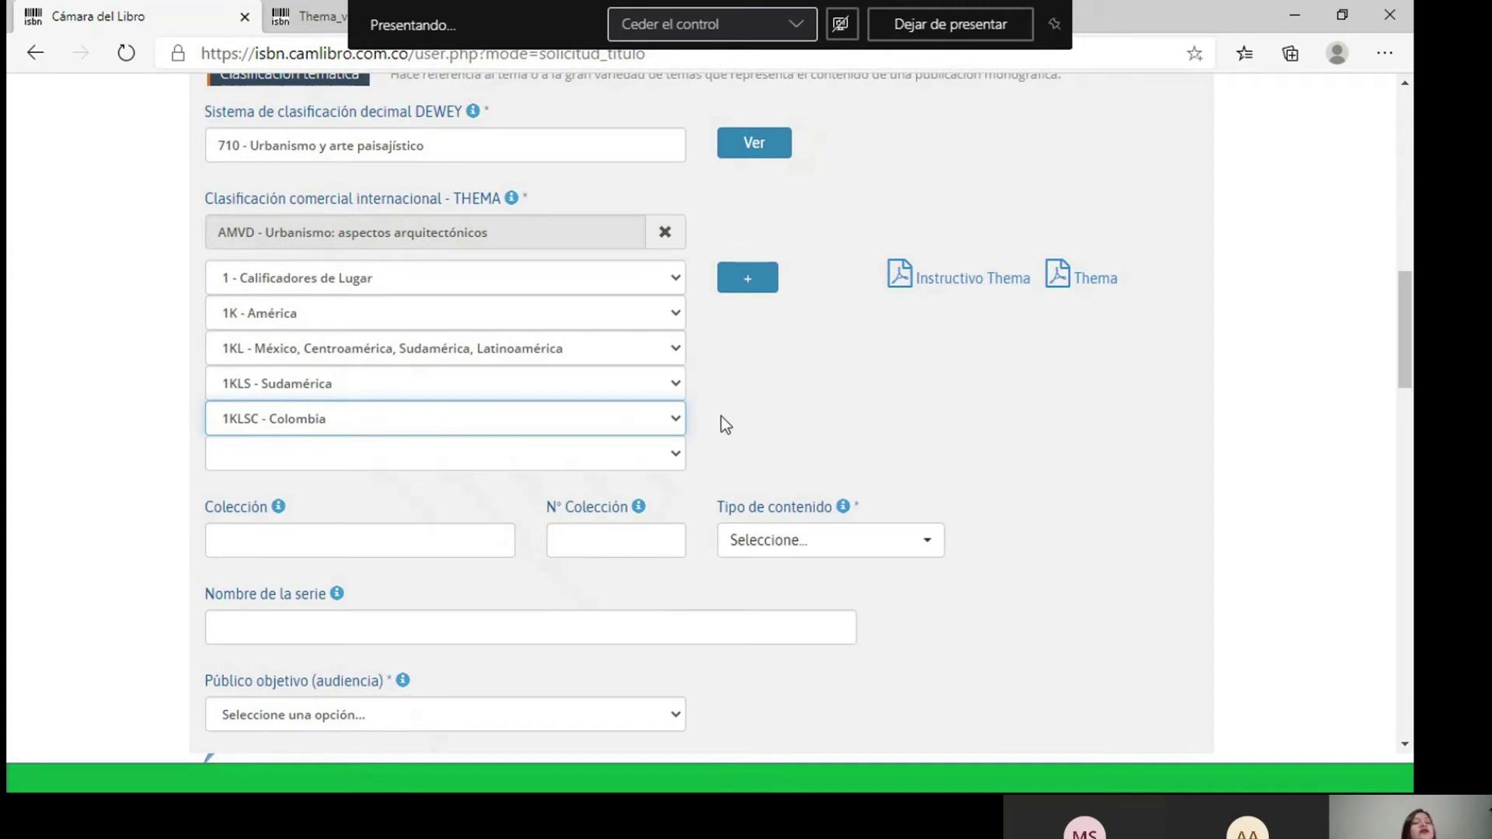
click(675, 453)
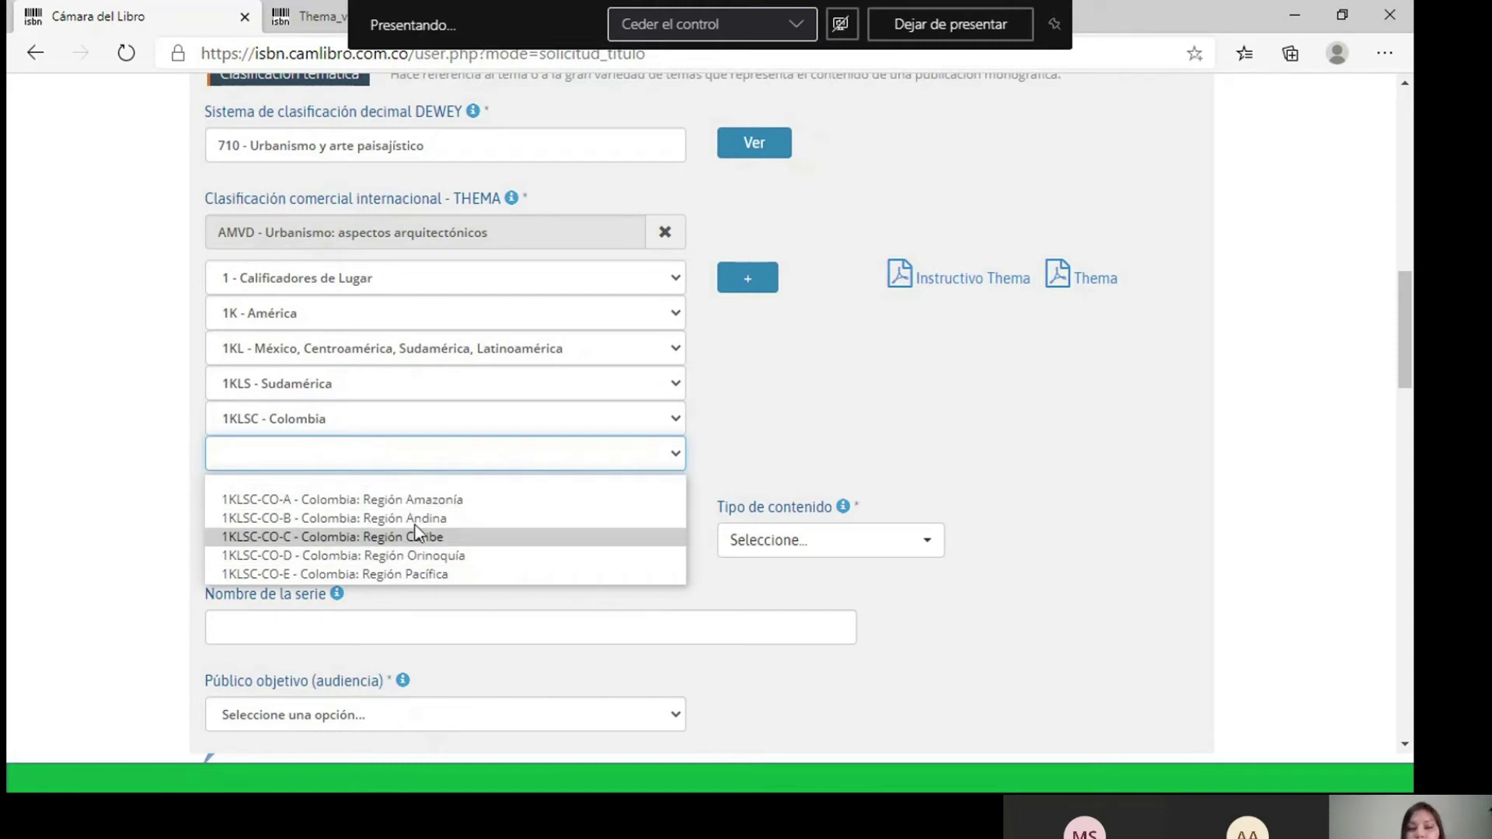
click(750, 413)
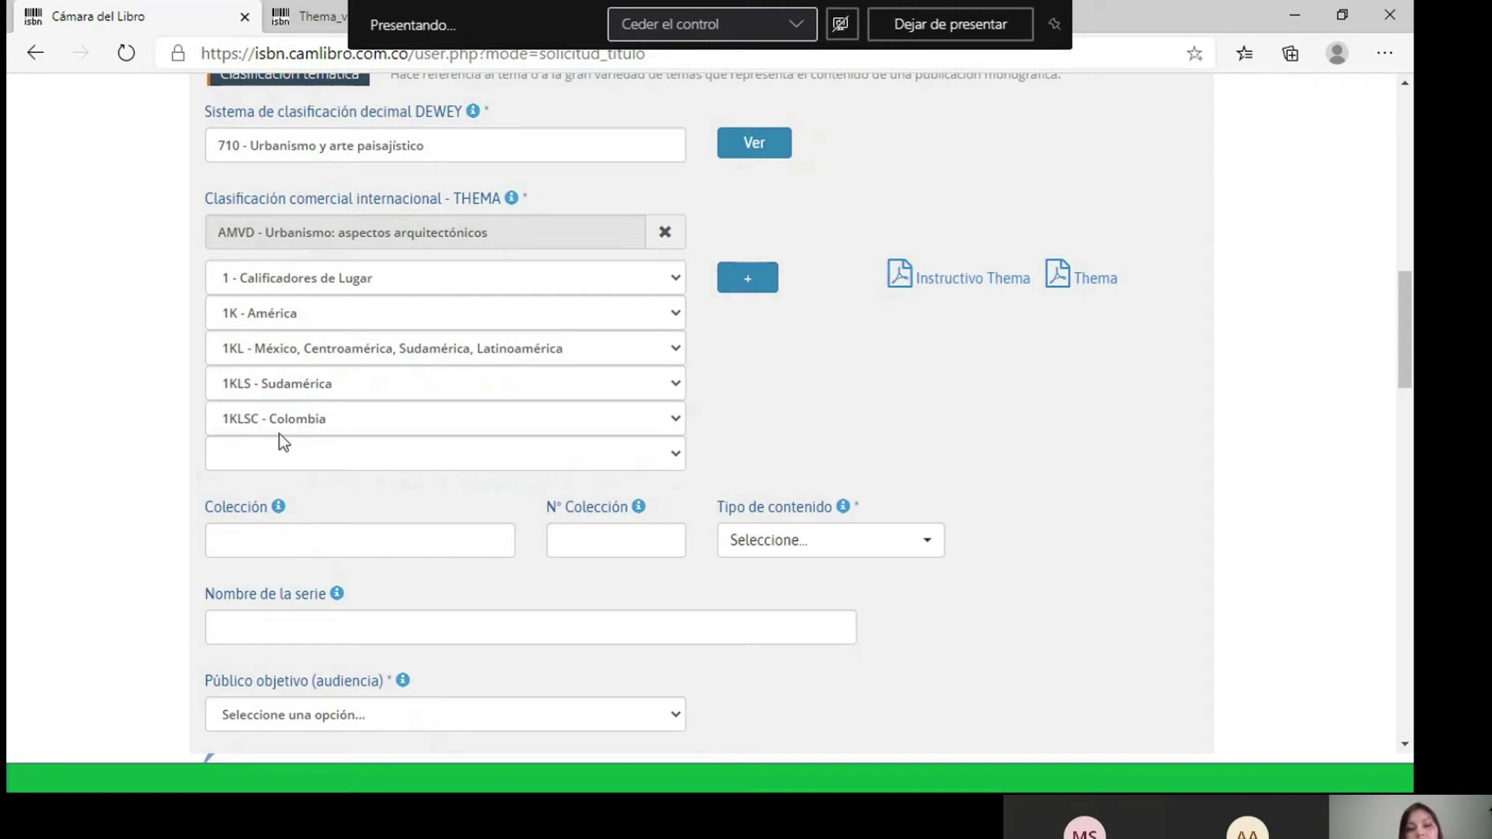
click(748, 279)
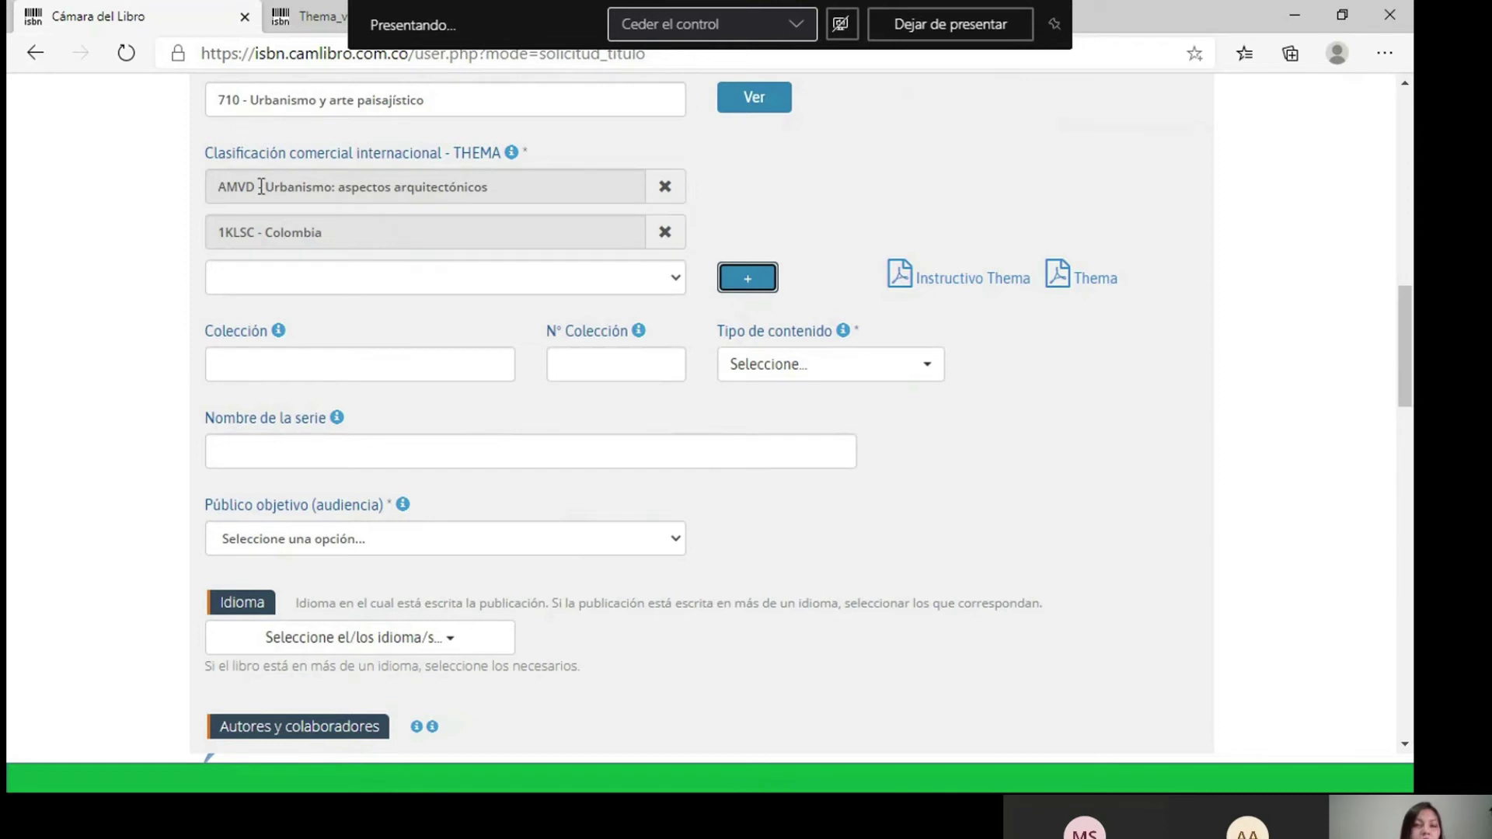
drag(260, 187, 213, 187)
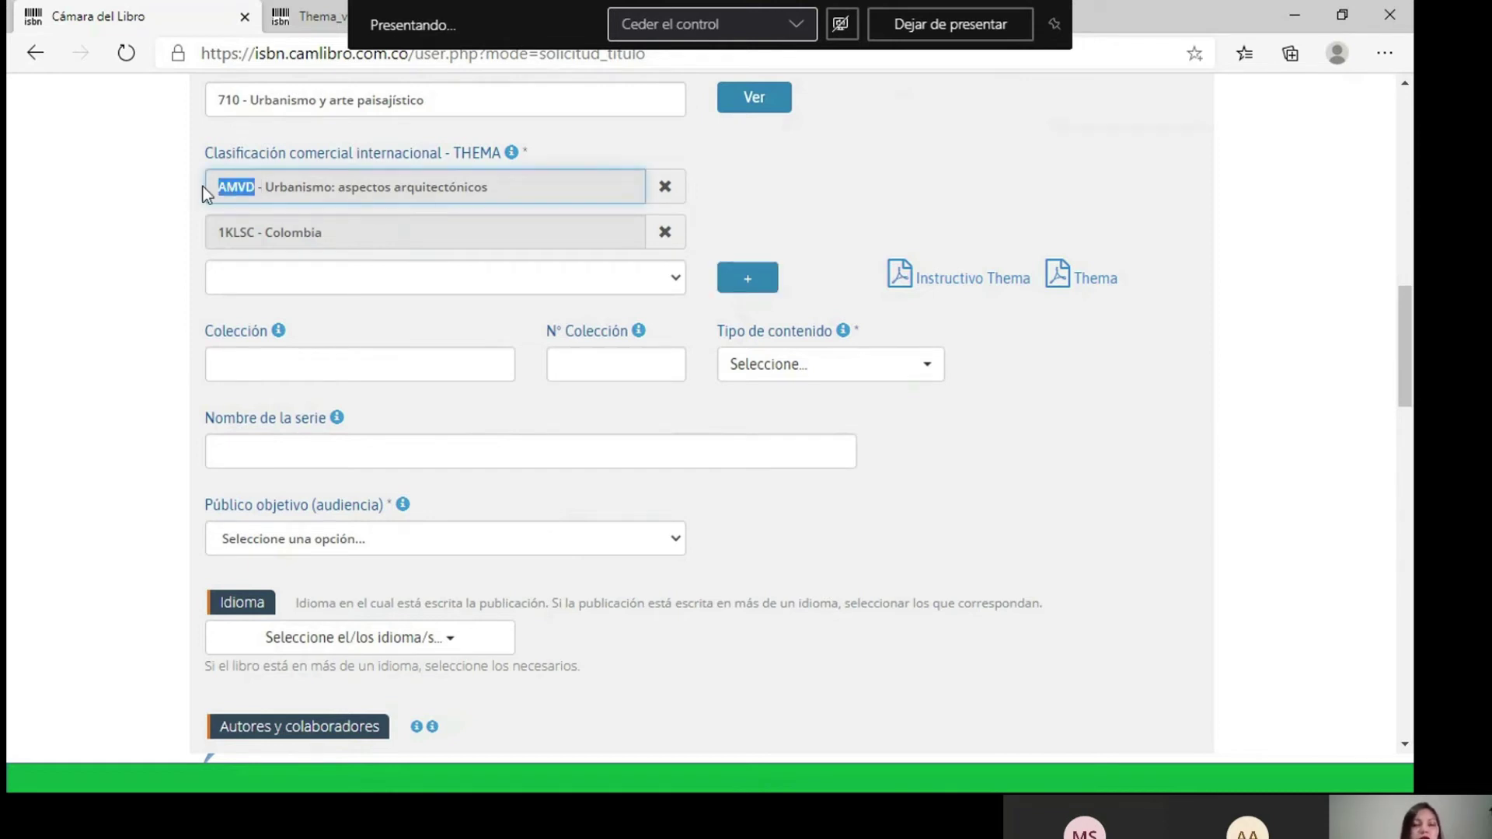
click(151, 240)
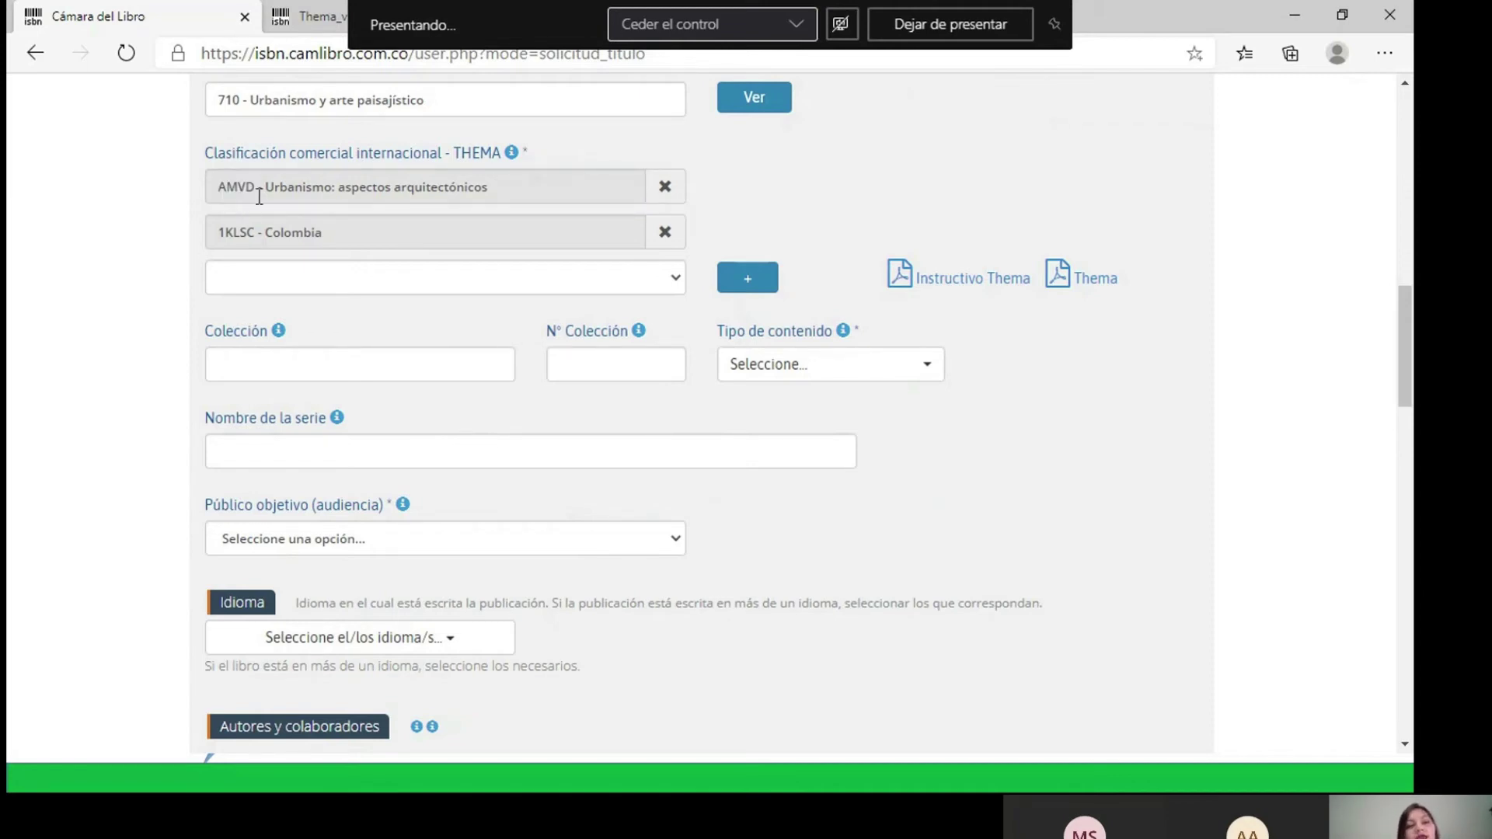
drag(254, 188, 212, 189)
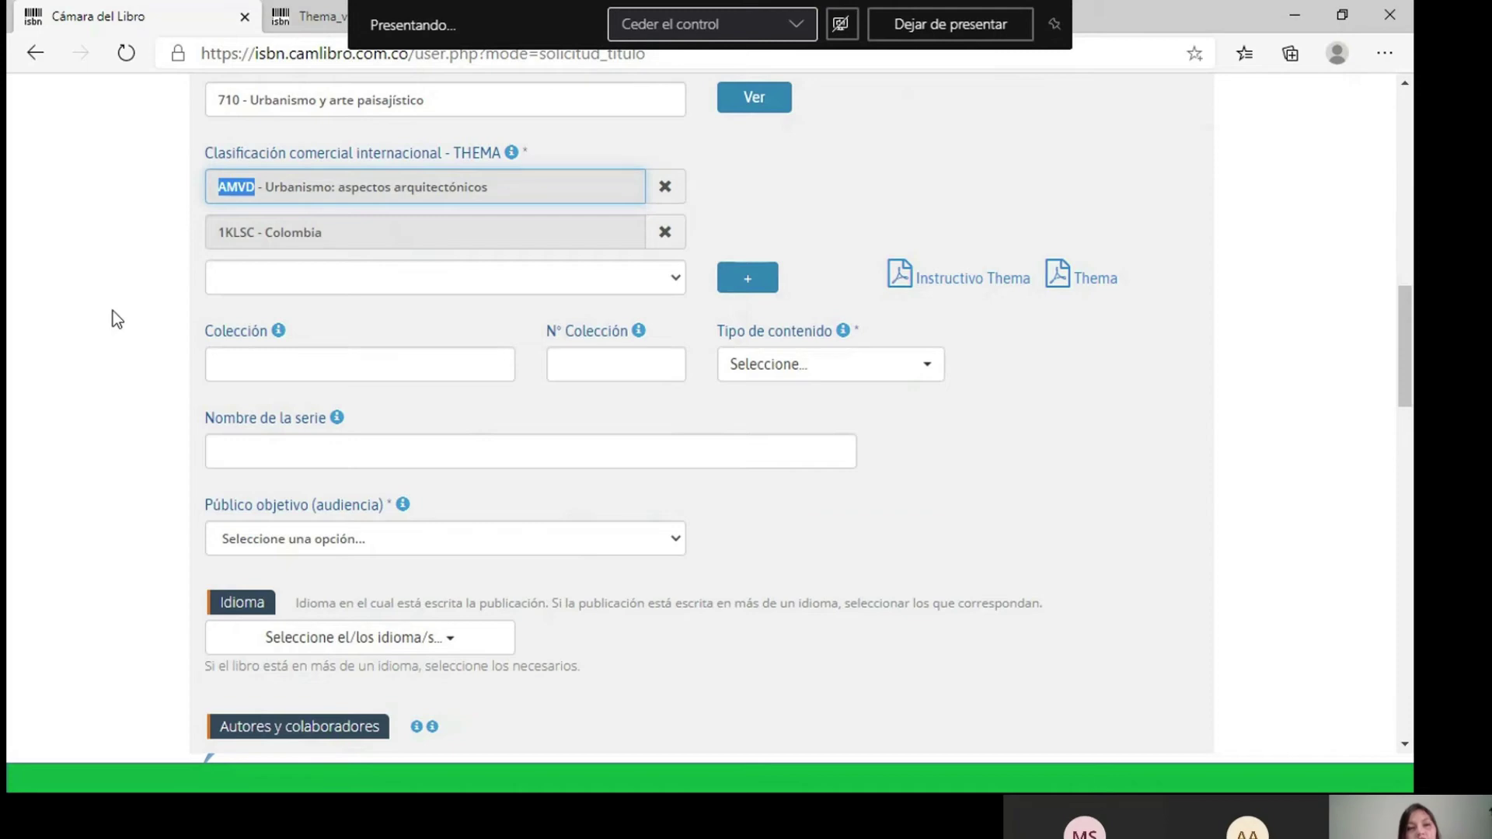
click(150, 286)
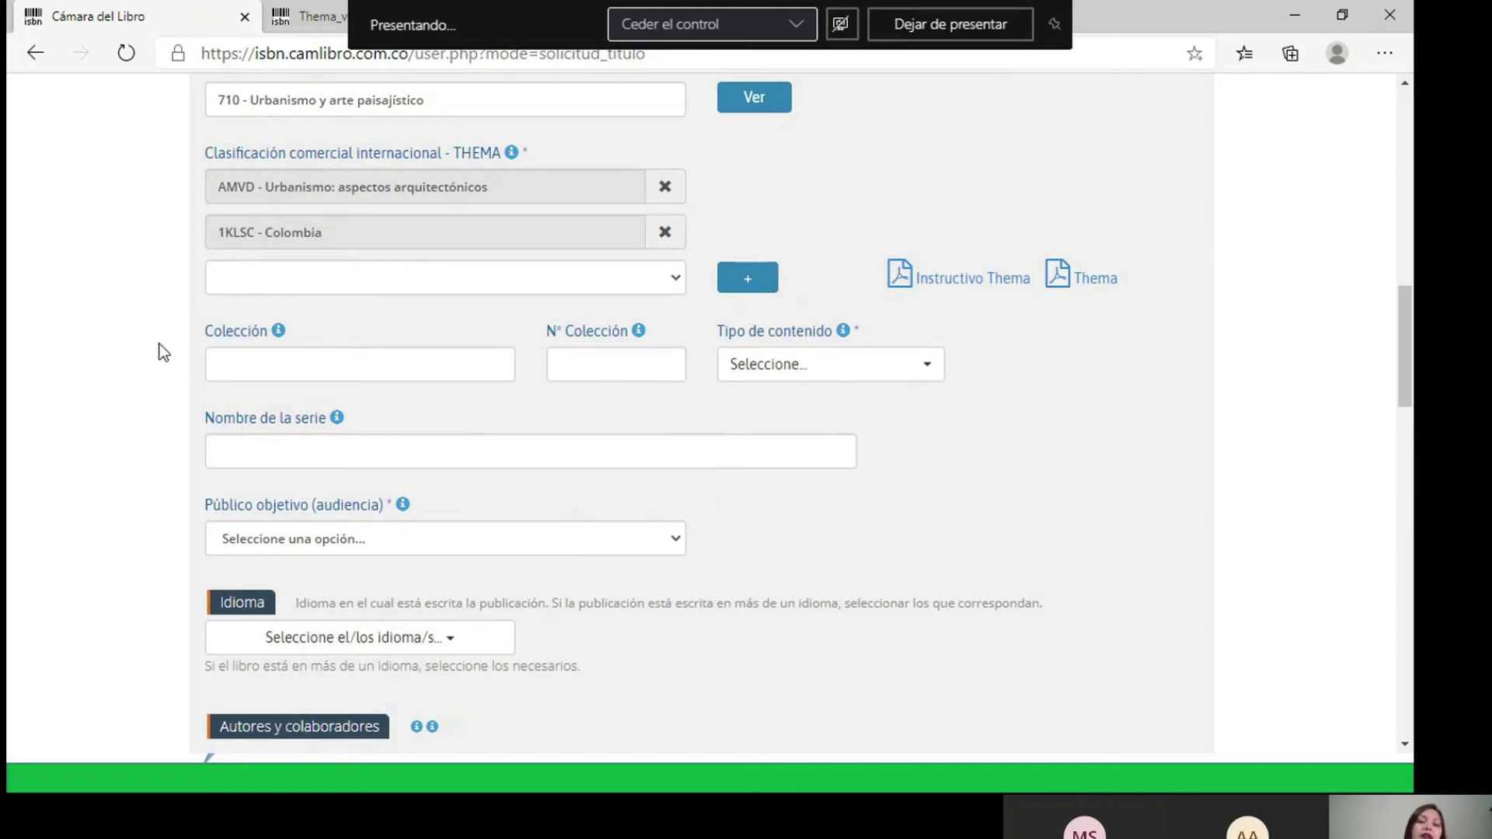
scroll(161, 346, down, 1)
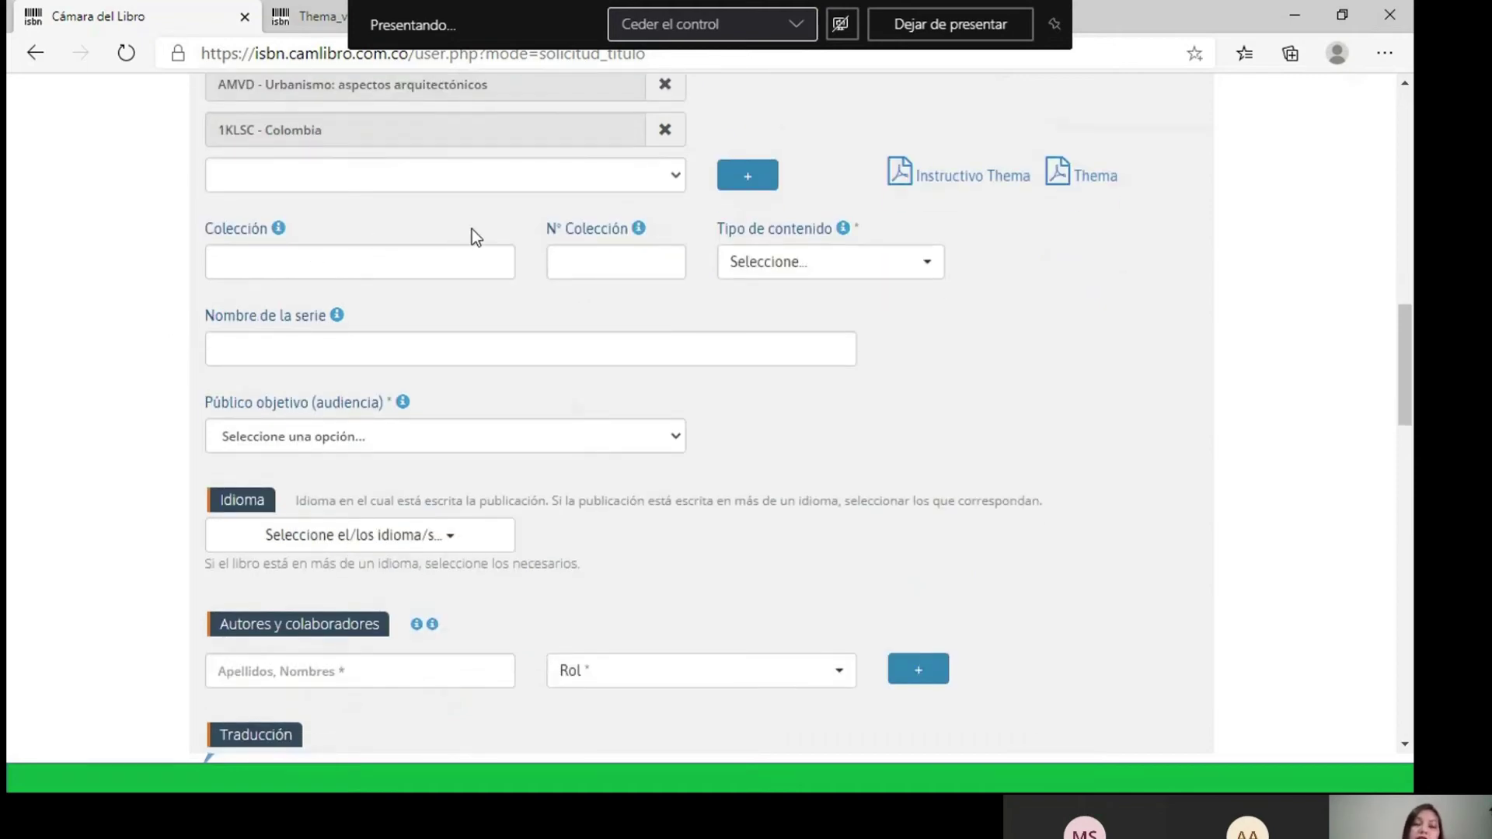
click(432, 244)
click(346, 269)
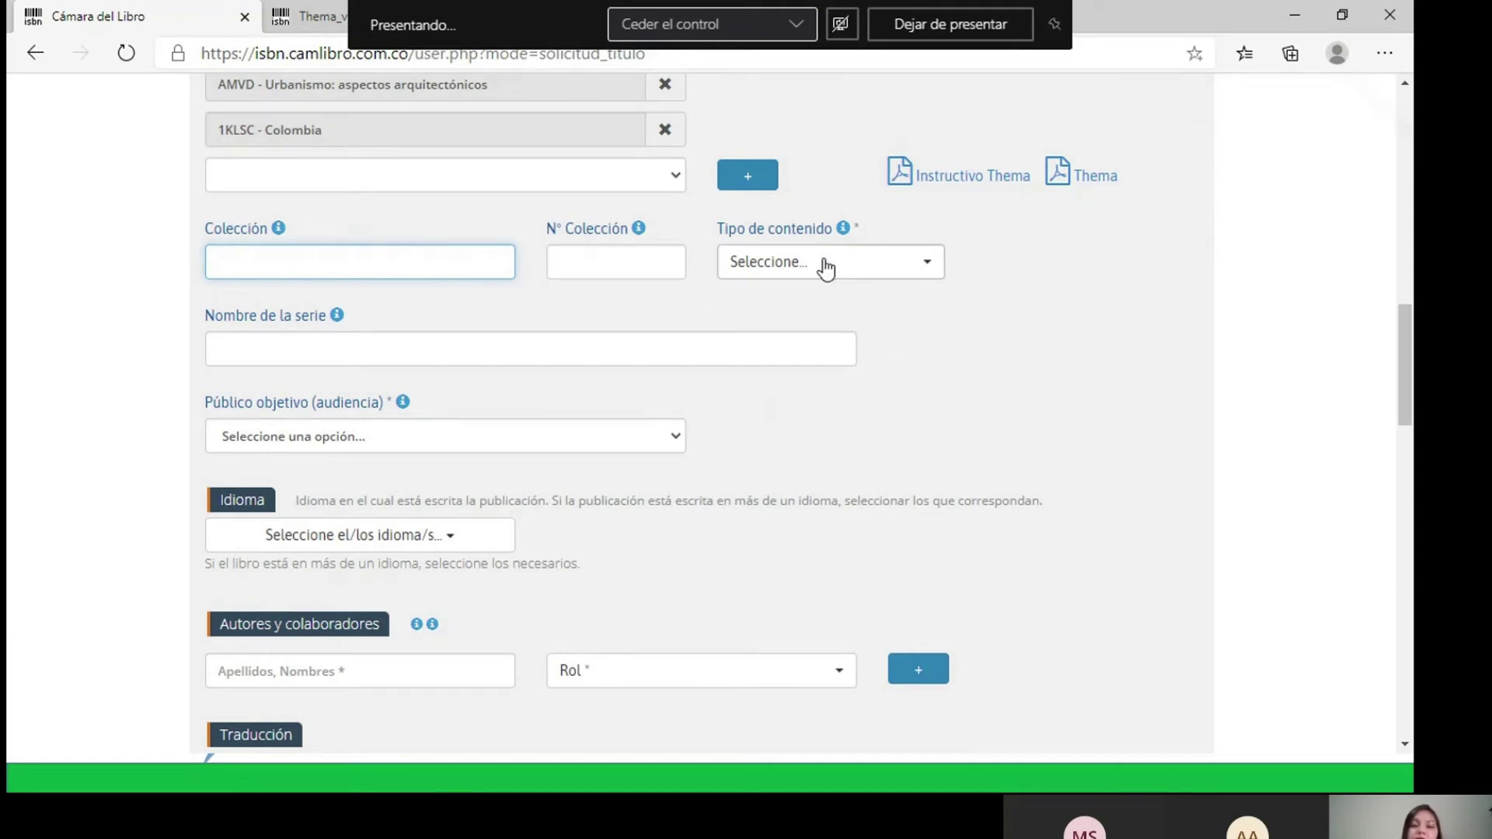
- Choose Otro from the bottom of the Tipo de contenido list
click(872, 269)
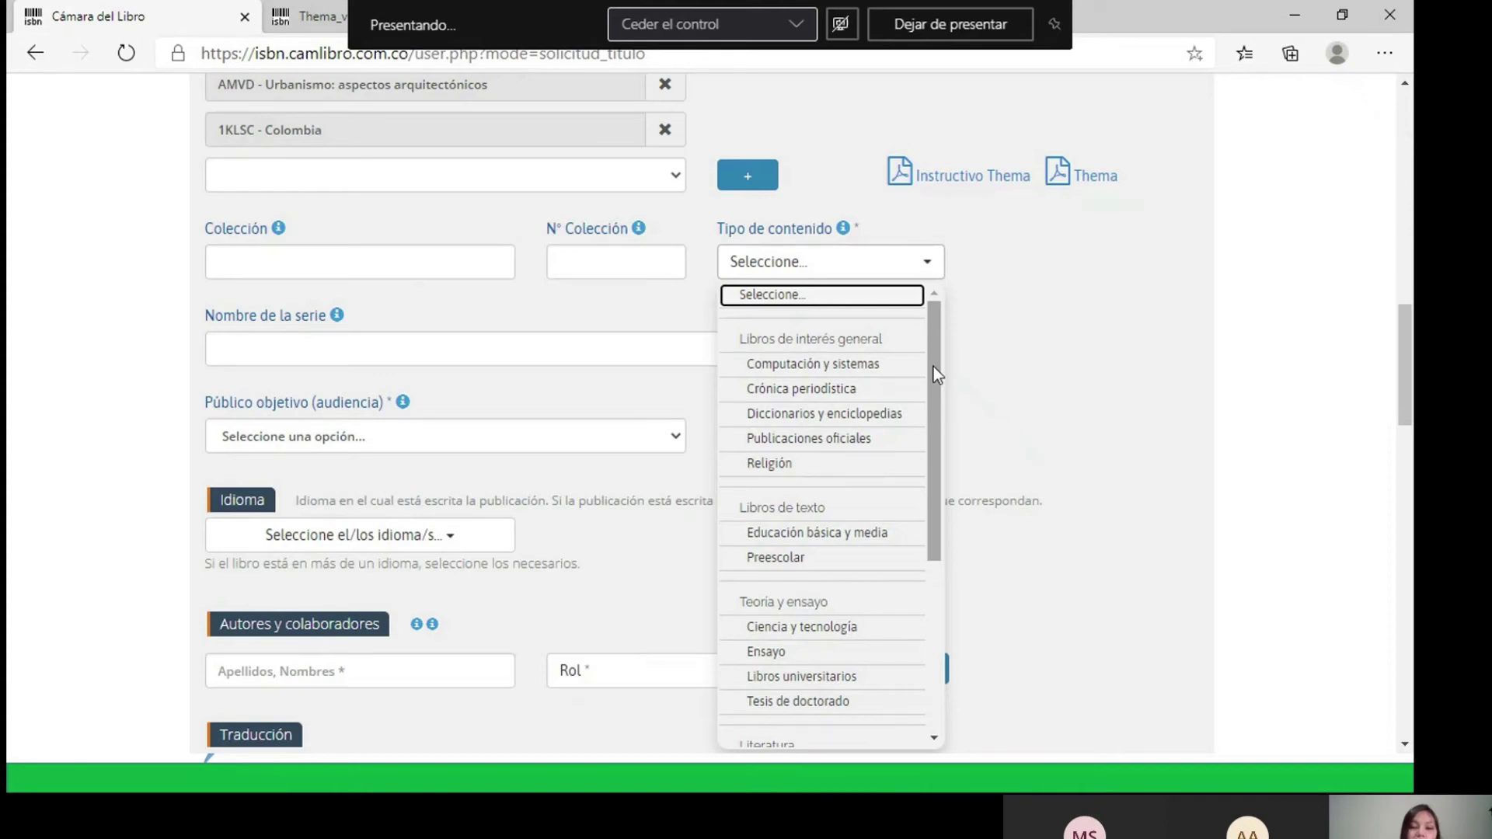
drag(934, 367, 924, 560)
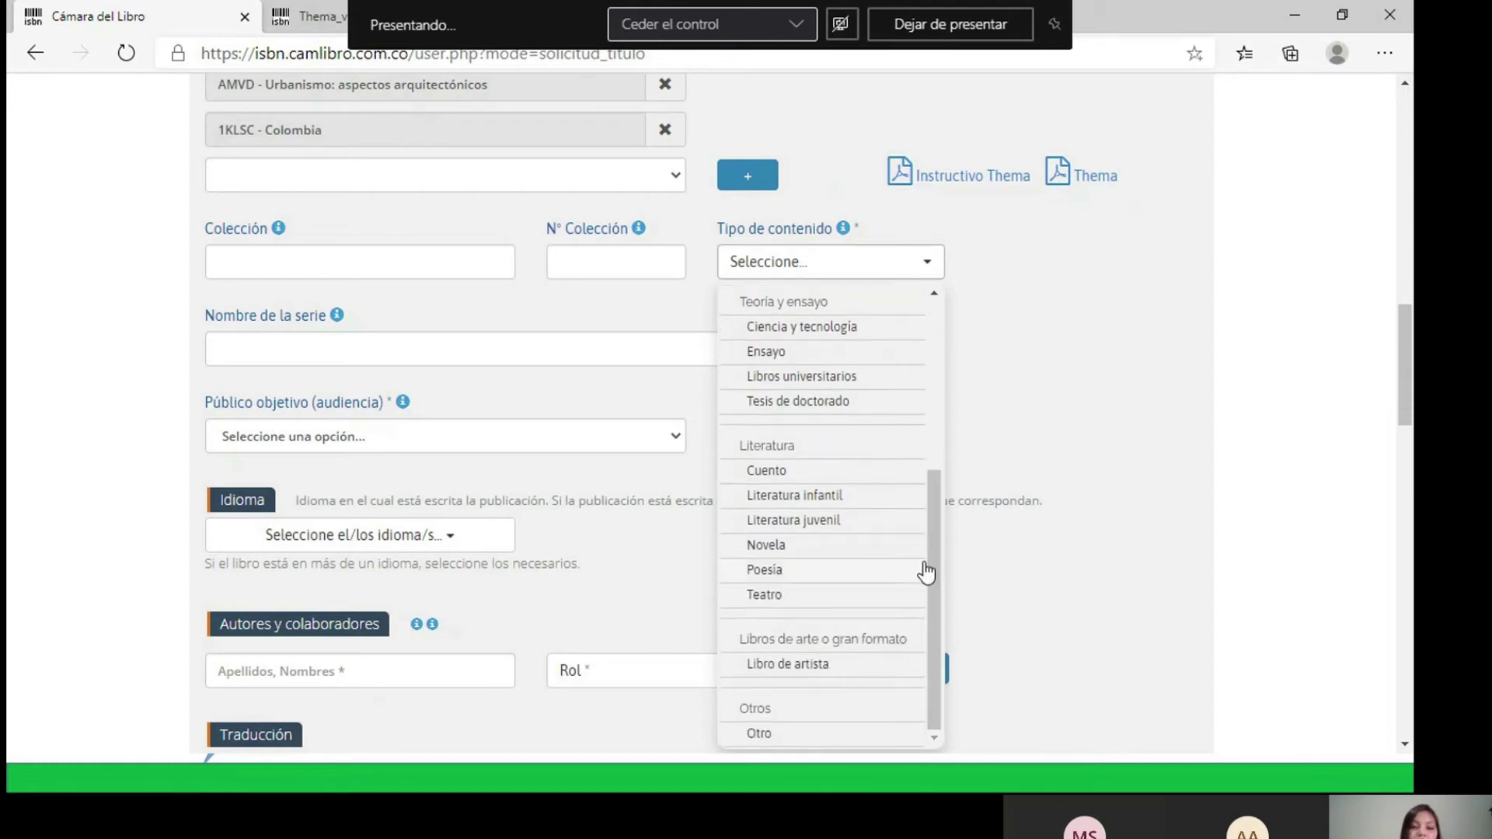
click(758, 740)
scroll(1068, 323, up, 1)
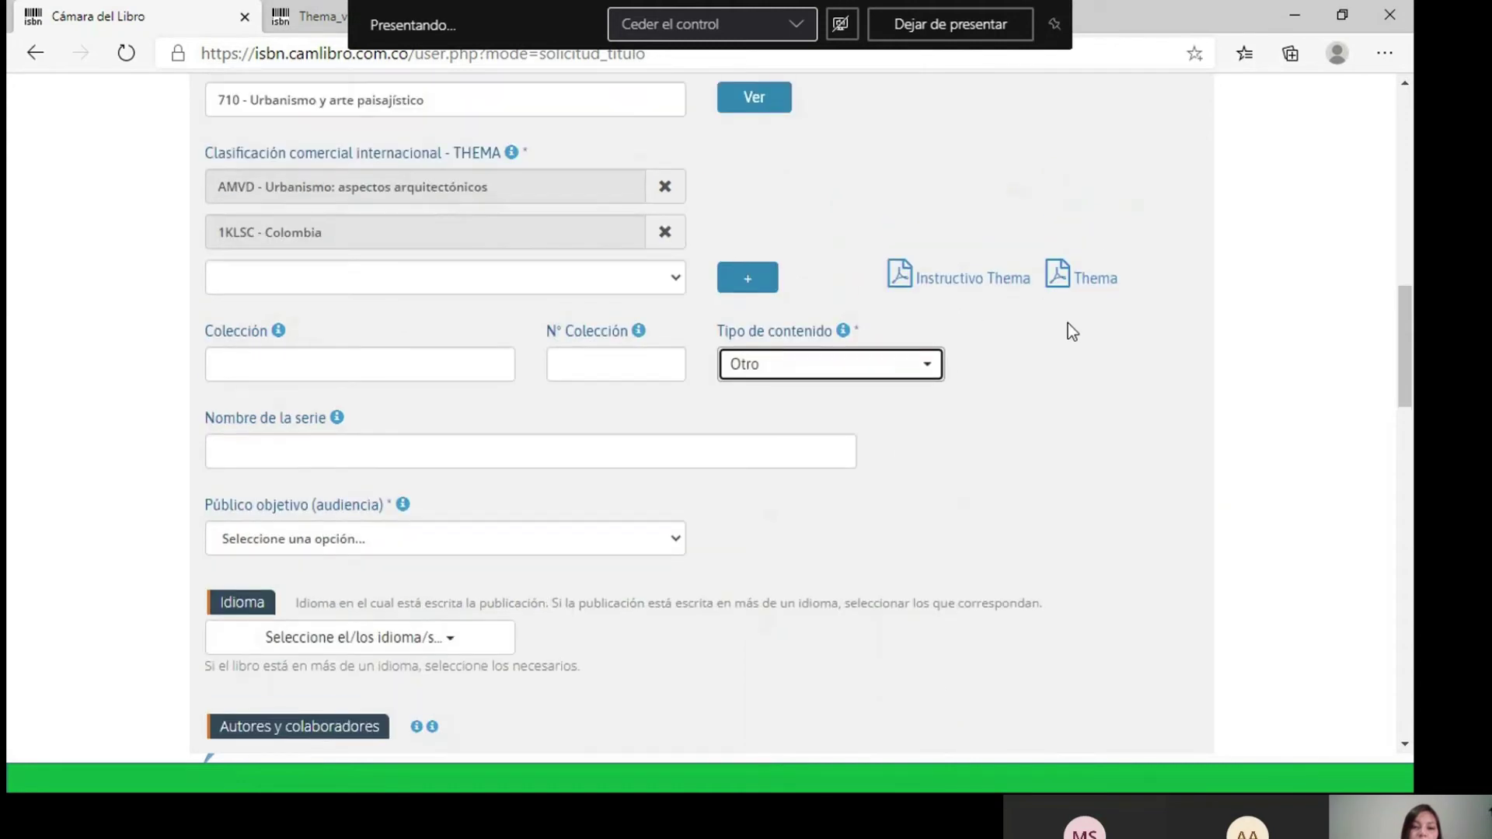
scroll(939, 311, up, 1)
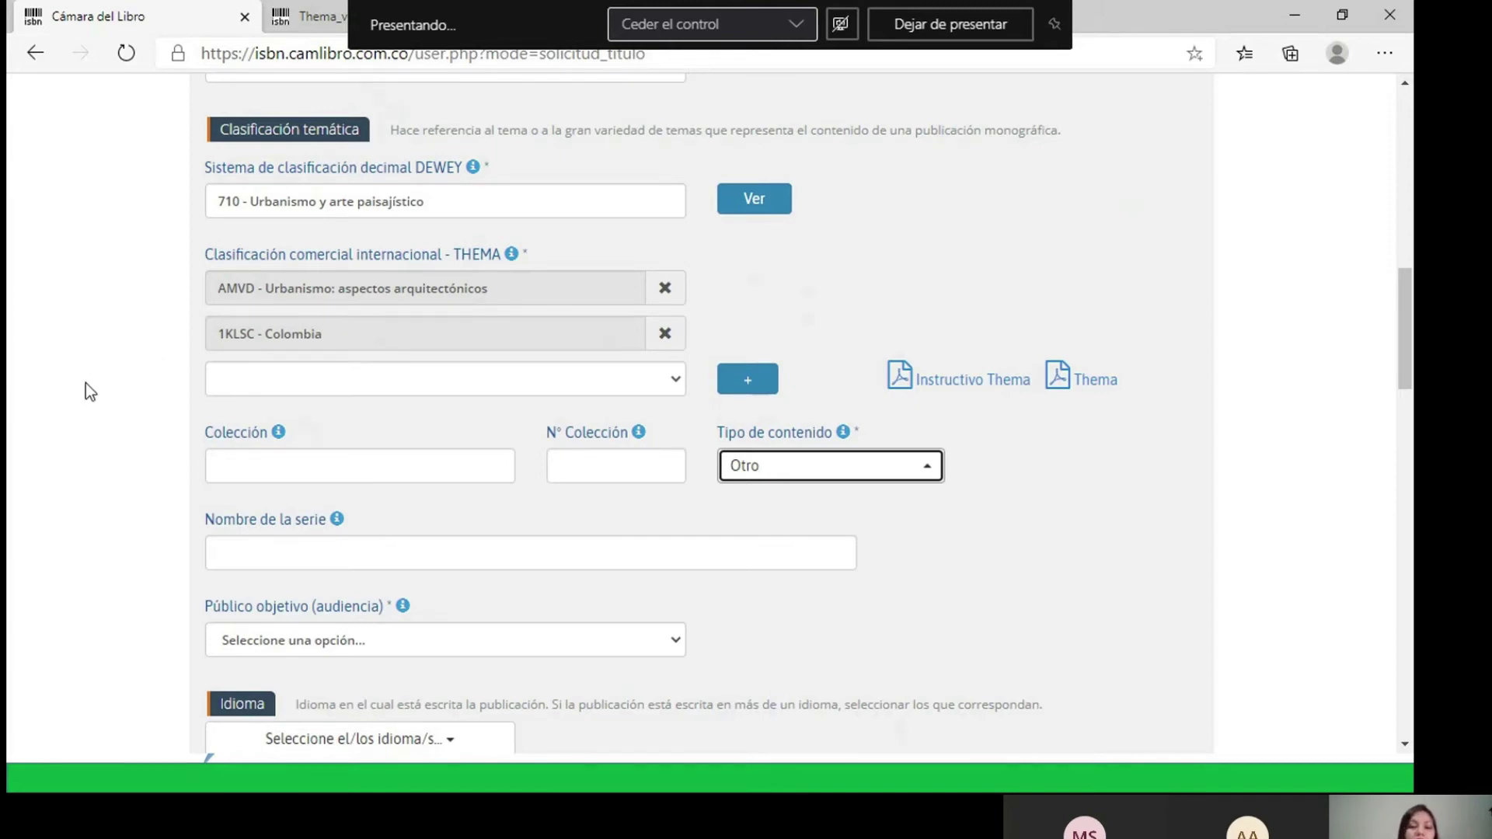
scroll(85, 384, down, 3)
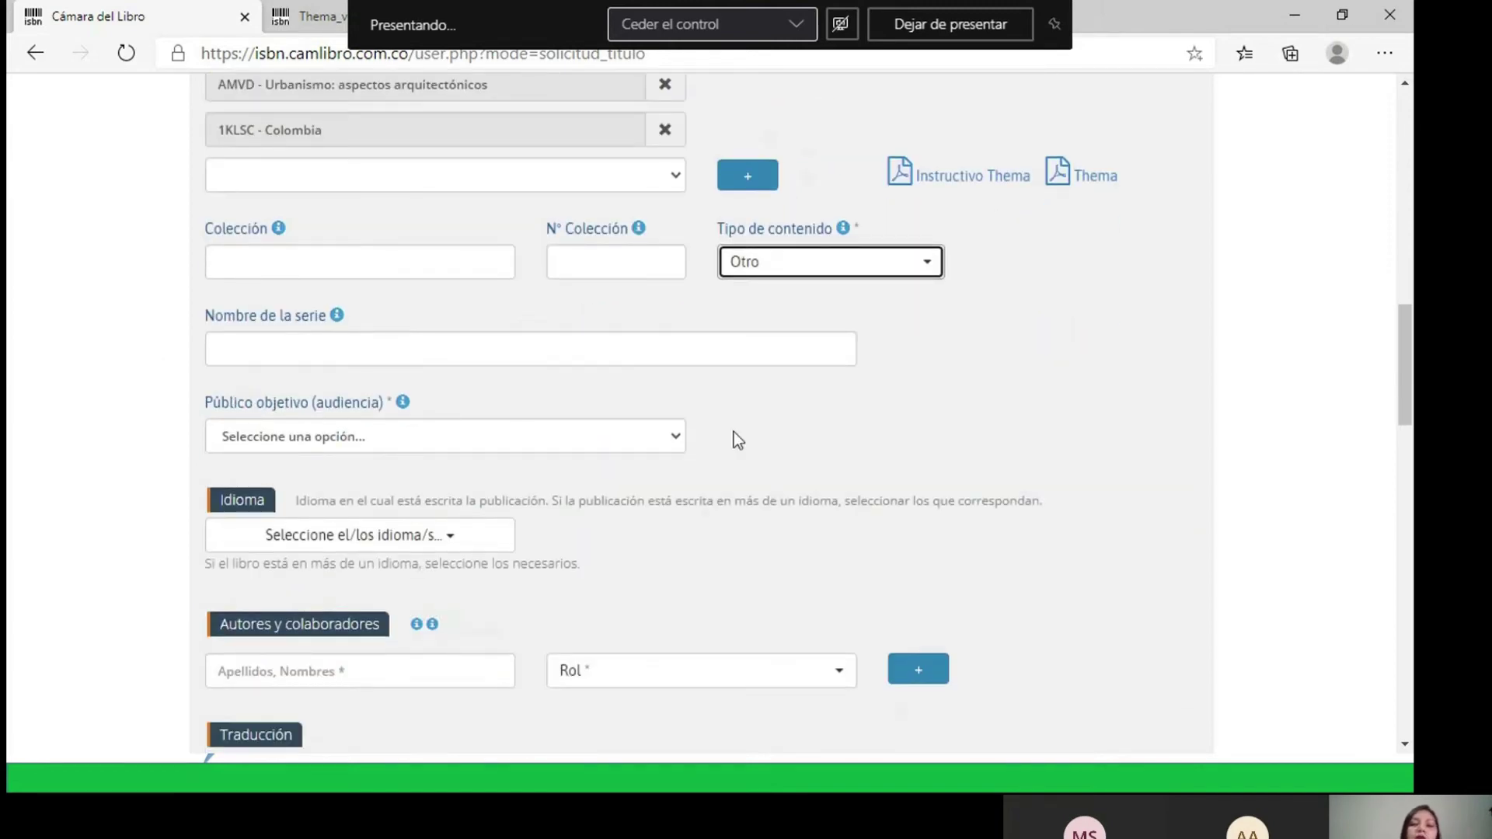
scroll(746, 433, down, 1)
- Set Público objetivo to General
click(673, 336)
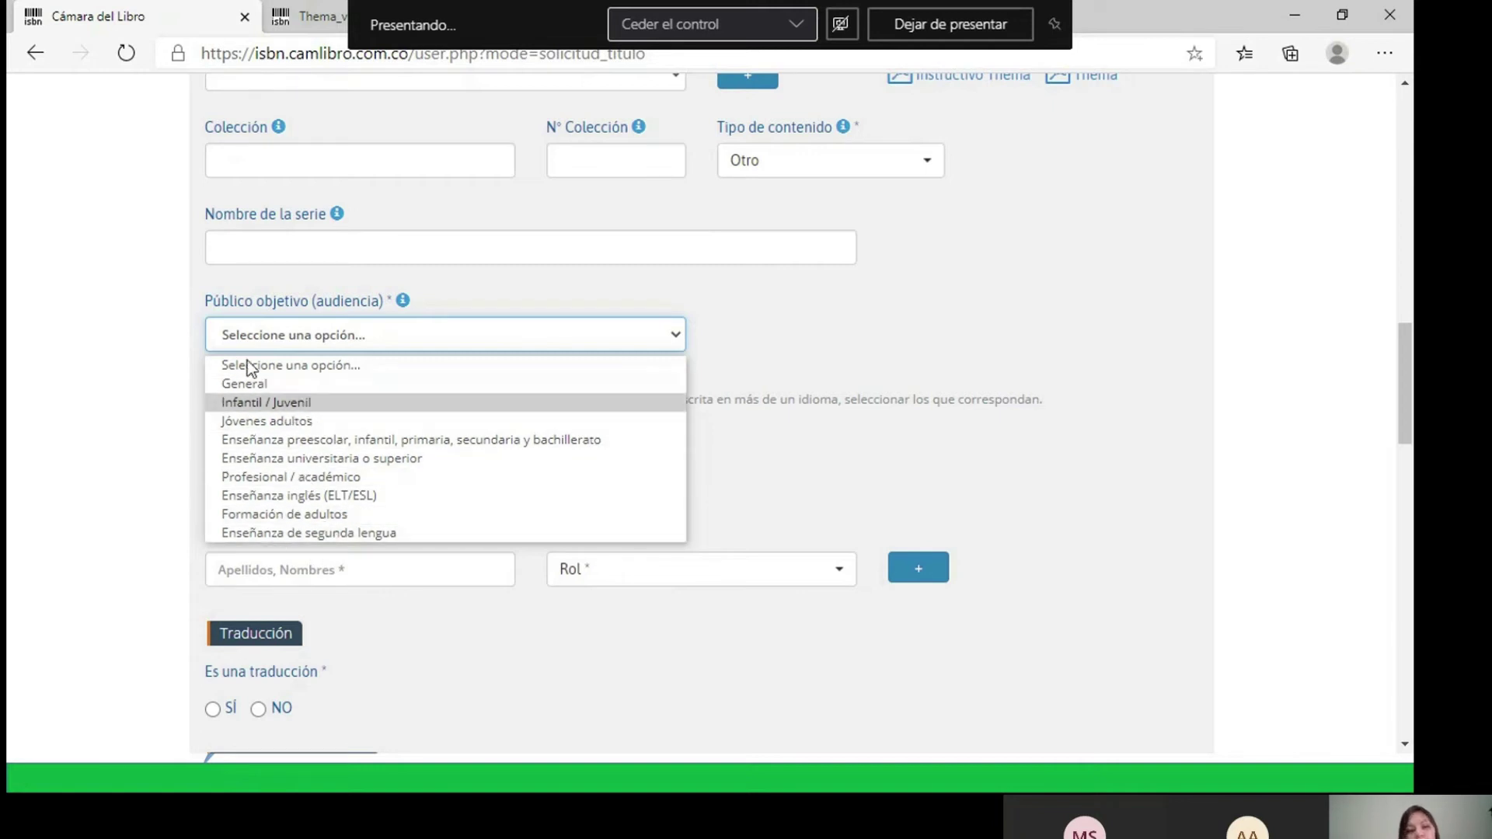
click(247, 386)
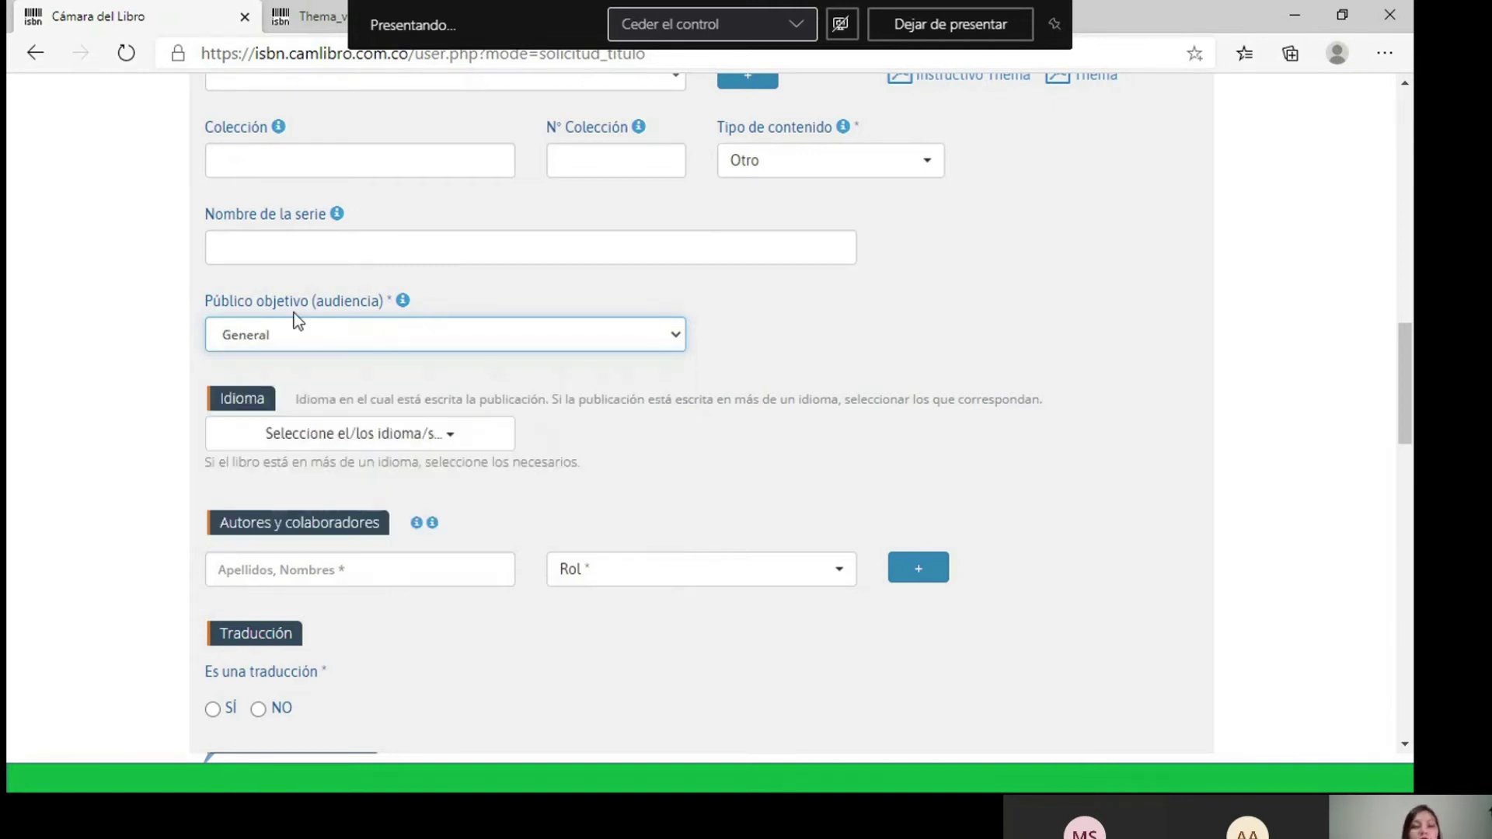
scroll(683, 388, down, 1)
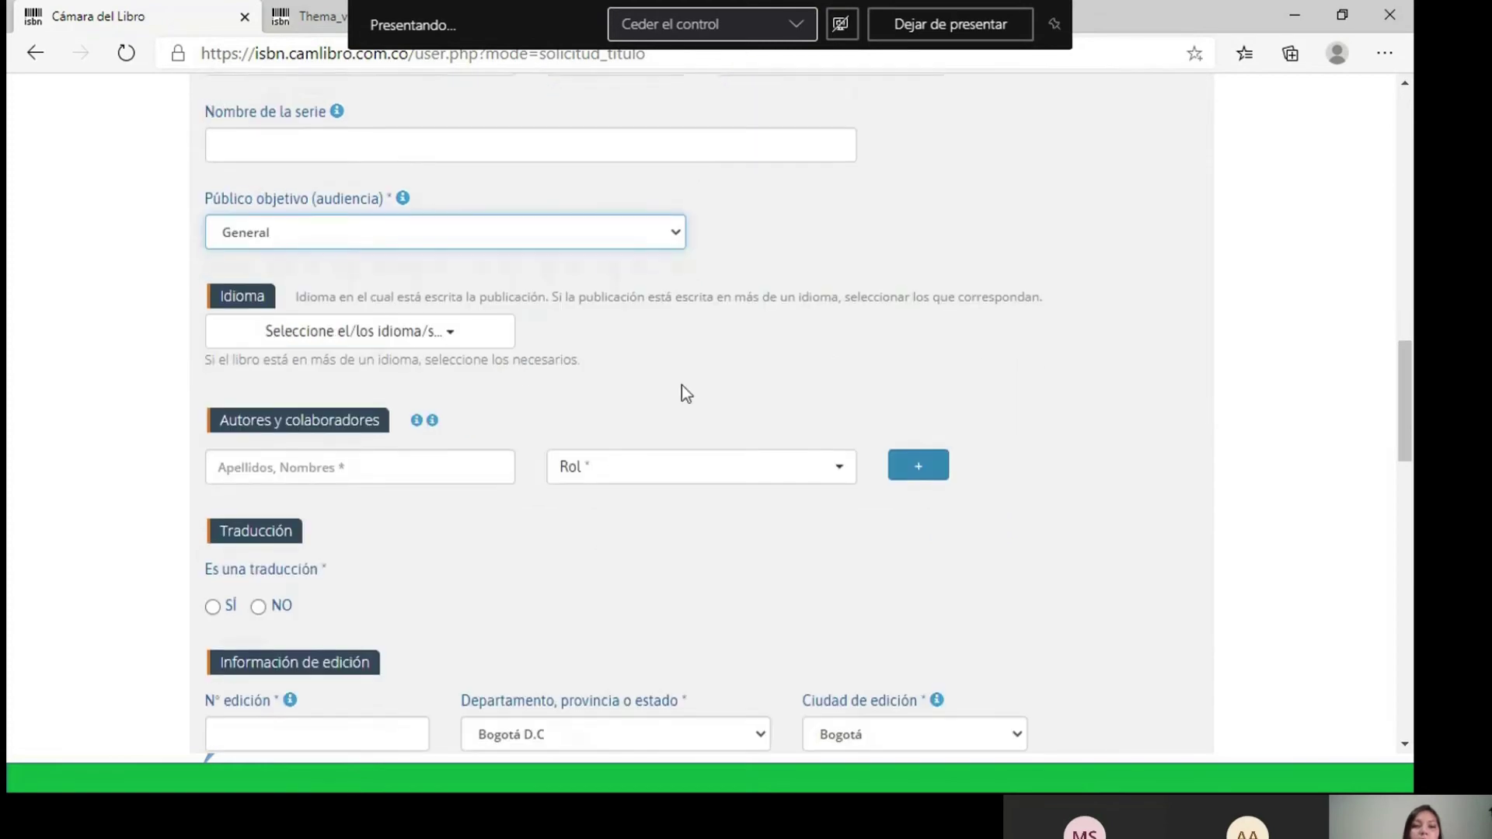
- Select Español and Inglés as the publication languages
click(454, 342)
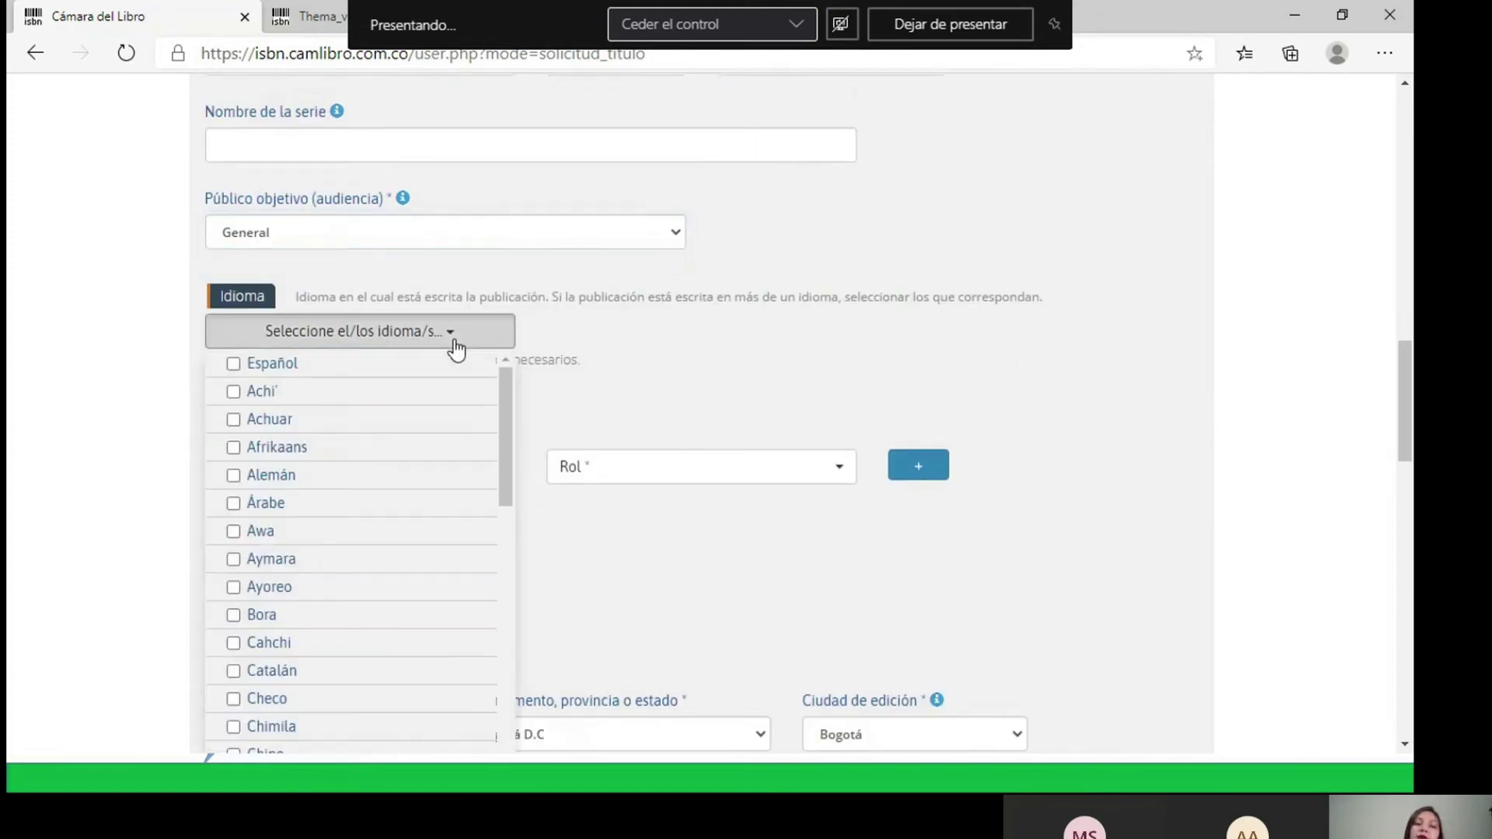
scroll(610, 341, down, 1)
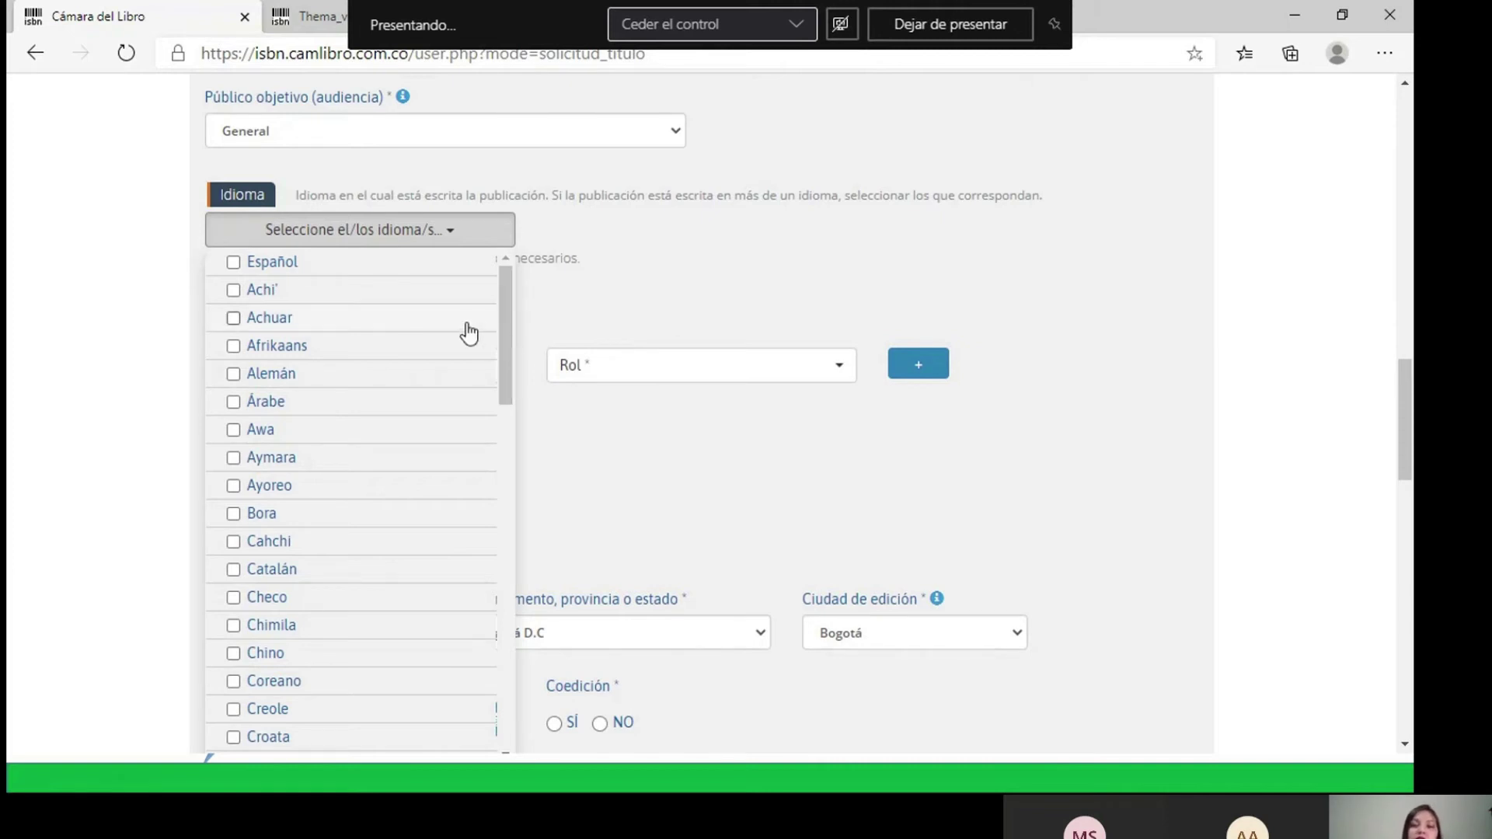
click(233, 262)
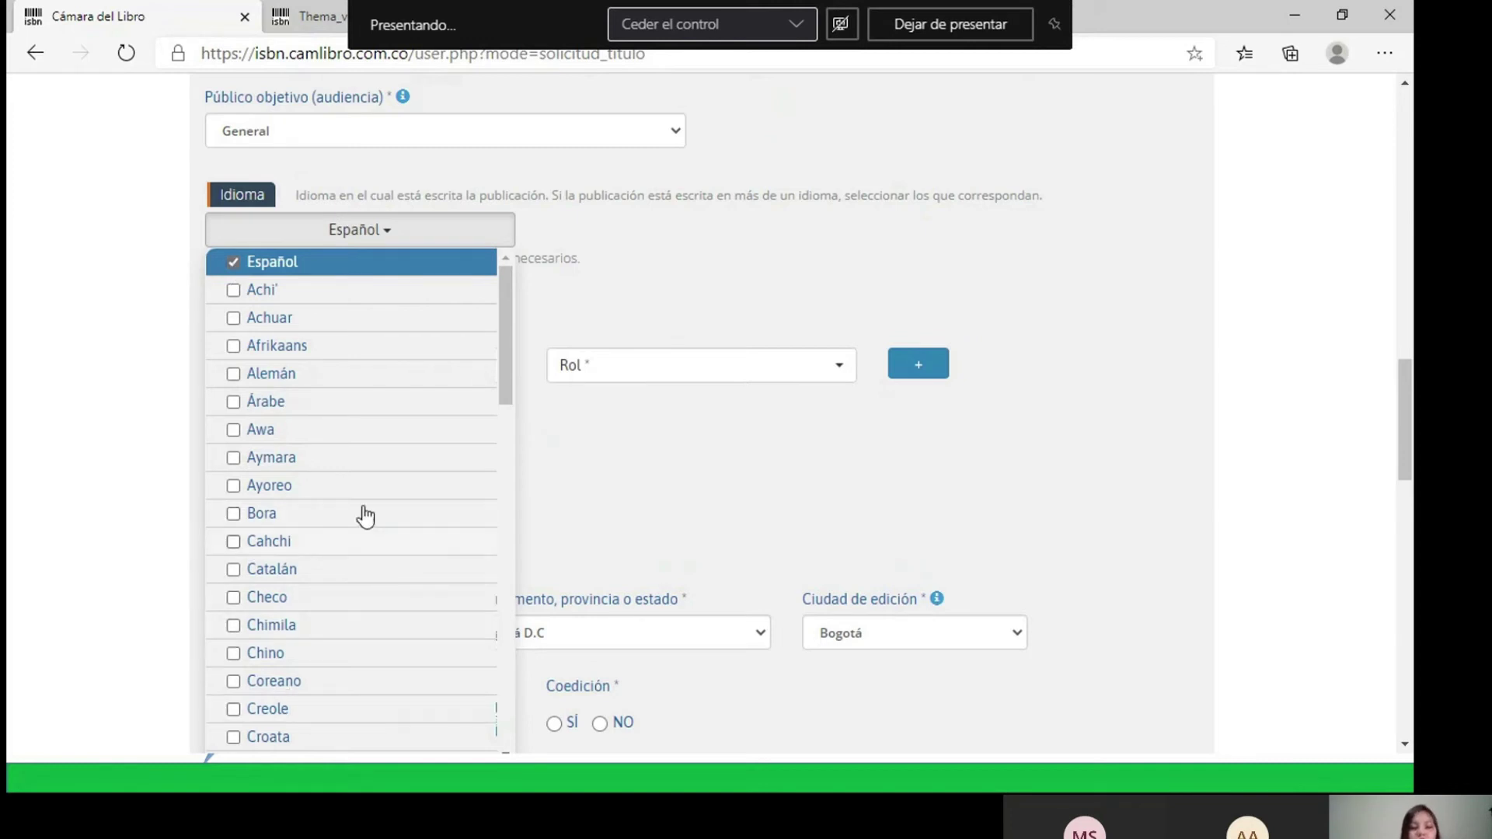
scroll(386, 469, down, 6)
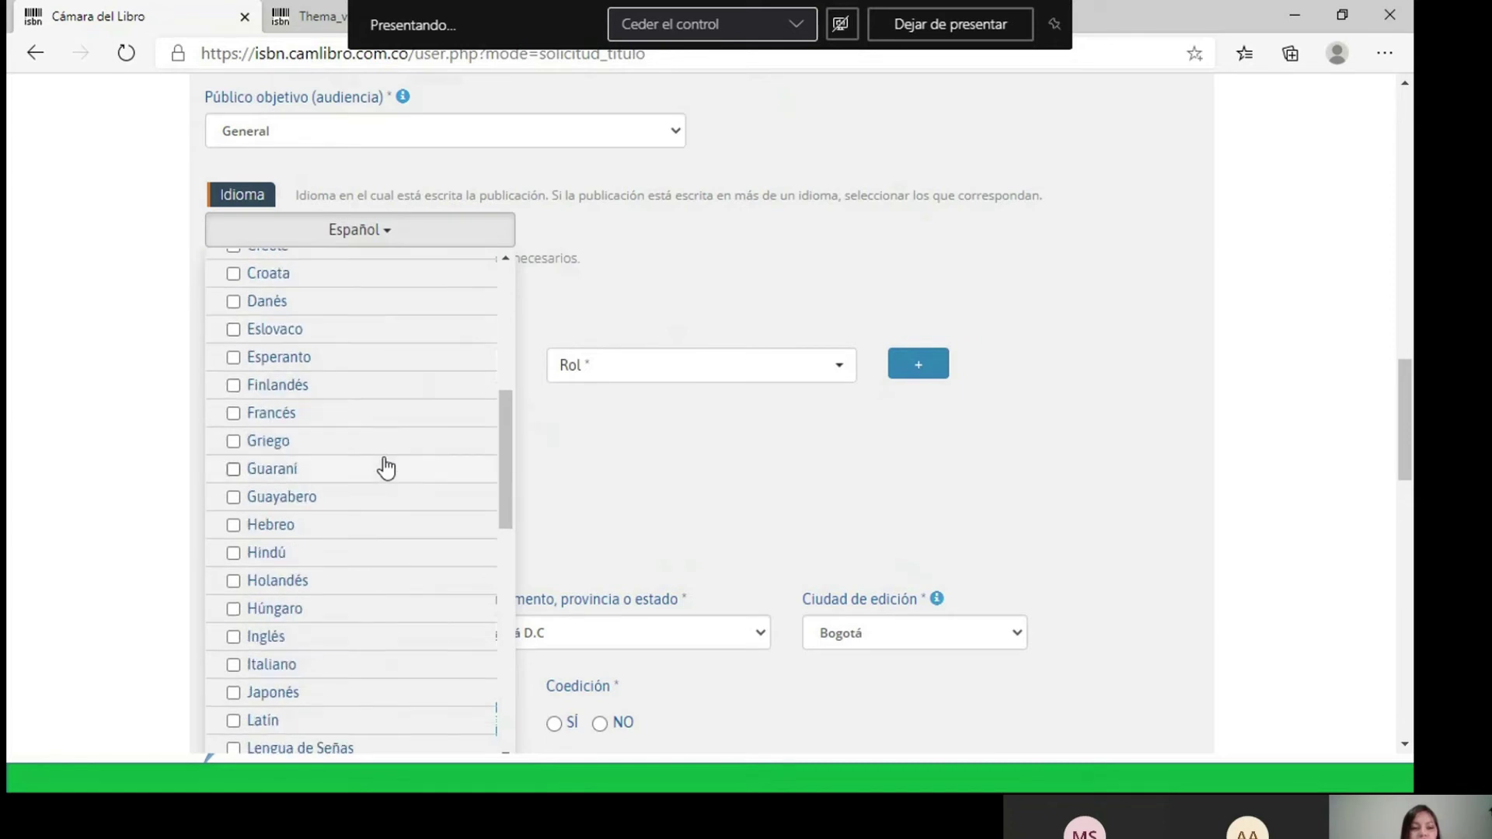
click(233, 638)
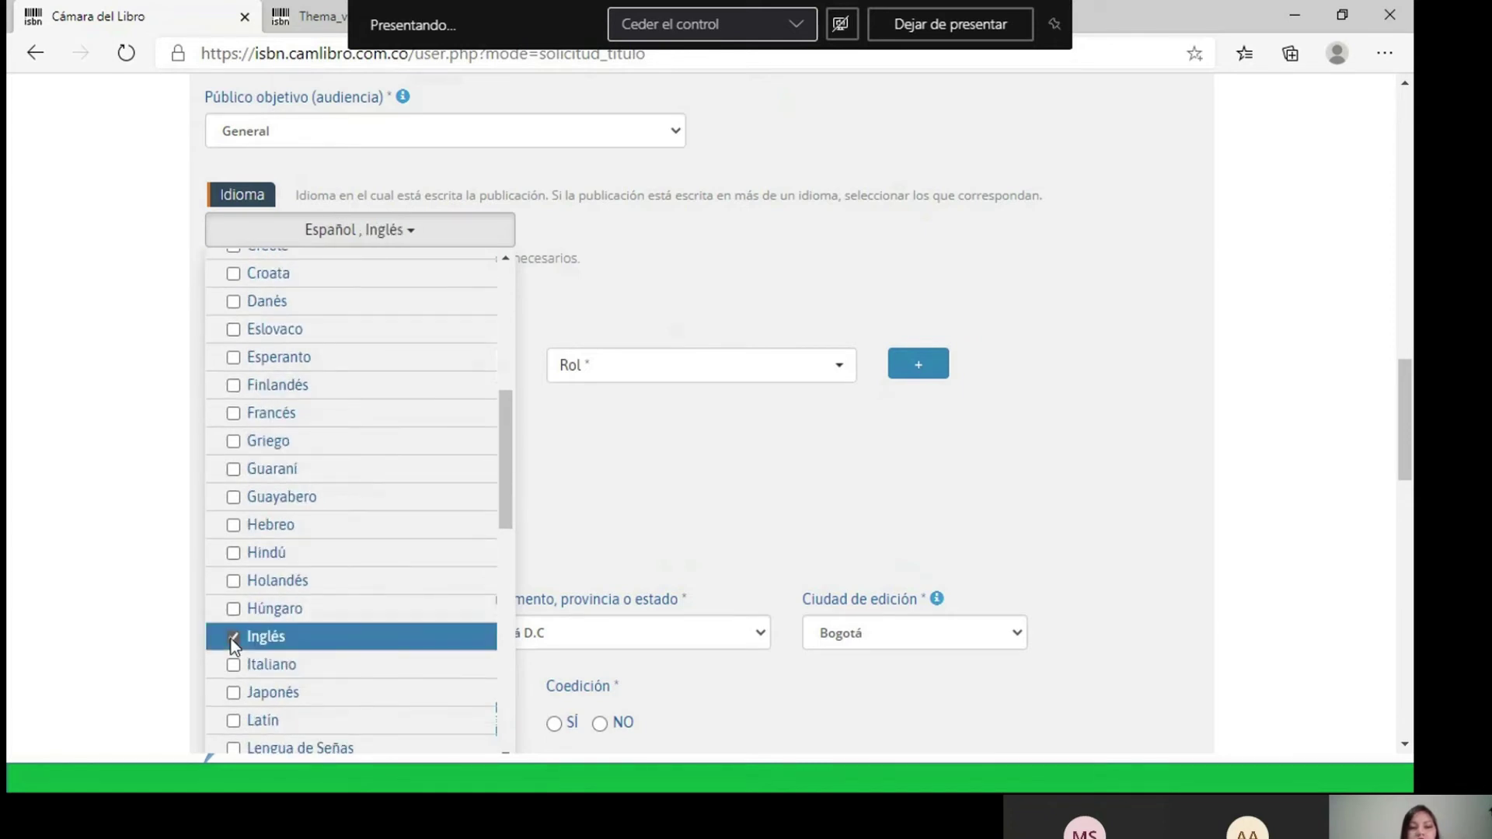
click(707, 292)
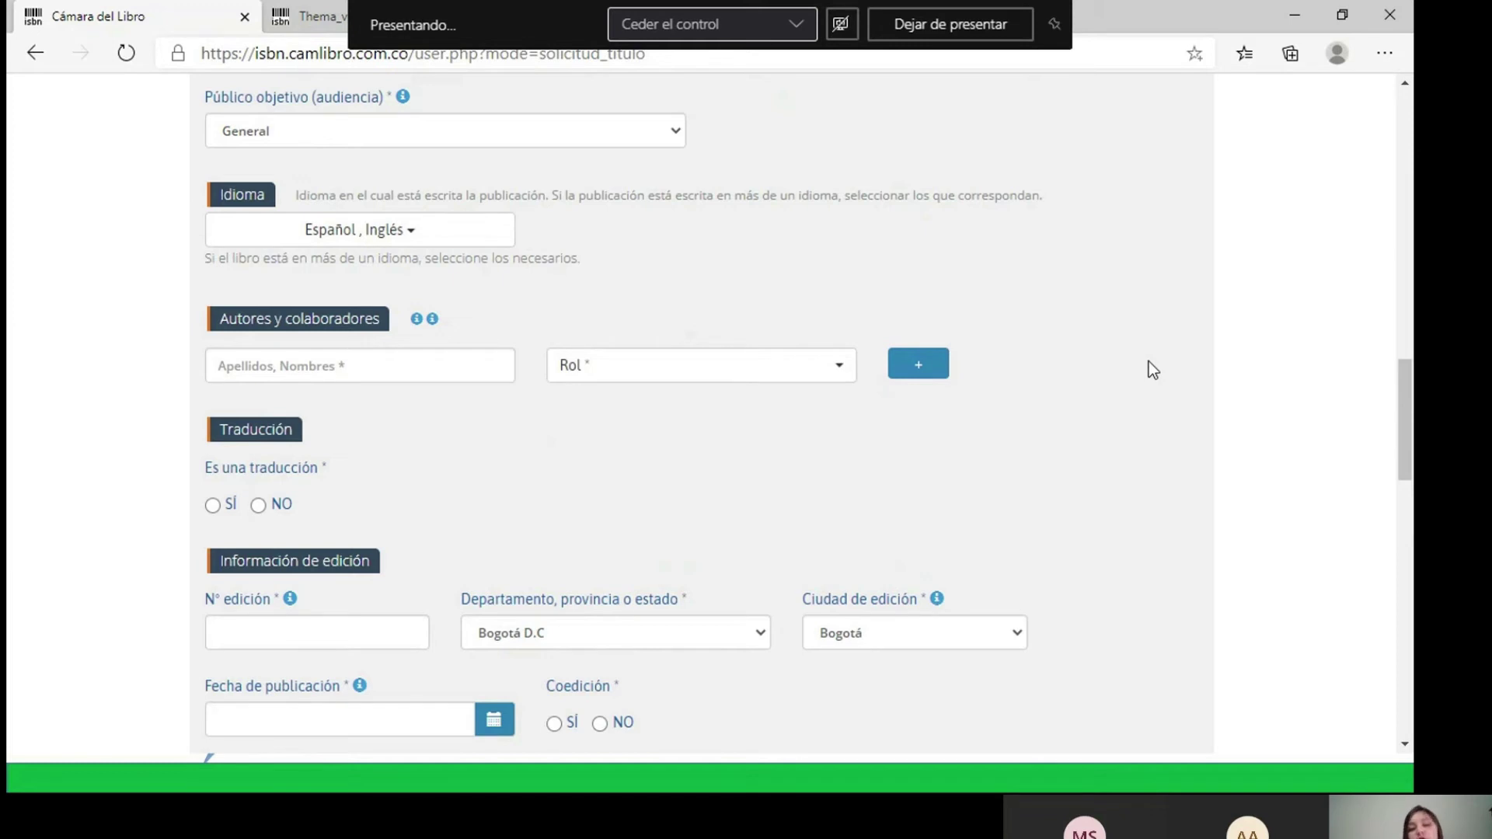
scroll(1127, 362, up, 1)
scroll(1098, 362, down, 1)
scroll(1028, 371, up, 1)
scroll(1028, 373, down, 2)
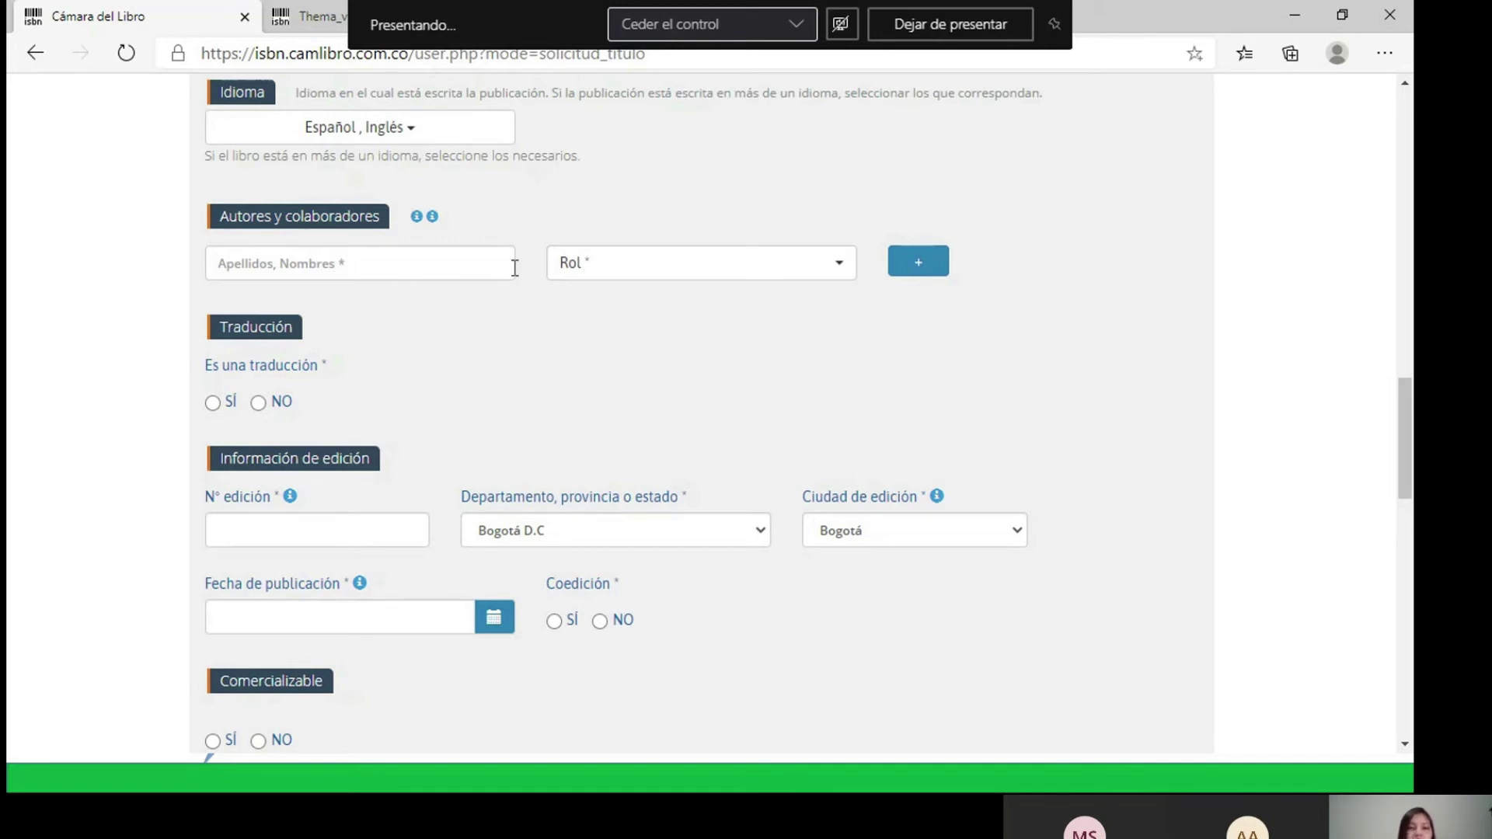
- Enter the first author's surnames and the start of their given name in the author field
click(459, 265)
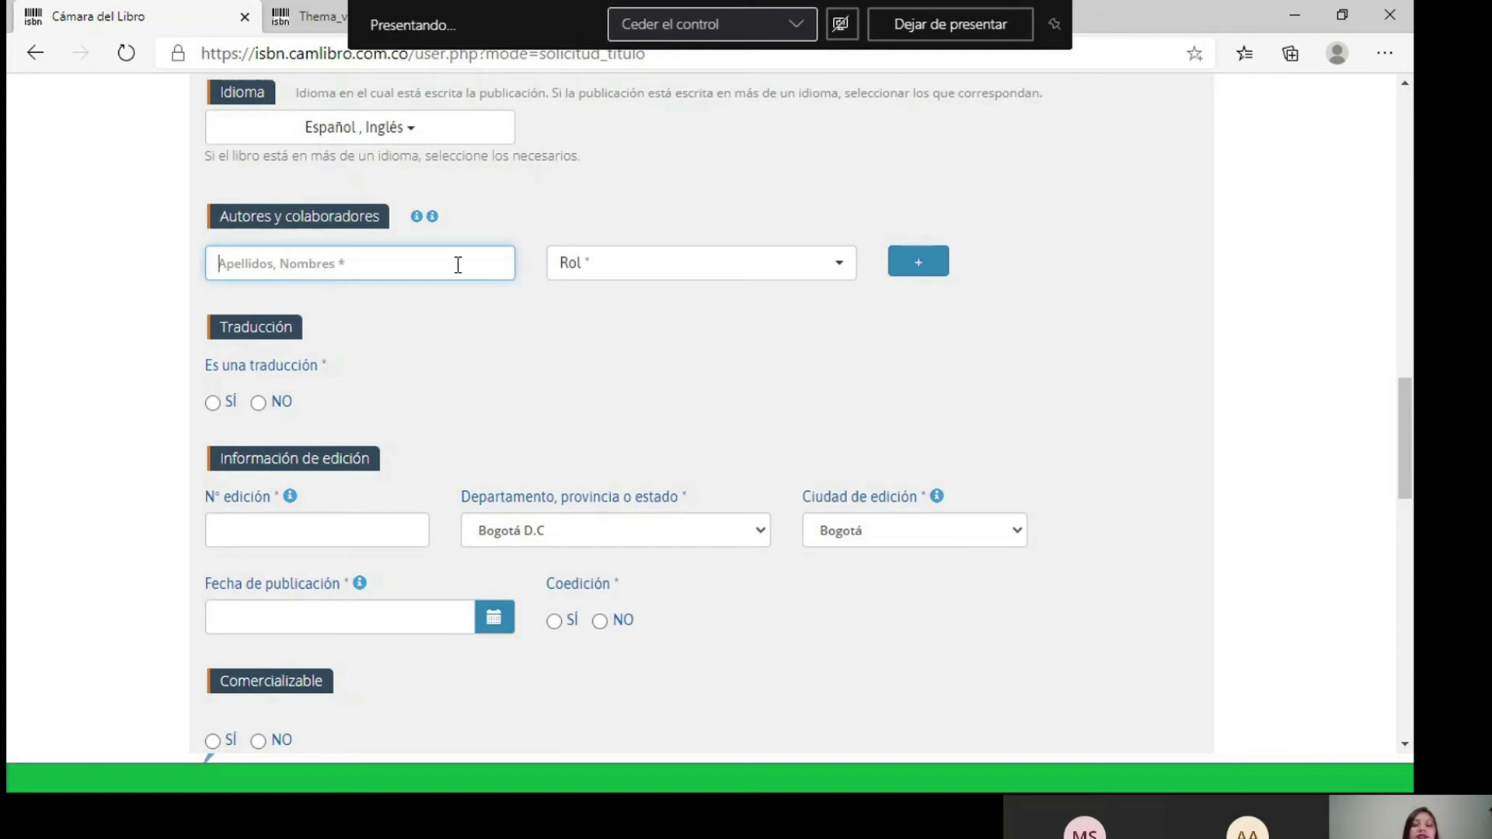
text(ros)
key(BackSpace)
key(BackSpace)
key(BackSpace)
text(r)
key(BackSpace)
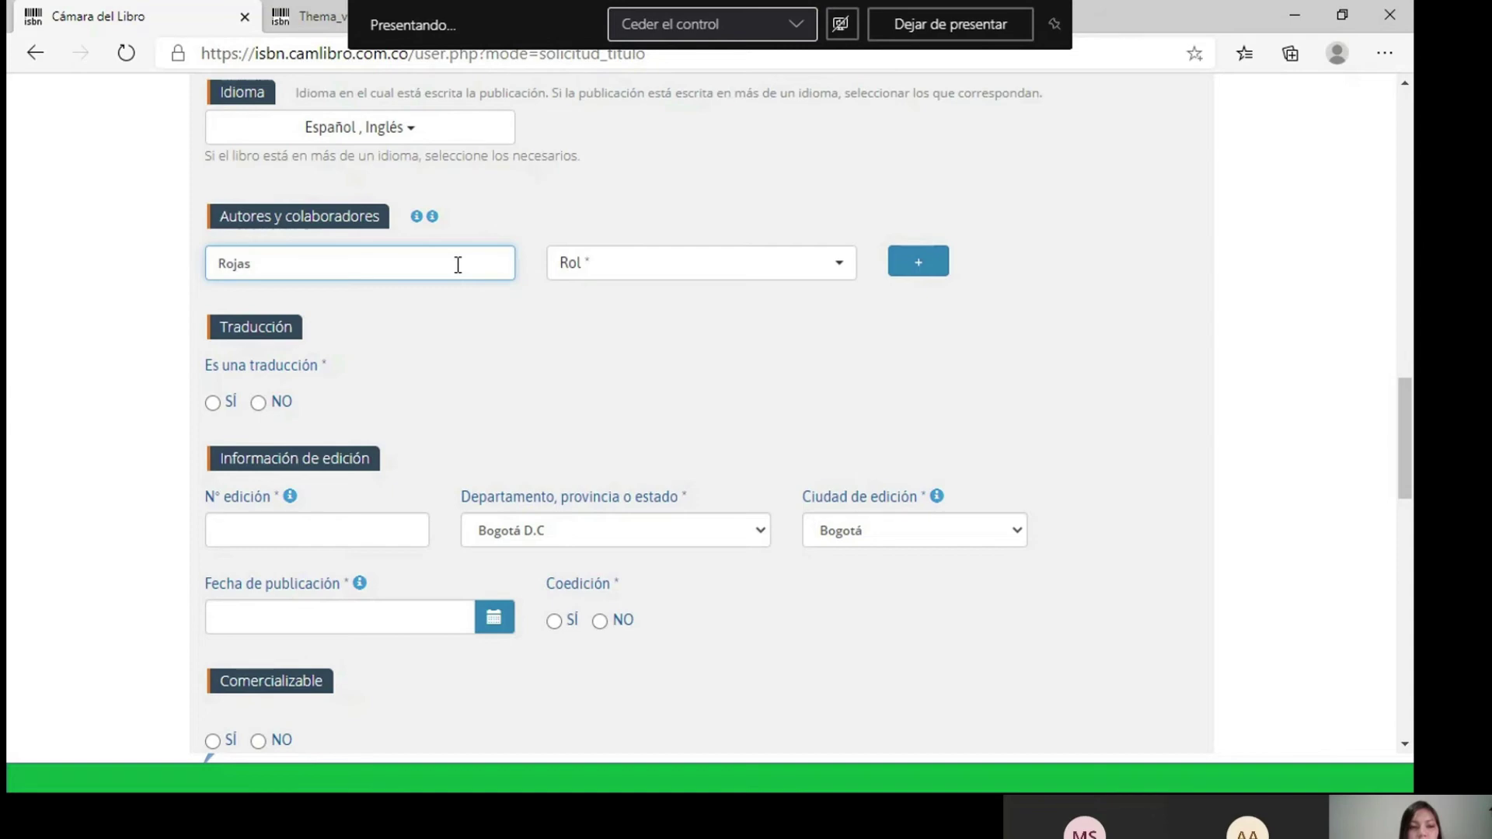
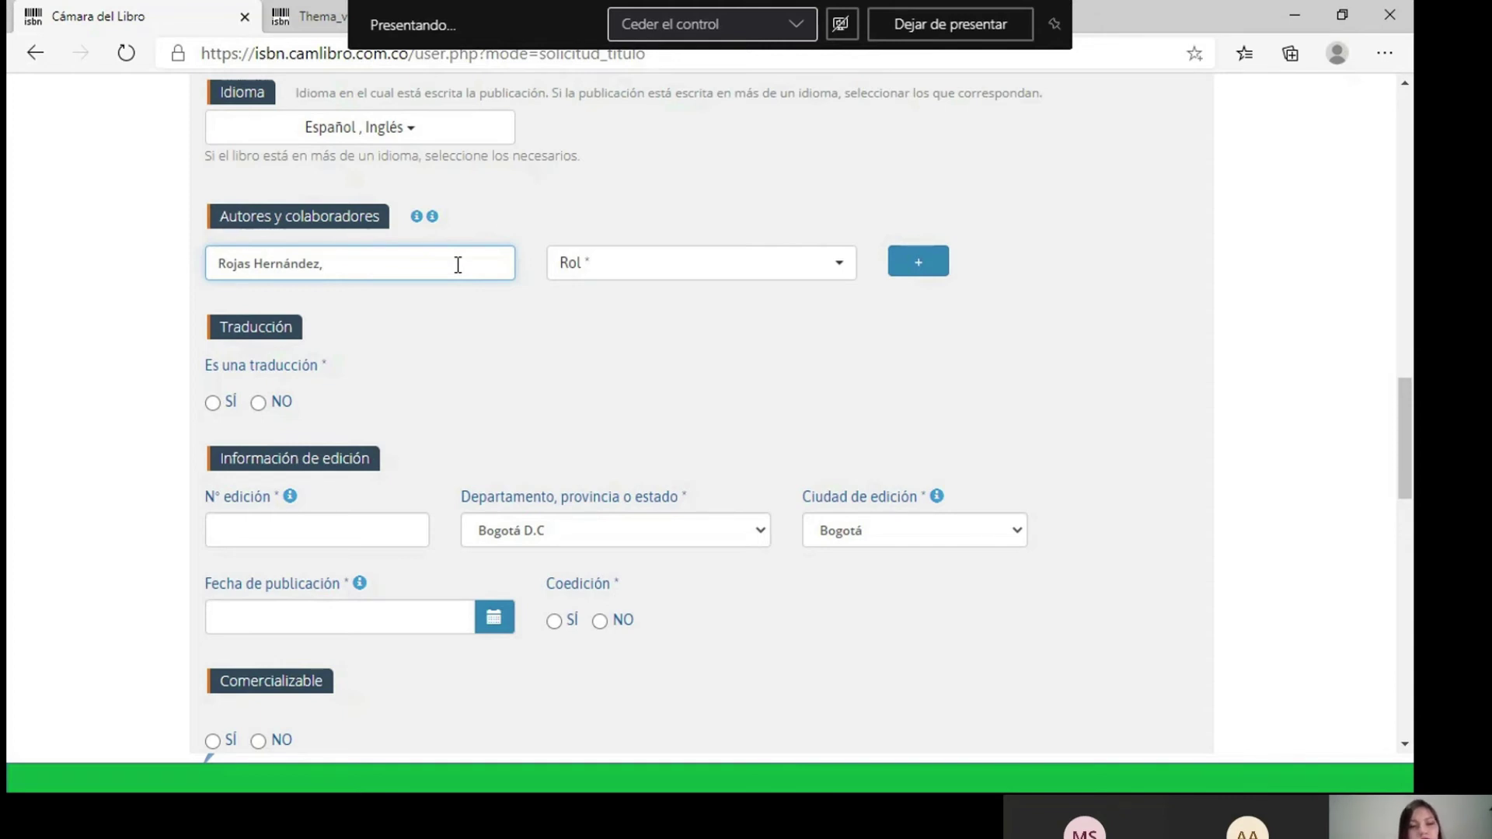
text(Jlu)
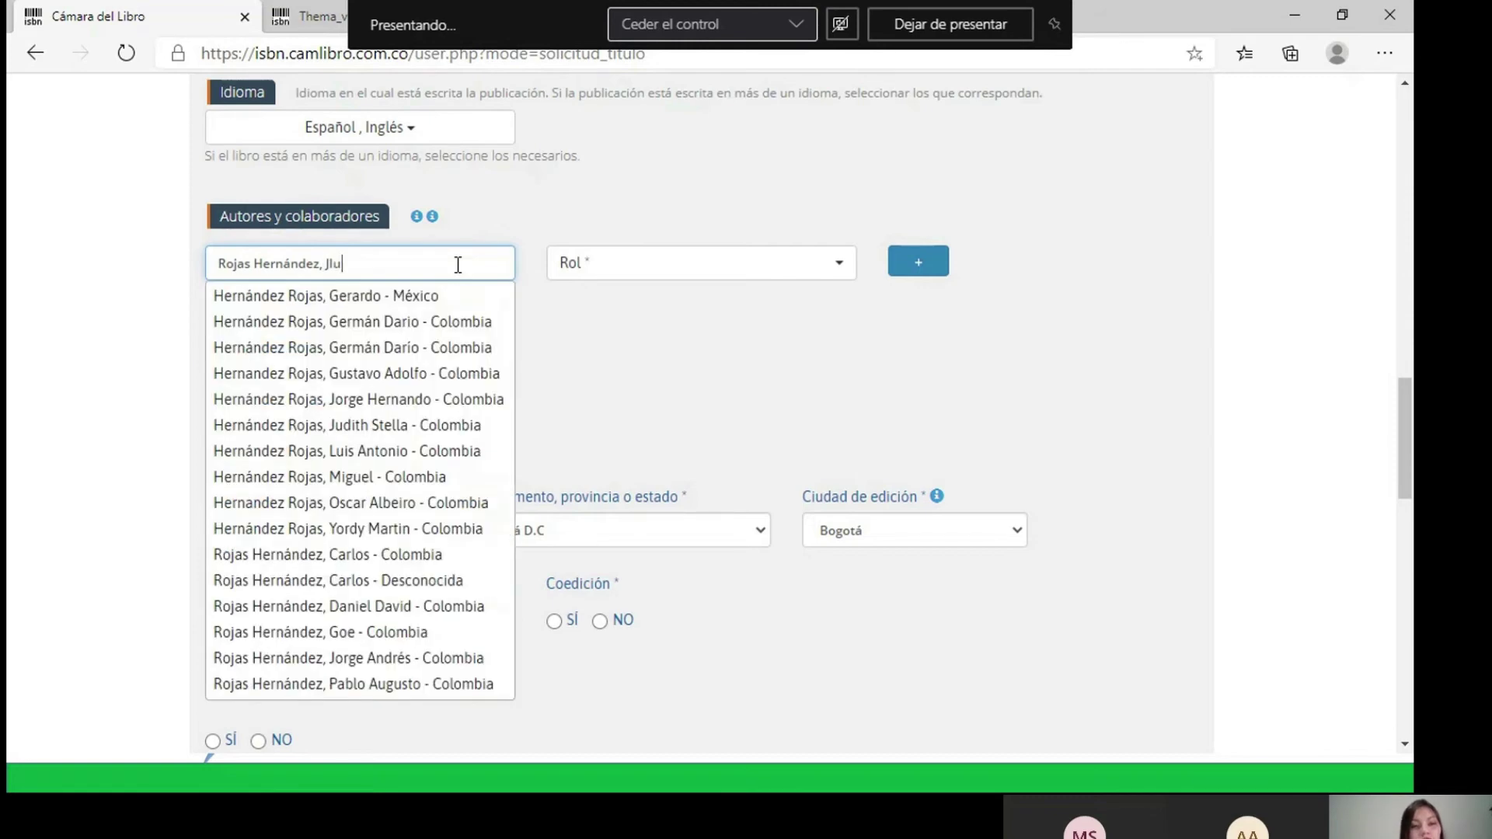
key(BackSpace)
key(BackSpace)
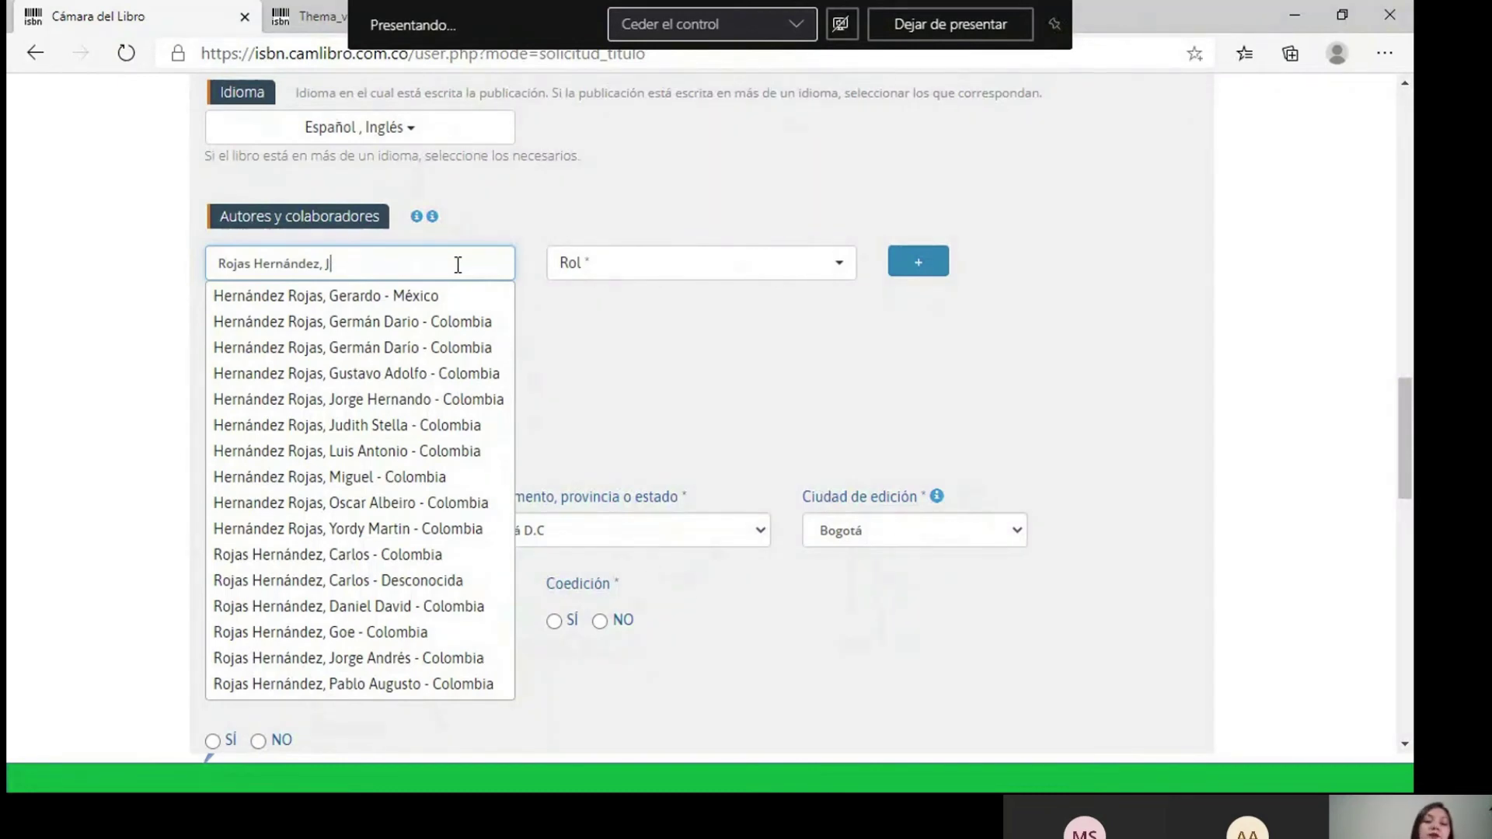
key(Up)
key(Up)
key(Up)
key(Up)
key(Up)
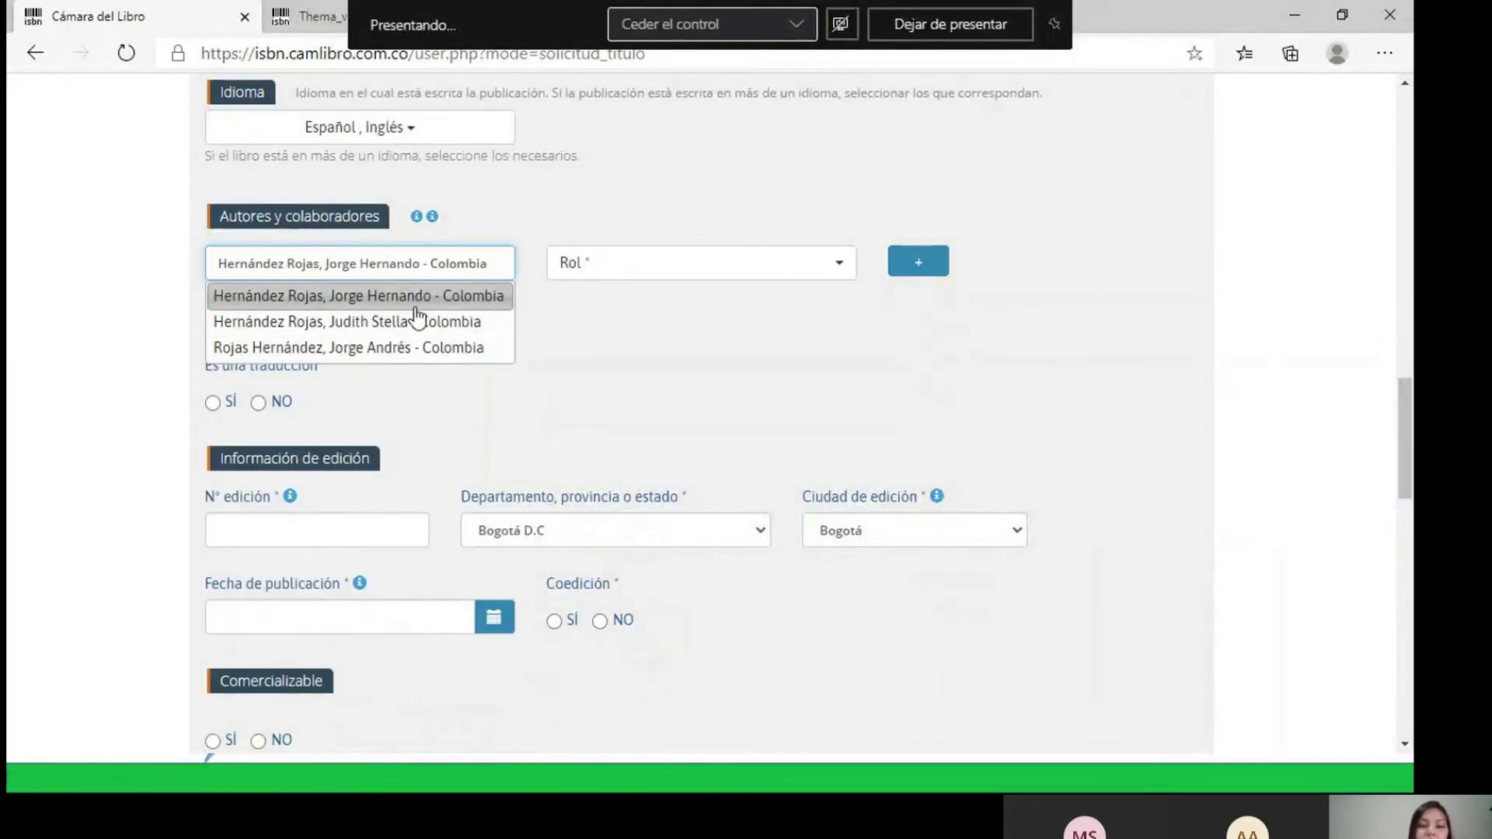
- Pick the registered Colombian author from the suggestions and add them with role Autor
click(350, 299)
drag(431, 268, 463, 271)
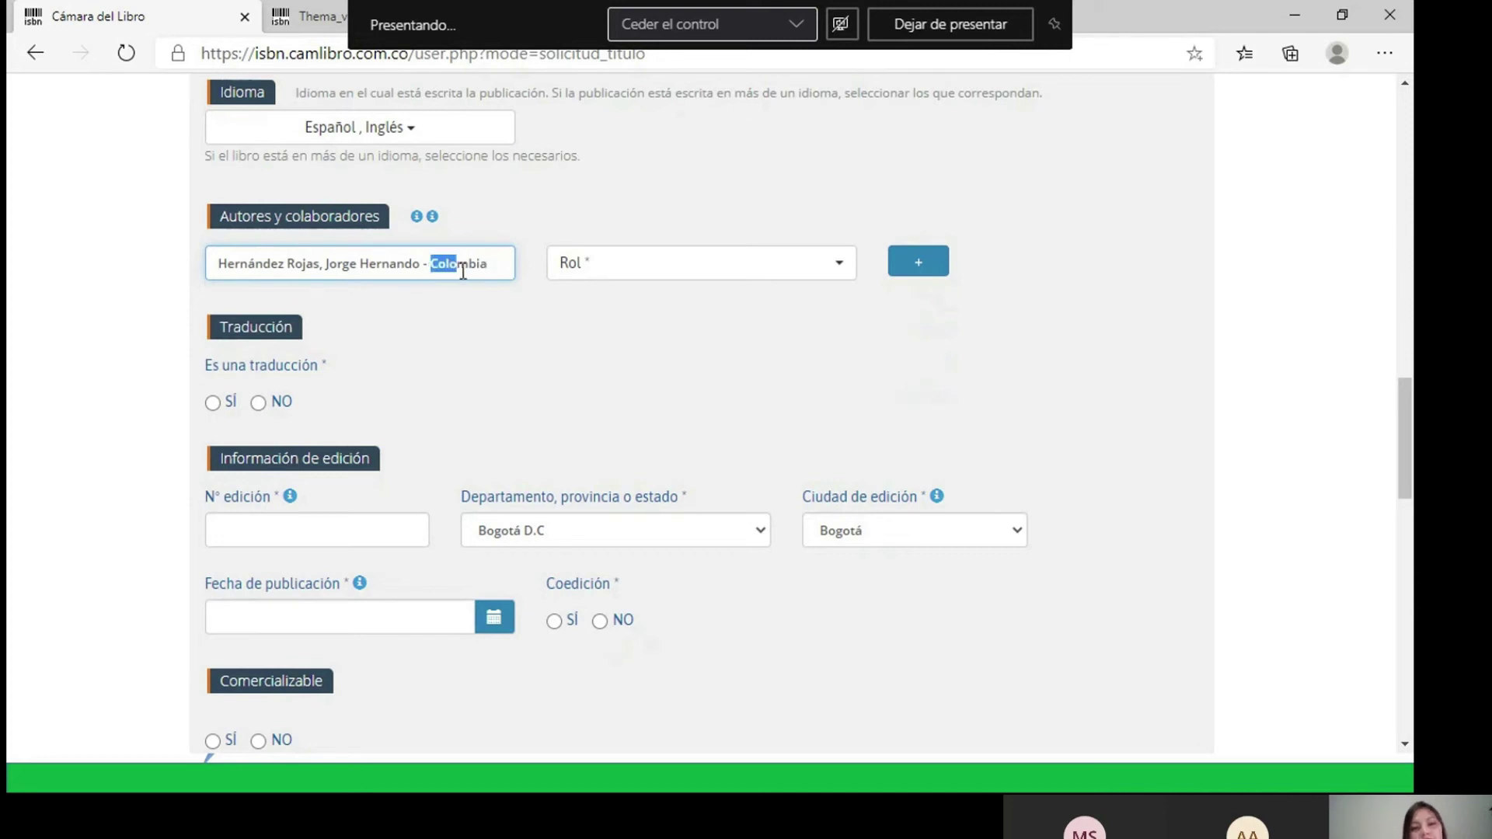
click(645, 275)
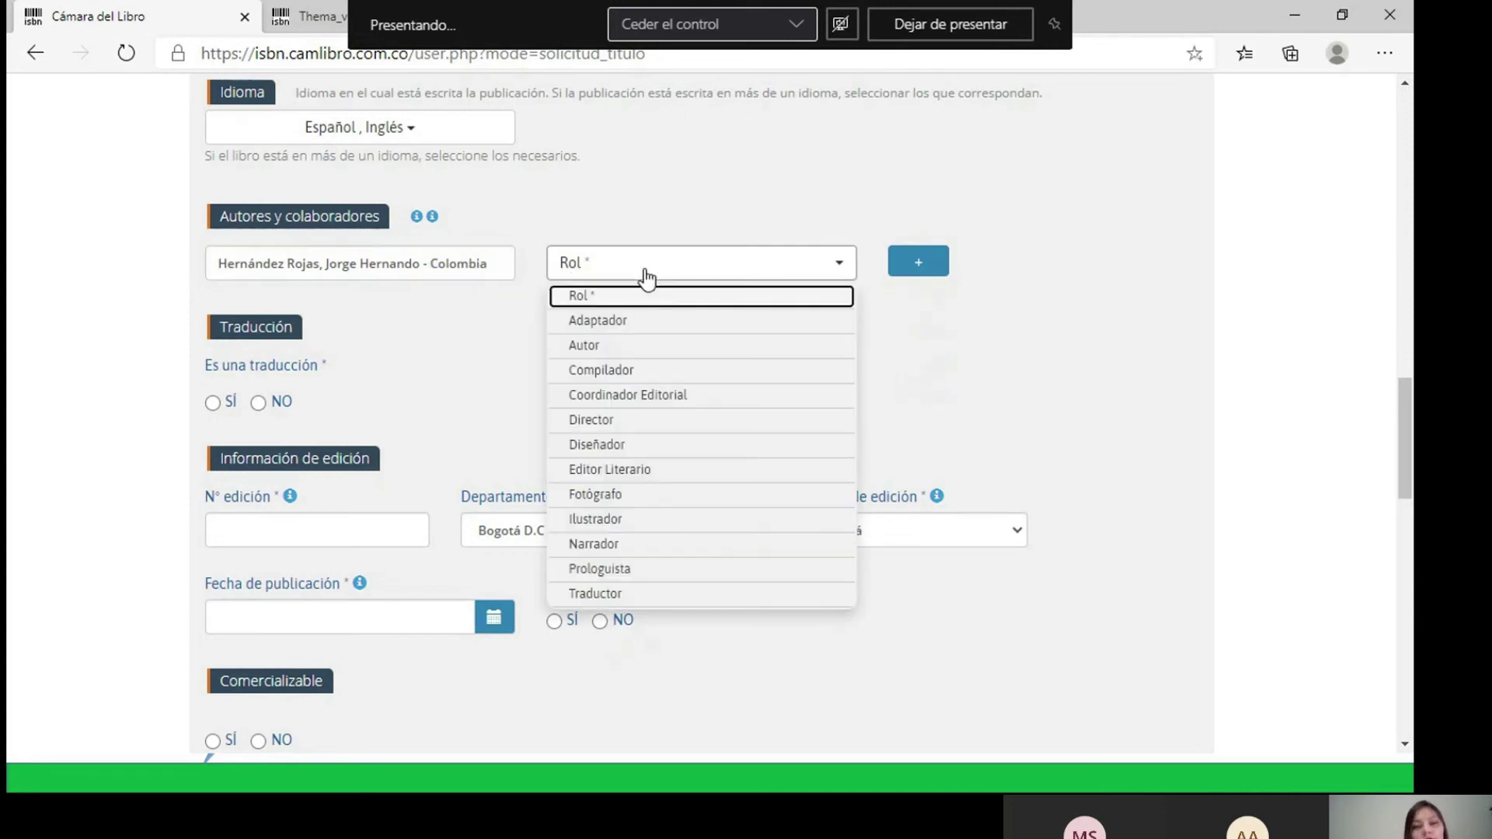
click(600, 345)
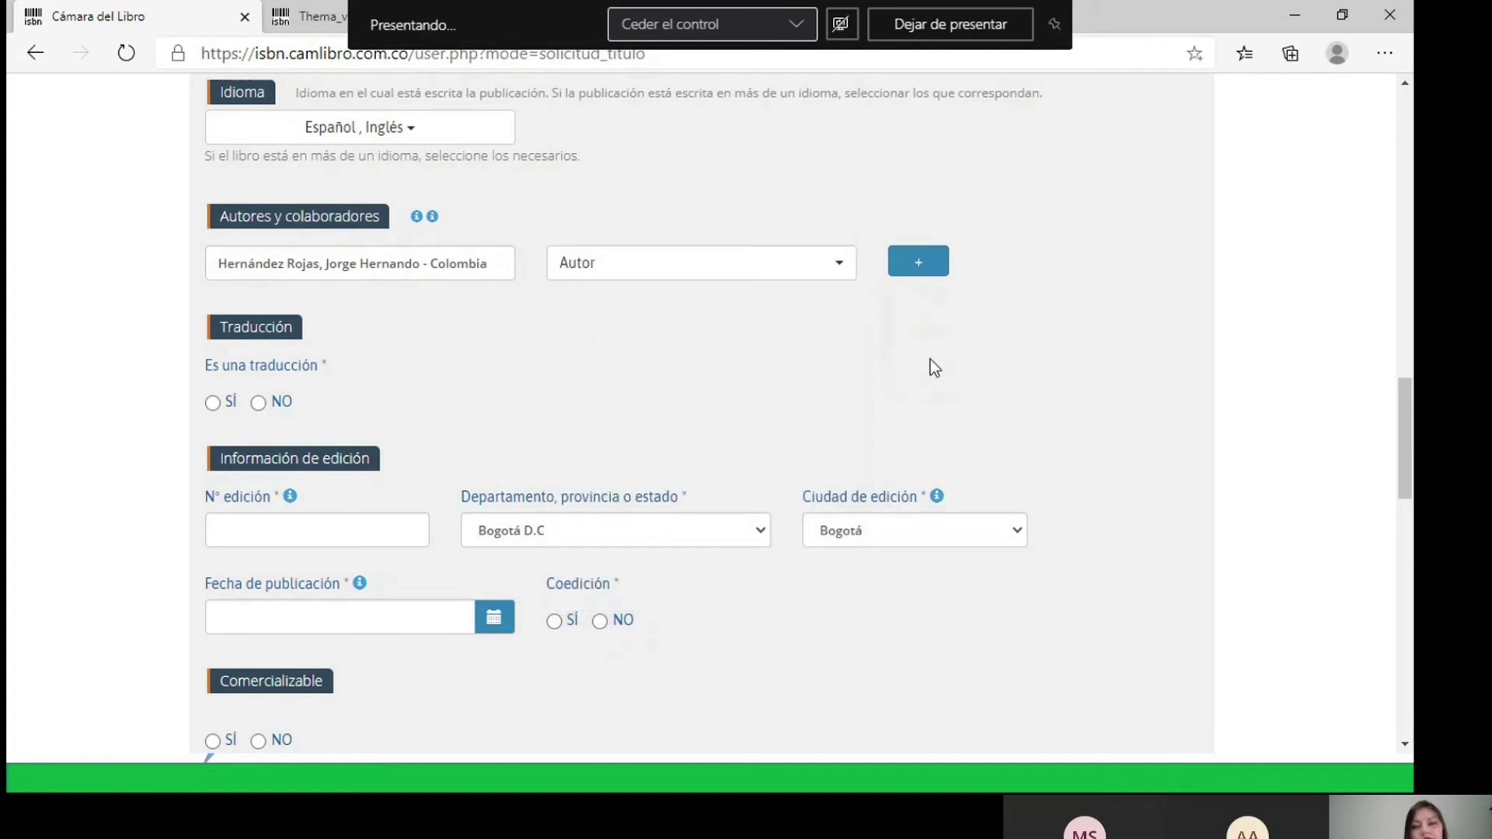
click(914, 268)
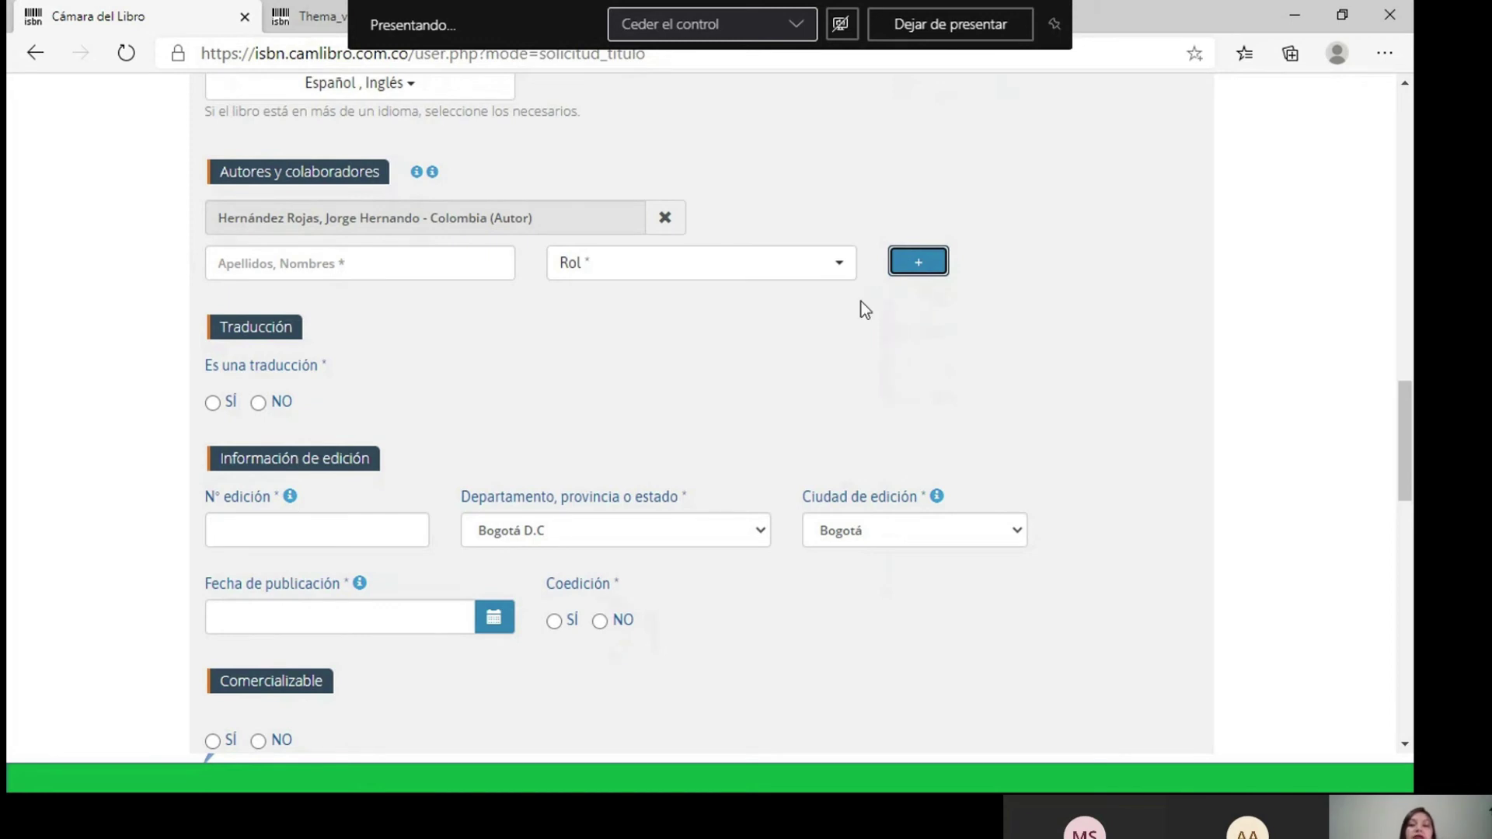
- Enter the second author's two surnames and two given names as 'Apellidos, Nombres', then move to Rol
click(374, 266)
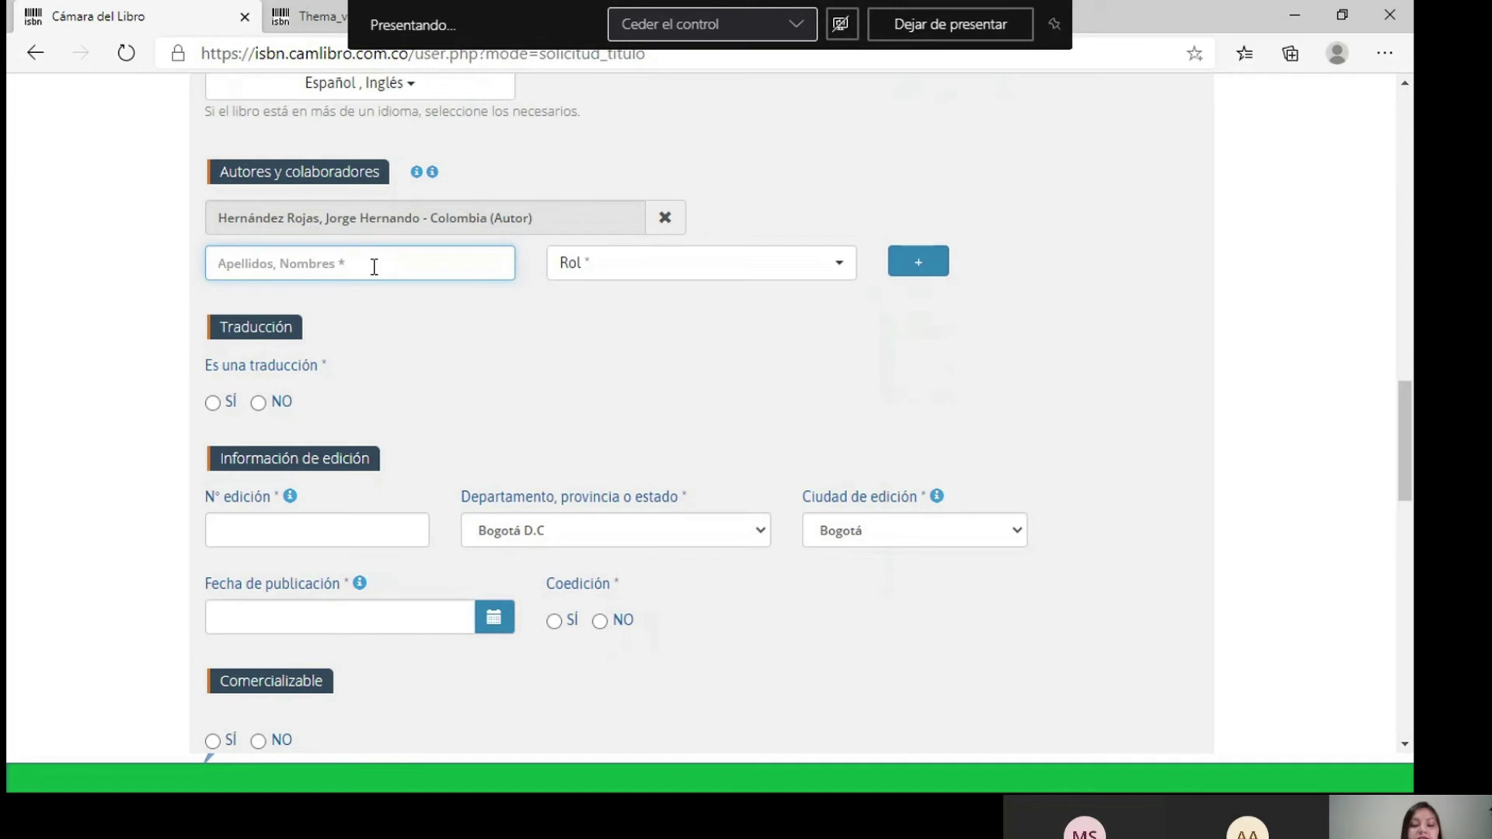
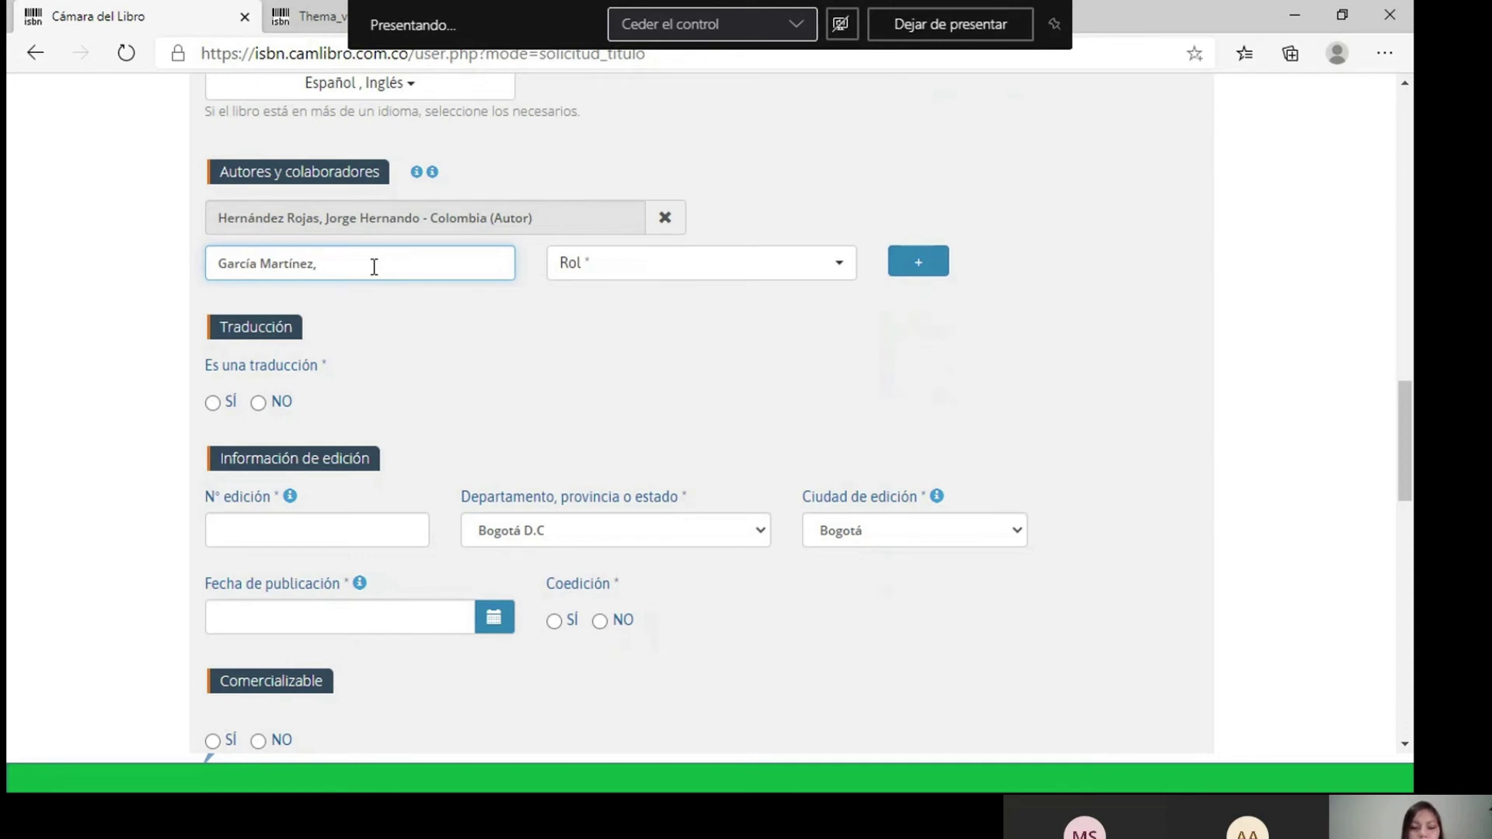
key(Left)
key(Right)
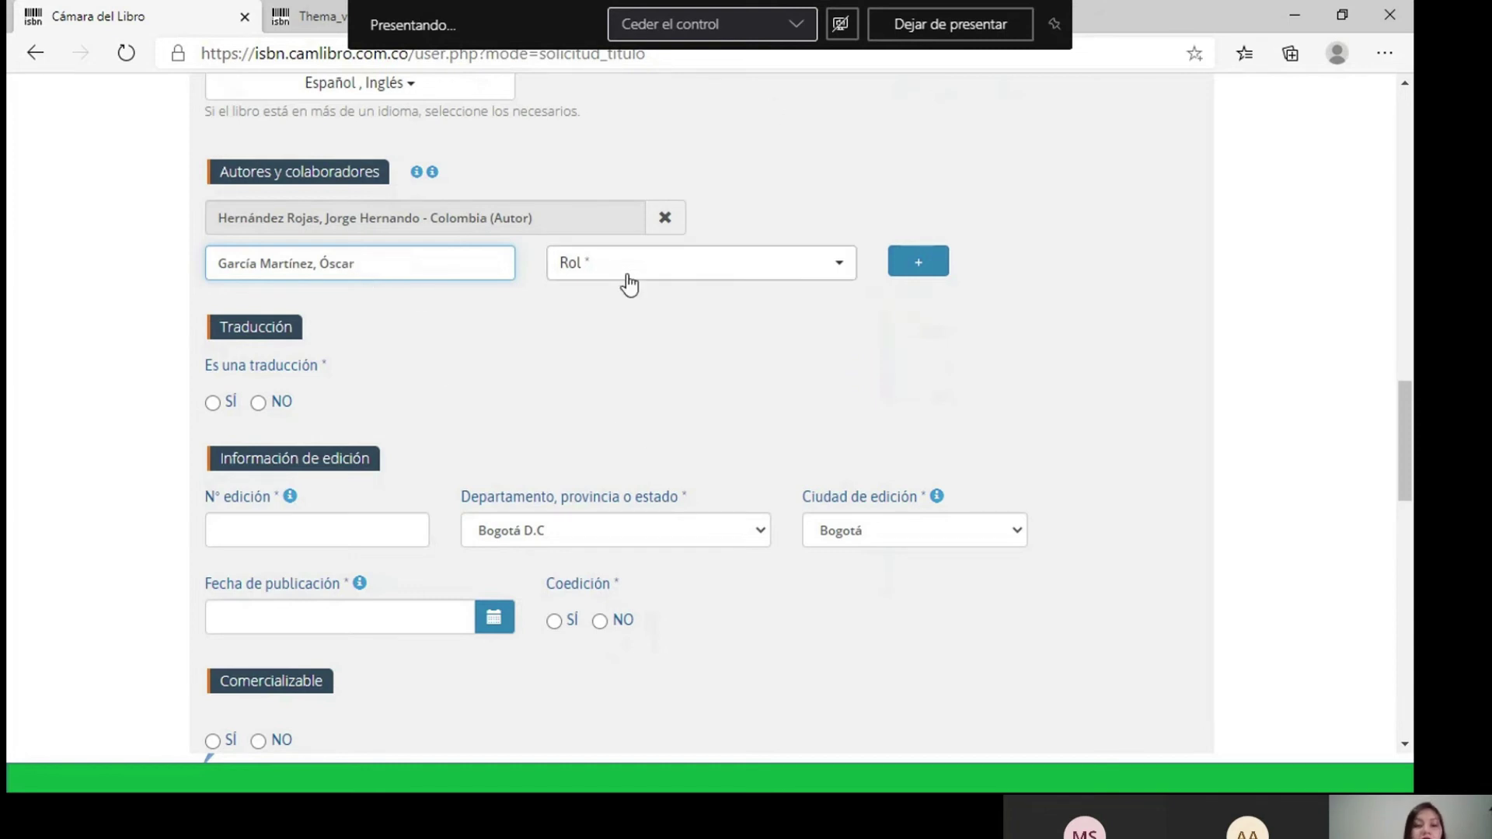
drag(384, 259, 203, 258)
click(439, 268)
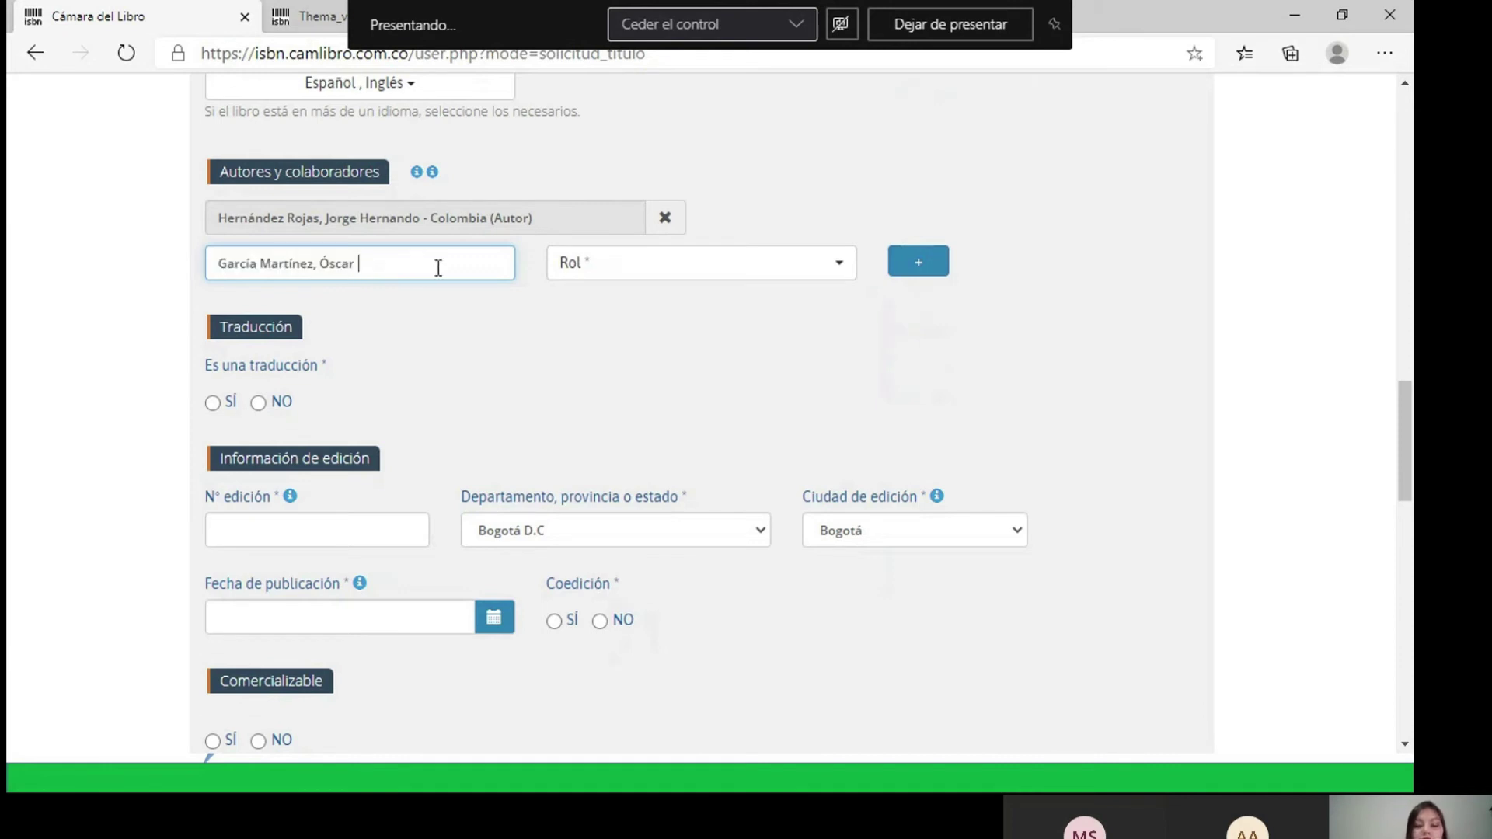
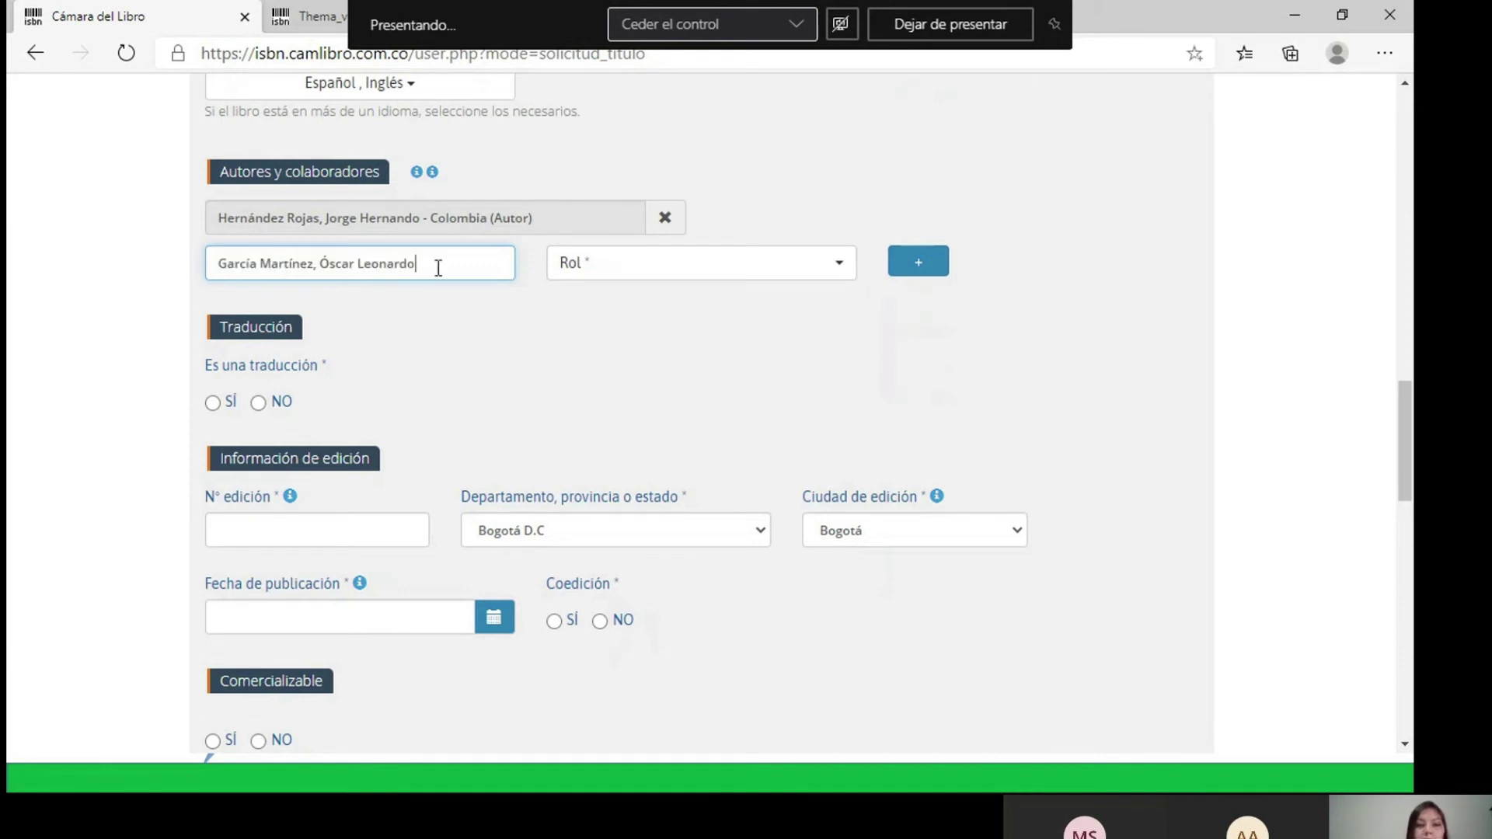
click(657, 274)
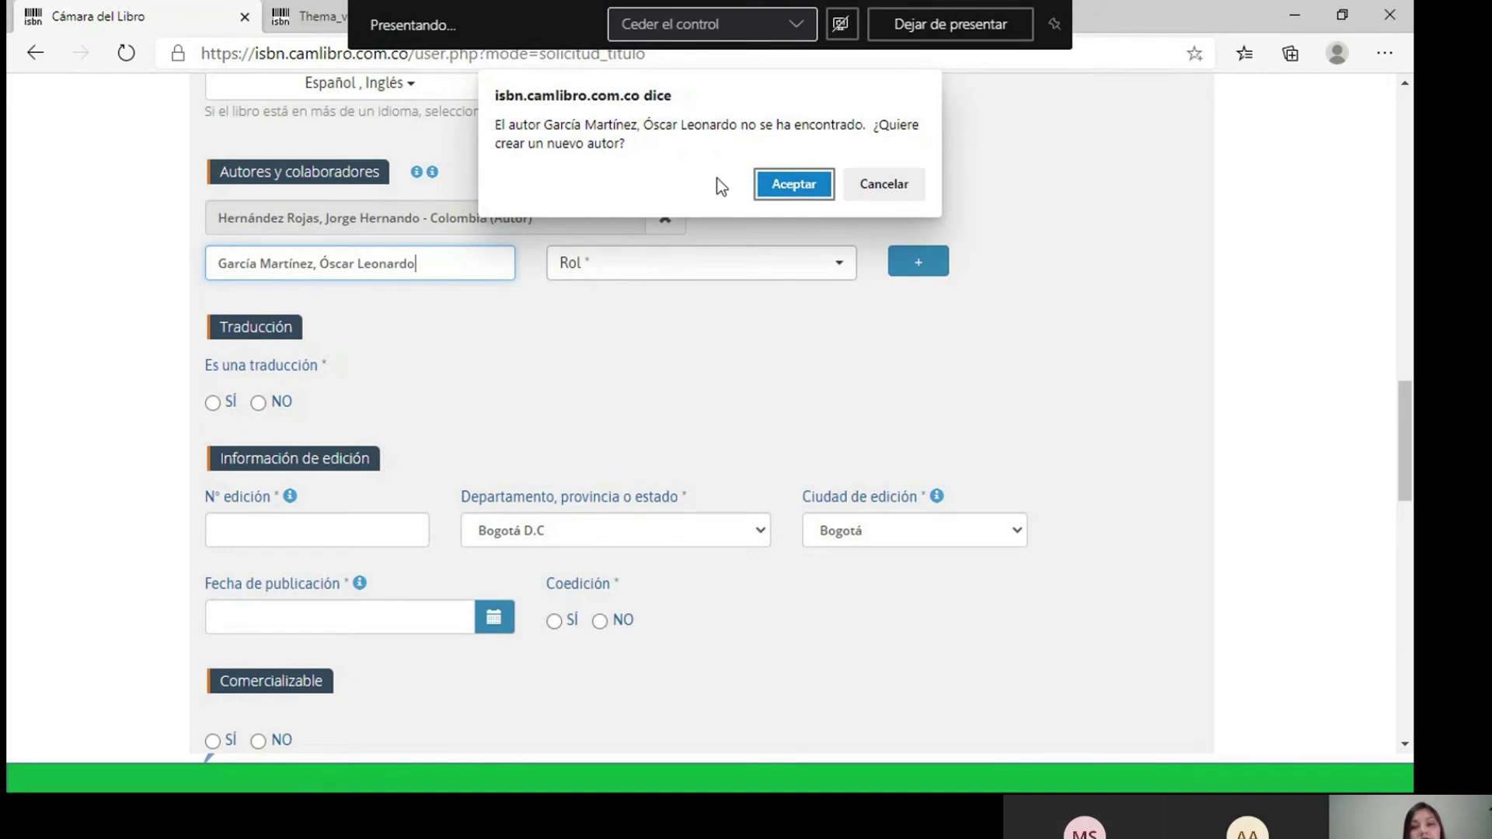
- Accept creating the new author and set their role to Autor
click(785, 187)
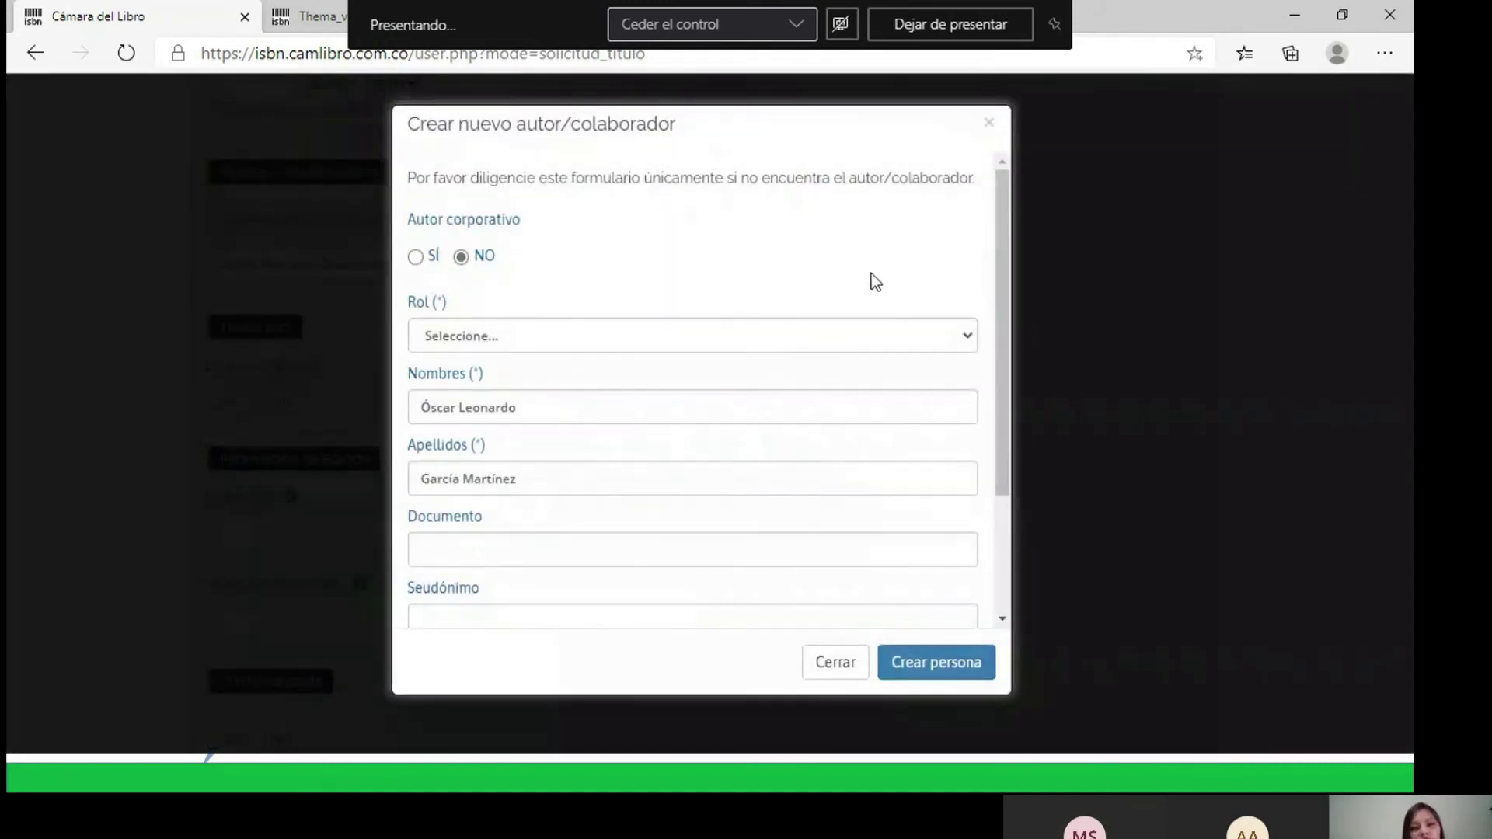
click(491, 338)
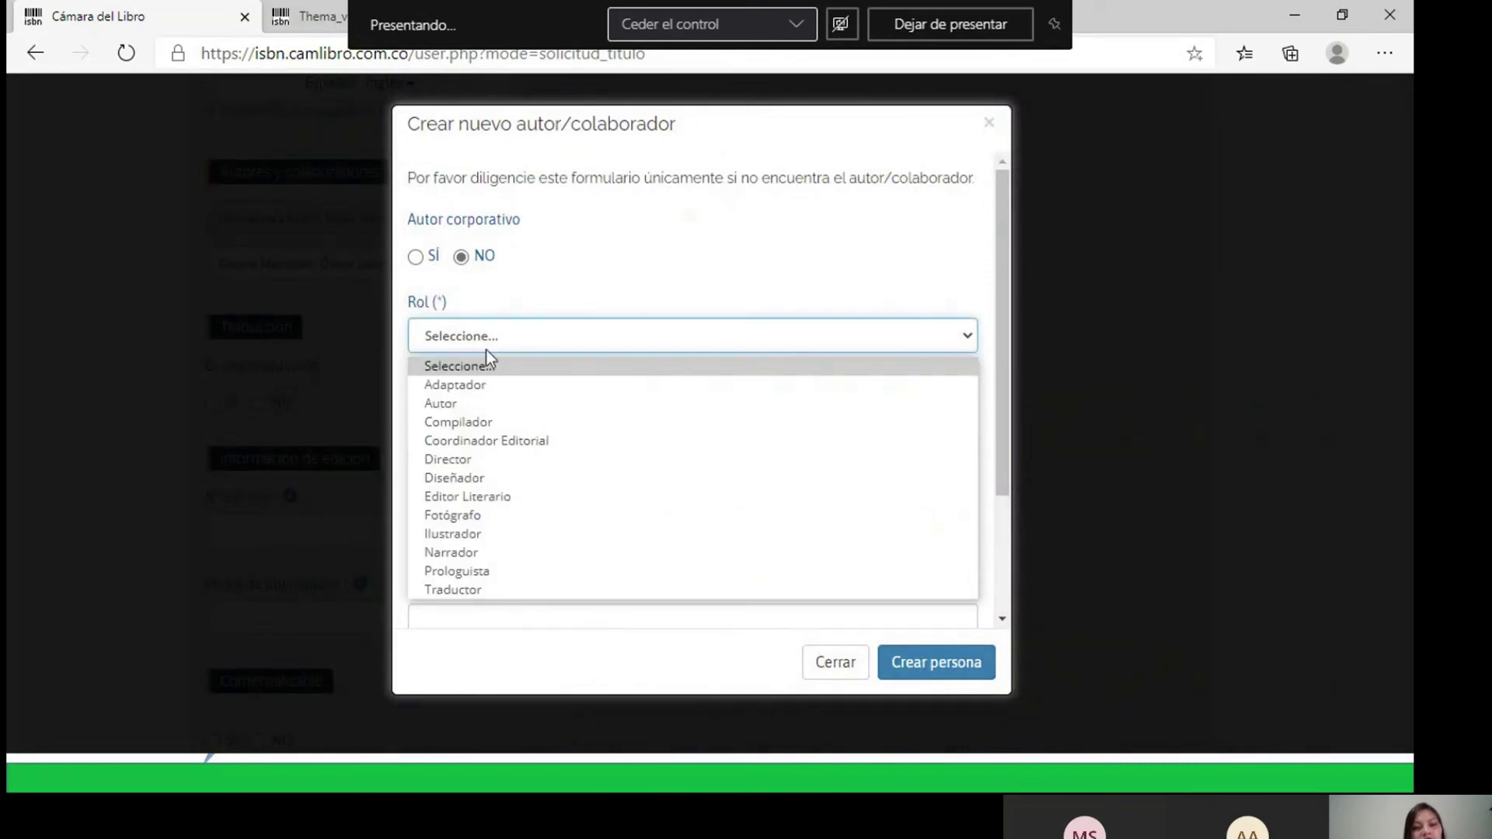
click(440, 403)
click(625, 256)
- Set the new author's nationality to Colombia and create the person record
scroll(628, 246, down, 2)
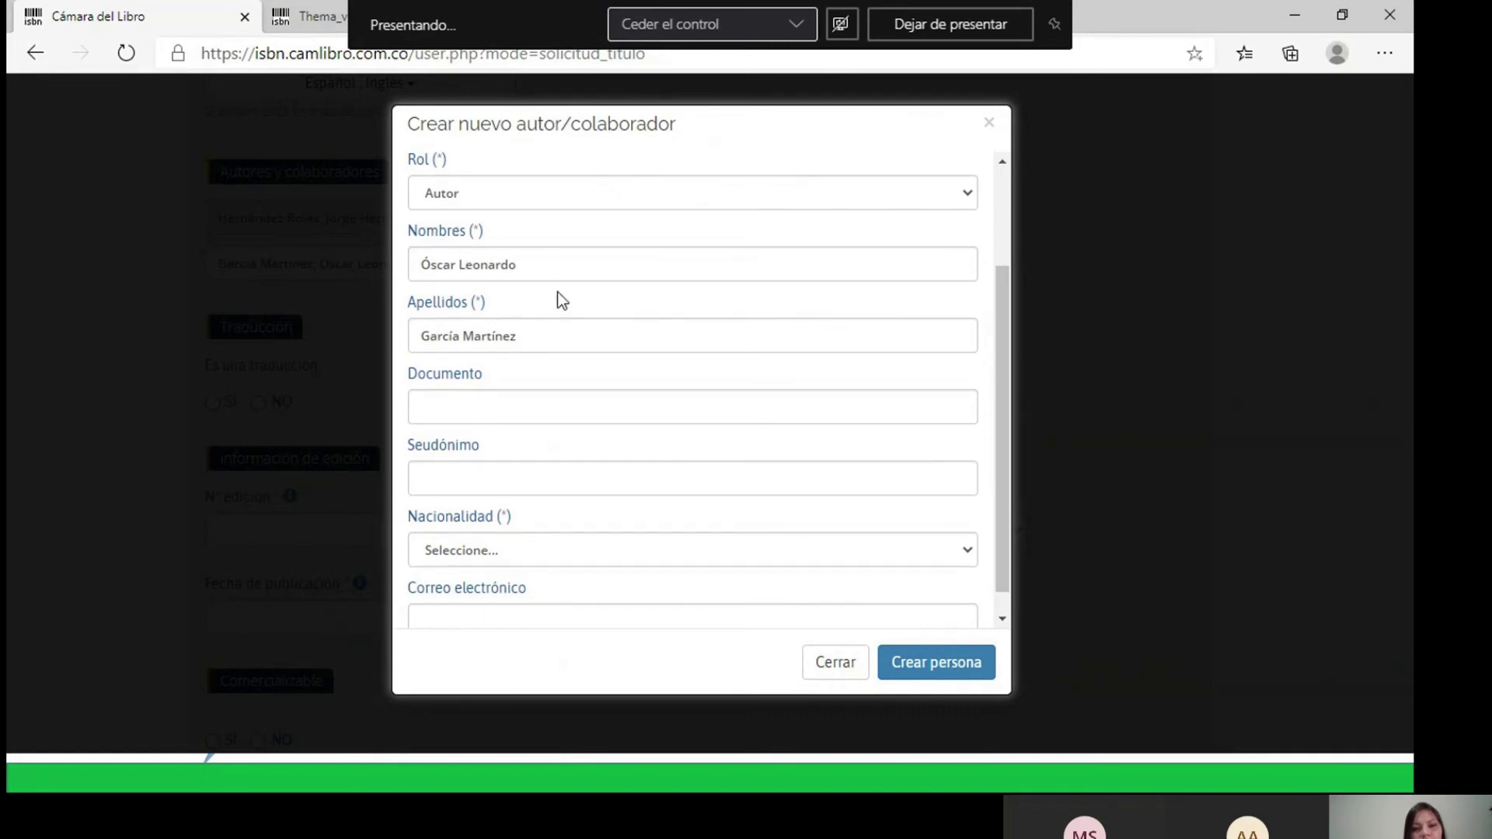
scroll(691, 336, down, 1)
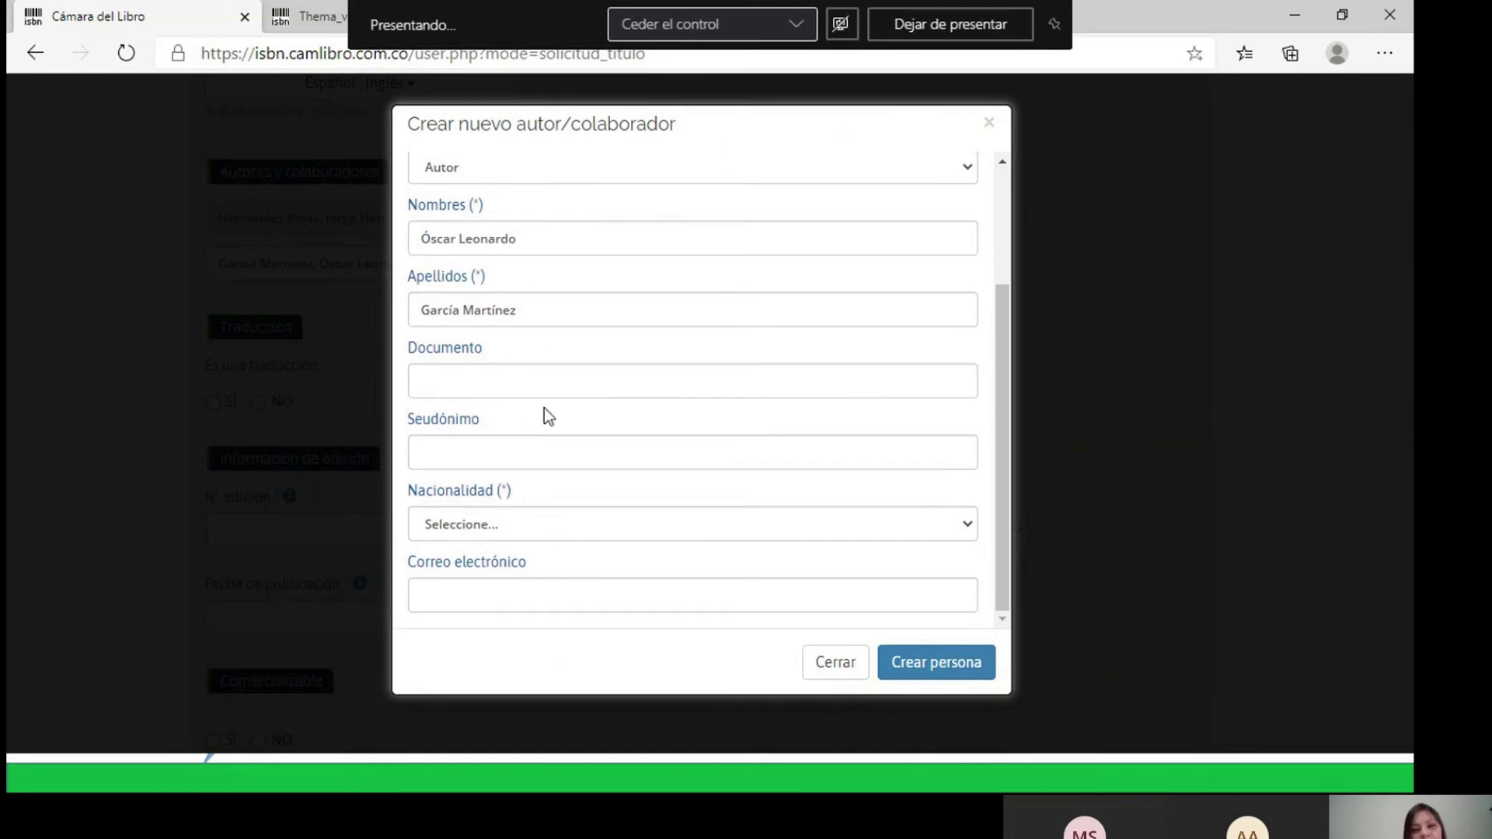
click(589, 531)
click(455, 157)
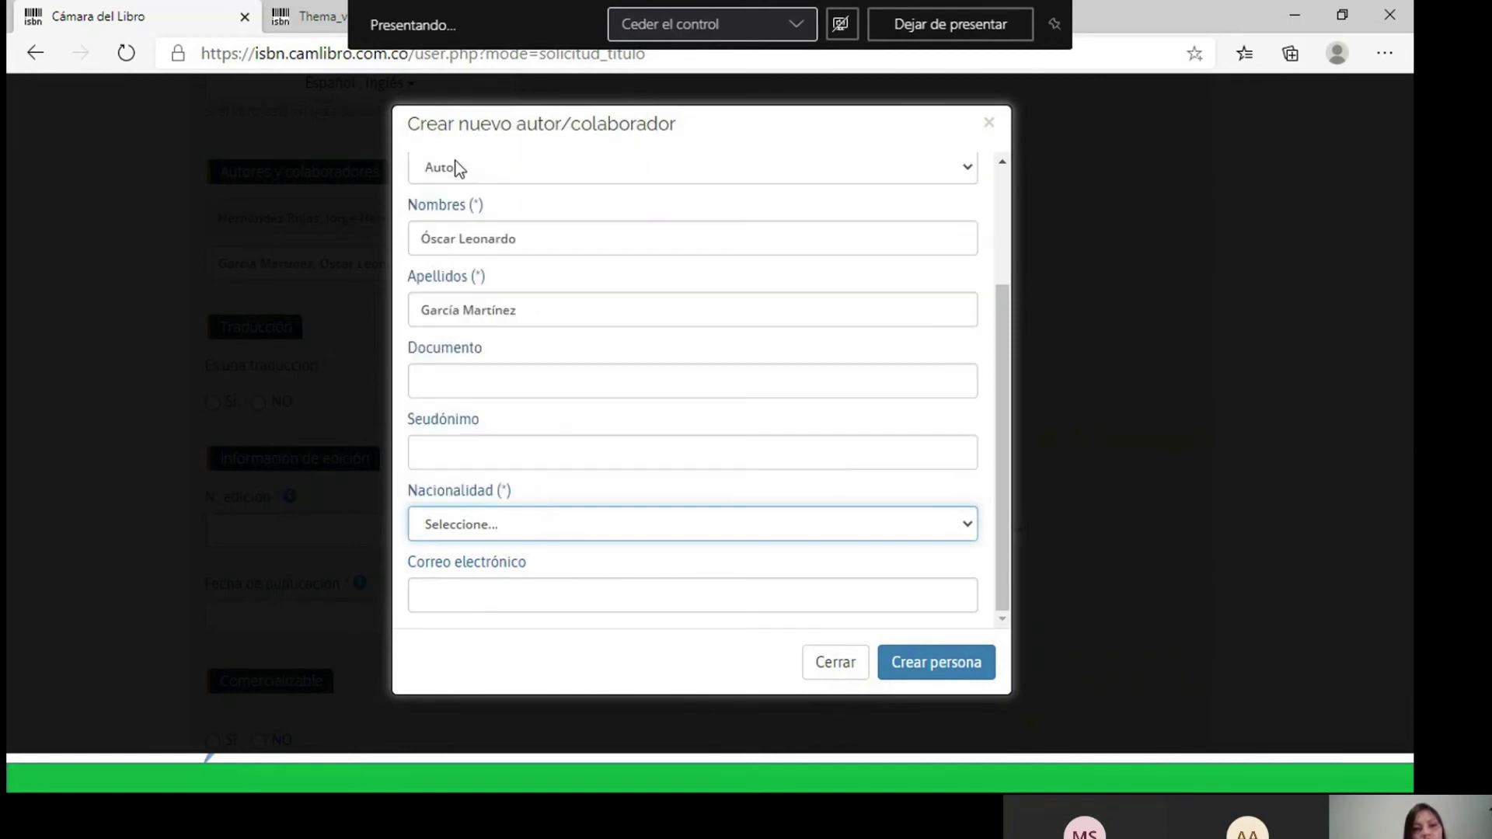
click(938, 669)
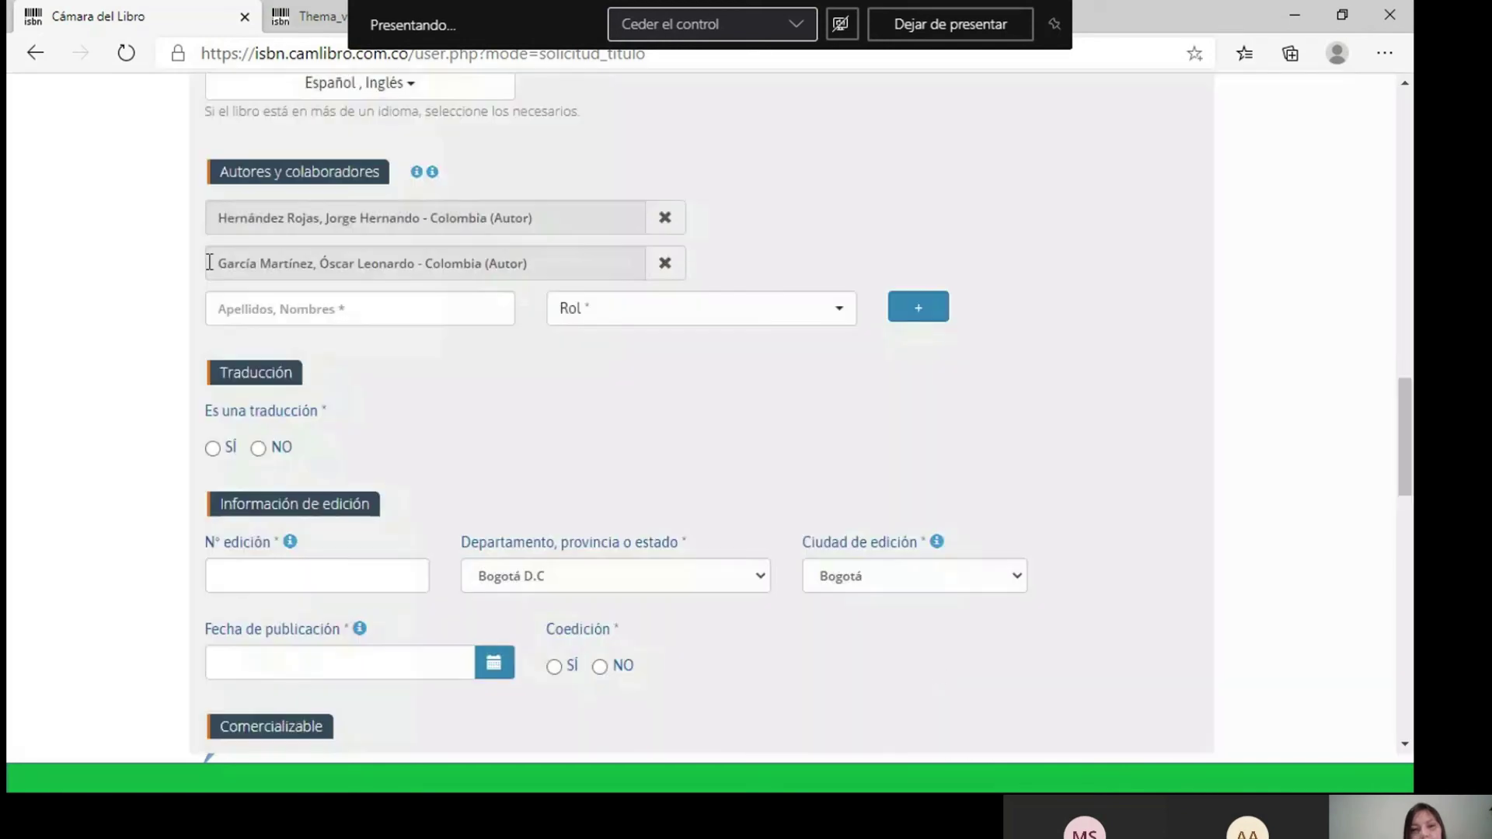
drag(209, 262, 829, 247)
click(851, 235)
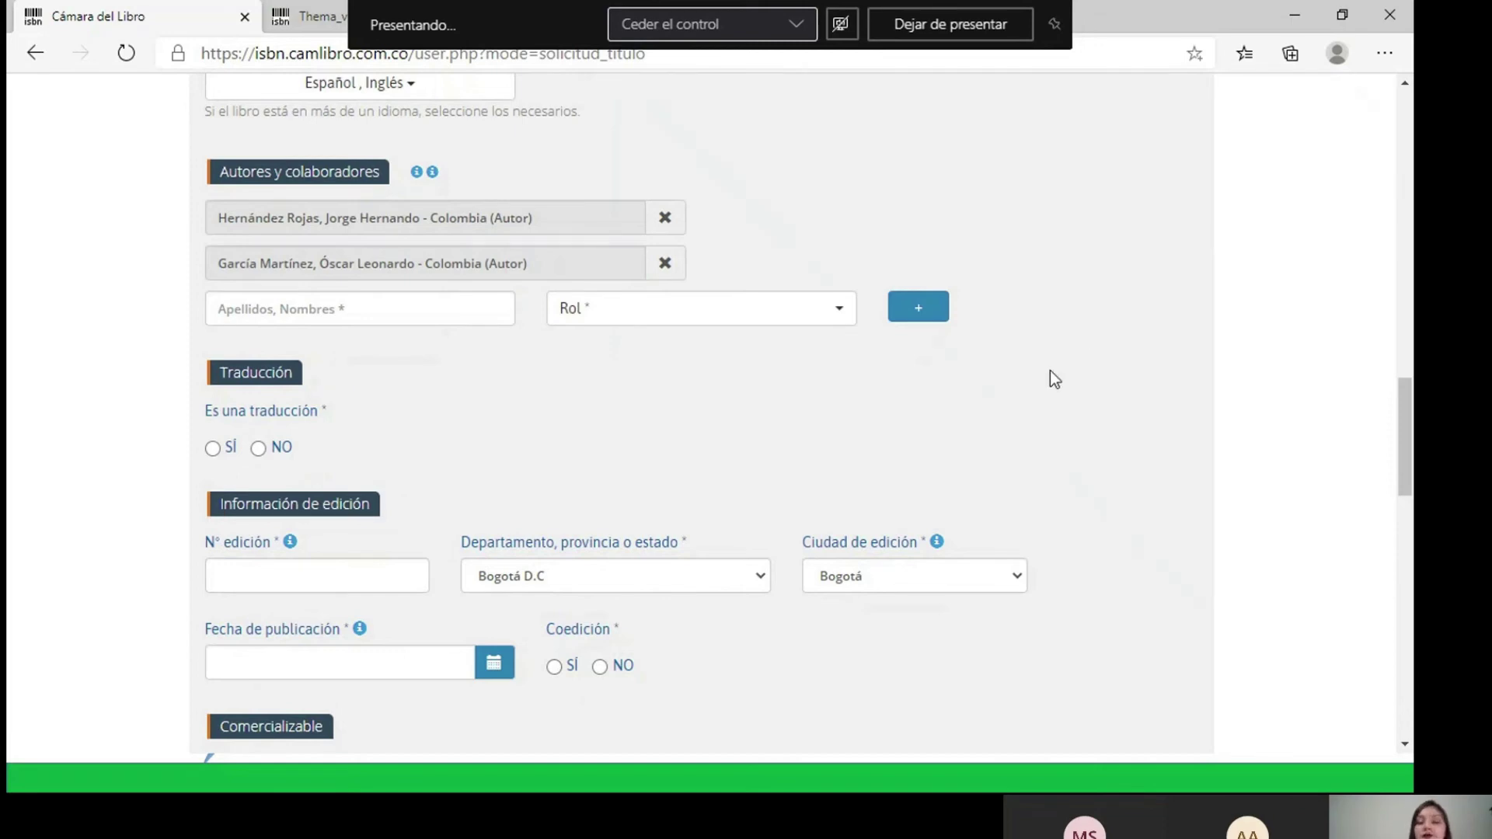
- Check the translation fields under SÍ, then set Es una traducción back to NO
scroll(1042, 371, down, 5)
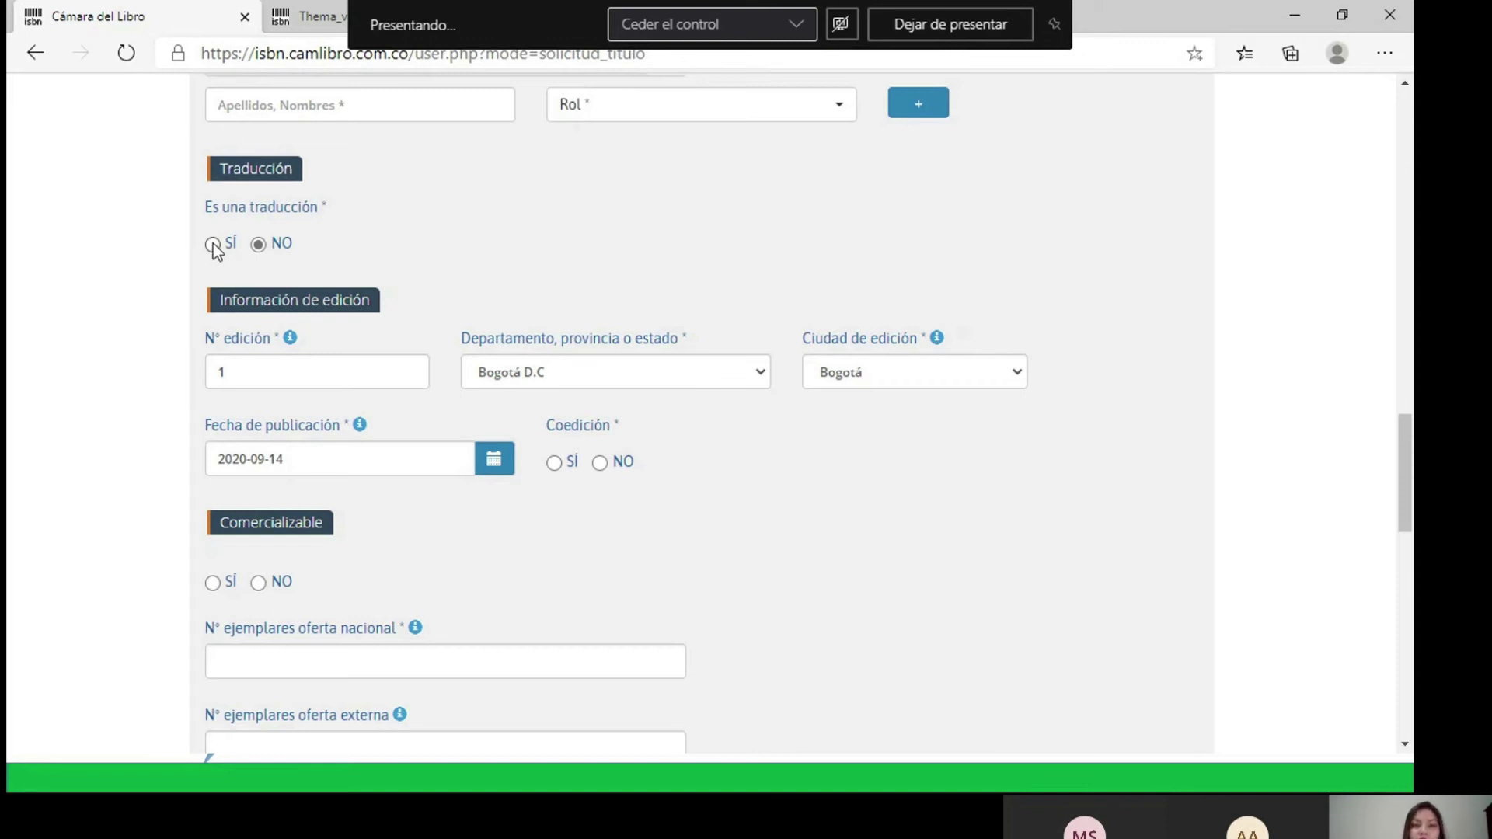
click(213, 244)
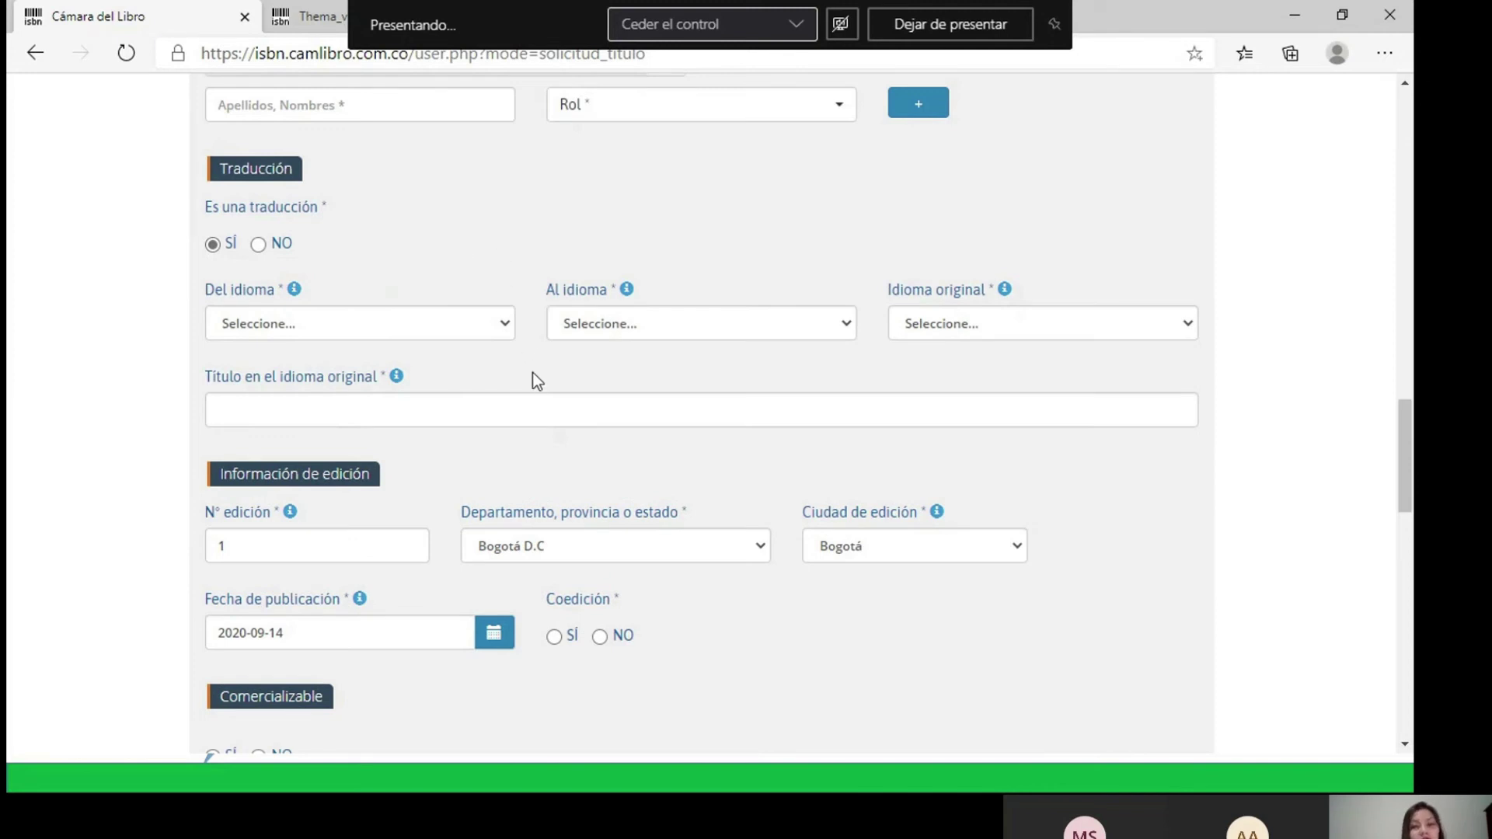
mouse_move(292, 294)
click(262, 251)
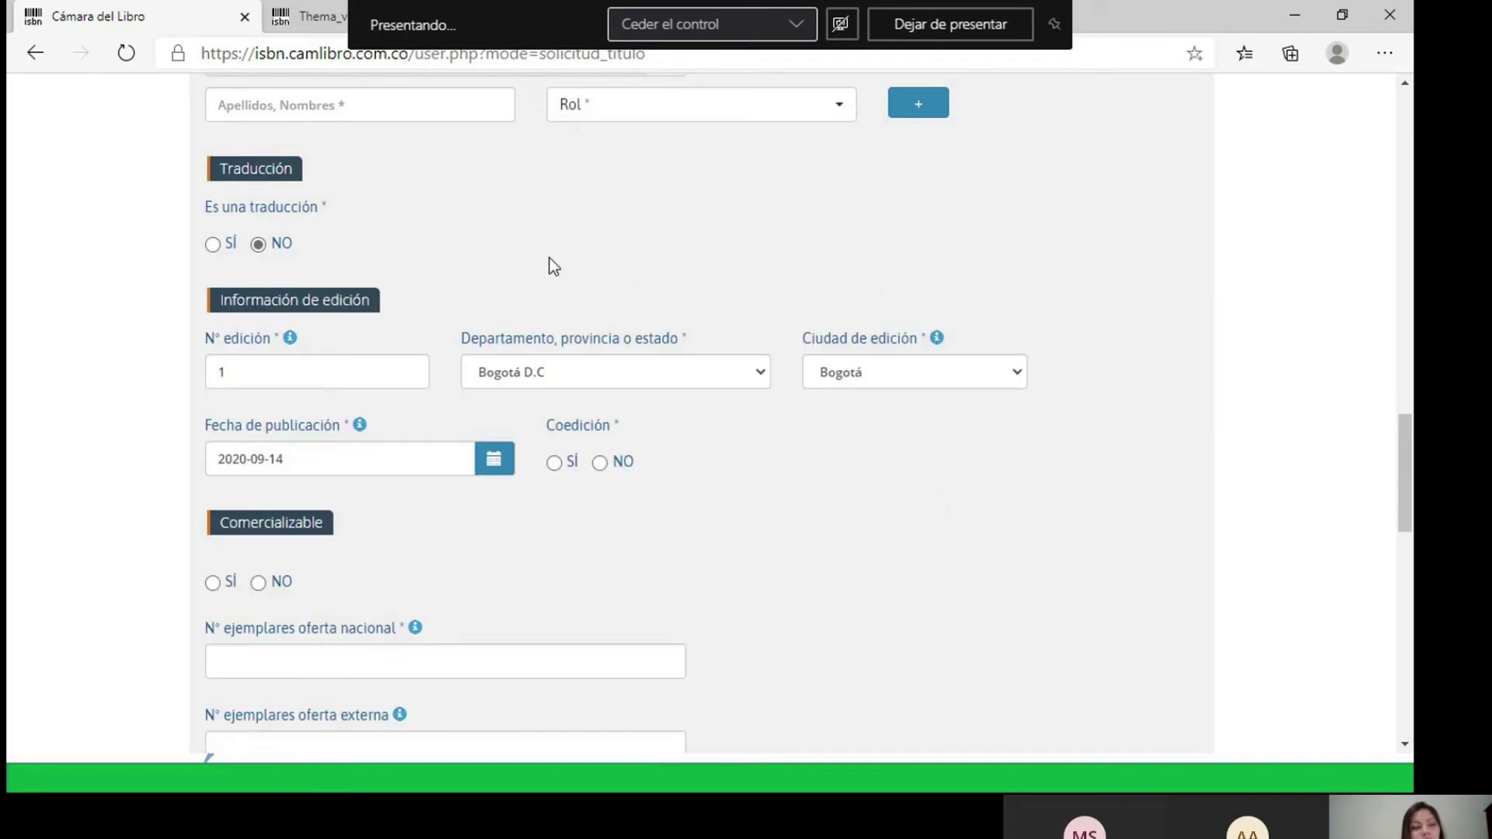
scroll(547, 258, down, 1)
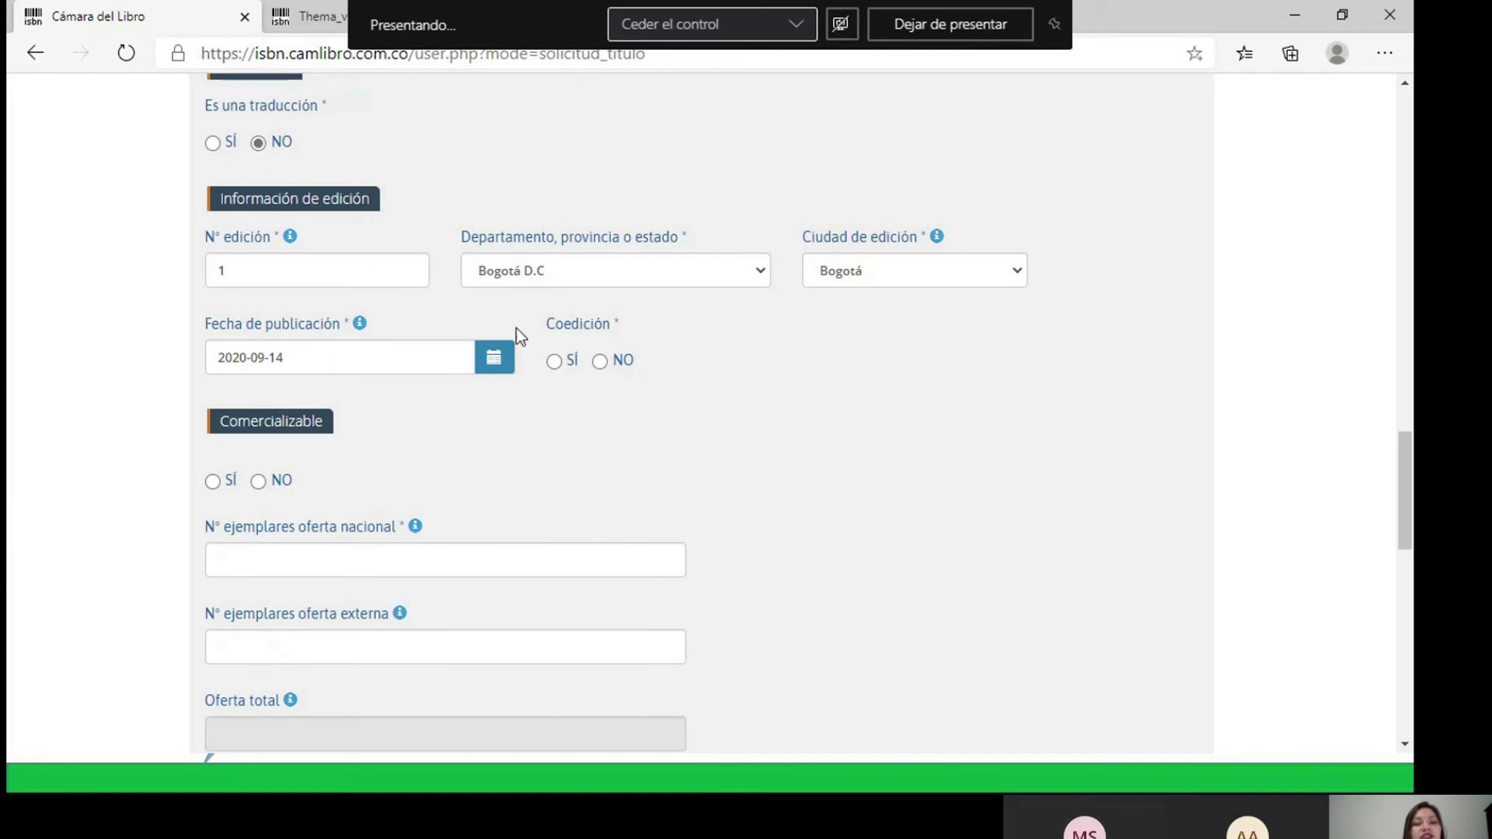
- Keep N° edición at 1 and open the Fecha de publicación calendar
mouse_move(296, 246)
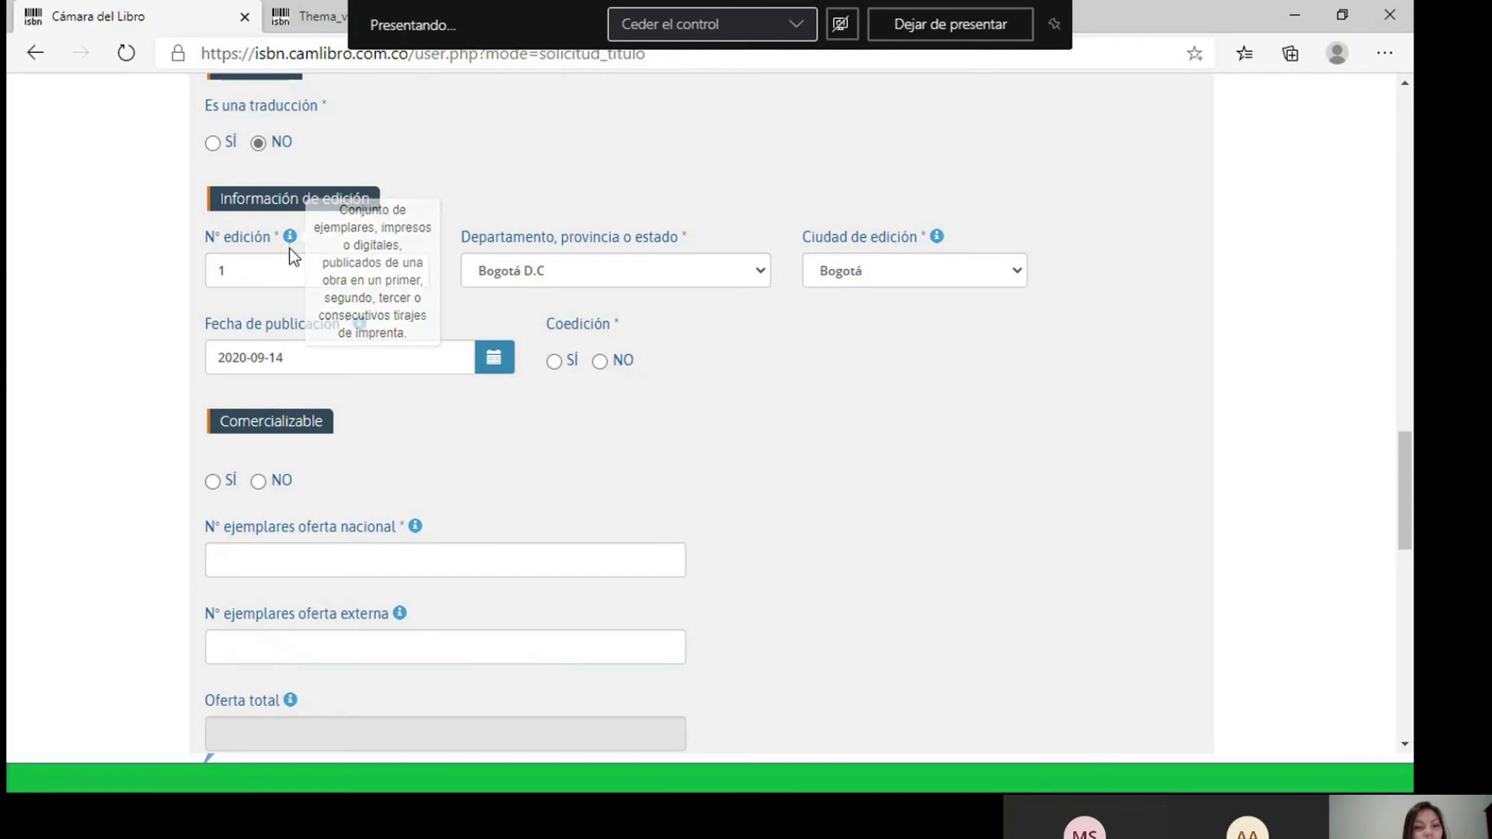
double_click(263, 267)
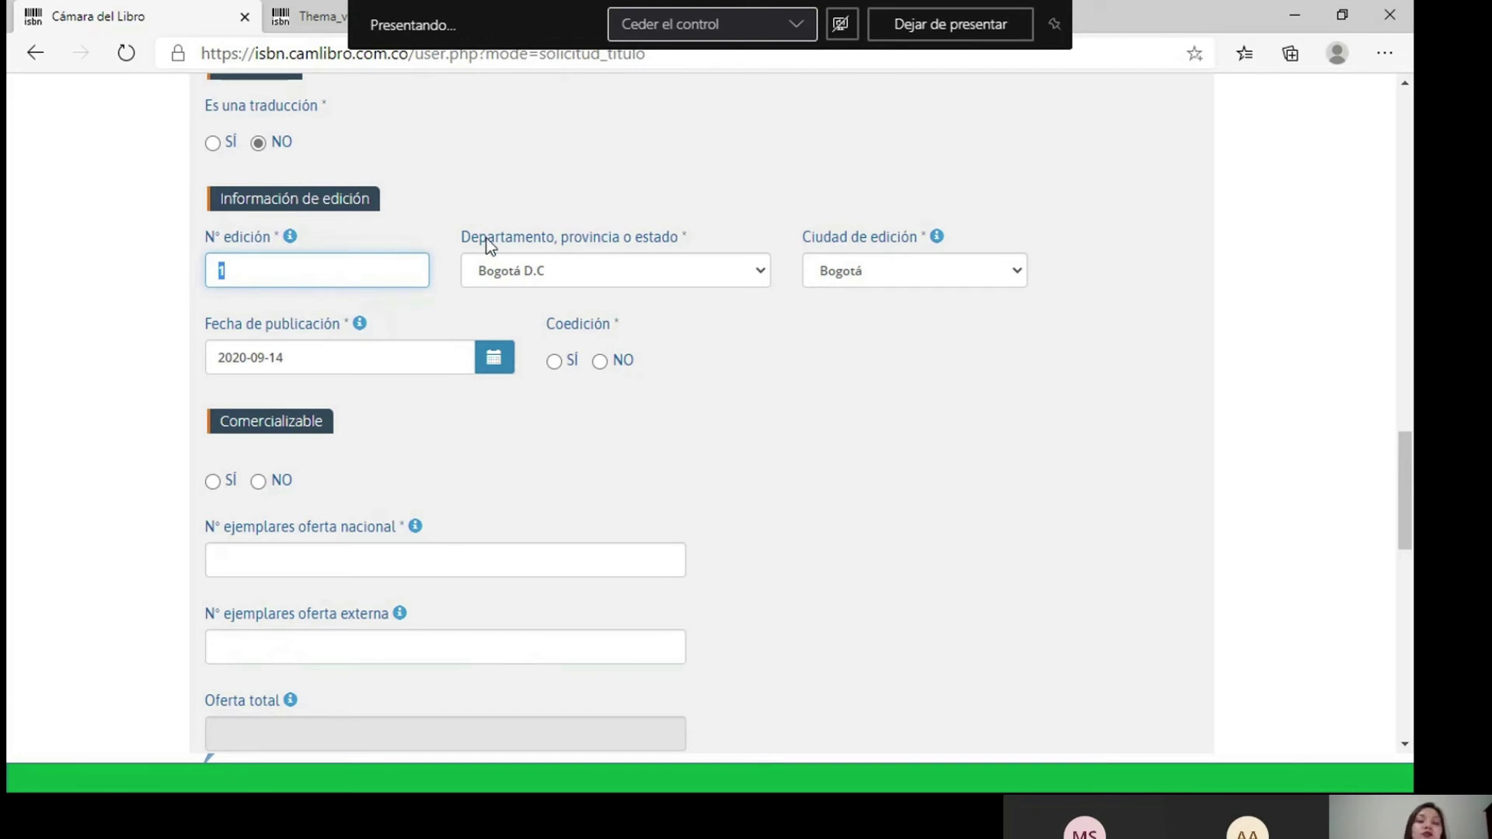
click(381, 275)
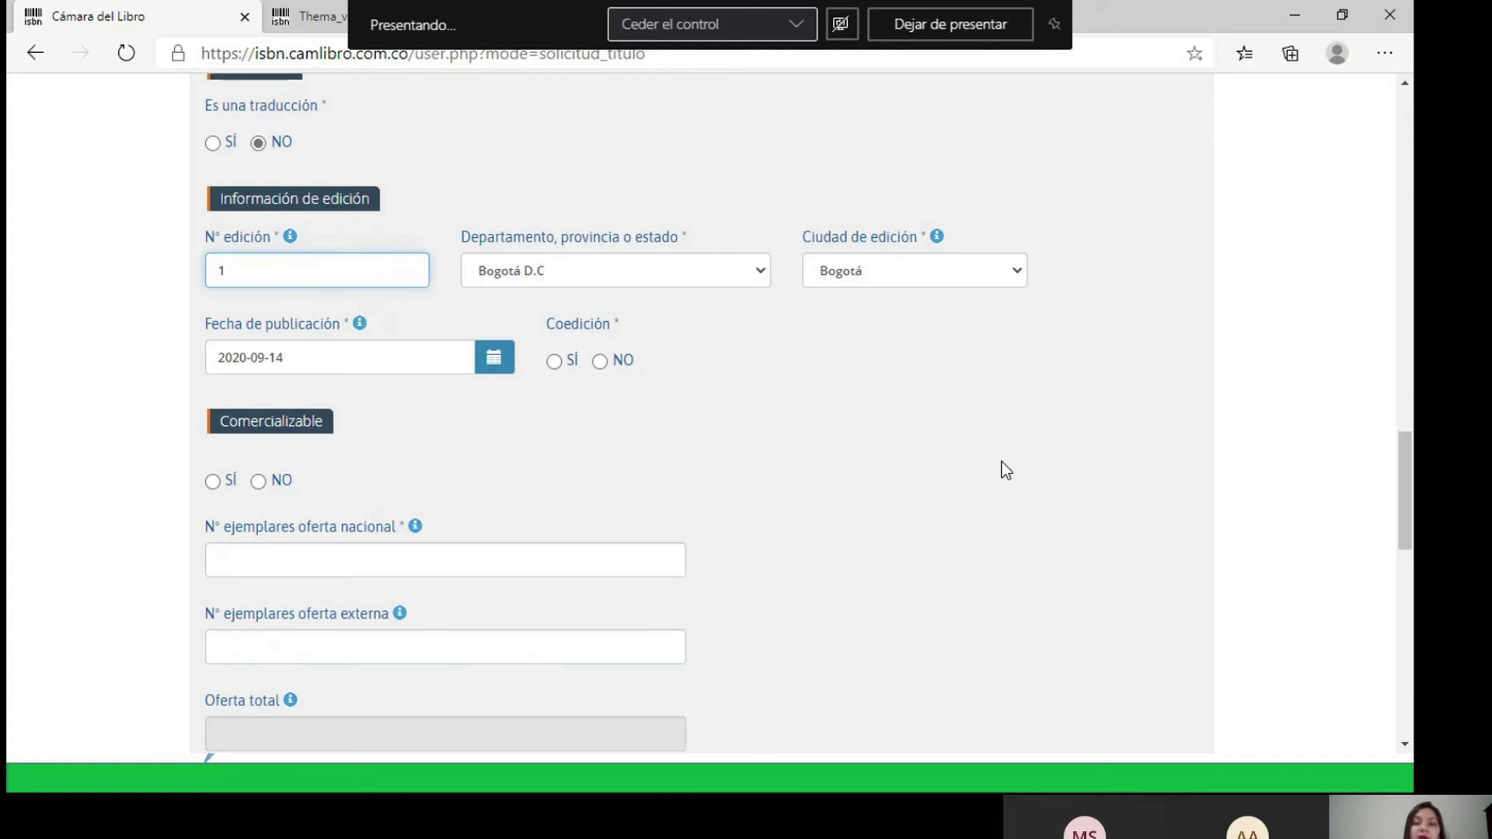
scroll(1003, 466, down, 4)
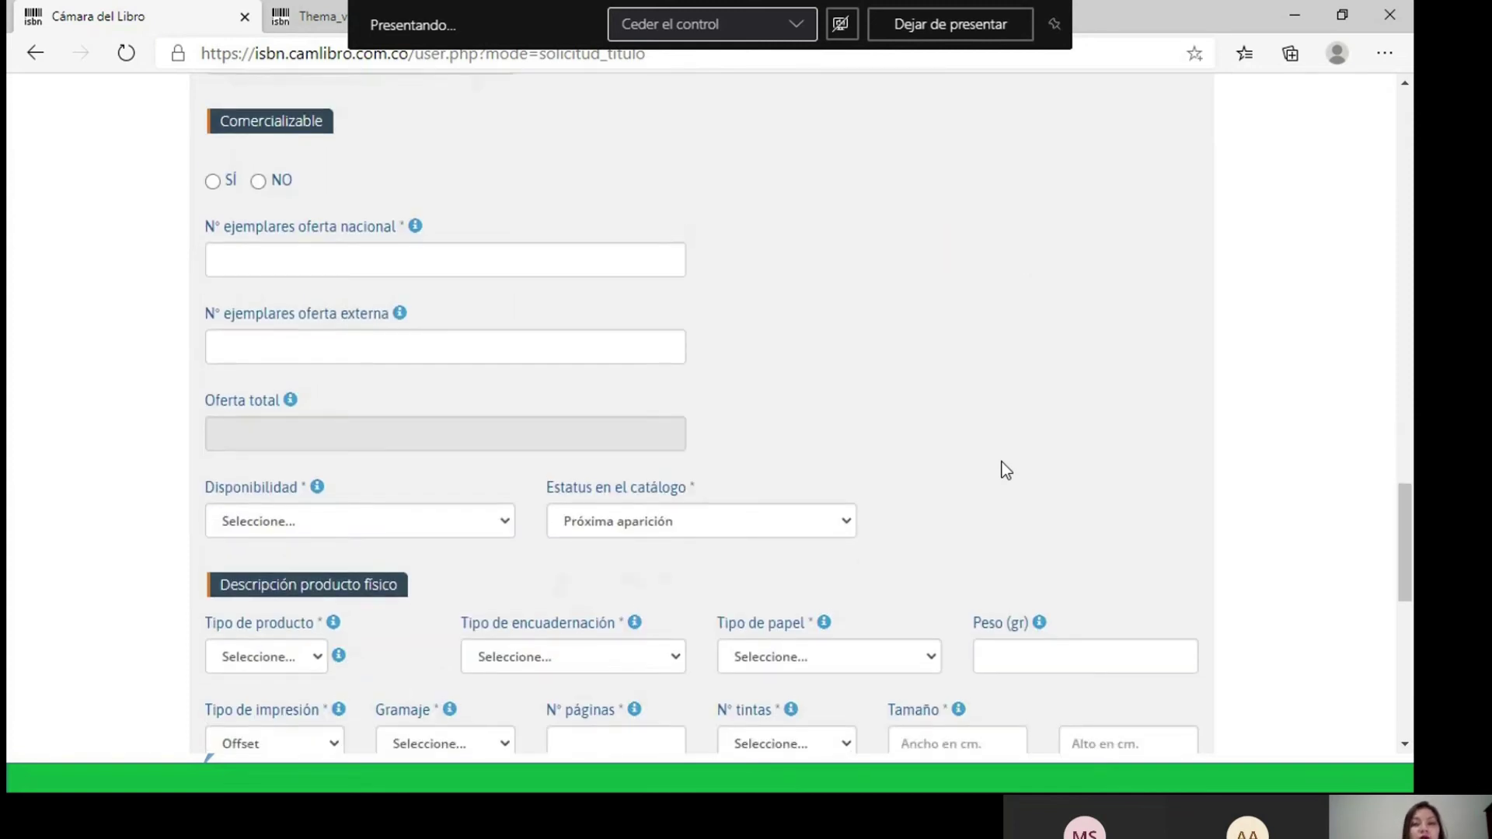
scroll(1001, 466, up, 1)
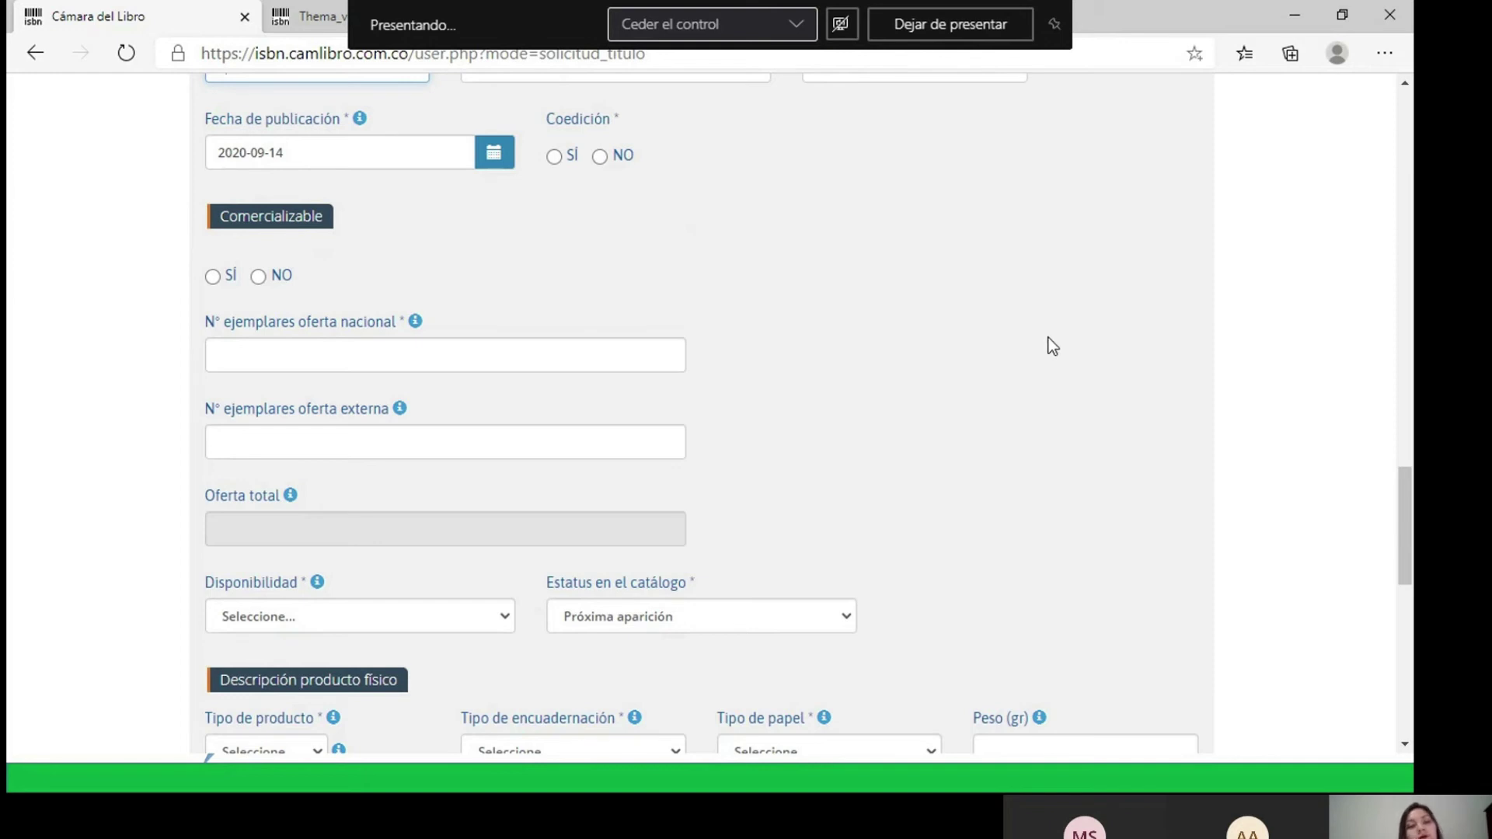
key(Tab)
key(Tab)
key(Tab)
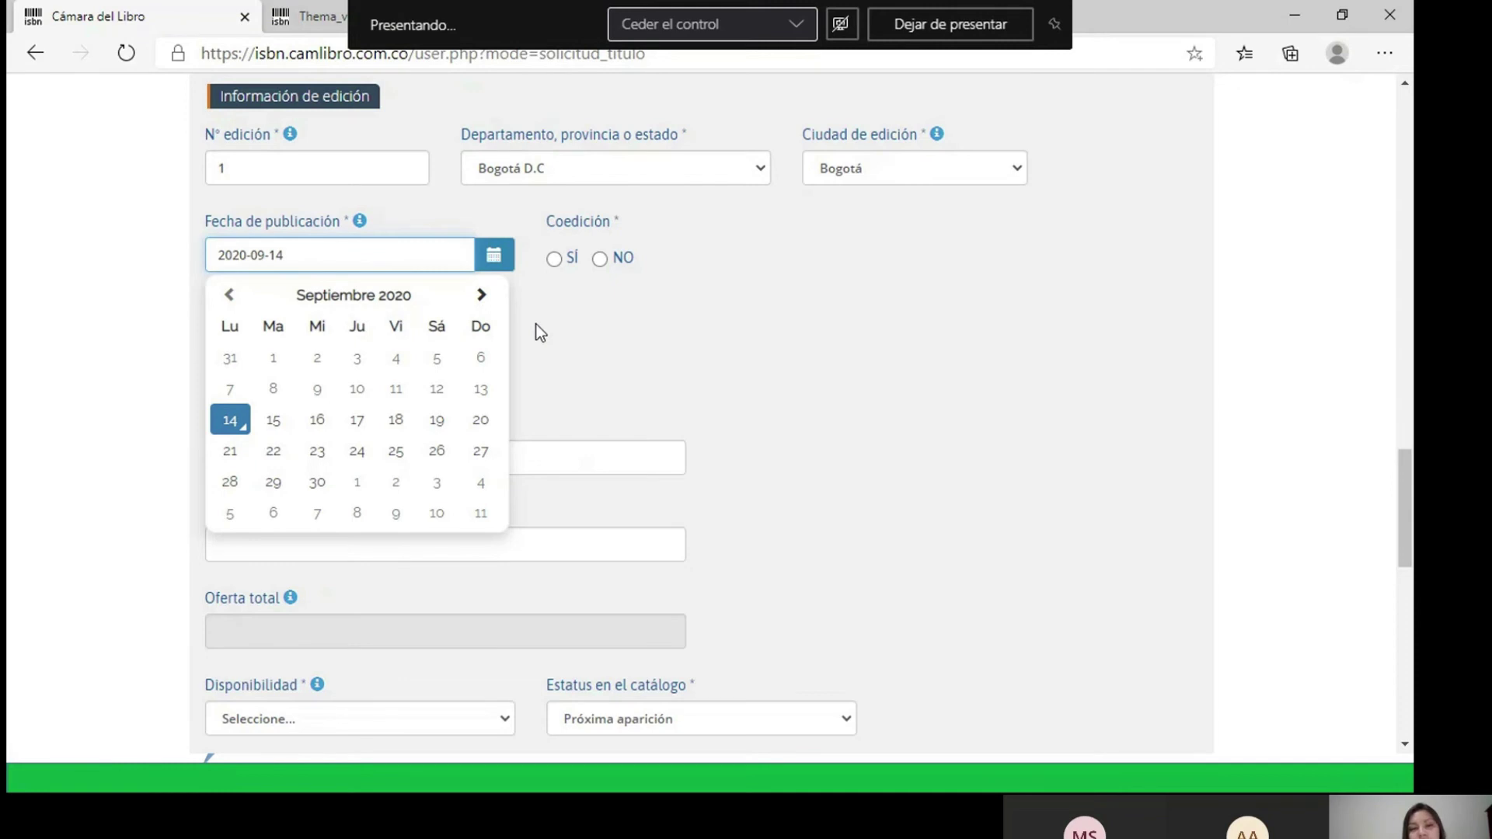
- Set the publication date to 2020-09-30 and Coedición to NO
click(319, 486)
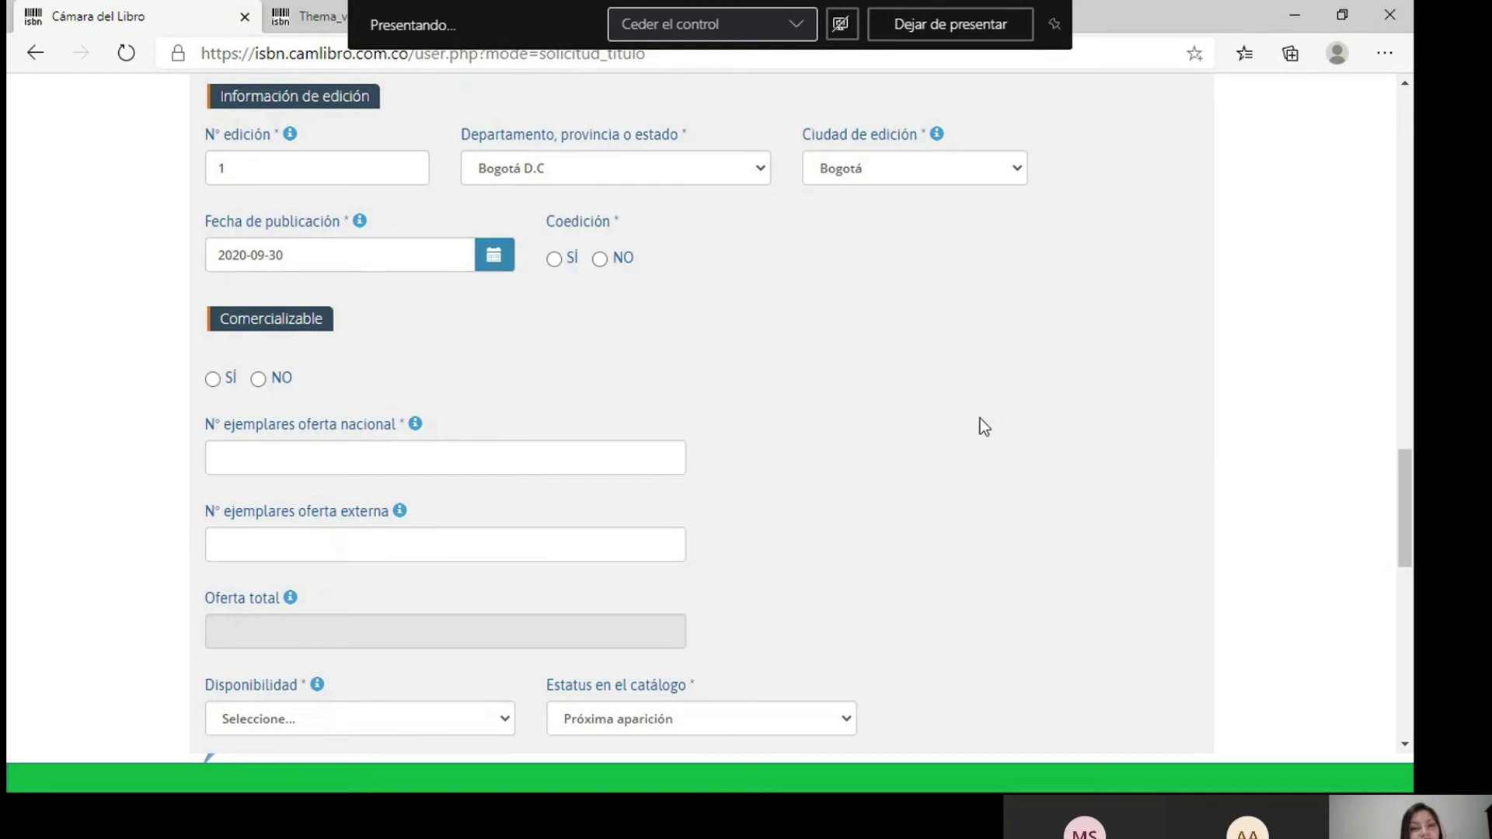
click(553, 260)
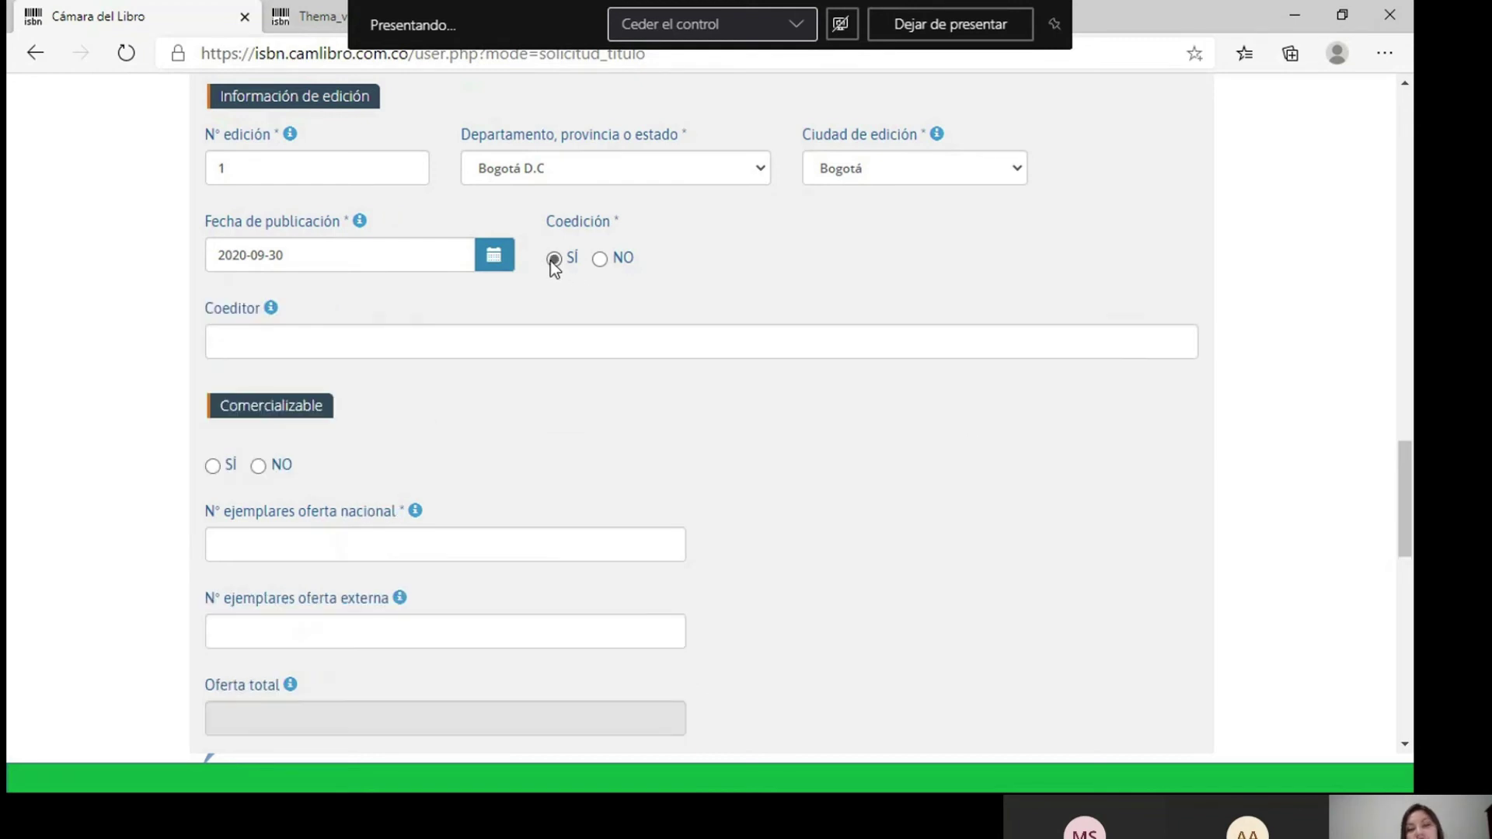
click(399, 344)
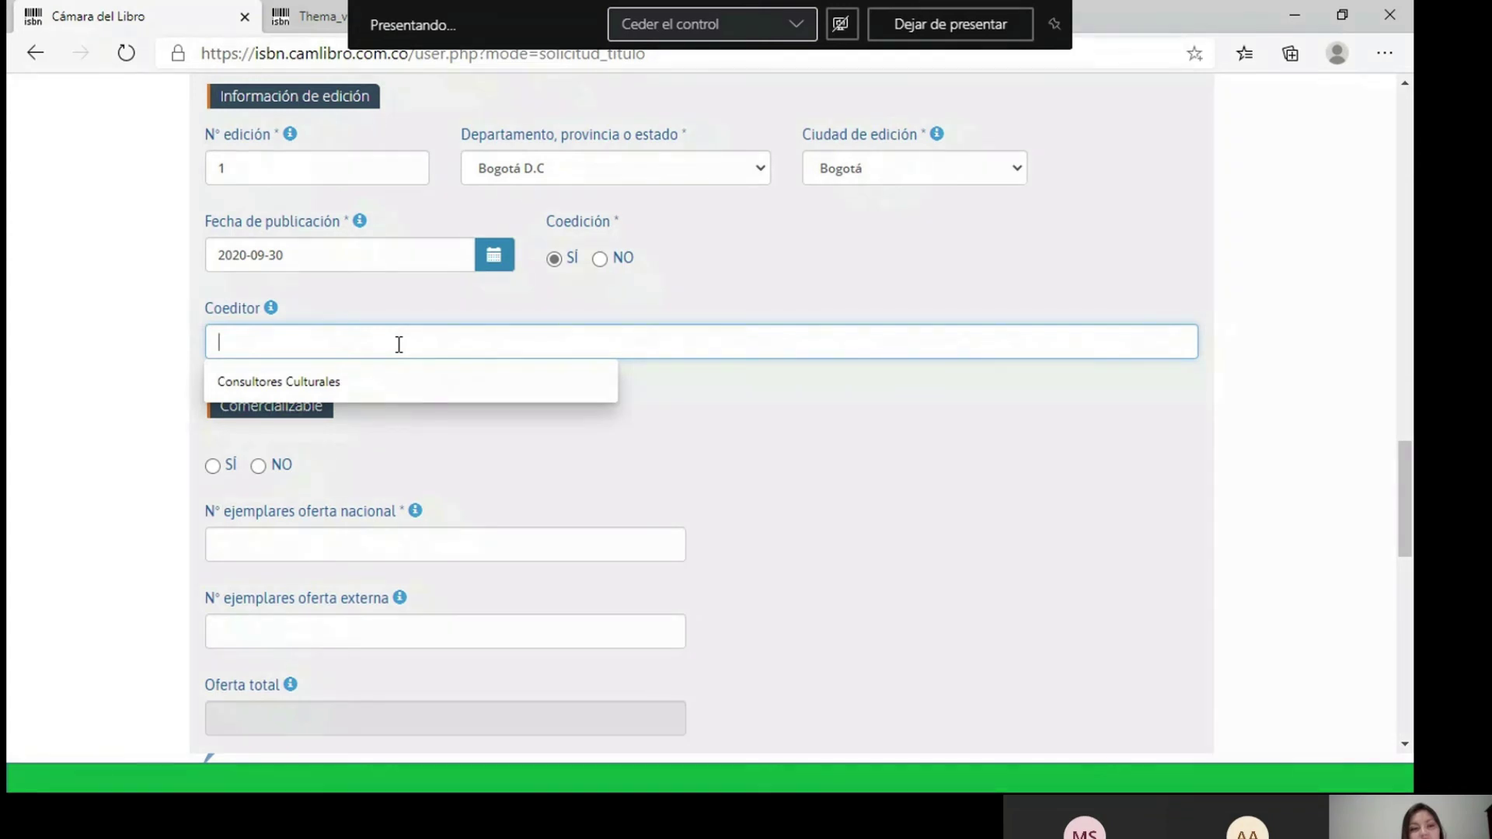
click(599, 258)
- Leave the copies offered abroad field empty
scroll(336, 288, down, 1)
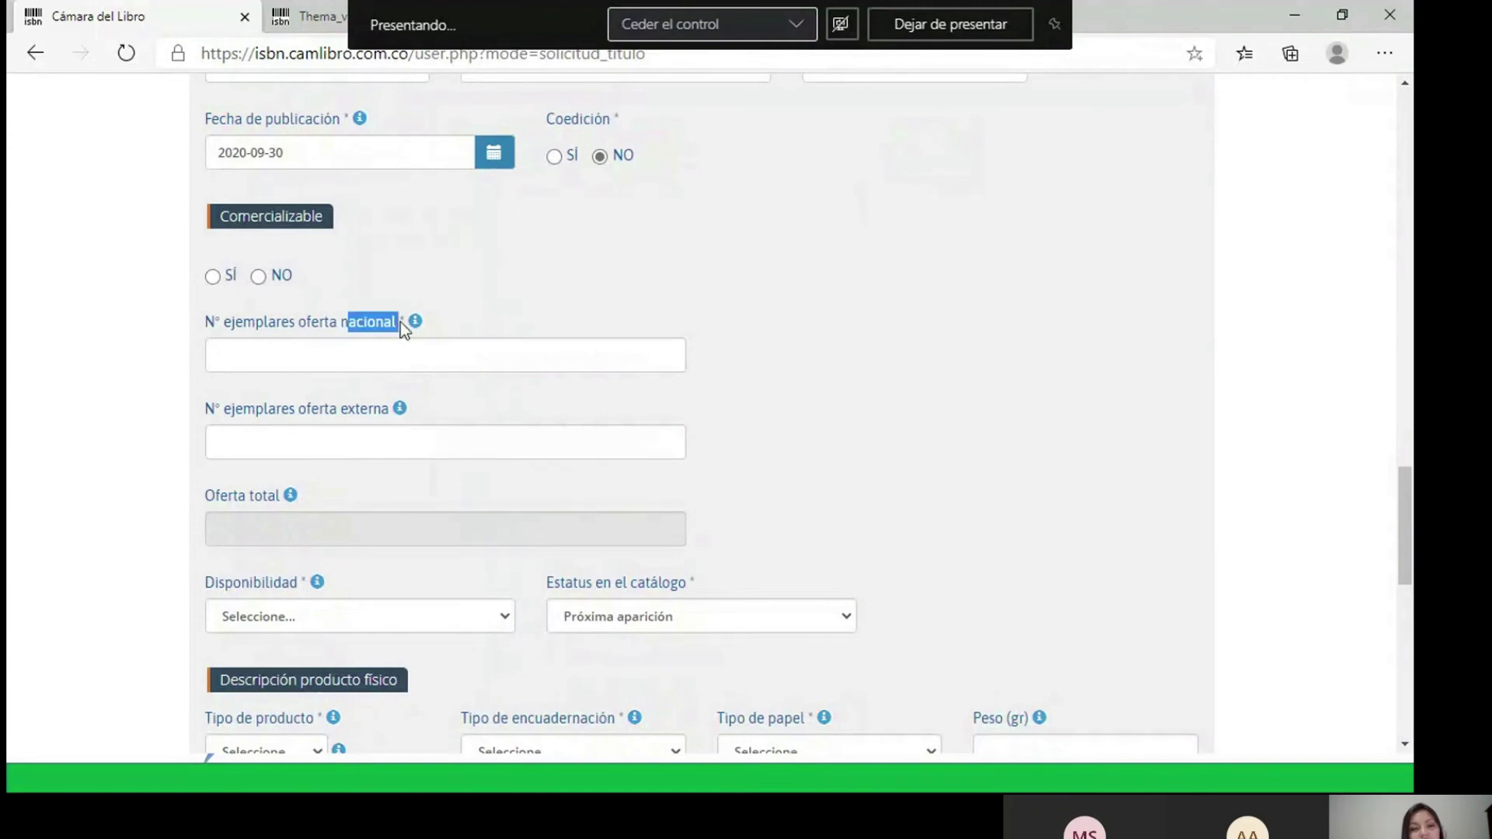
drag(347, 409, 400, 408)
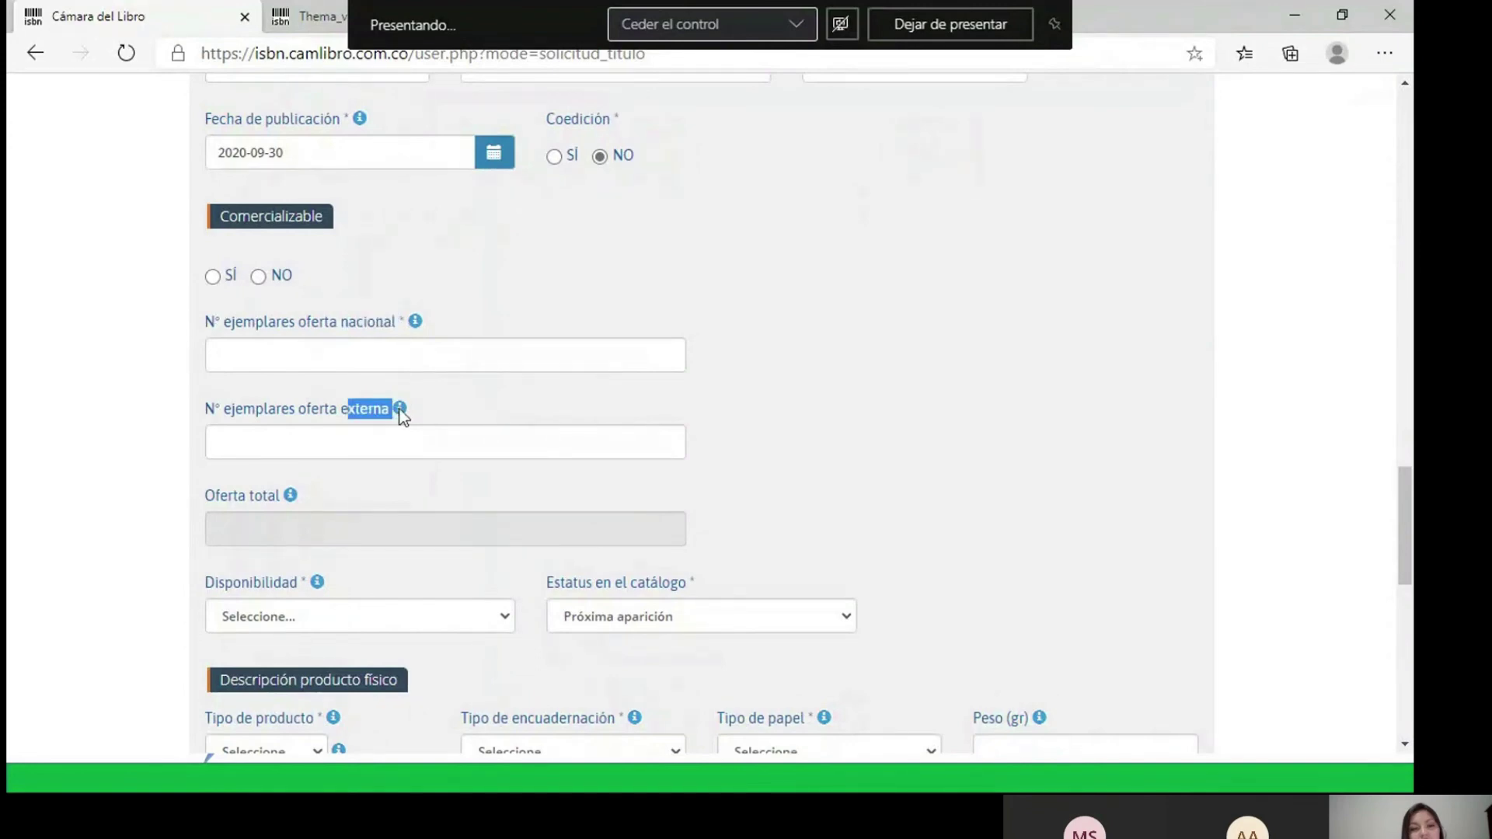
click(368, 445)
key(Escape)
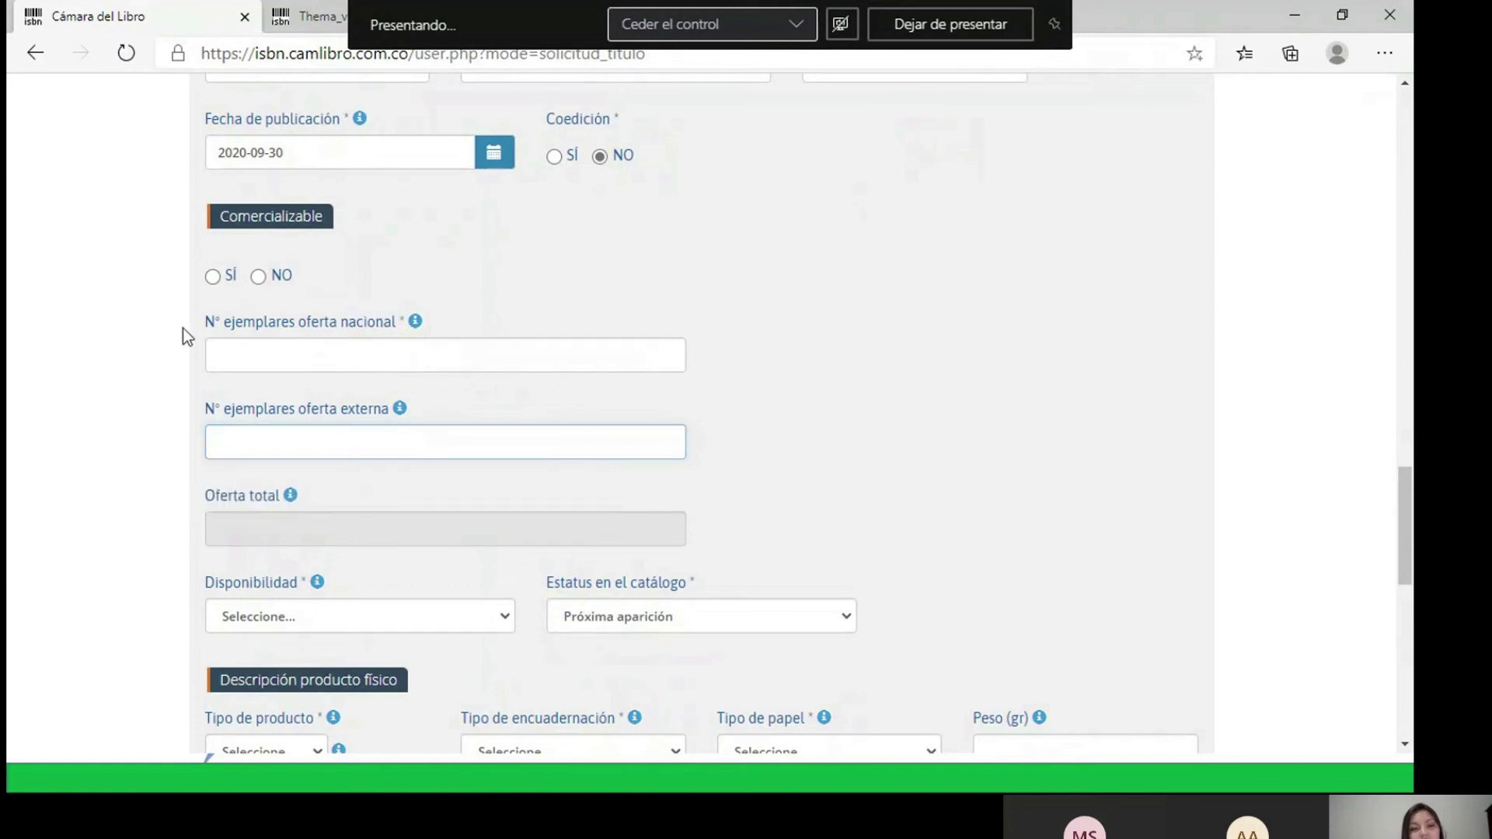
click(211, 278)
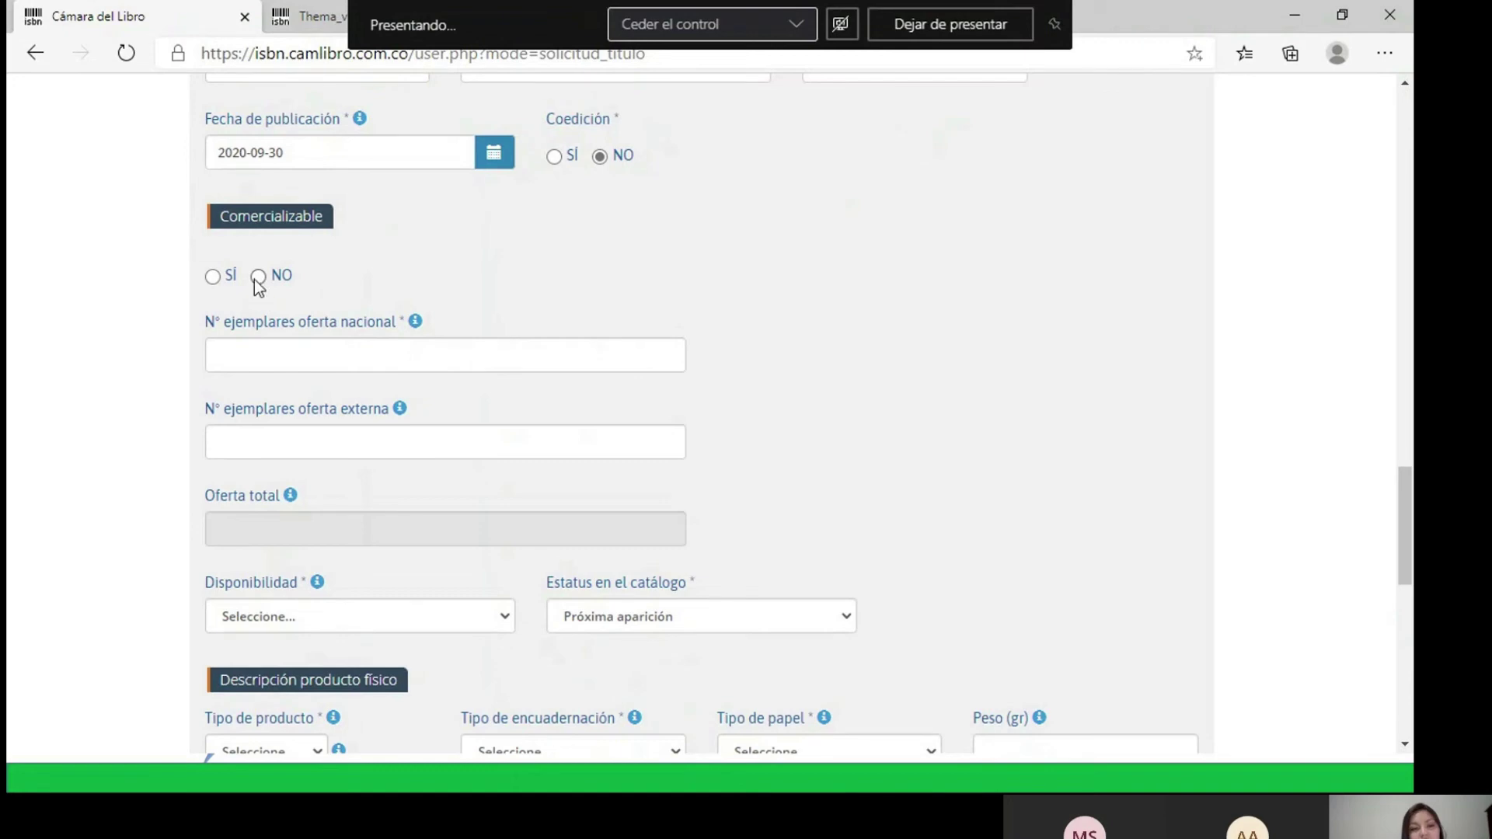
- Set Comercializable to SÍ, leaving the local-currency and dollar price fields empty
click(213, 276)
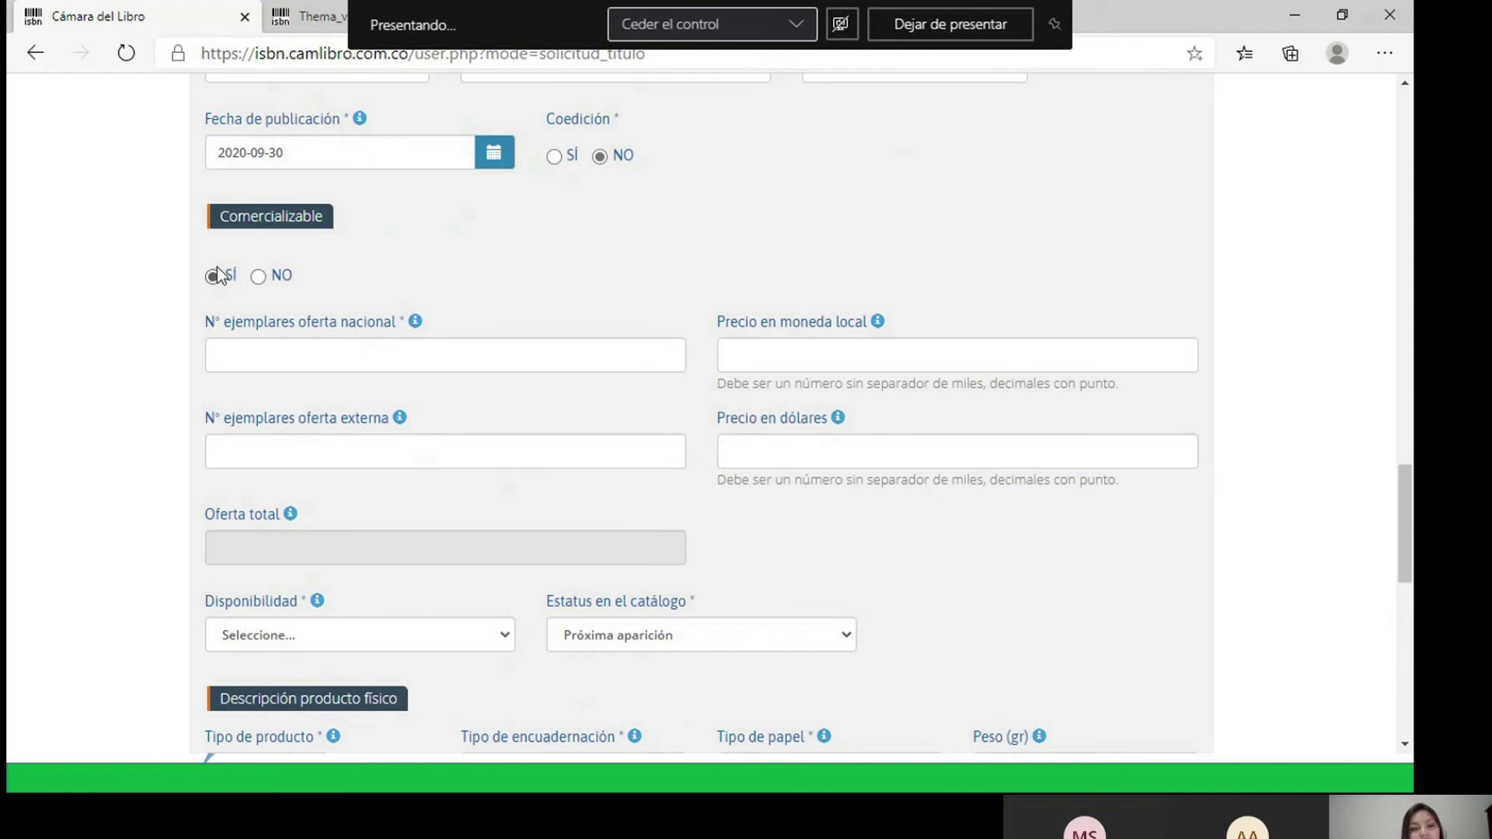
click(879, 366)
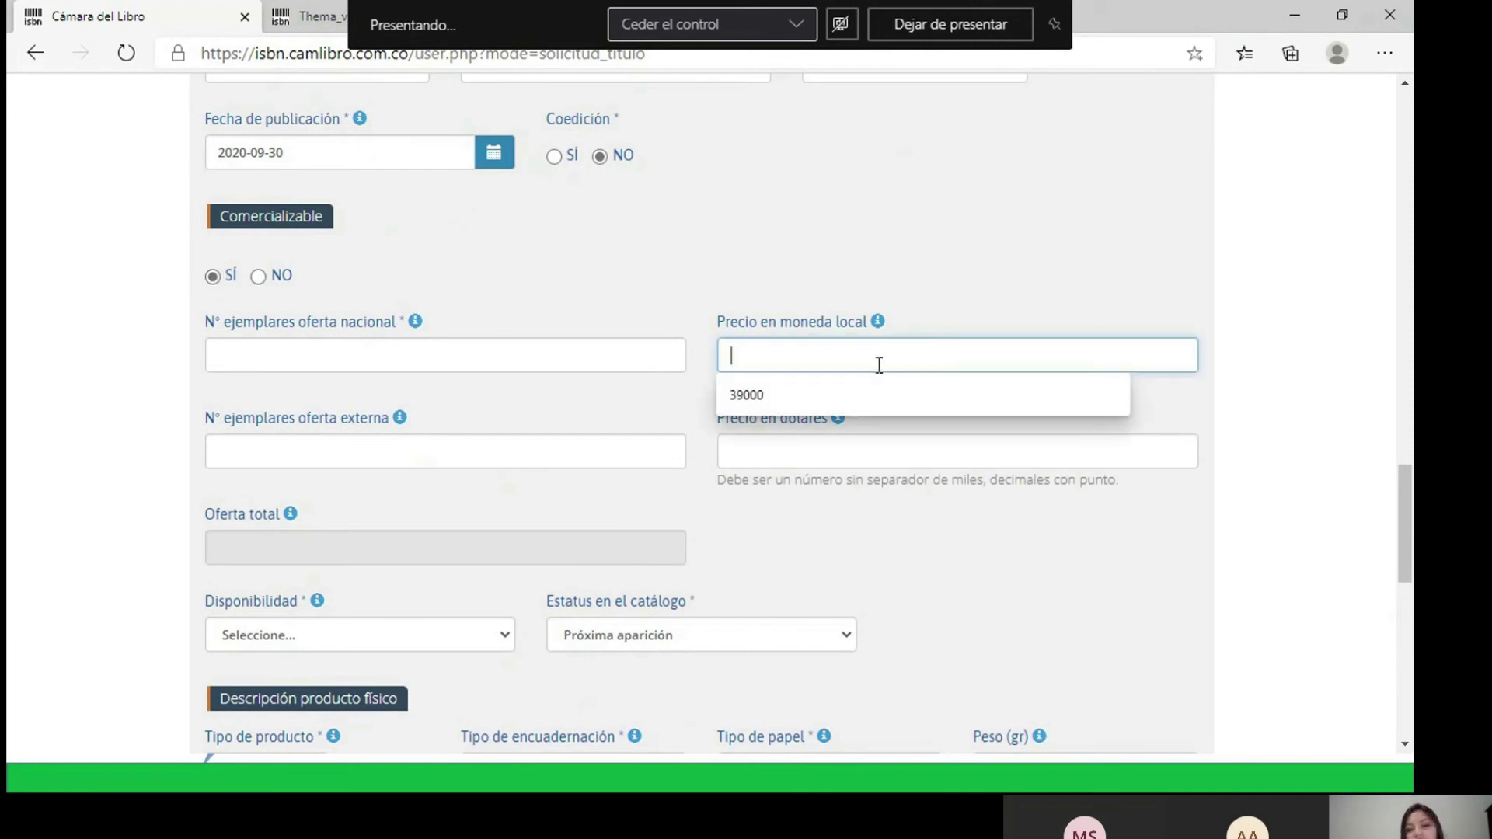
click(916, 319)
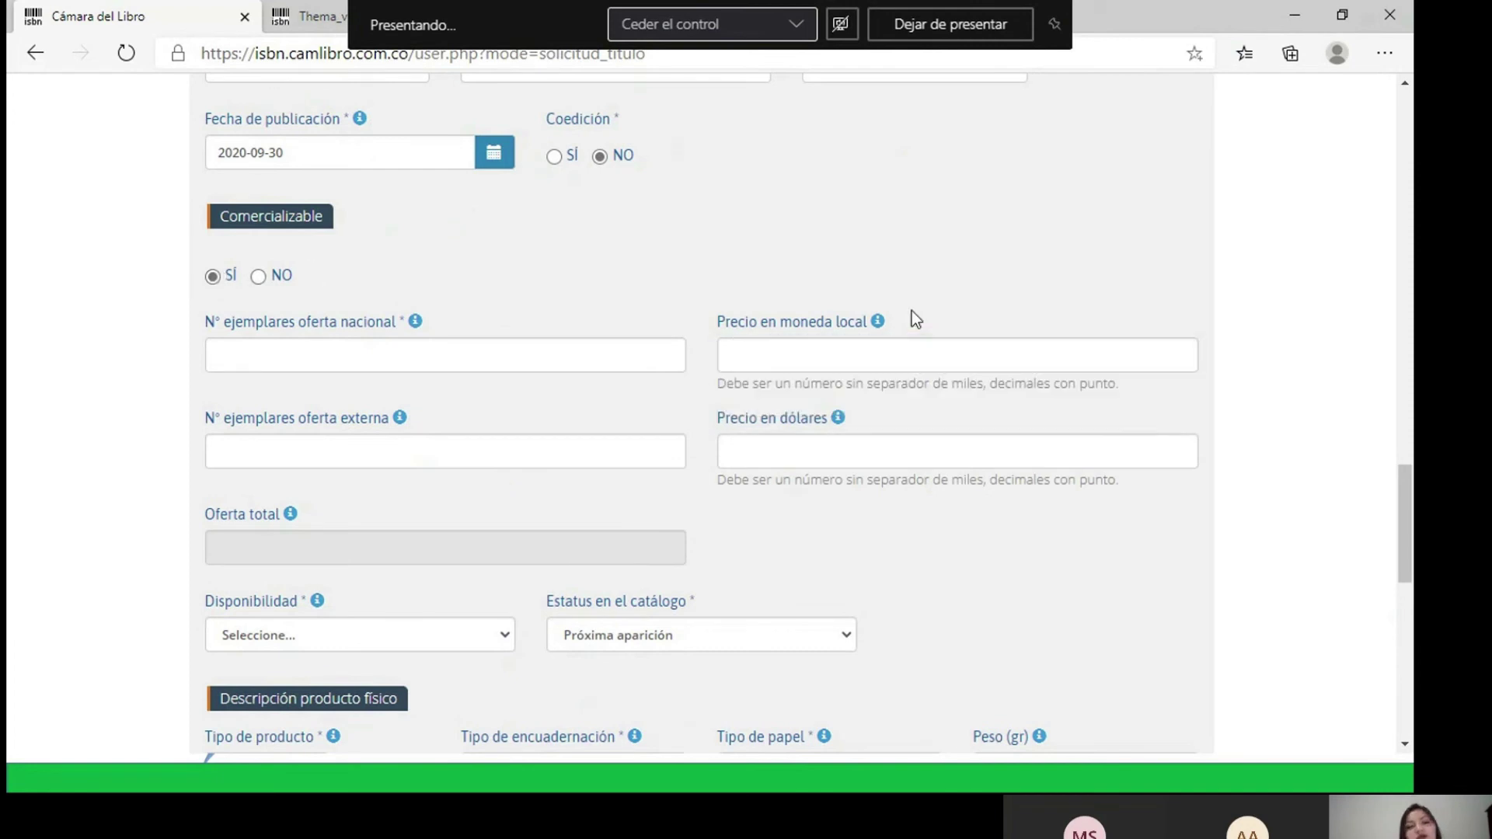
click(784, 450)
click(1003, 281)
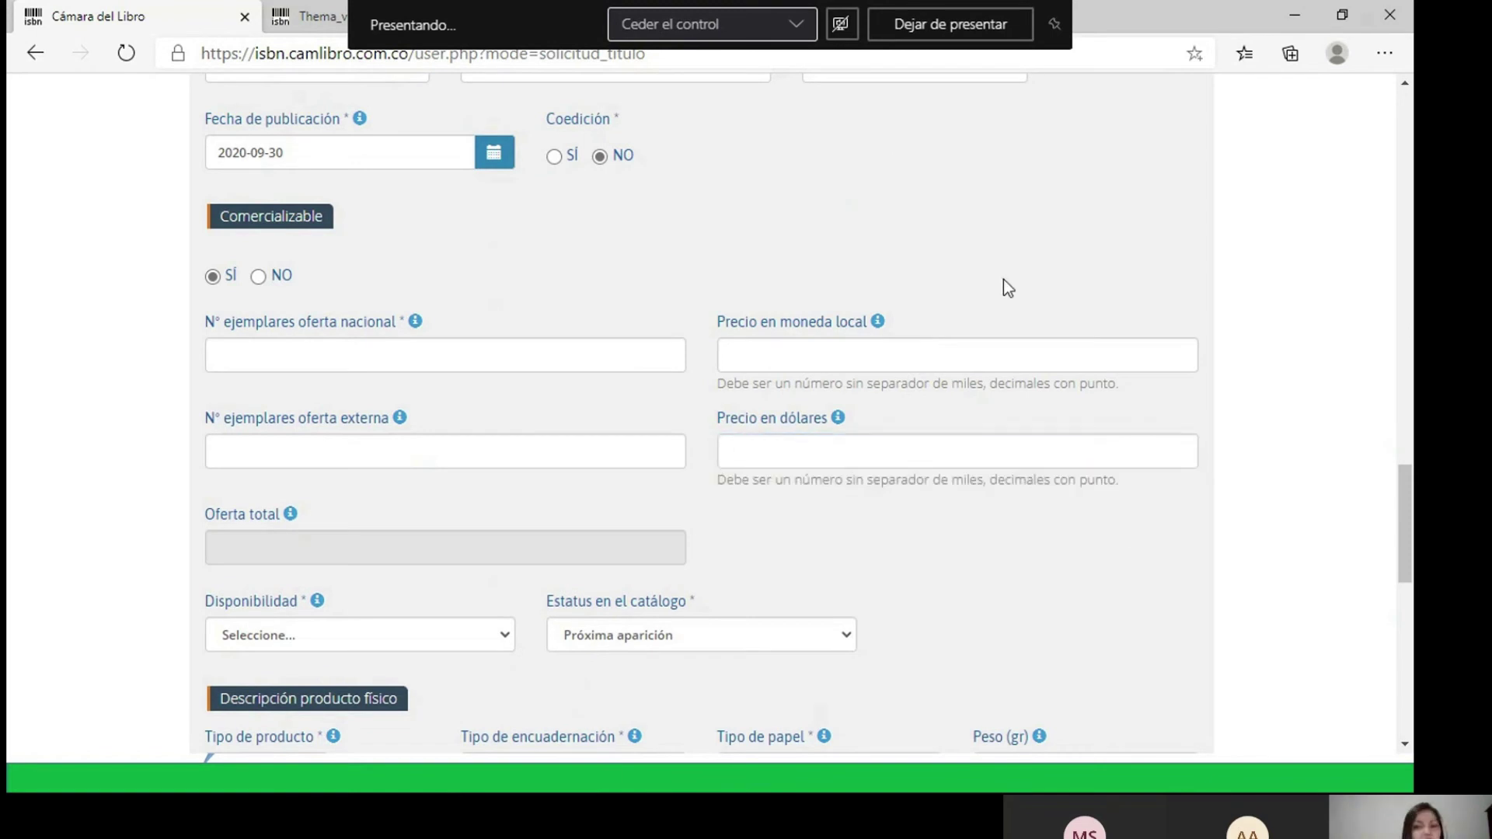
scroll(1005, 280, down, 1)
scroll(1008, 286, down, 2)
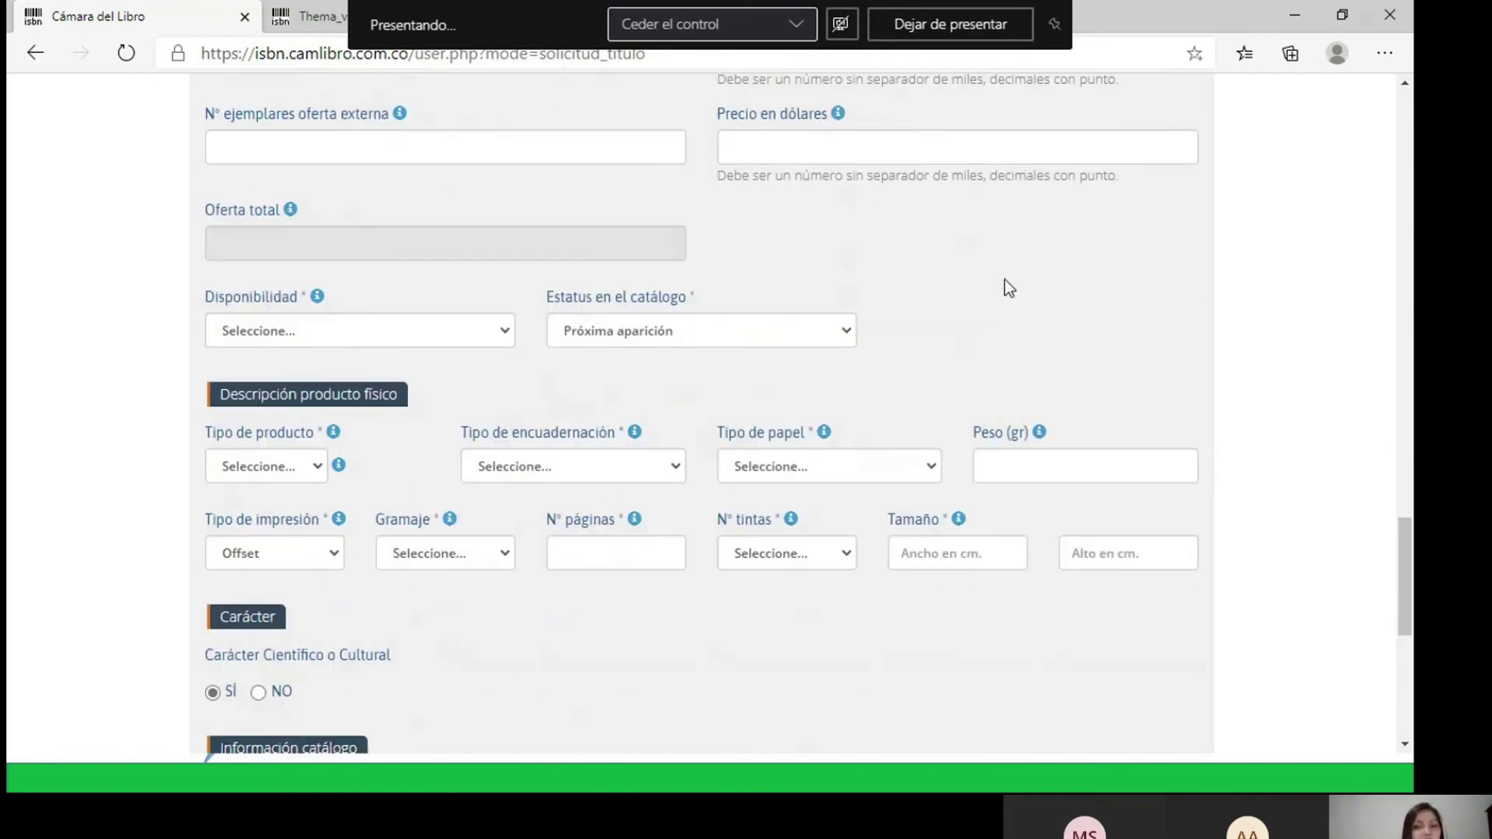
- Try the Disponibilidad options Disponible and Impresión bajo demanda (POD)
scroll(1008, 288, down, 1)
click(505, 254)
click(311, 290)
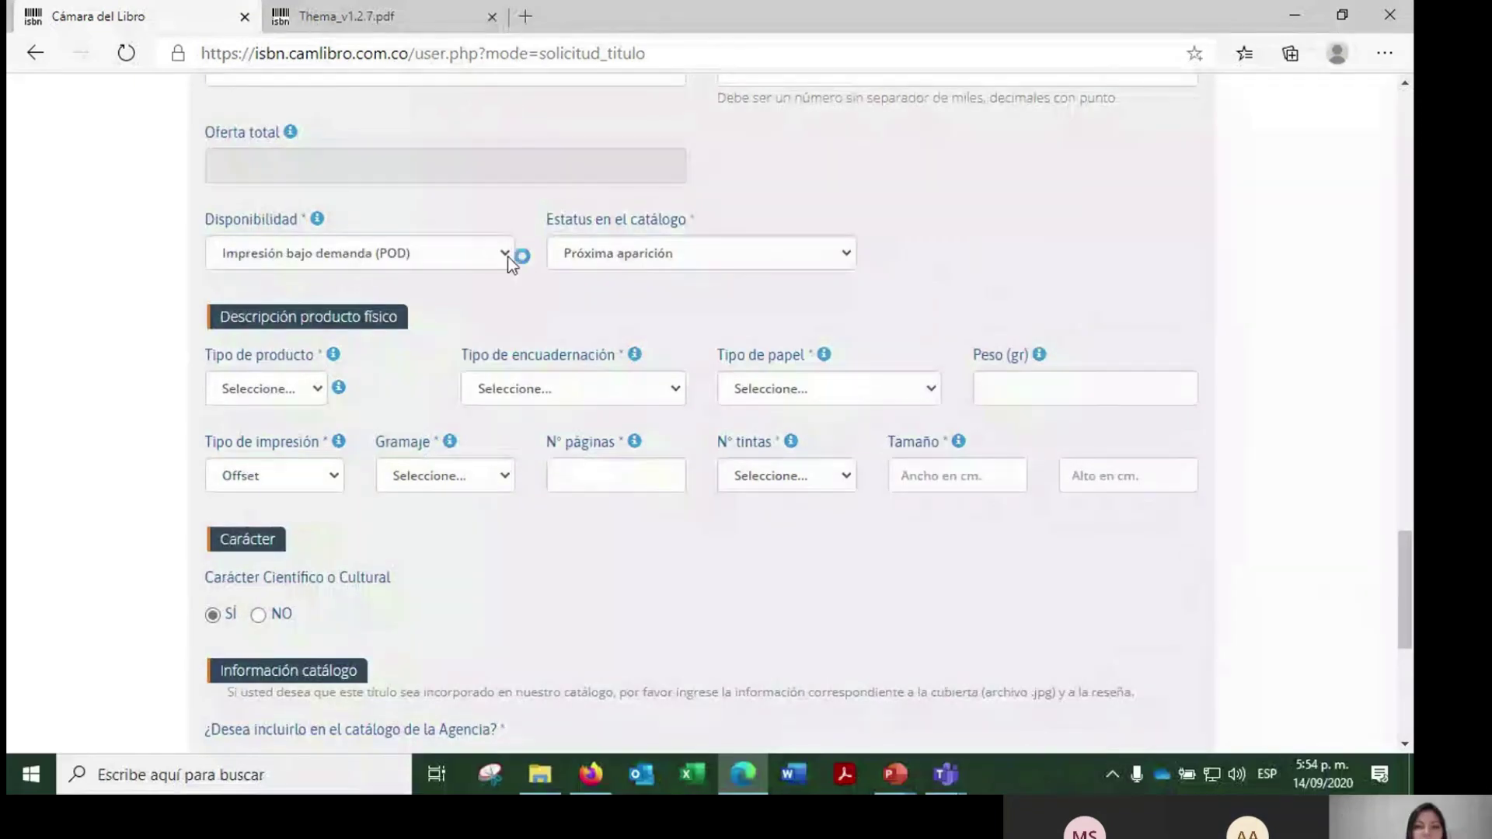
click(507, 256)
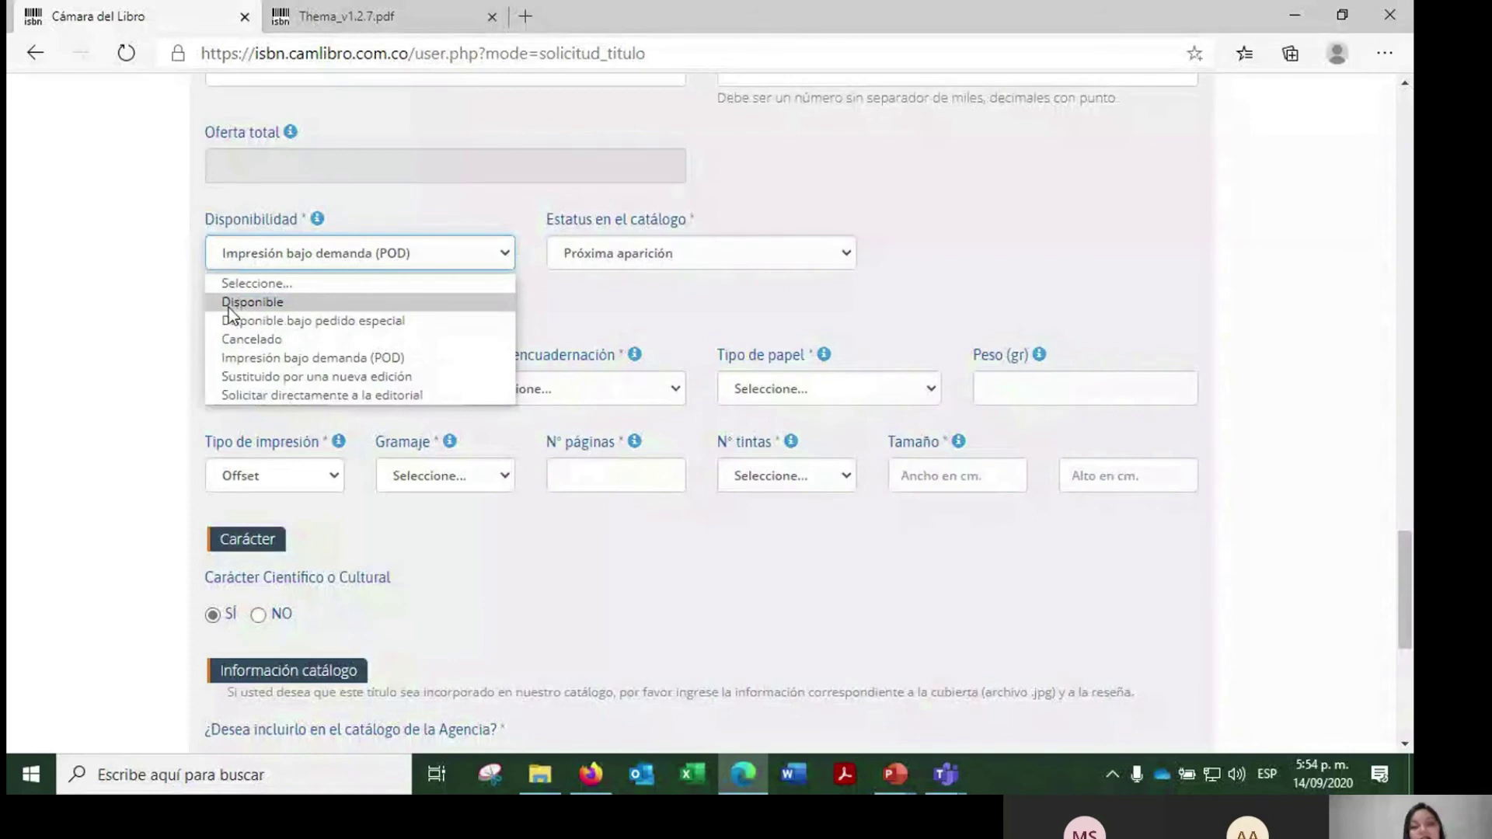
click(229, 308)
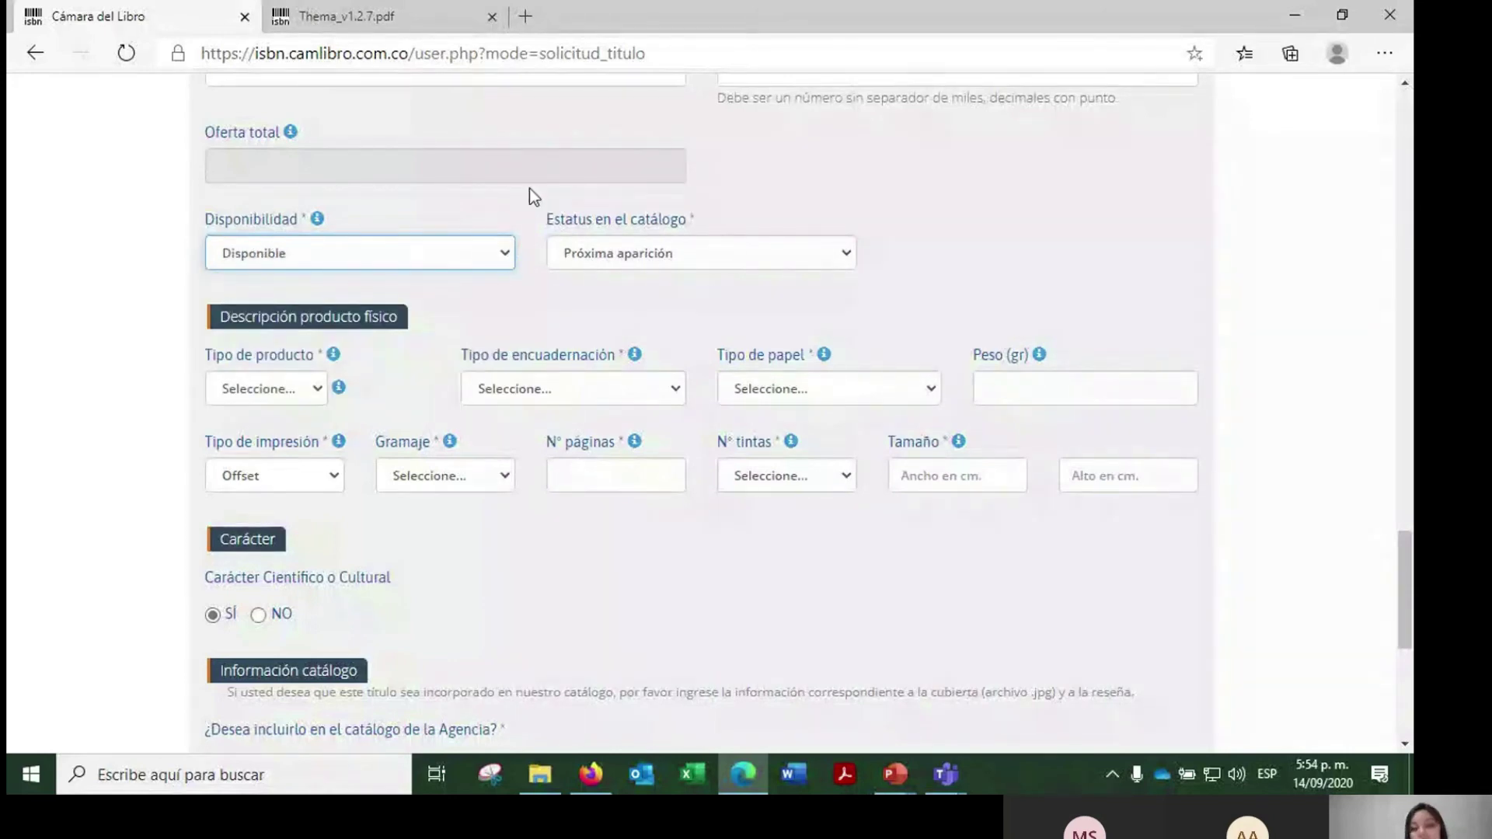
click(510, 255)
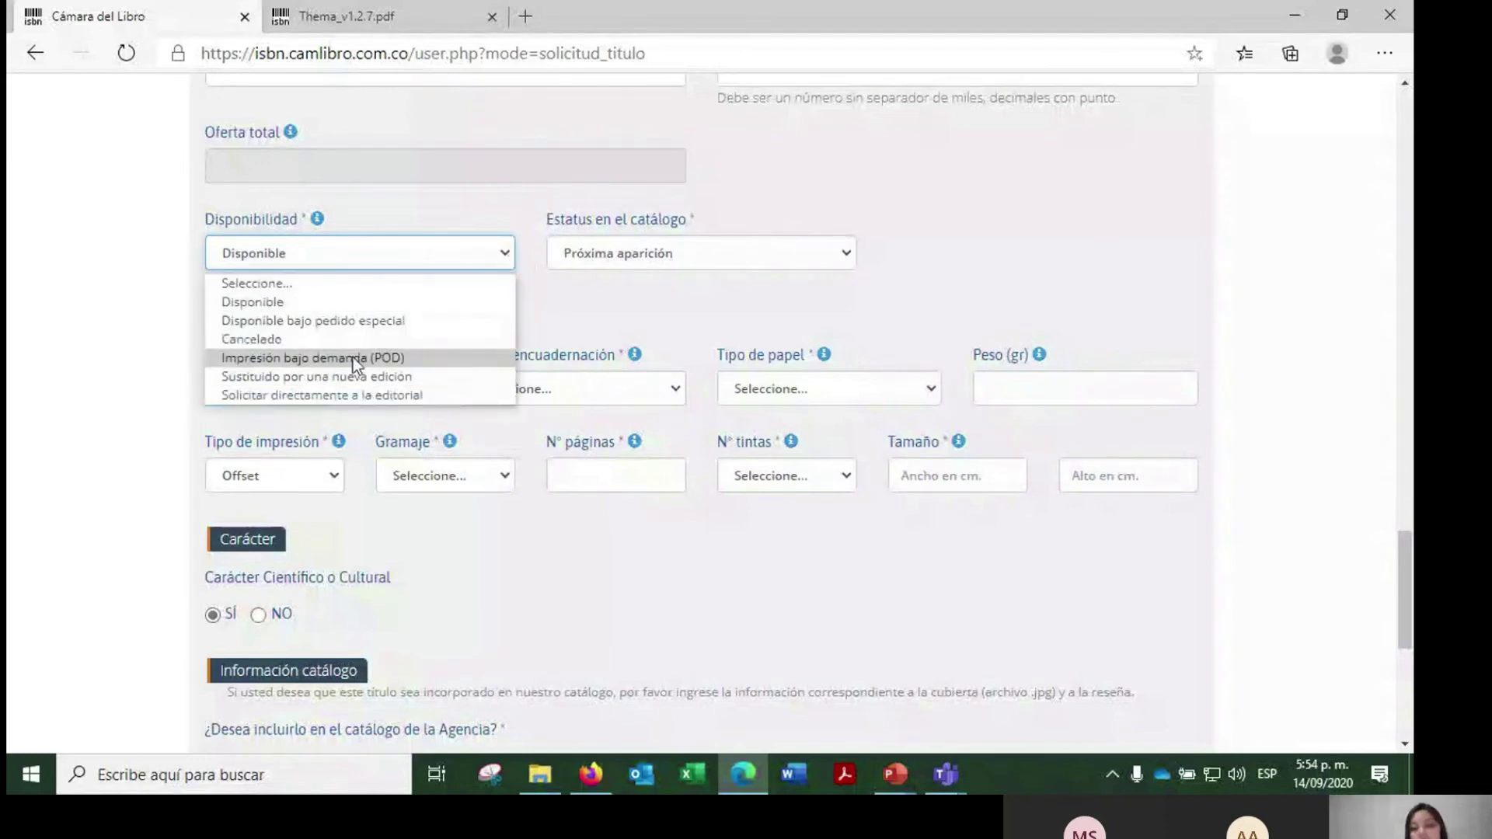
click(353, 358)
- Try Disponible bajo pedido especial, then settle Disponibilidad on Disponible
click(418, 258)
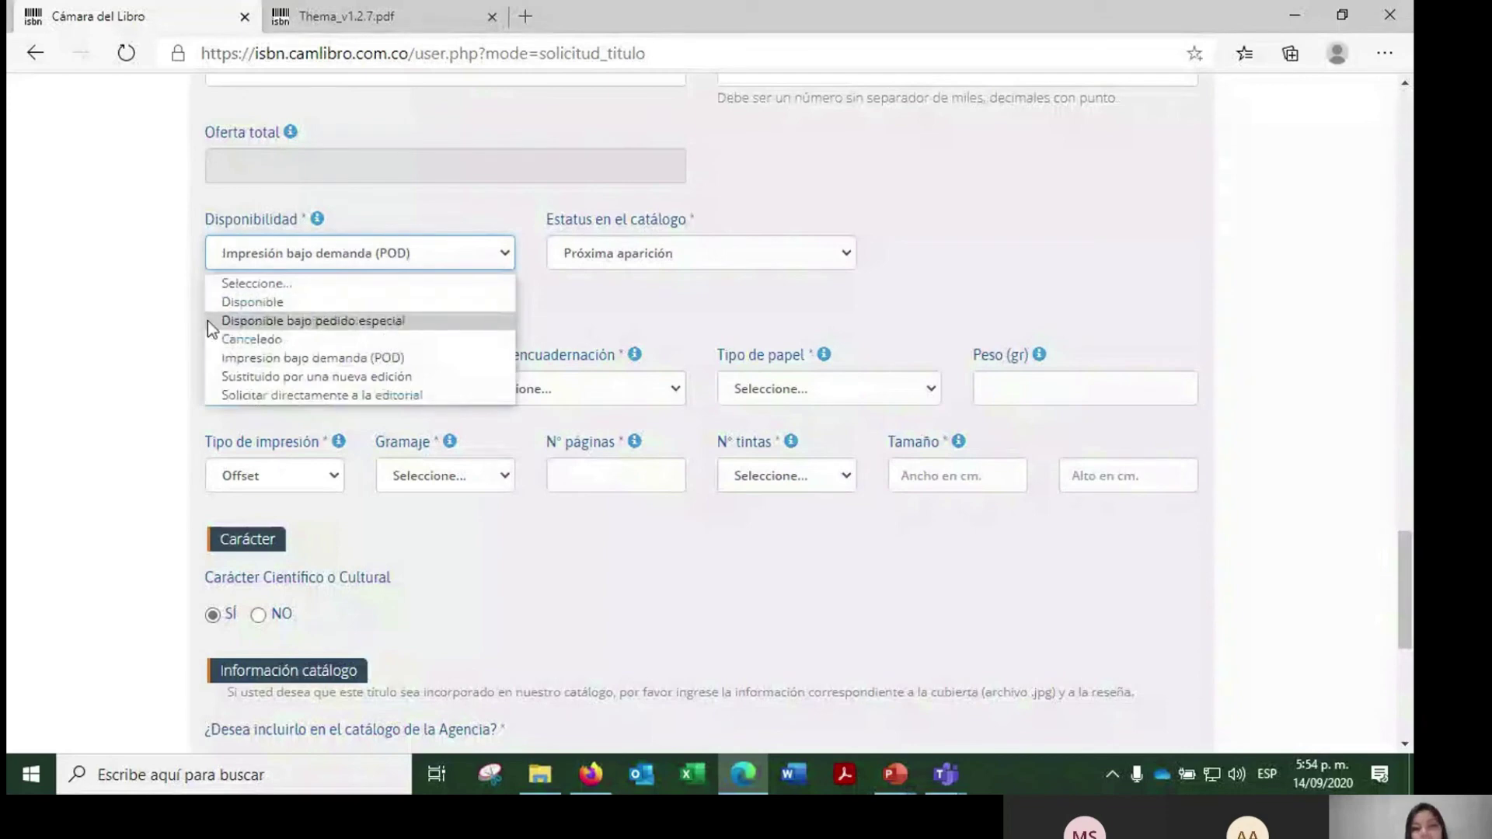
click(258, 321)
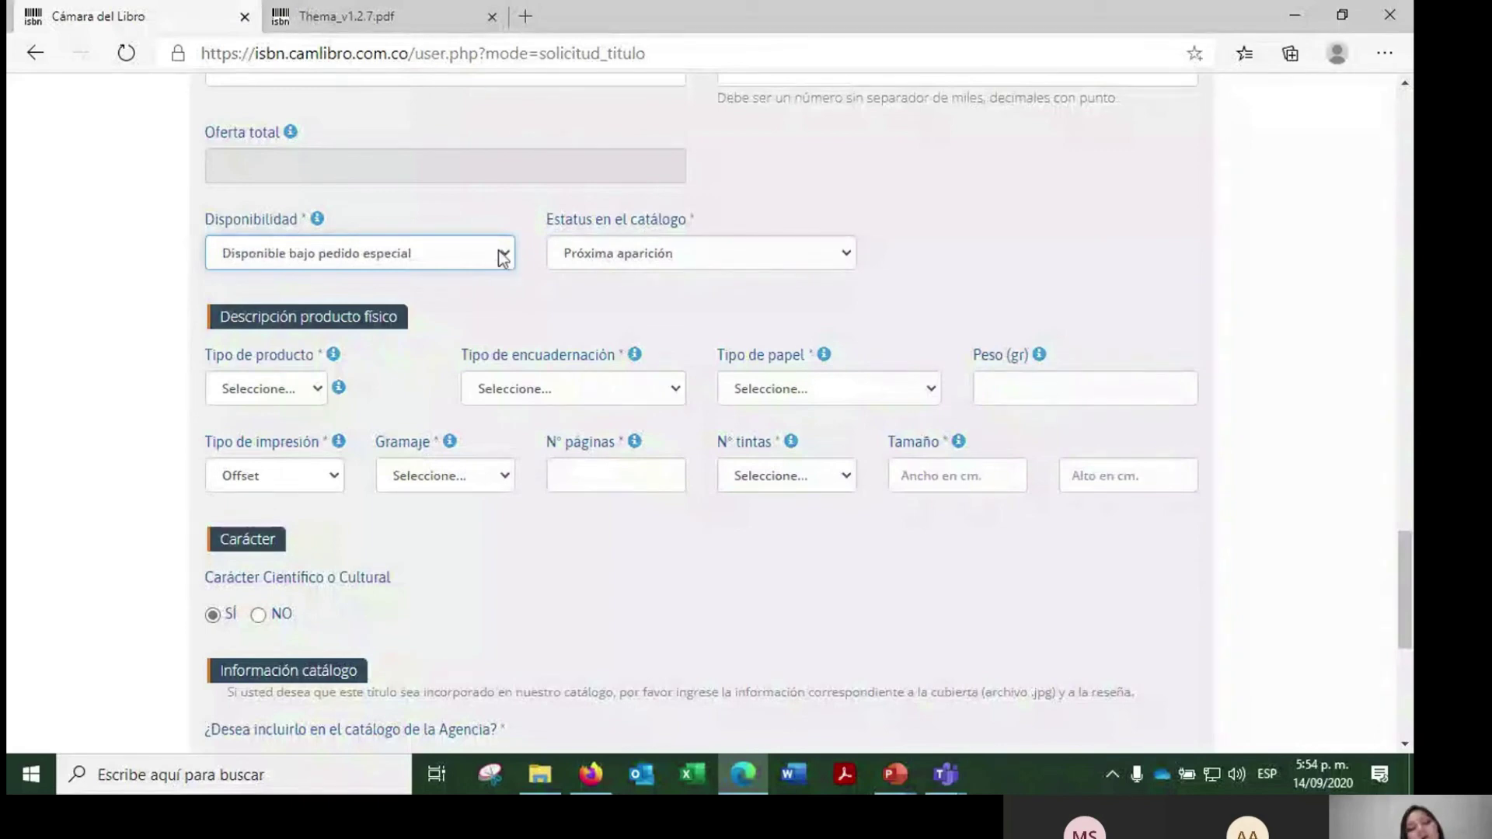
click(504, 253)
click(404, 319)
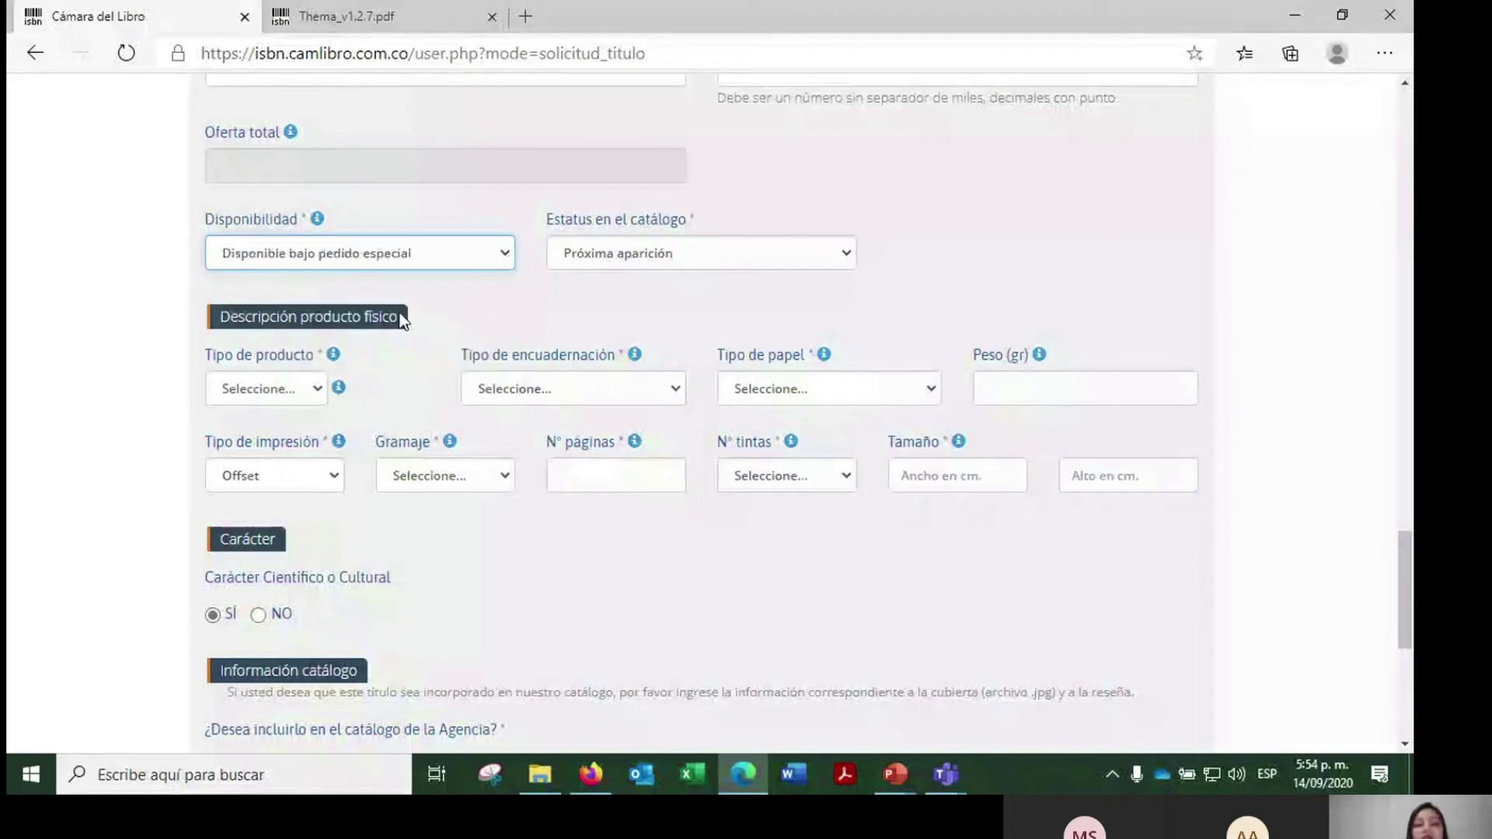
key(Up)
click(927, 244)
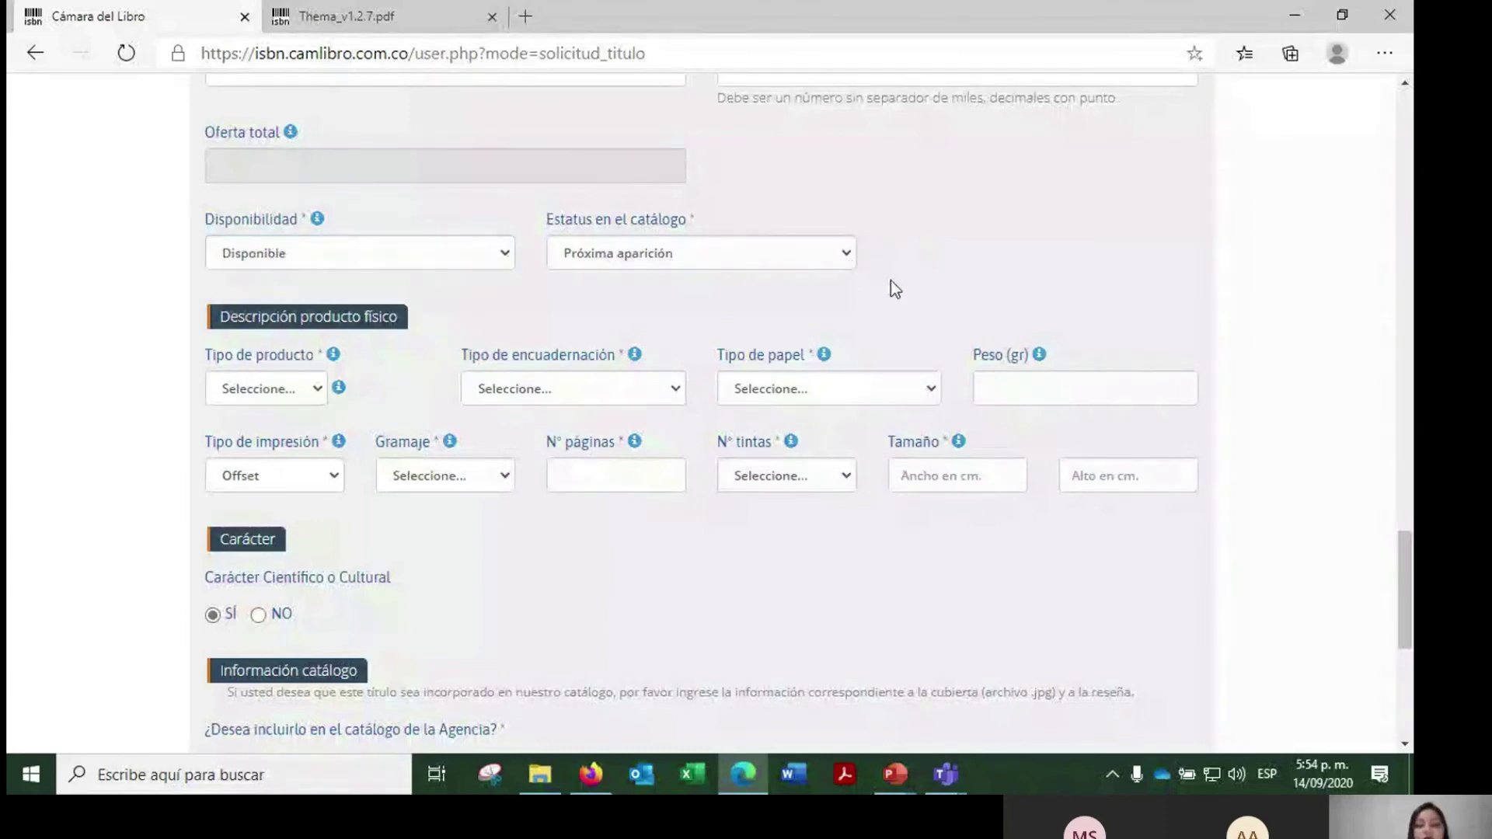
- Set the product type to Libro, binding Tapa blanda o bolsillo, paper Papel bond o papel obra
scroll(949, 263, down, 1)
scroll(952, 272, down, 2)
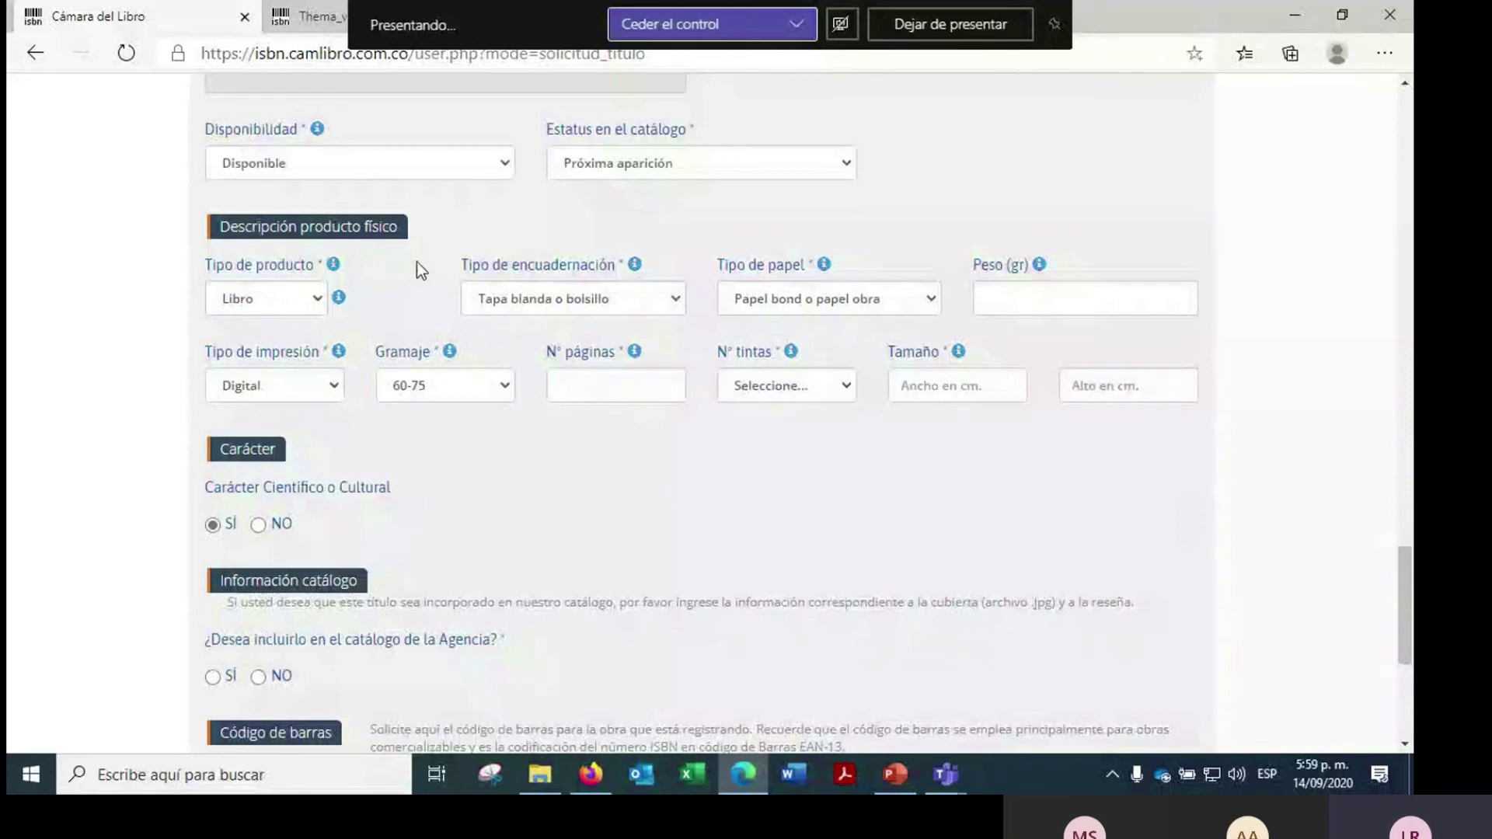
click(315, 302)
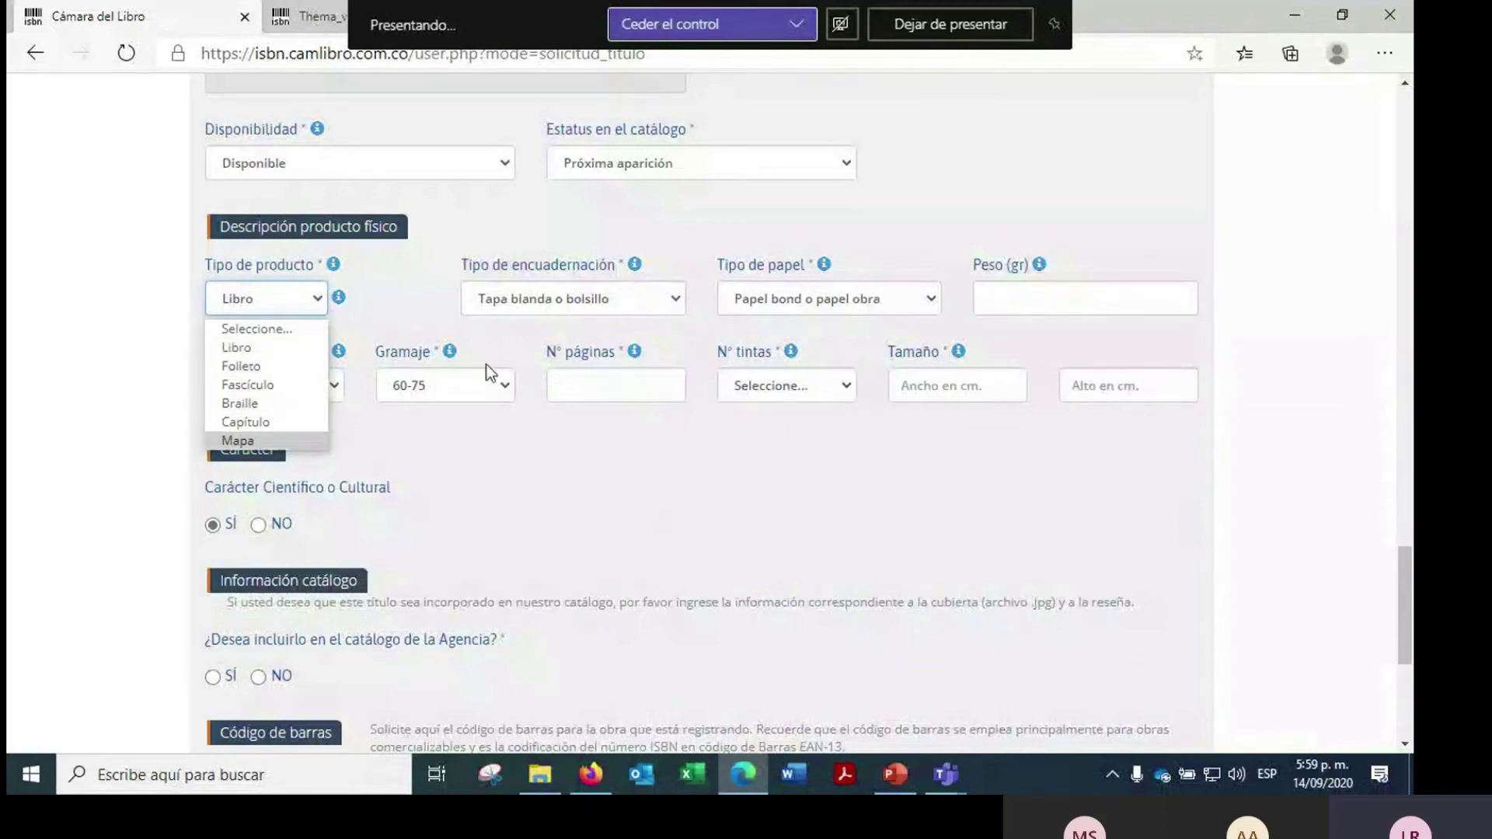
click(571, 302)
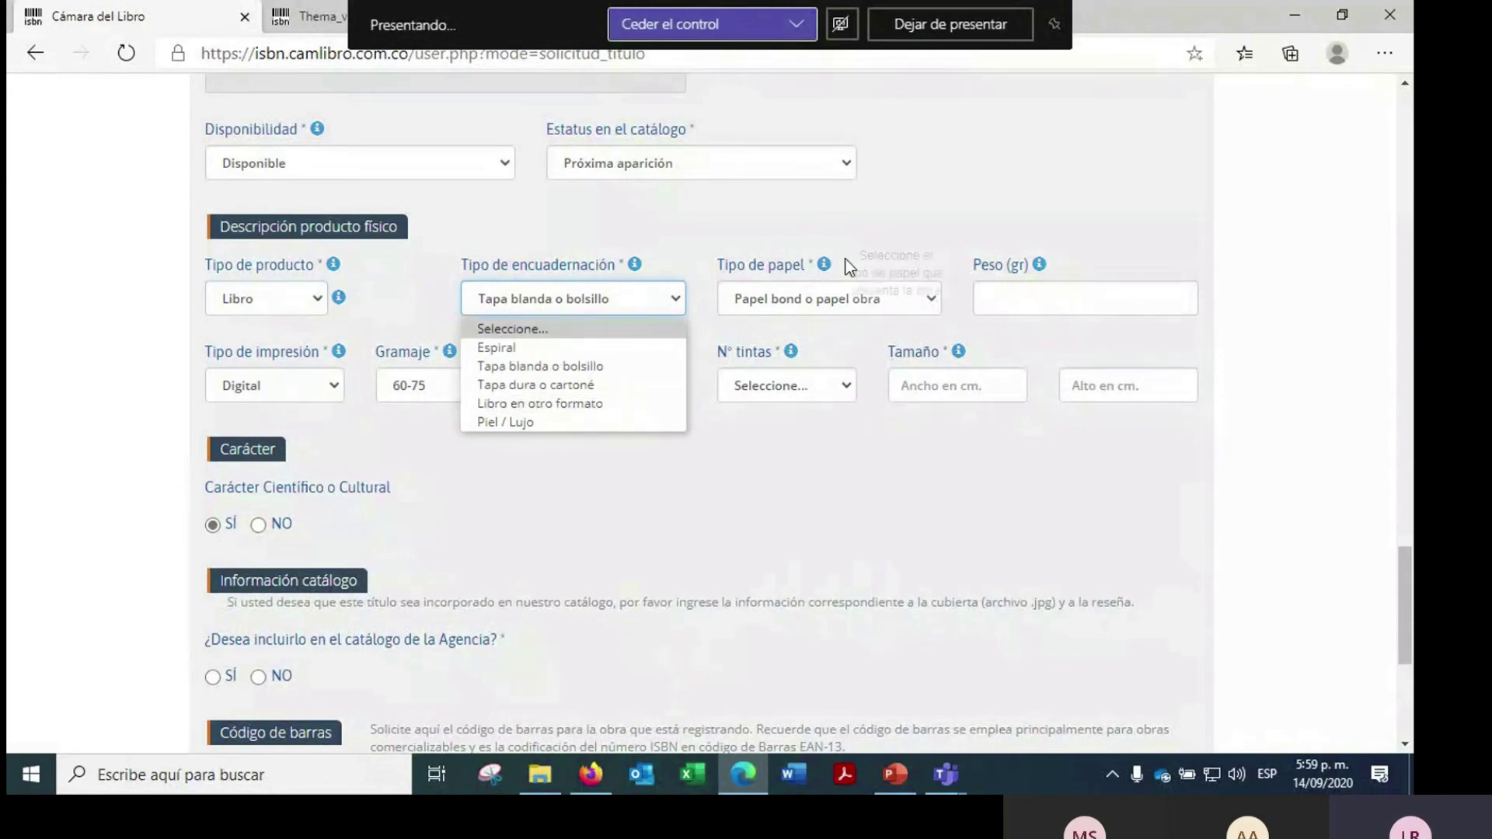
click(898, 278)
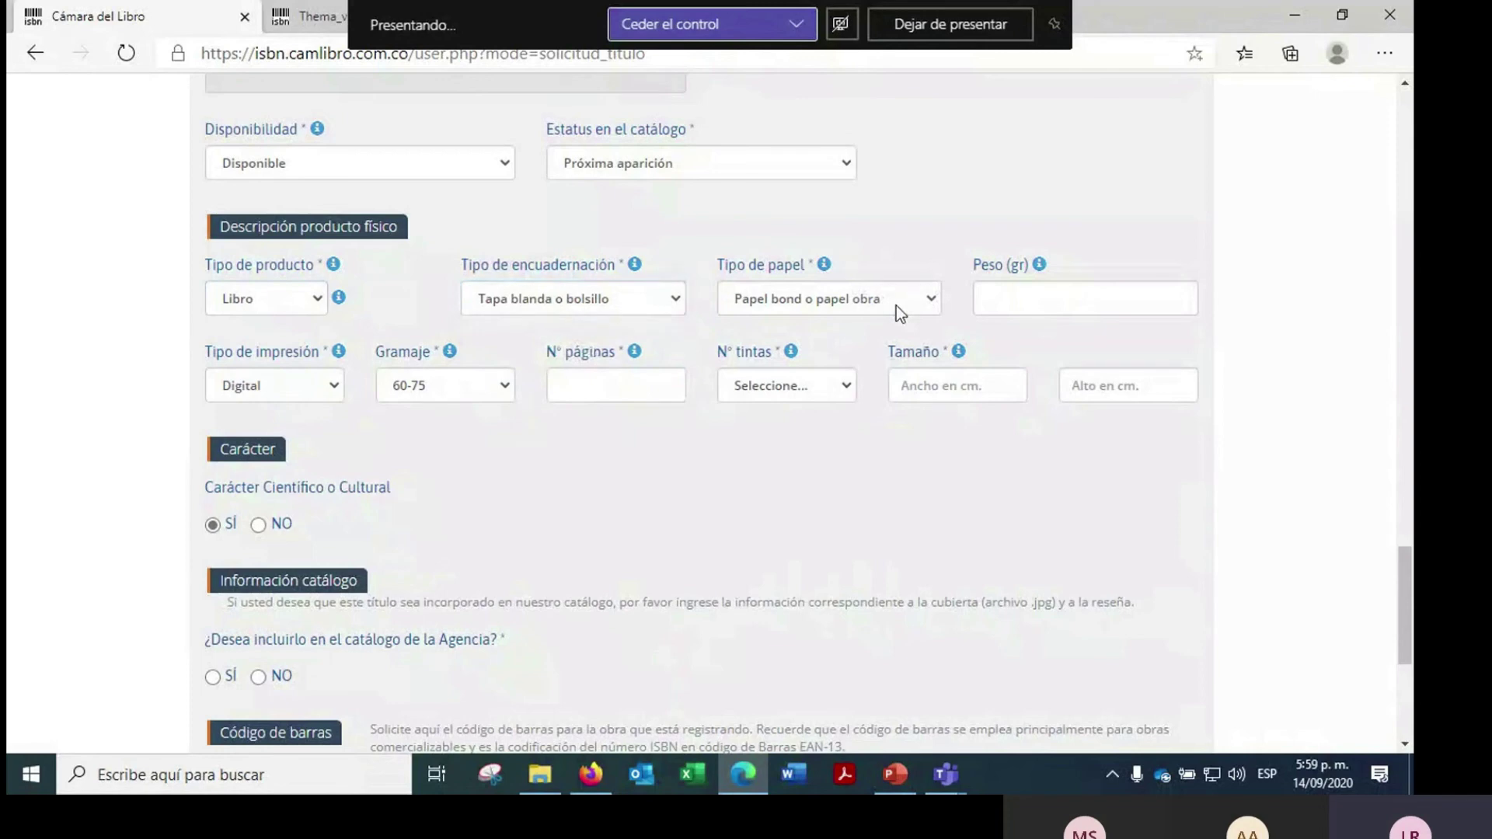
click(897, 311)
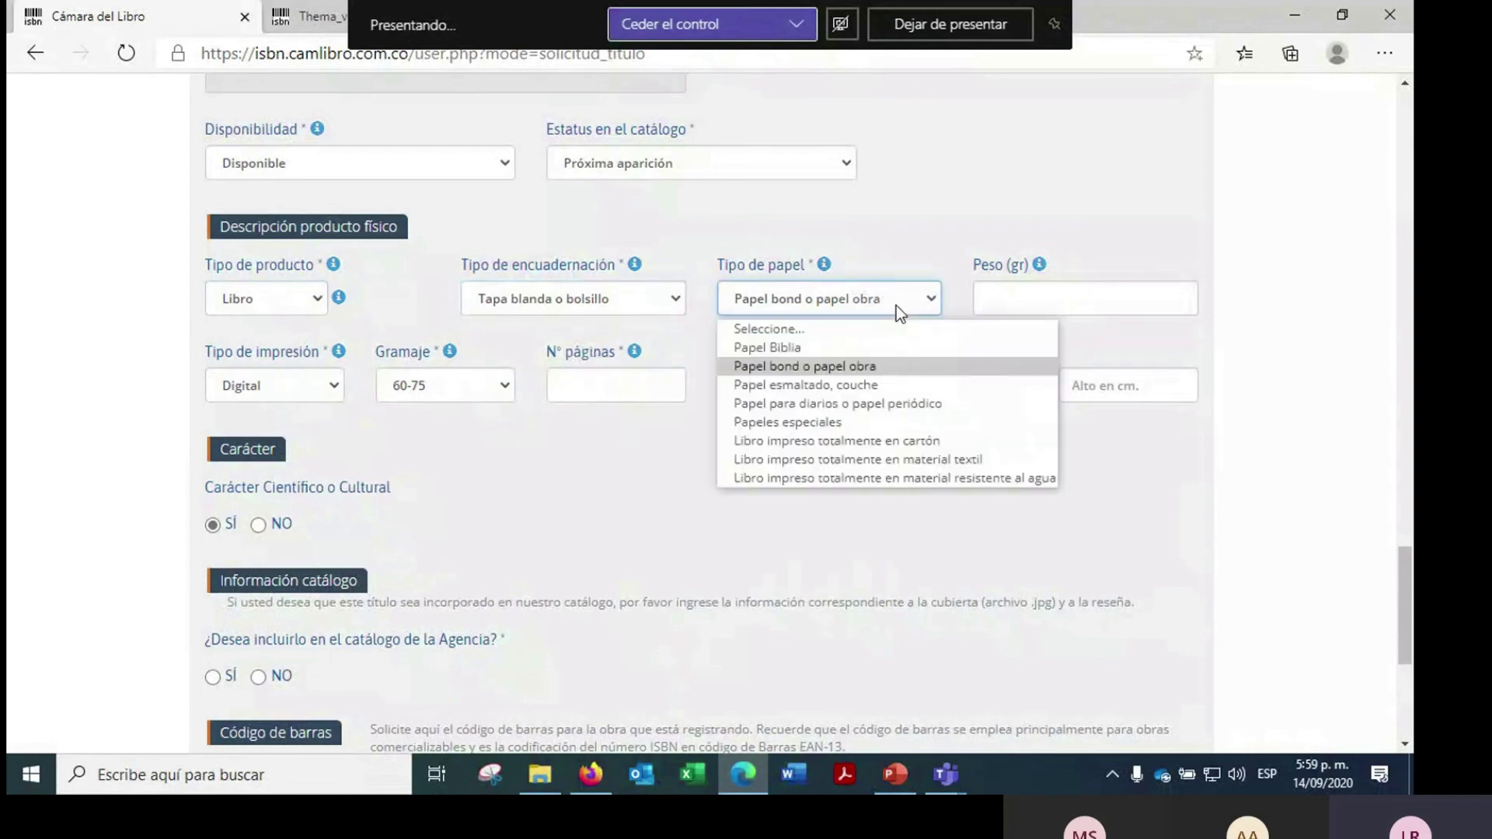
click(428, 430)
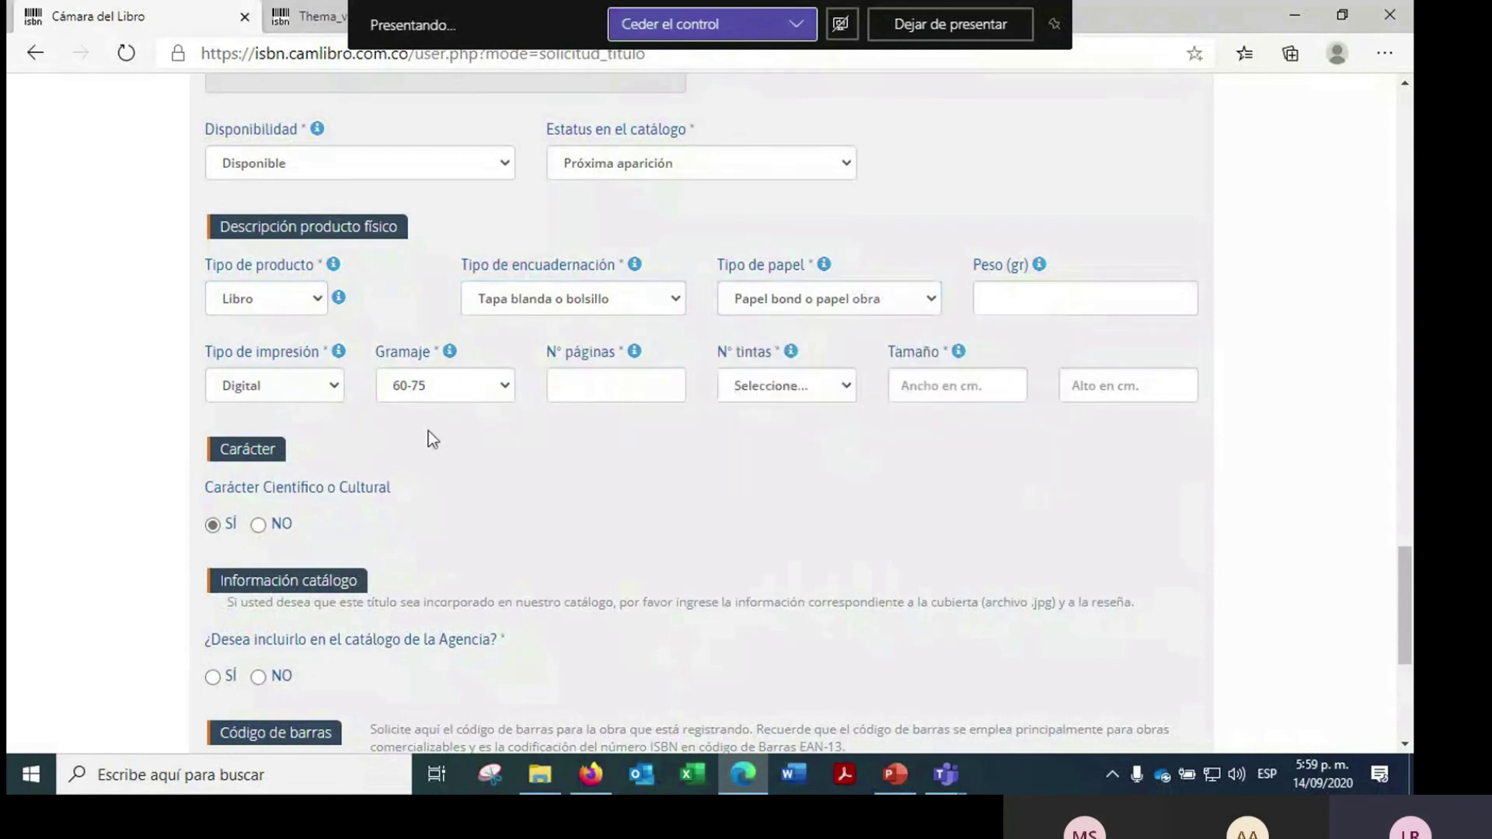
- Set Digital printing and 60-75 gramaje, leaving height and weight (gr) blank
click(334, 385)
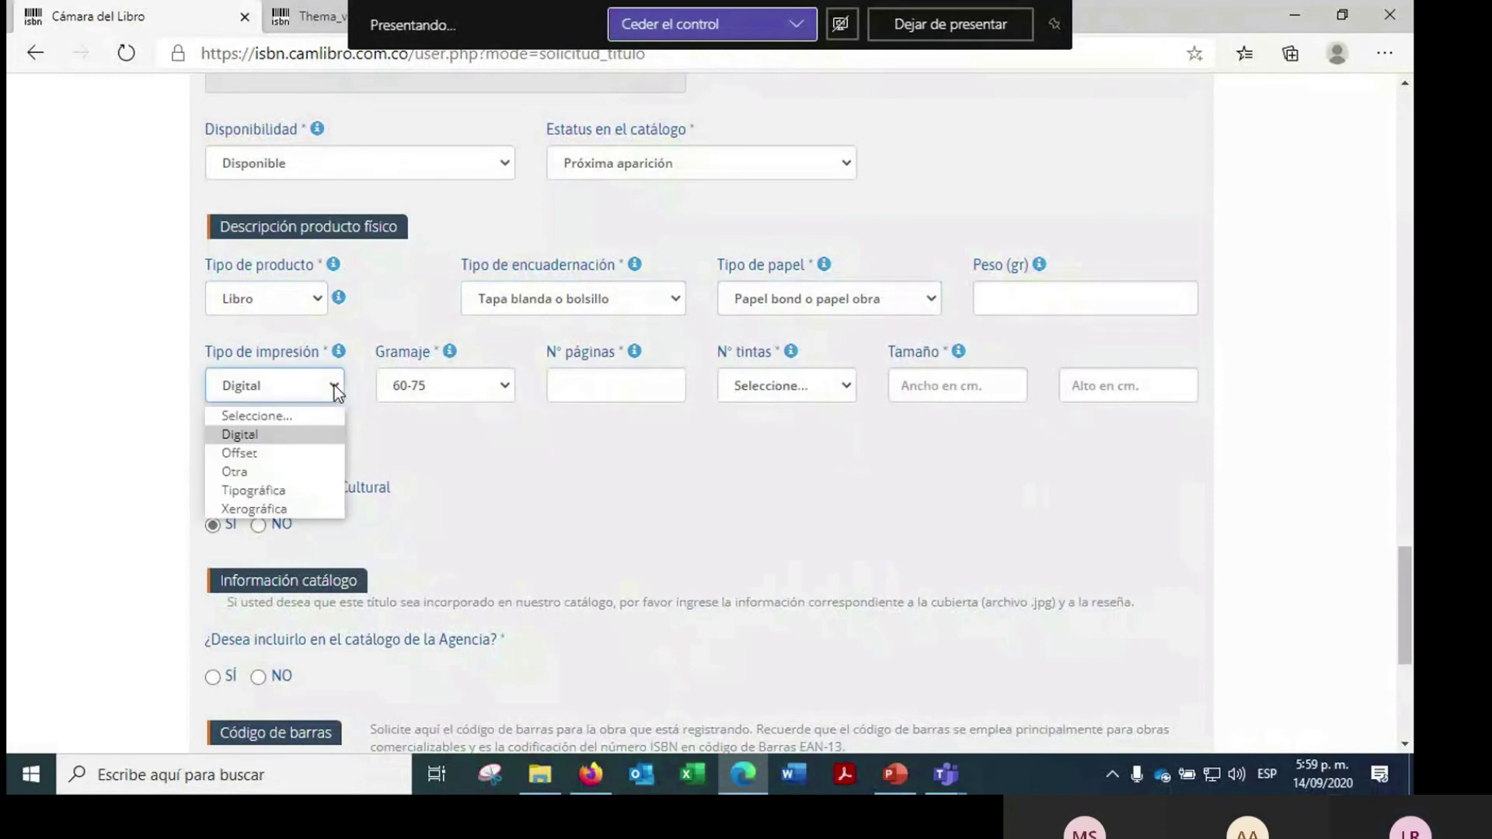
click(502, 394)
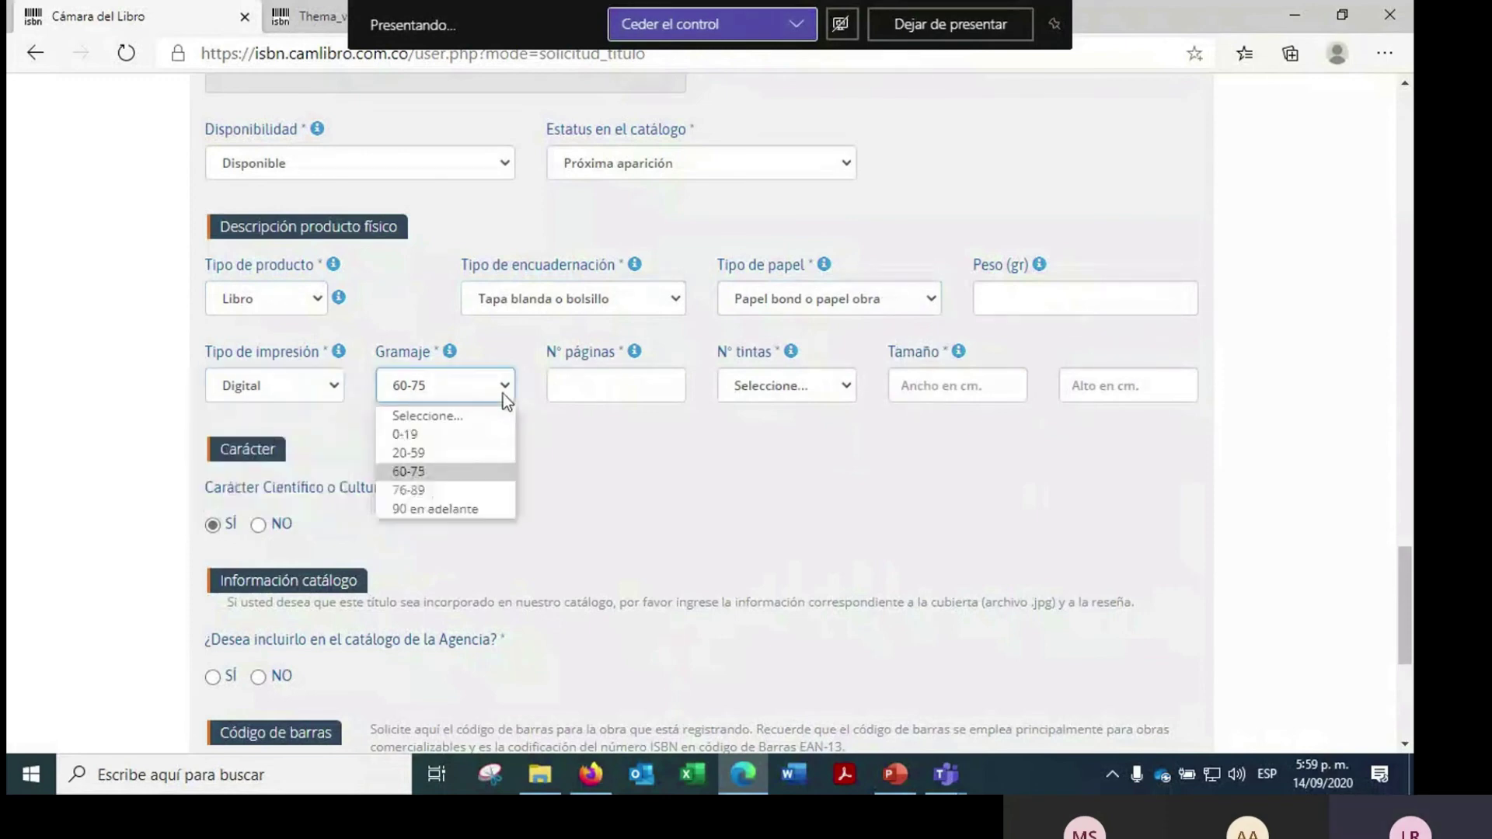
click(595, 390)
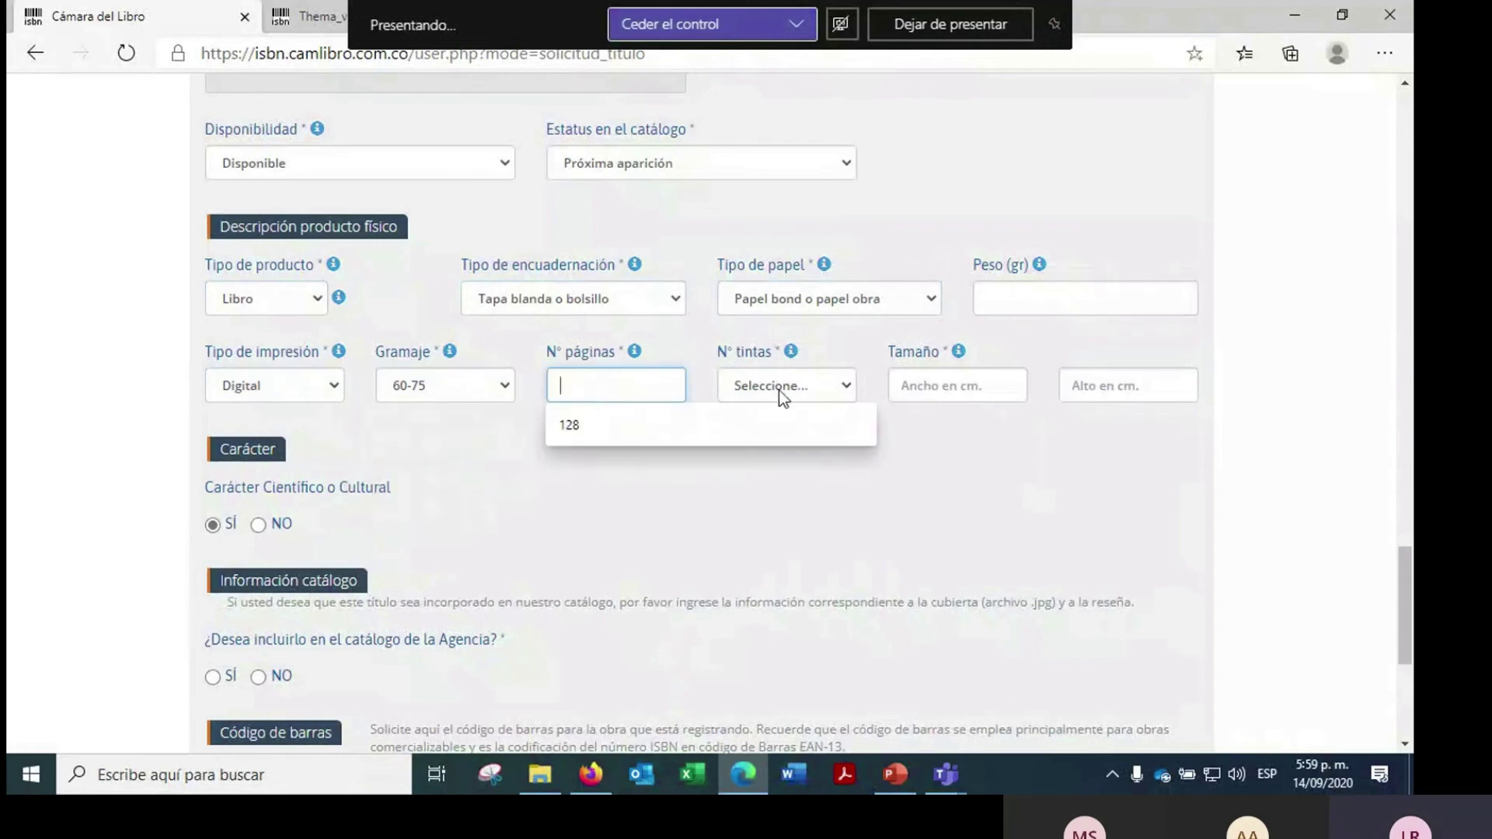
click(782, 393)
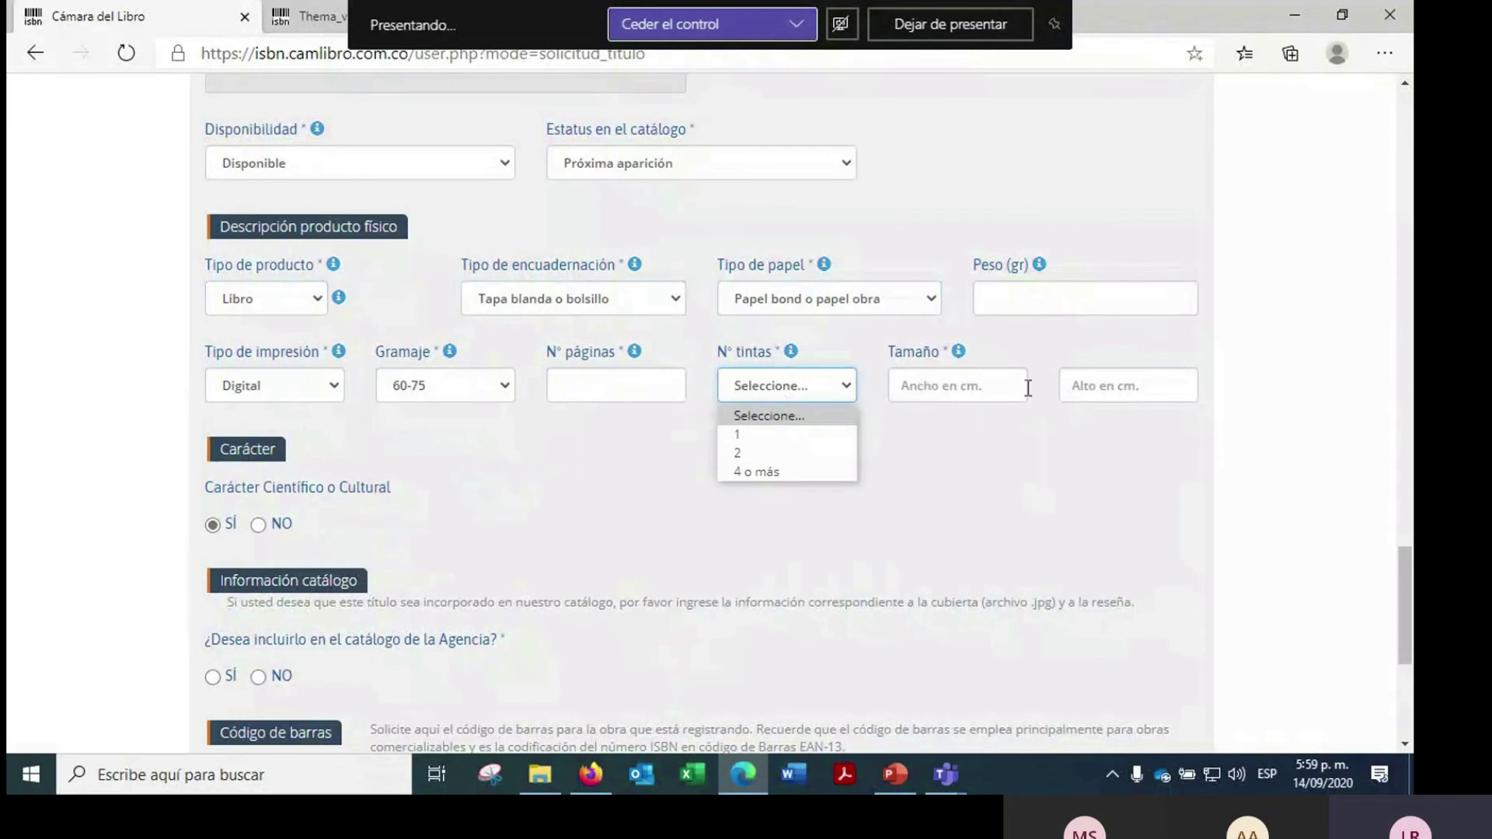
click(1109, 378)
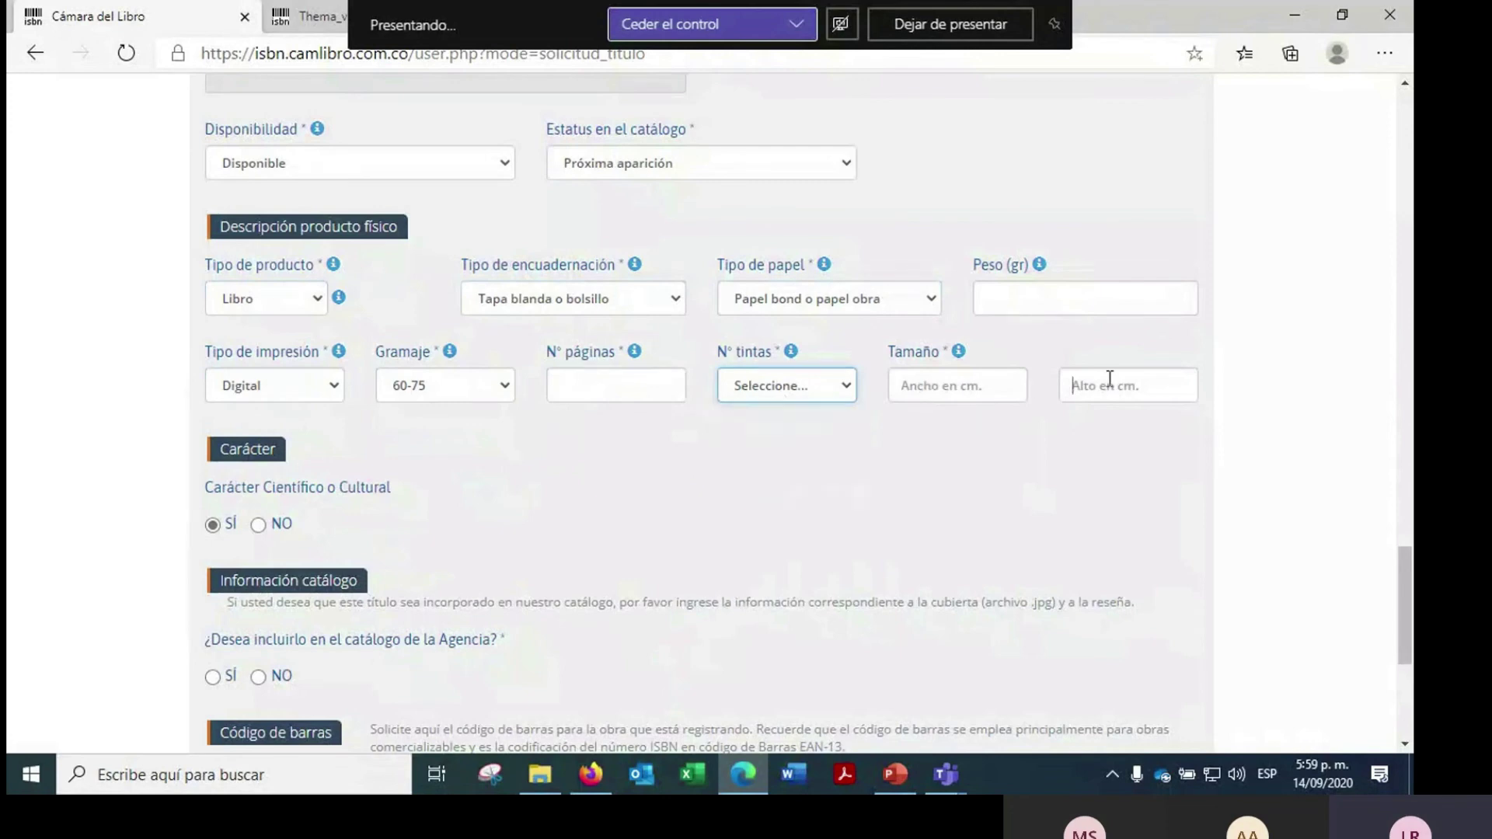
mouse_move(1043, 264)
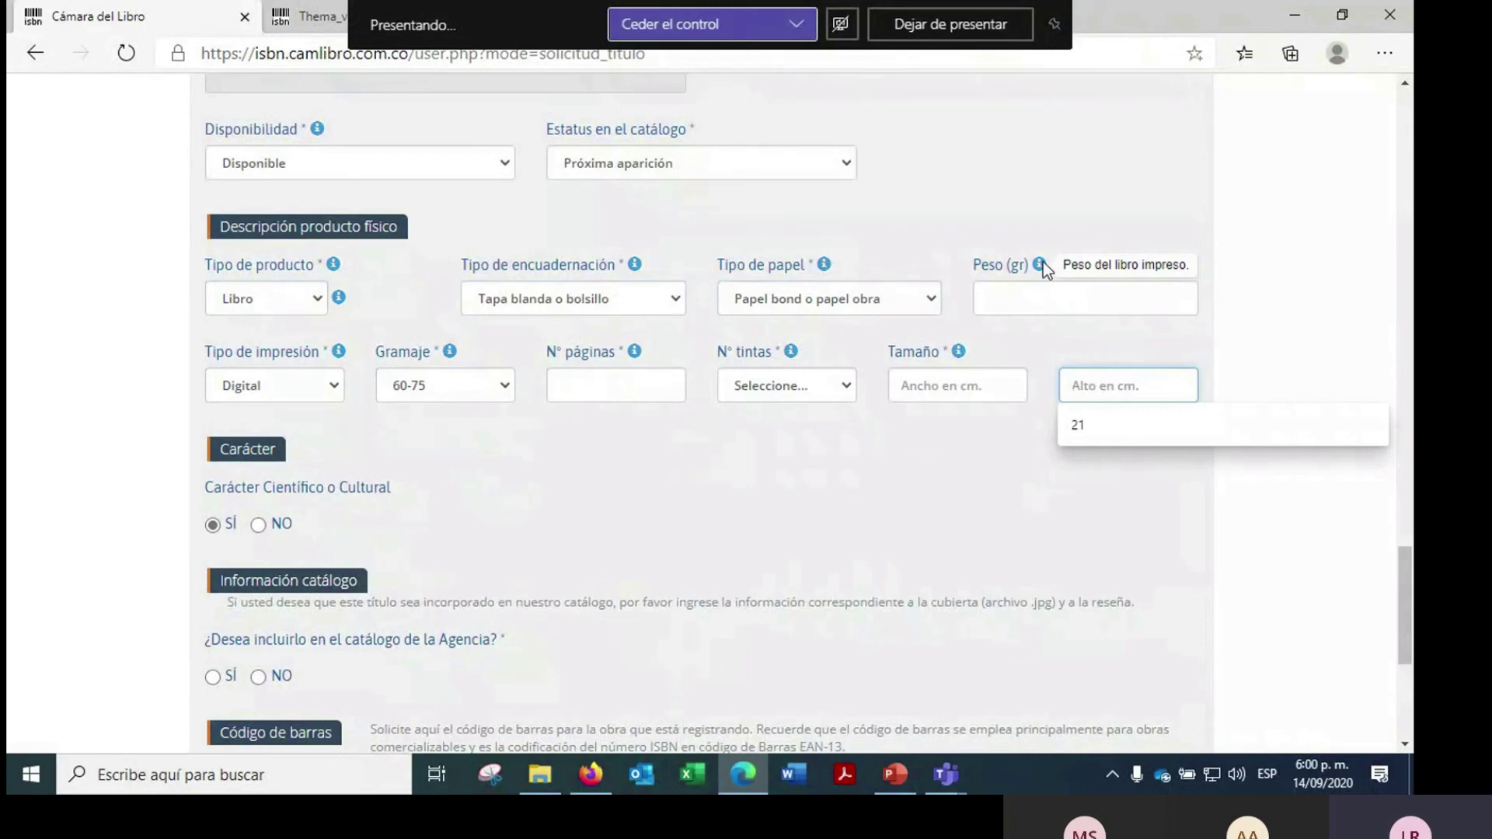
click(1058, 256)
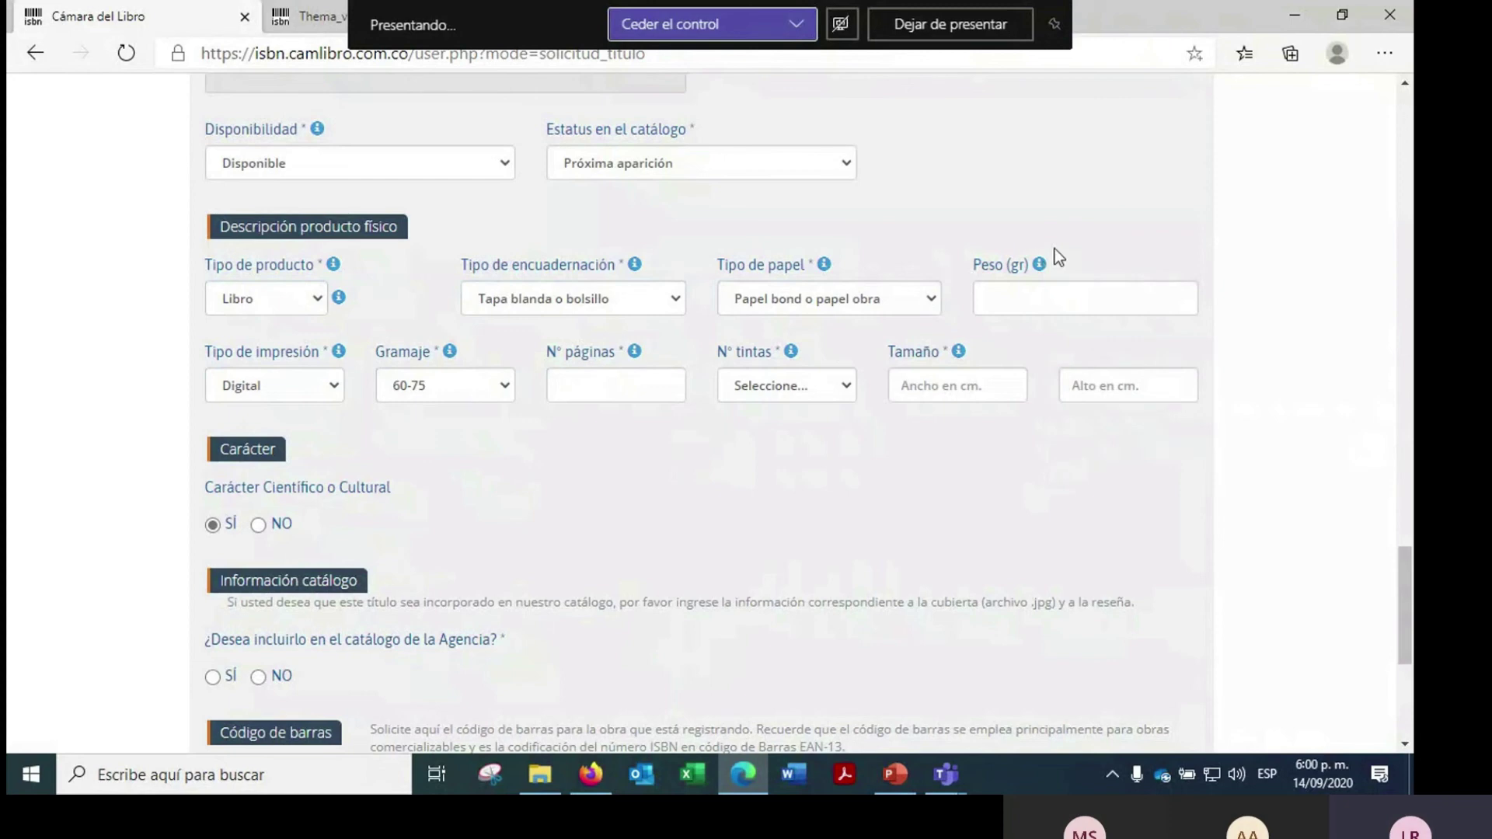
click(1063, 298)
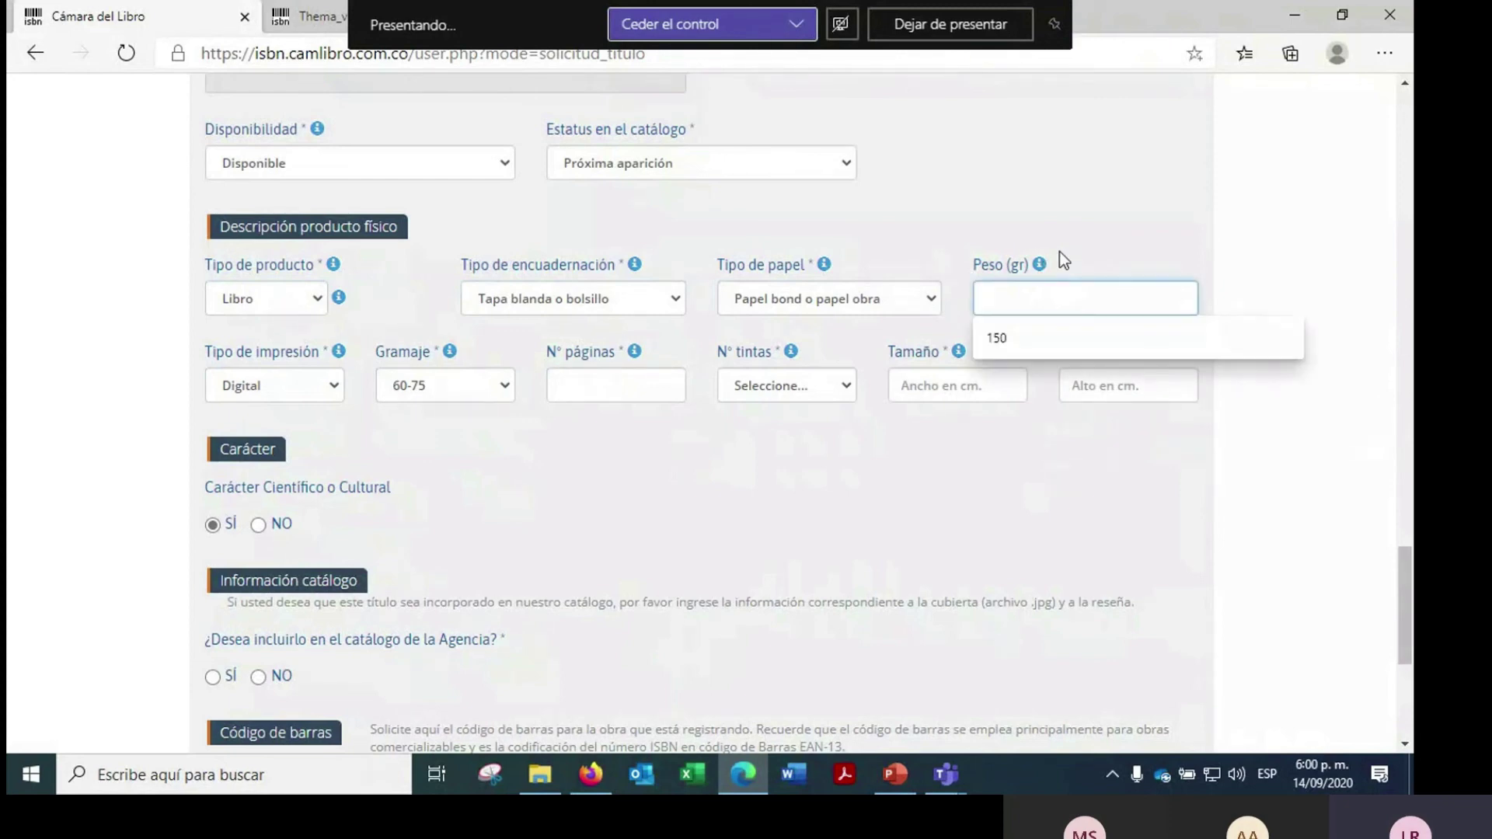
click(1065, 250)
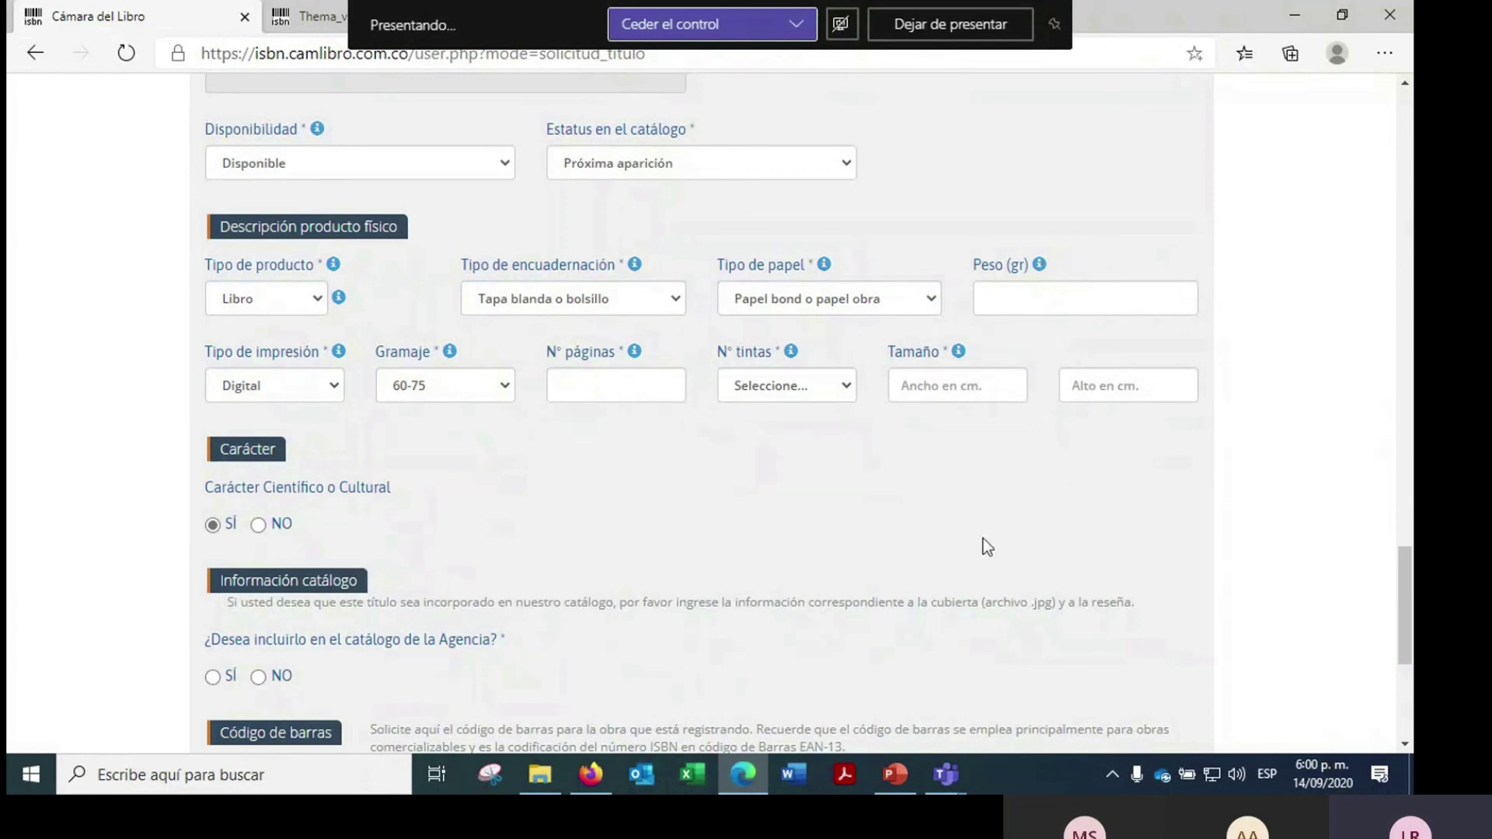
scroll(982, 538, down, 1)
scroll(927, 529, down, 1)
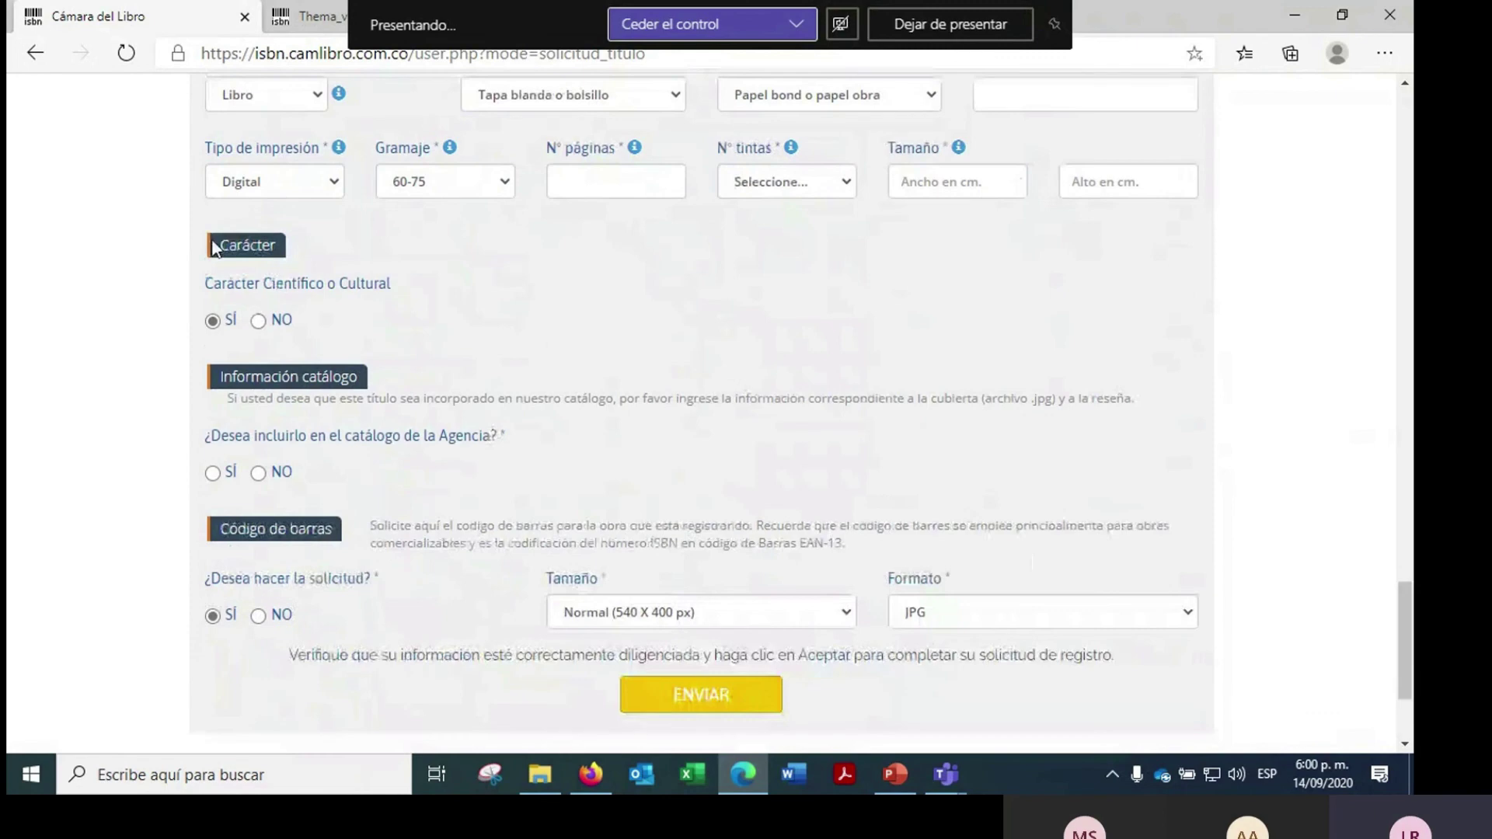
drag(215, 247, 304, 248)
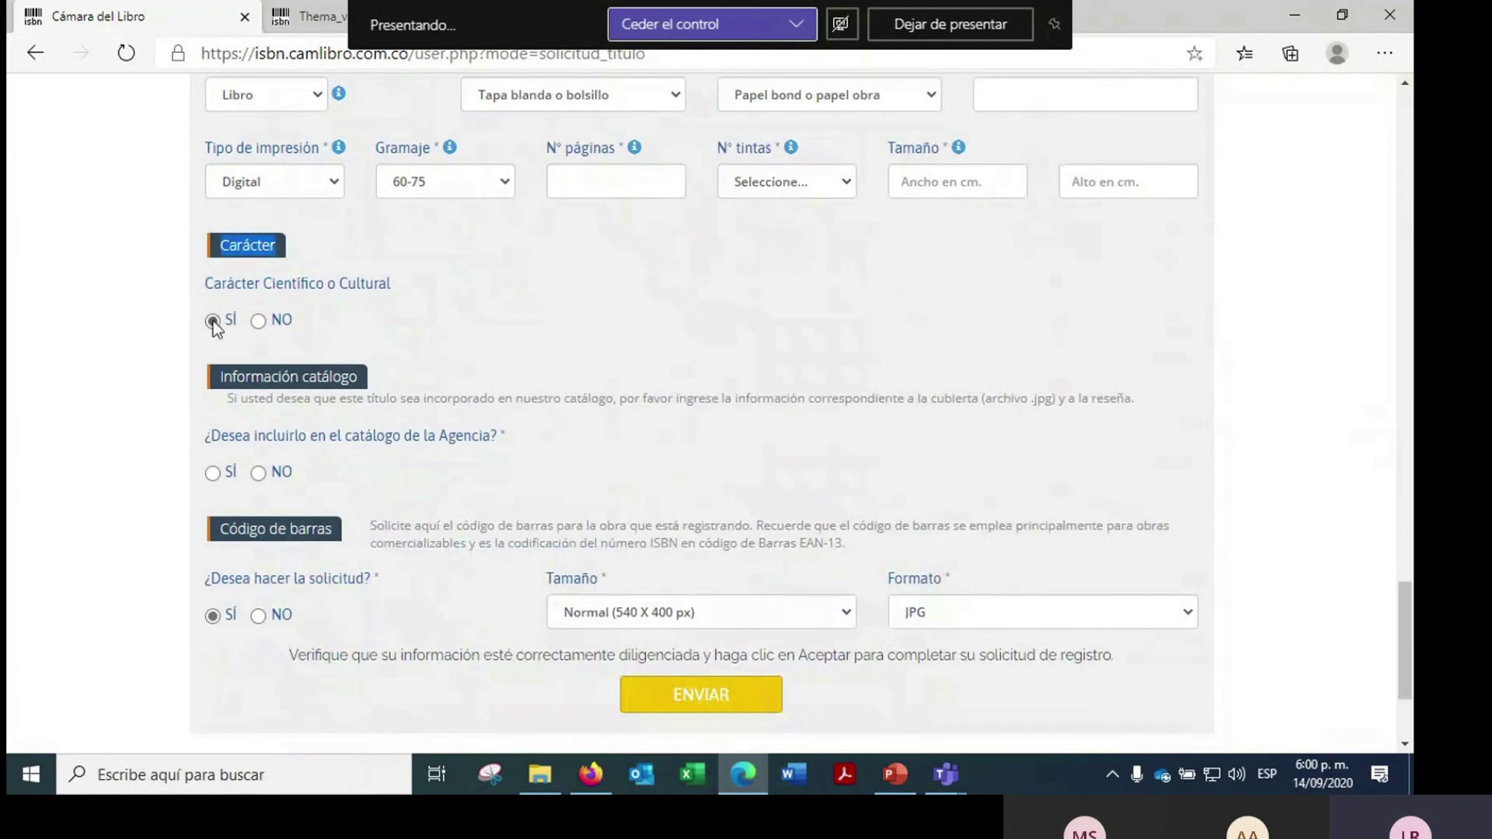
click(261, 325)
click(621, 317)
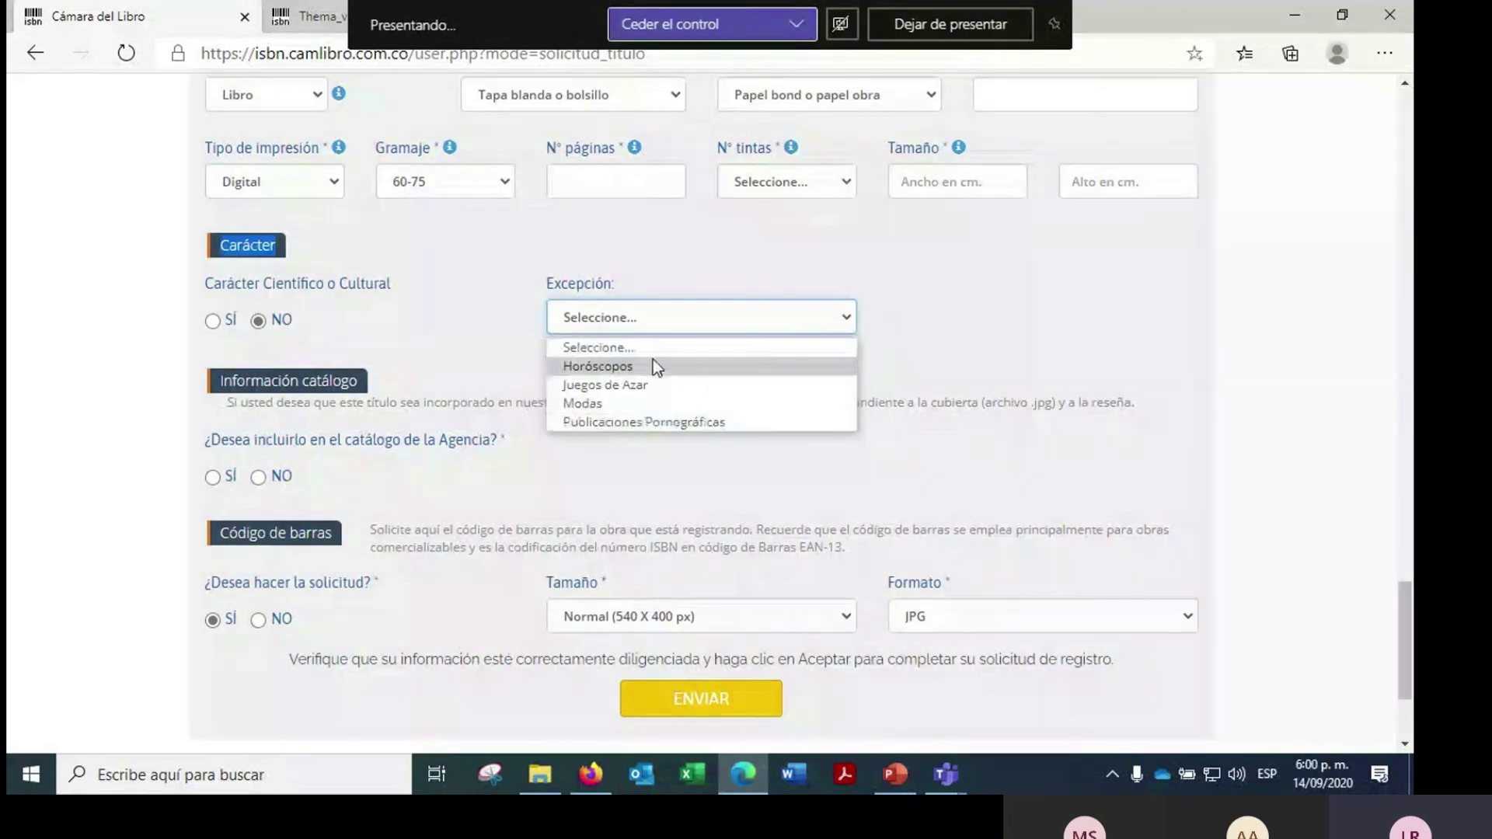
click(426, 273)
click(213, 321)
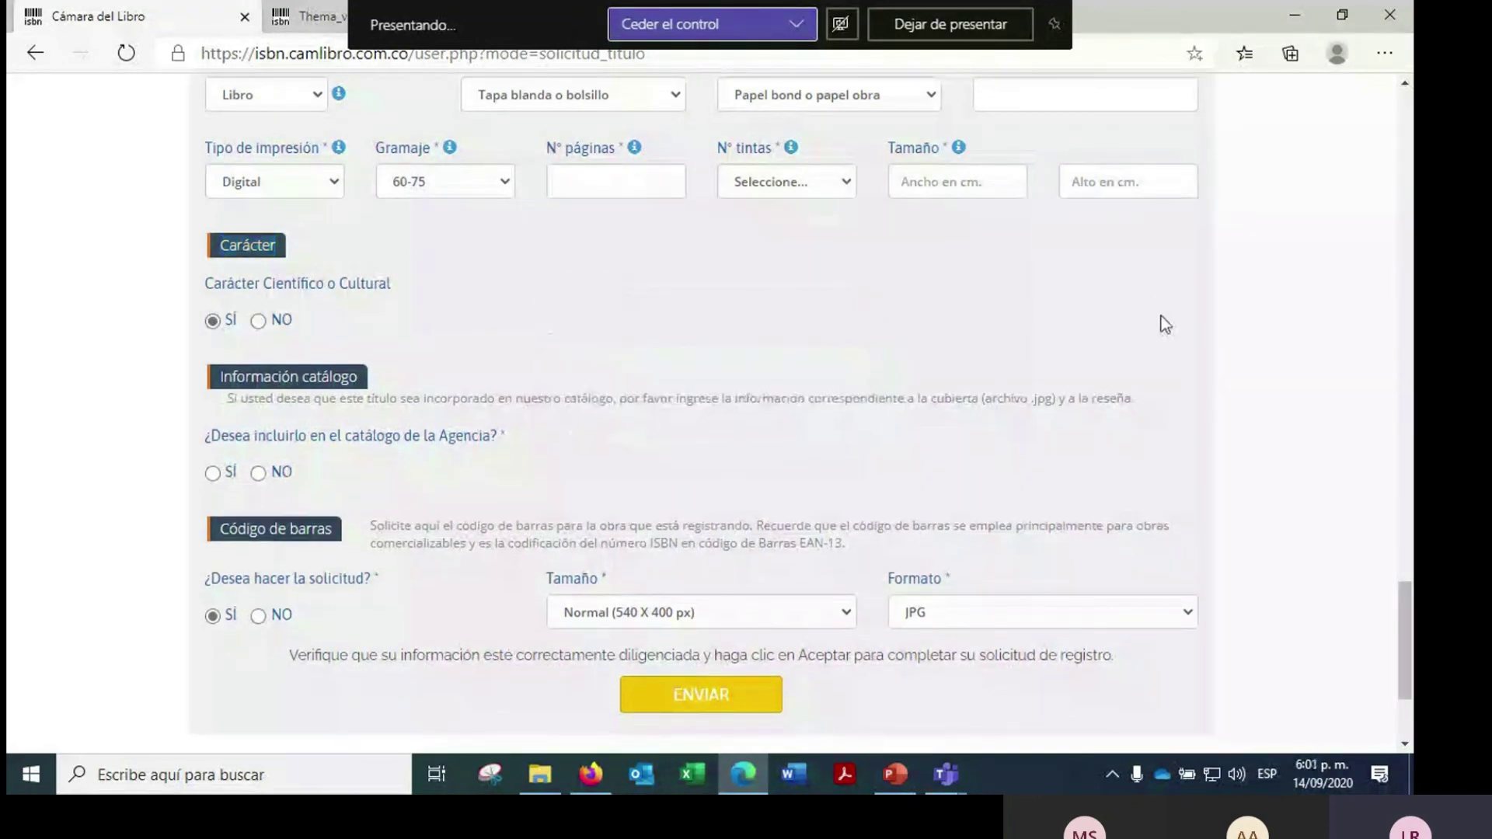
scroll(1165, 325, down, 2)
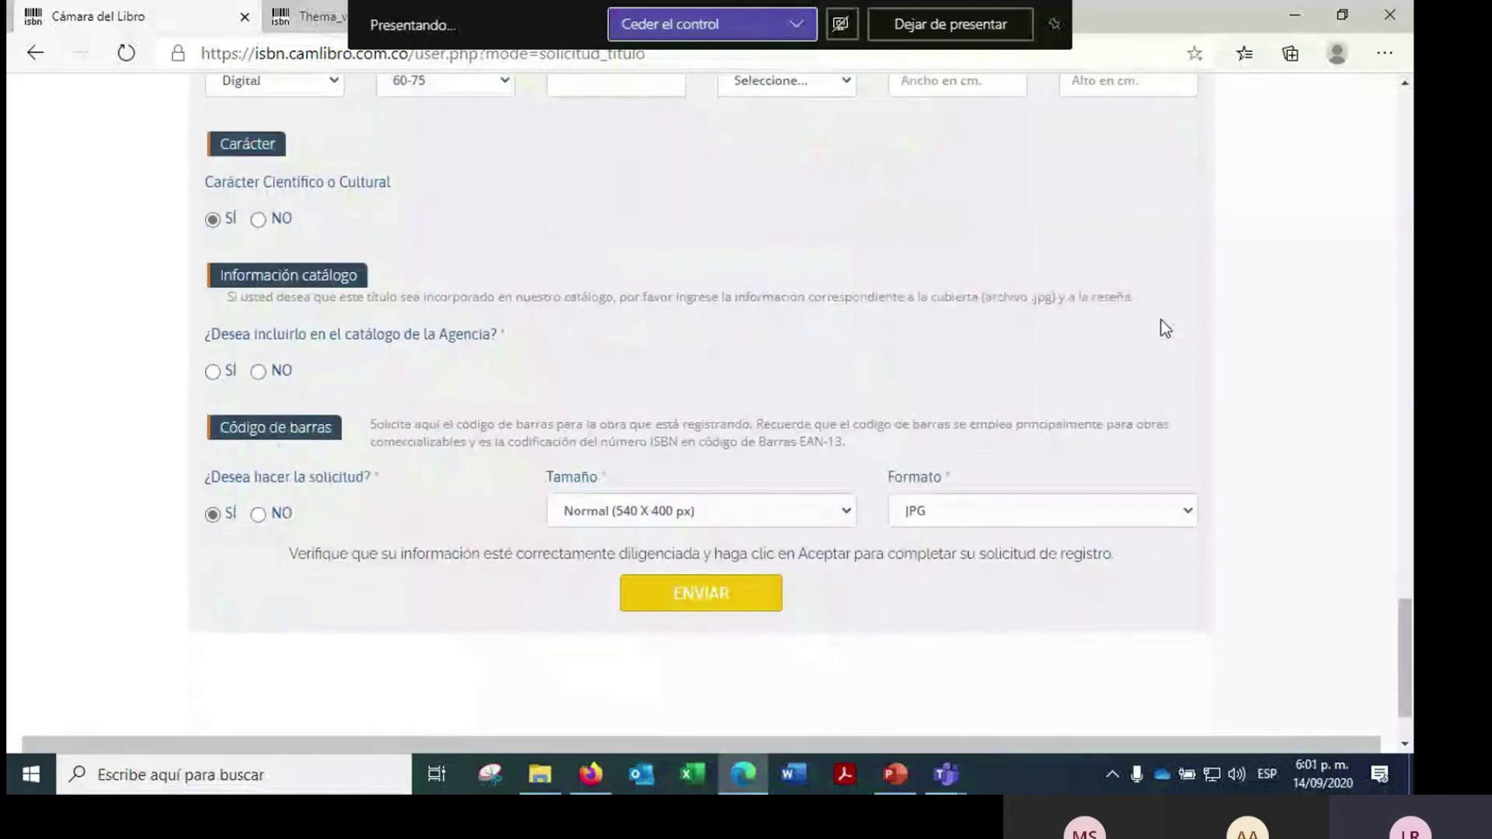
- Set catalog inclusion to SÍ and highlight the new cover file and Reseña labels
scroll(1109, 321, down, 2)
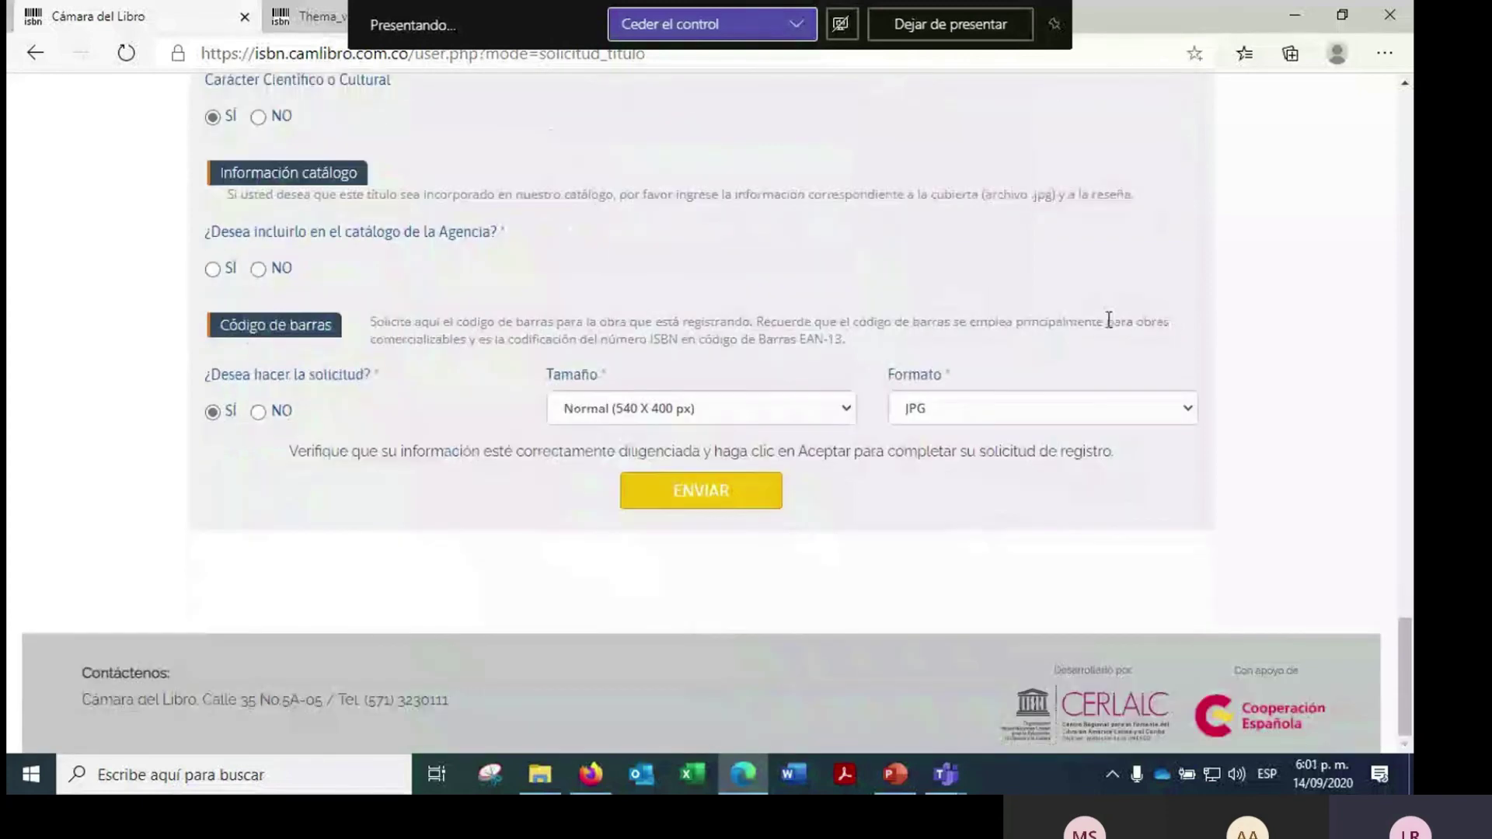
click(212, 272)
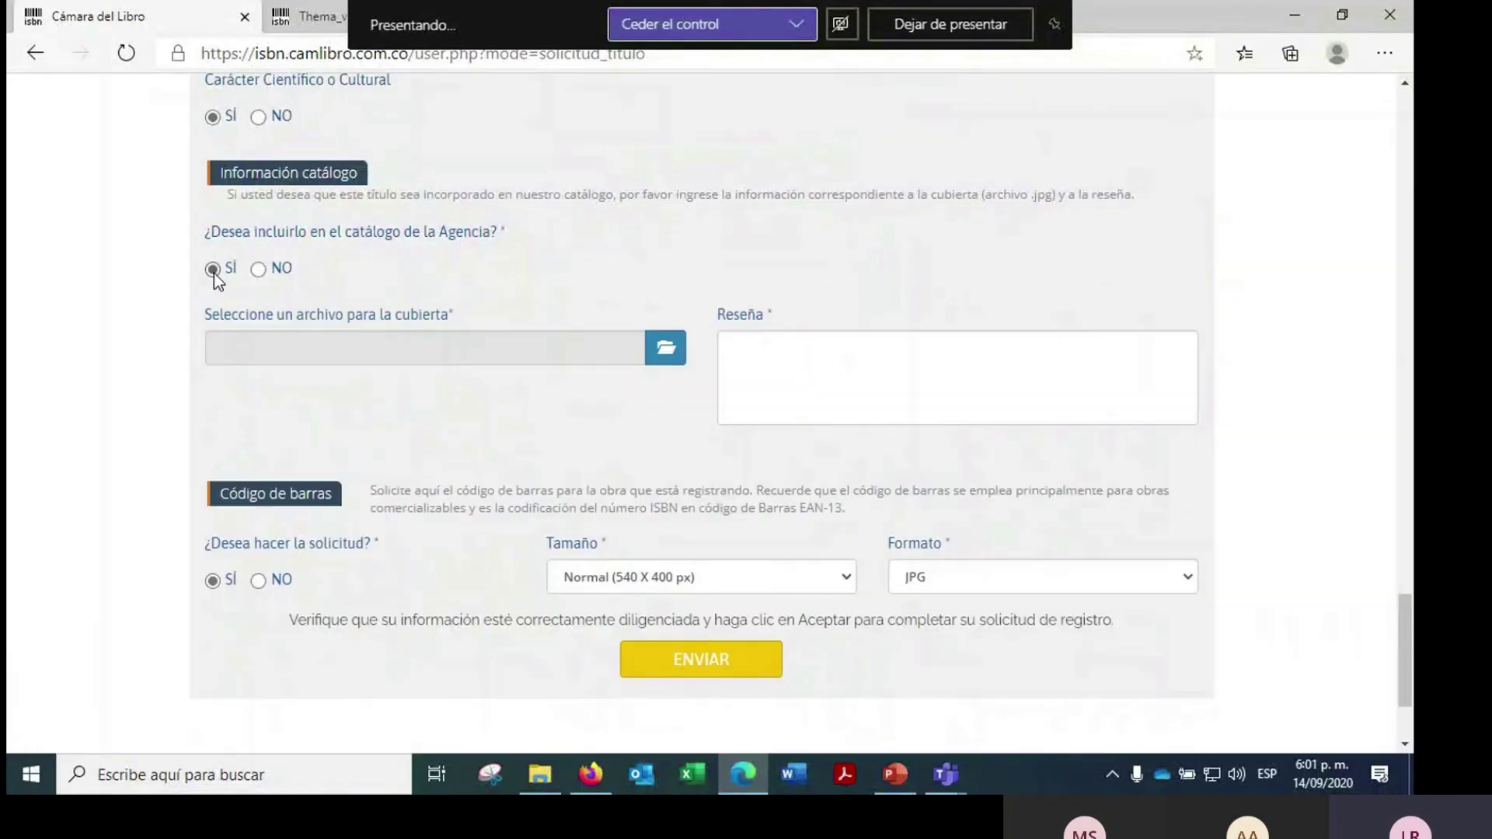
drag(460, 312, 210, 316)
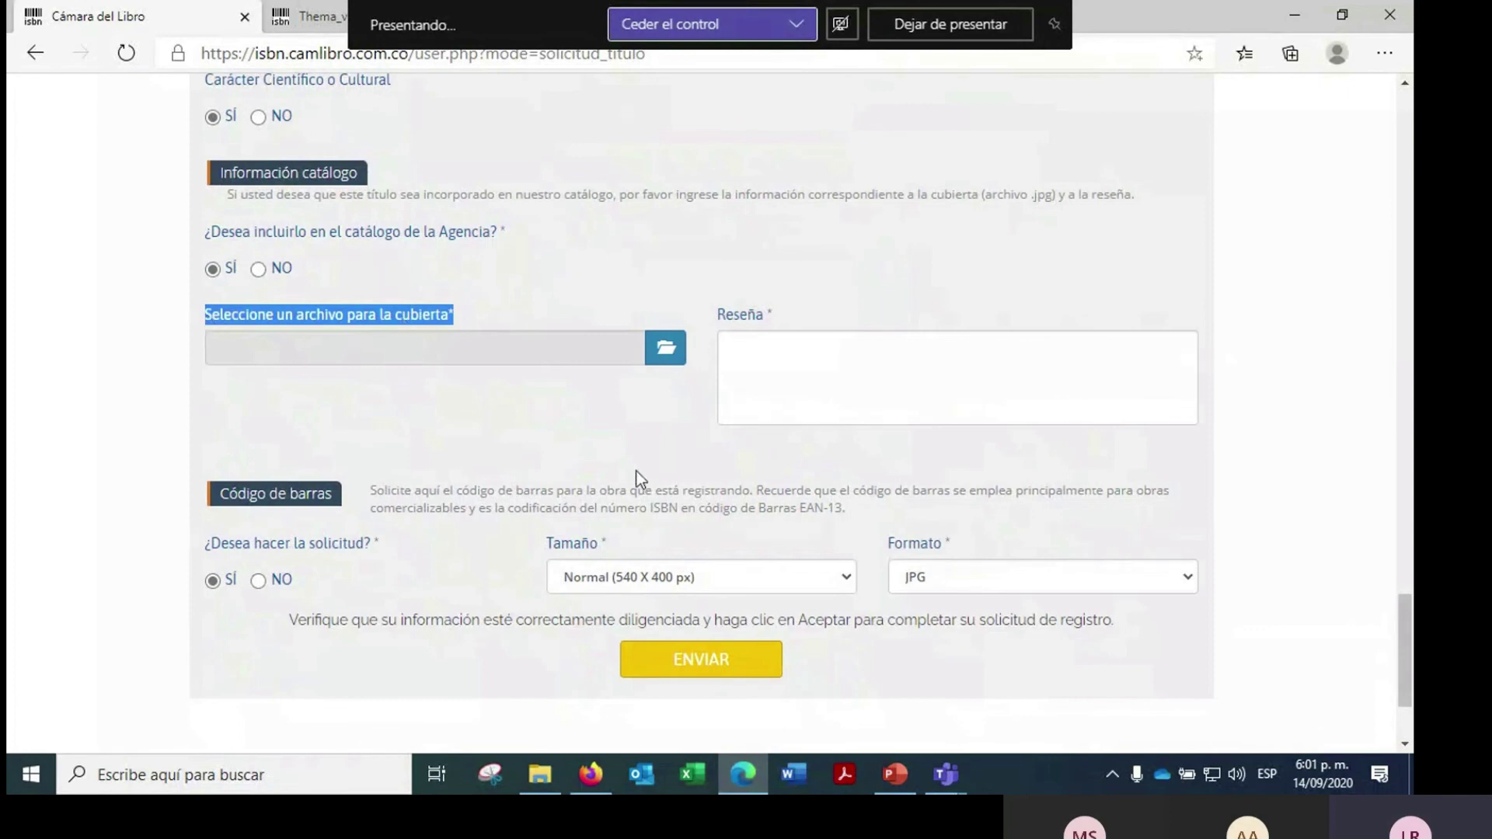
drag(717, 319, 765, 317)
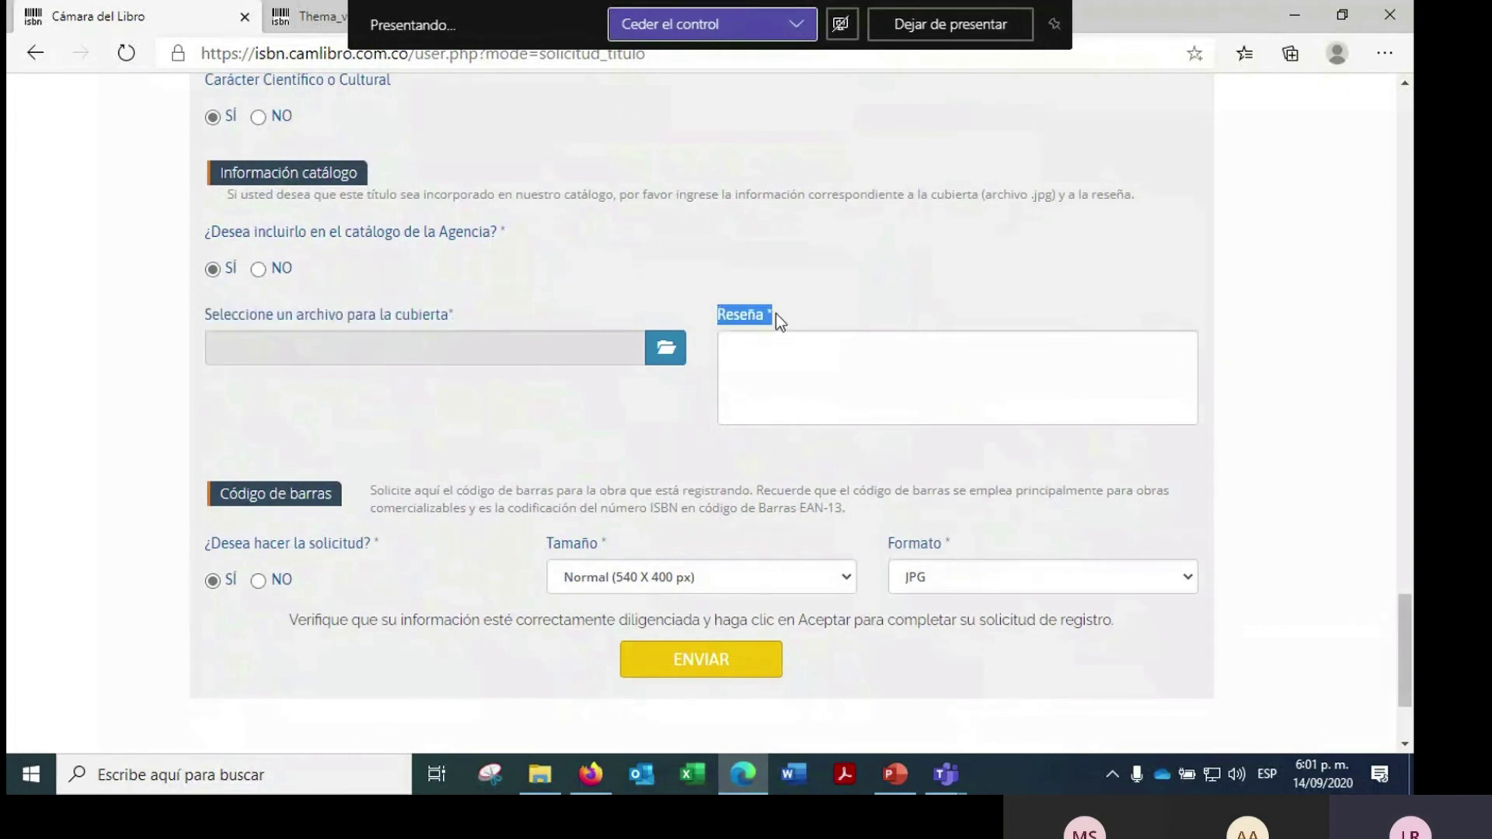
click(799, 289)
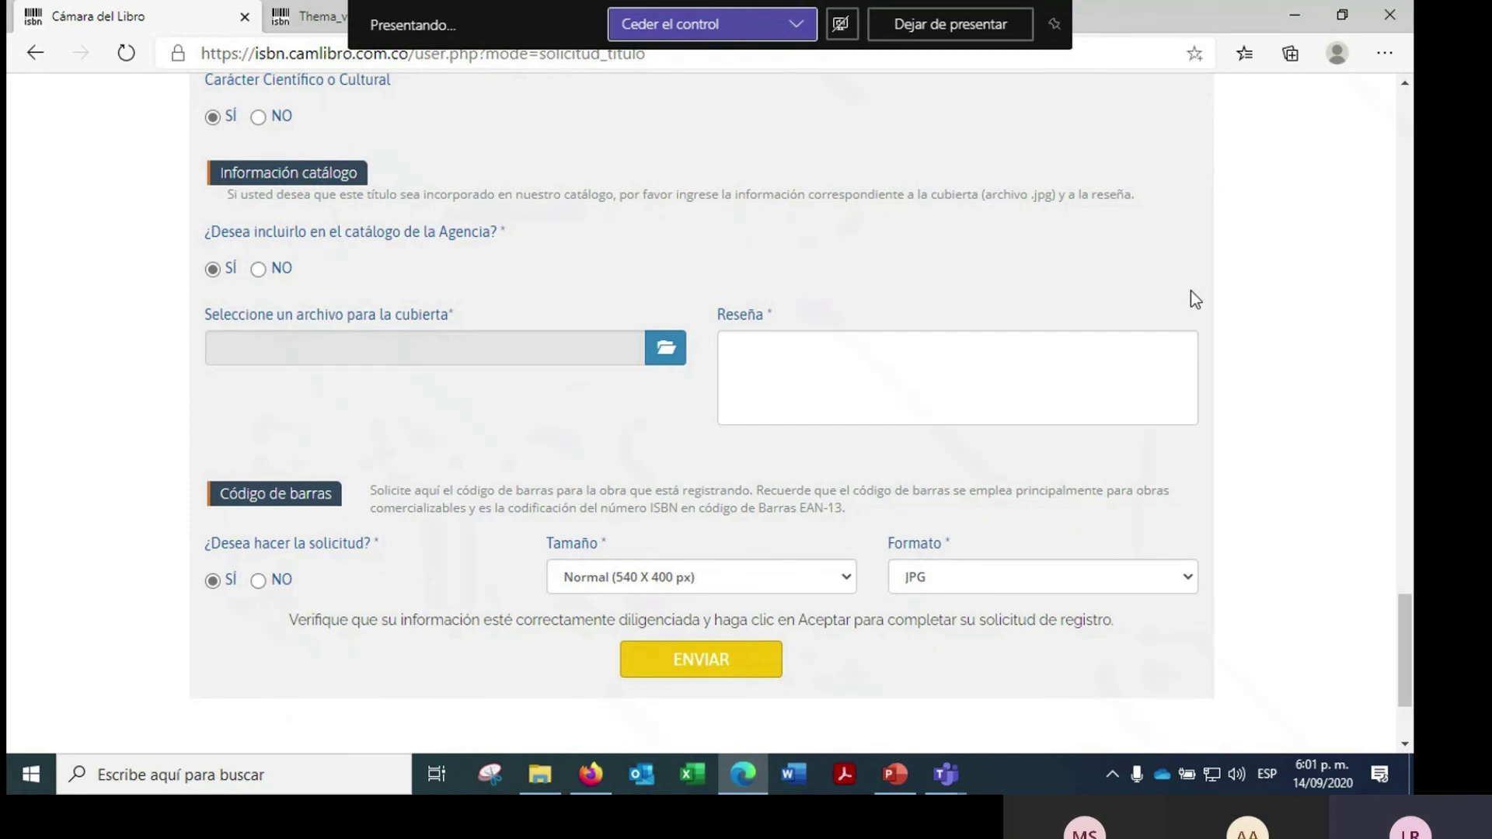
- Keep the barcode size Normal and the format JPG, and set the barcode request to NO
scroll(1191, 294, down, 1)
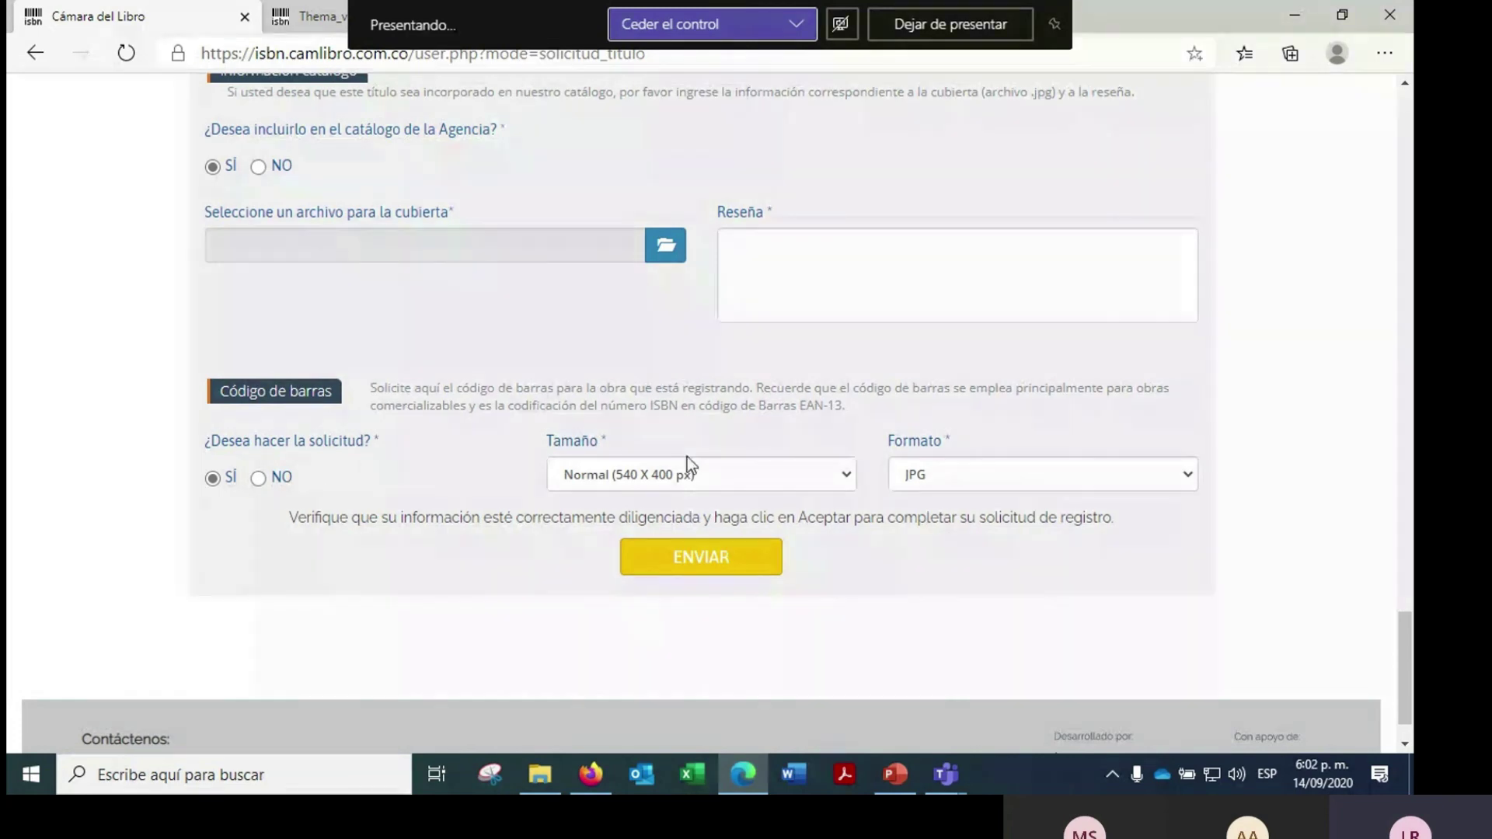
click(847, 474)
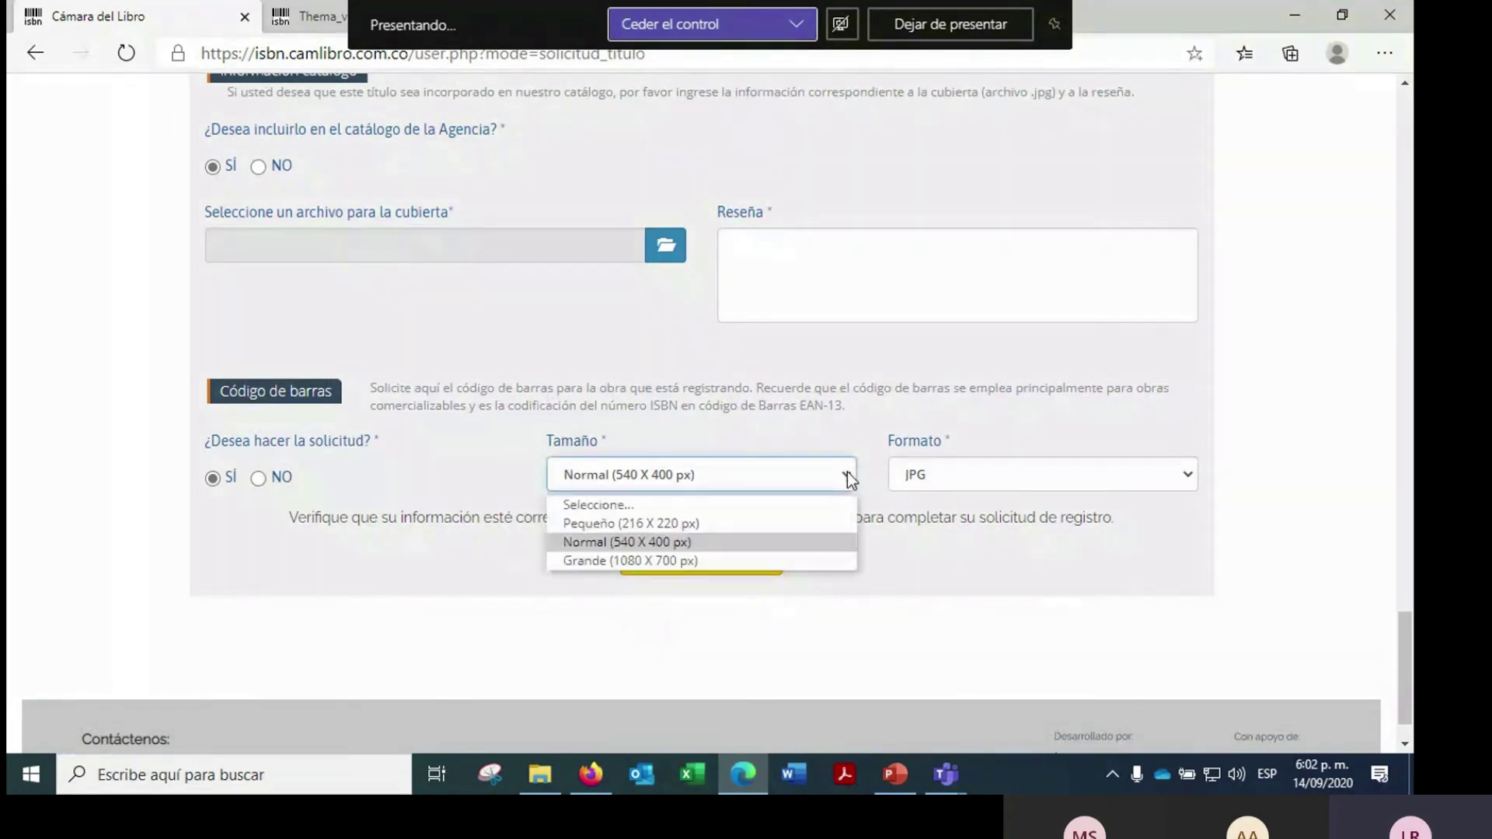
click(847, 472)
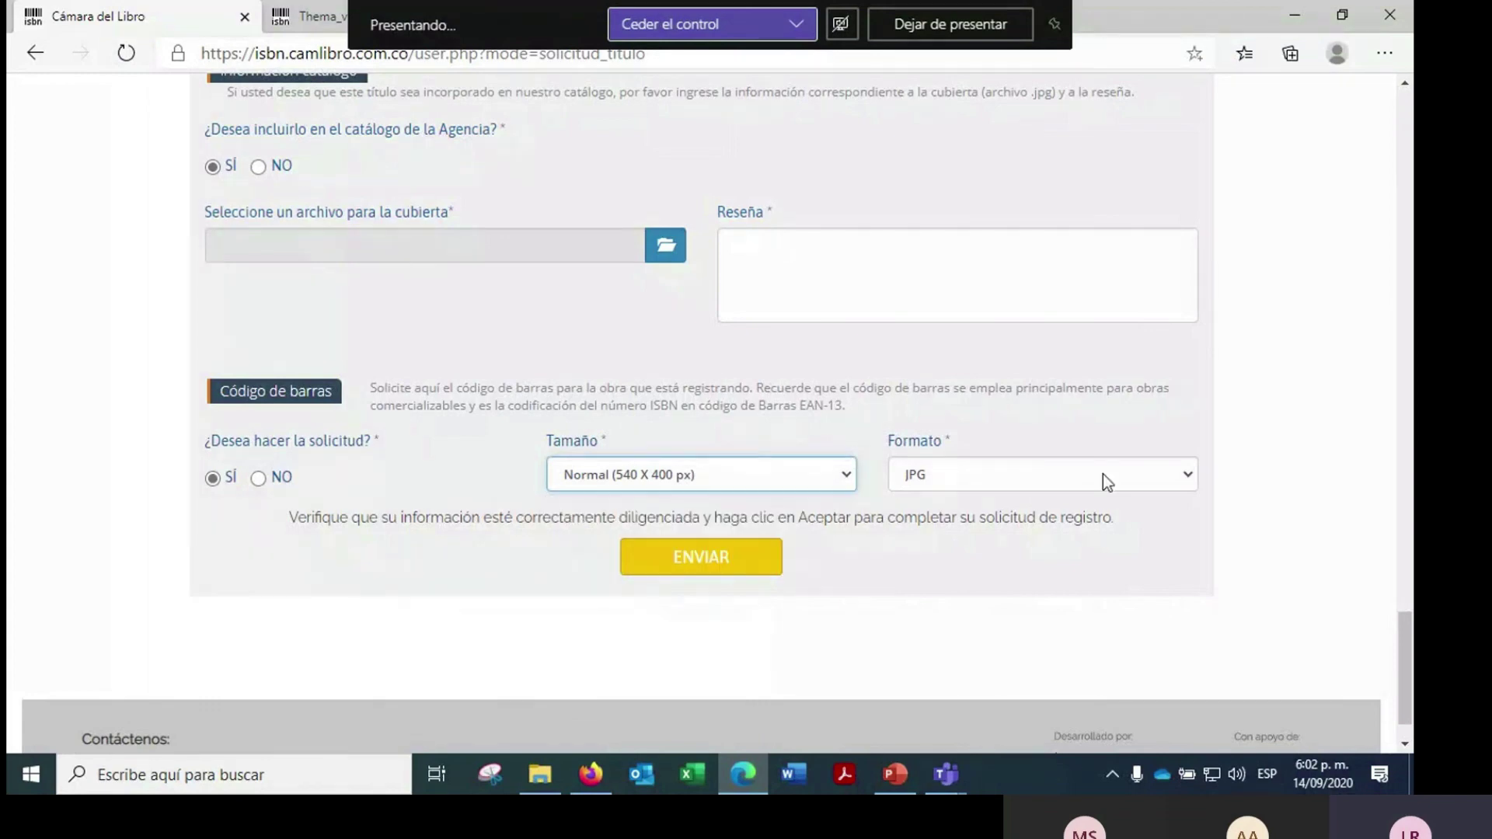
click(1189, 471)
click(1189, 471)
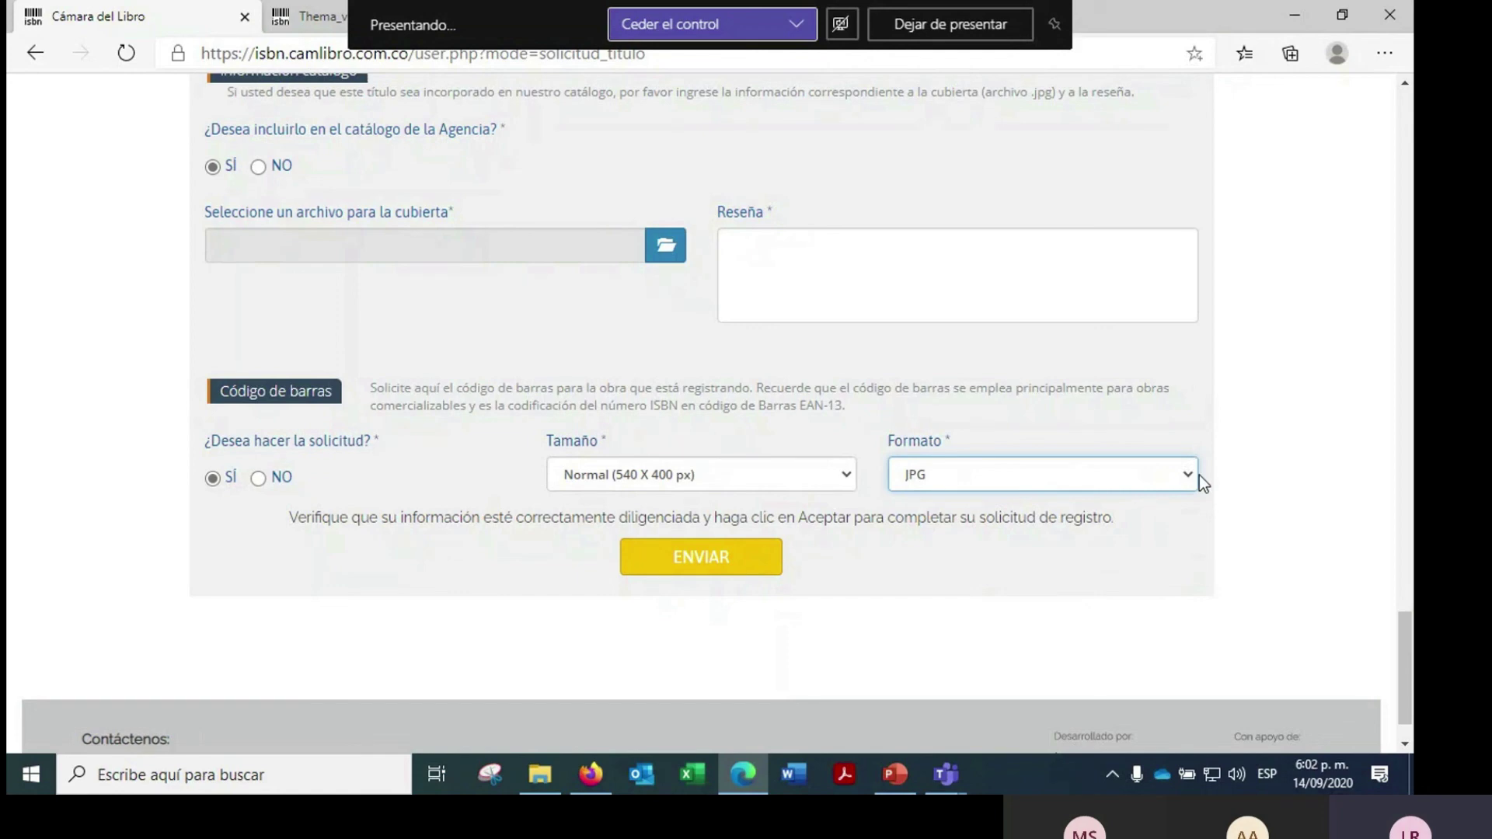
click(847, 473)
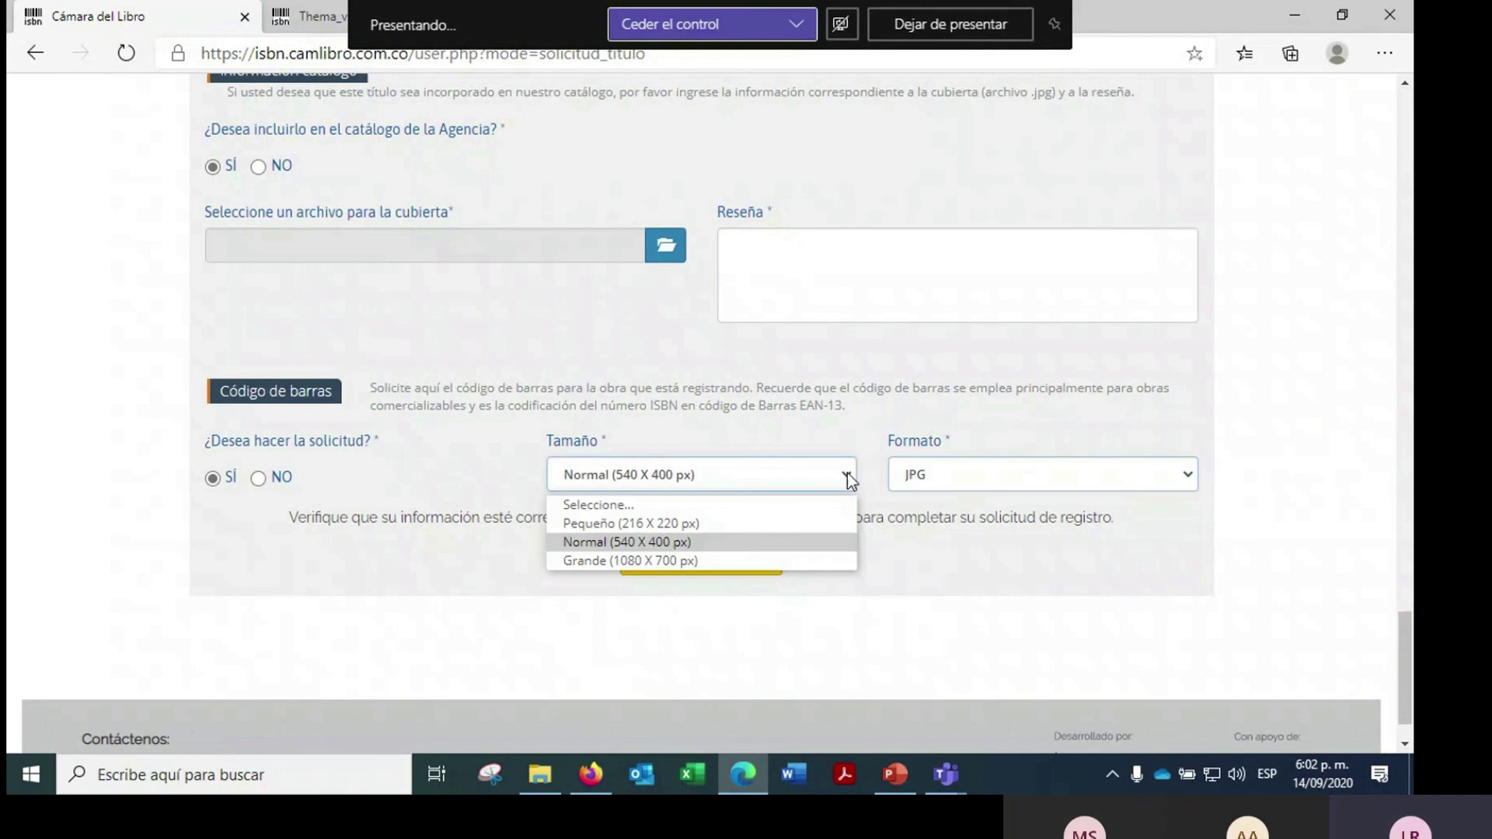
click(847, 473)
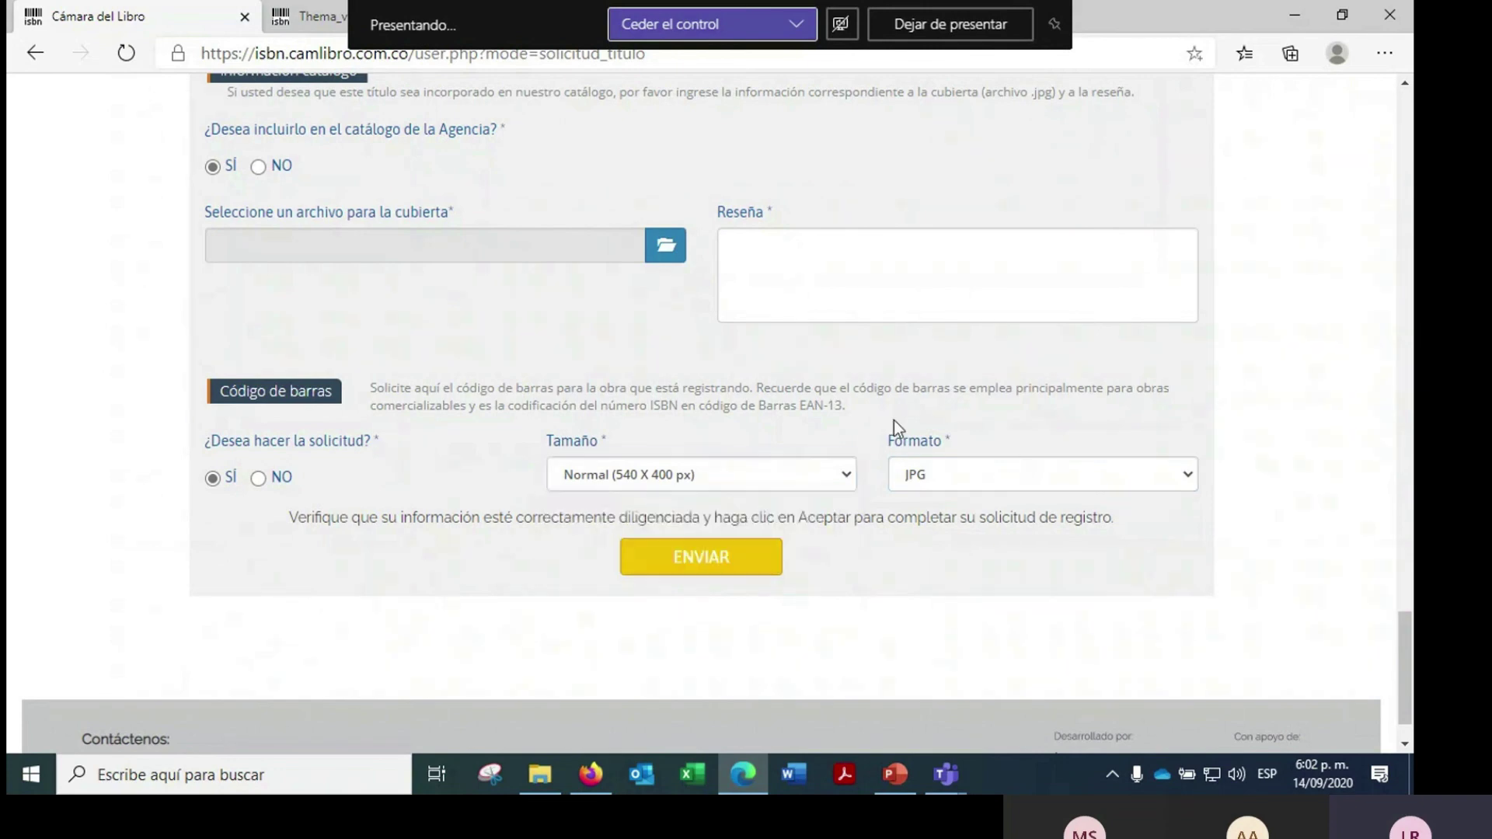
click(255, 479)
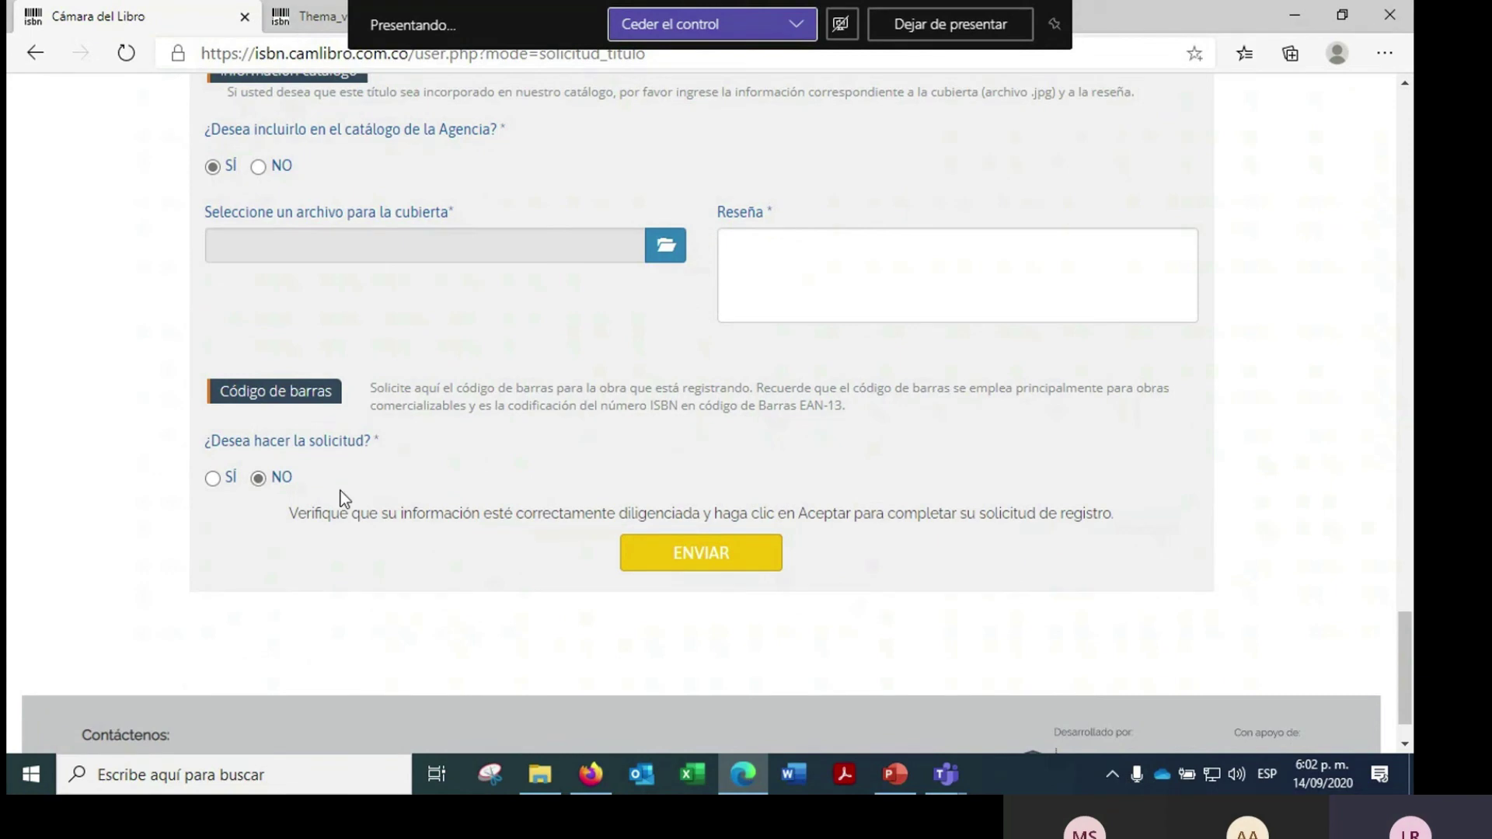
- Submit the ISBN request form, dismiss the missing Título error, and click into the Reseña box
click(747, 570)
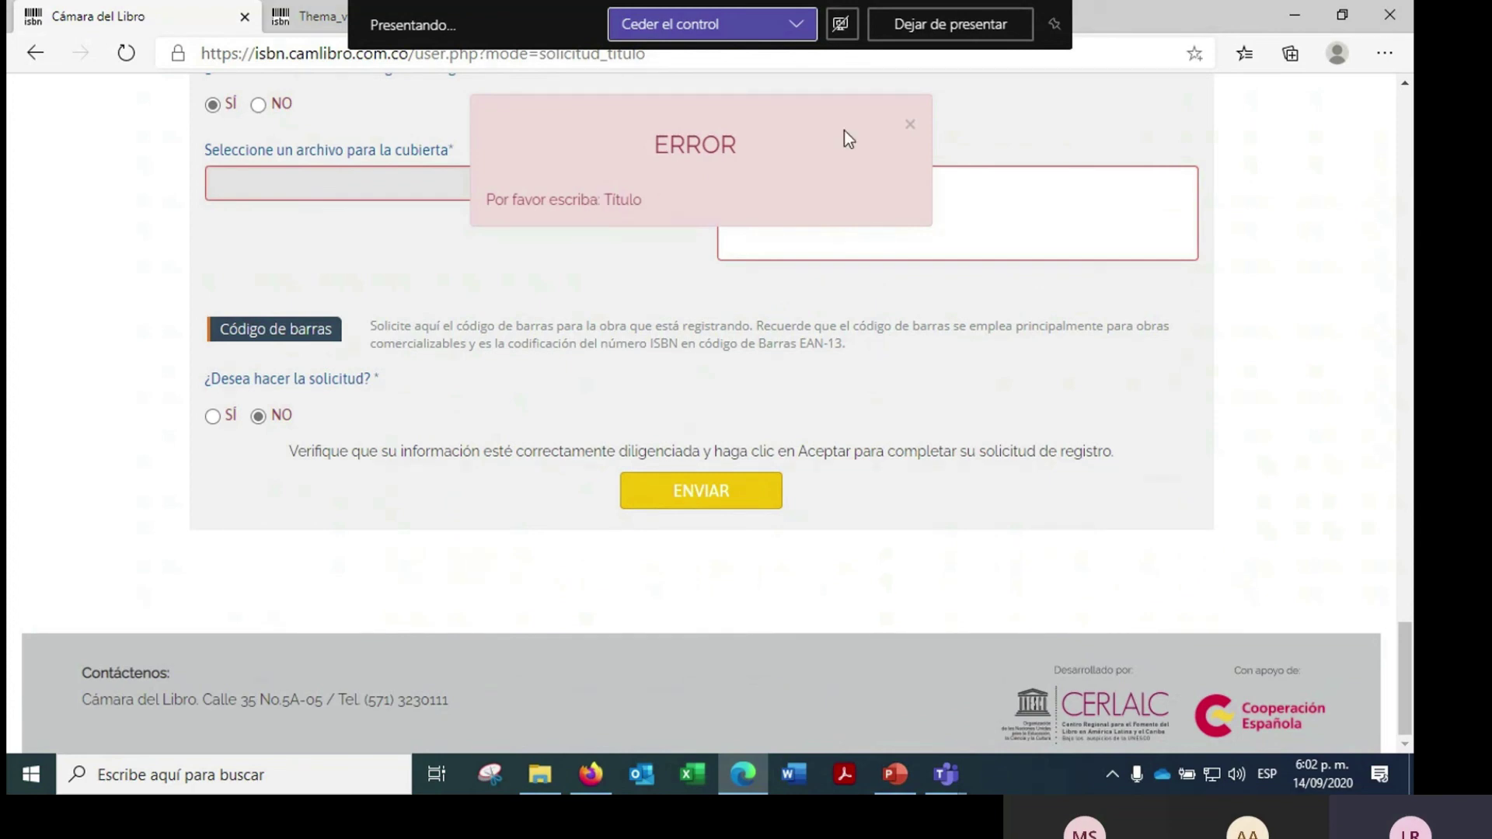
click(911, 126)
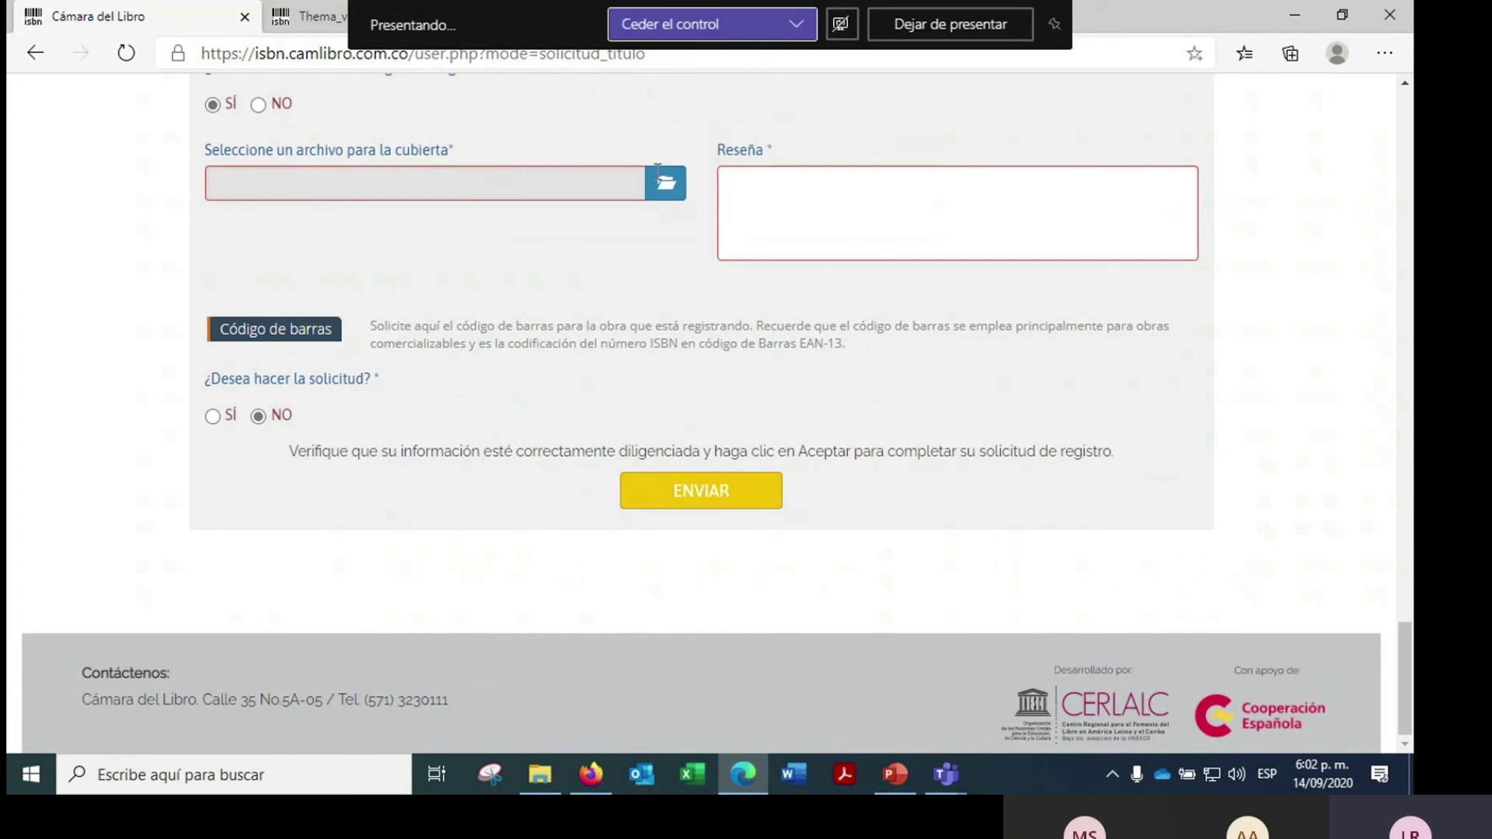
click(823, 194)
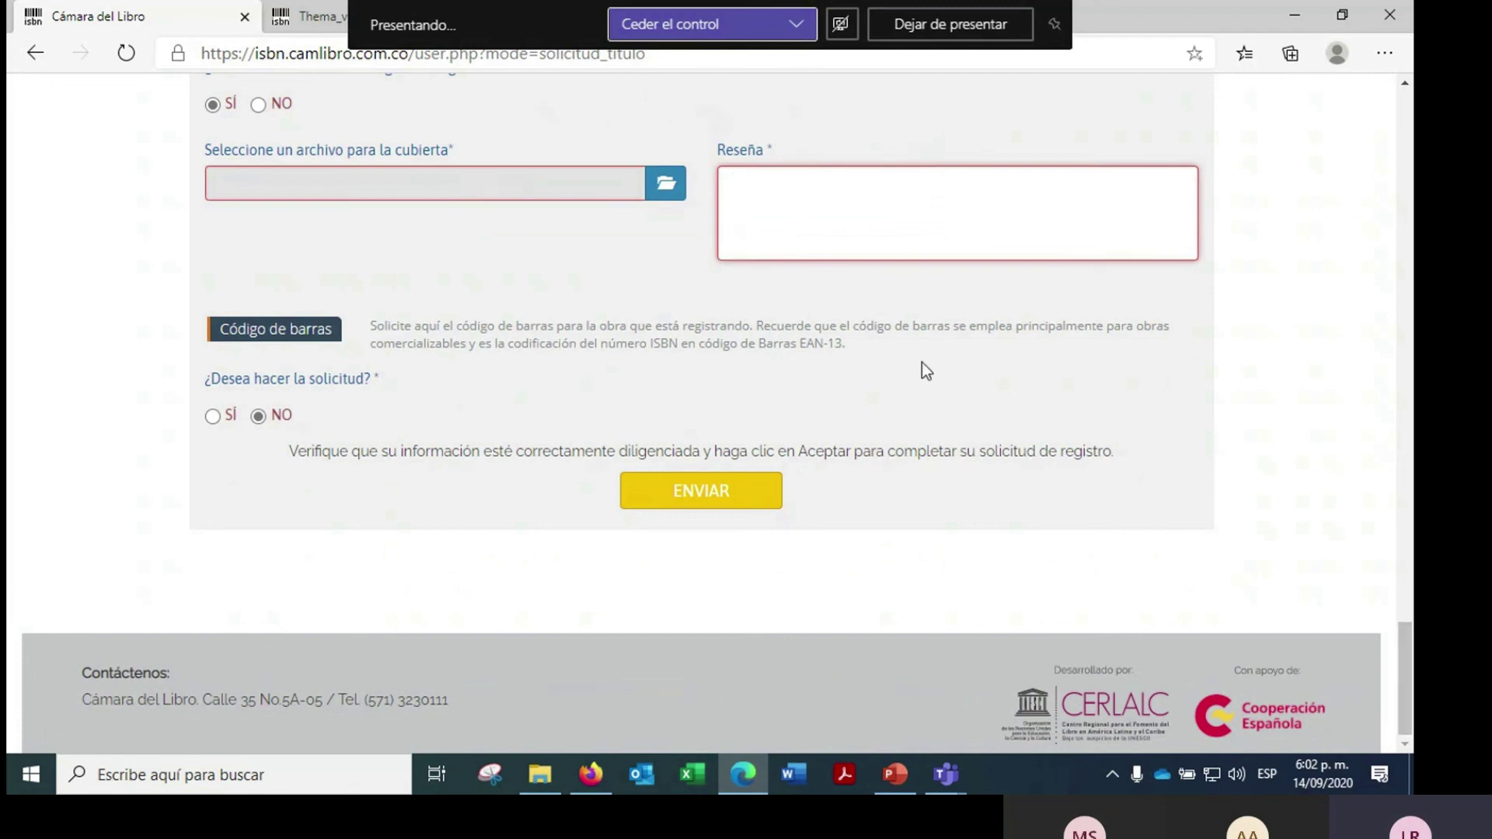
- Set catalog inclusion to NO, go back, and return to the top of the form
scroll(880, 357, up, 1)
scroll(880, 357, up, 2)
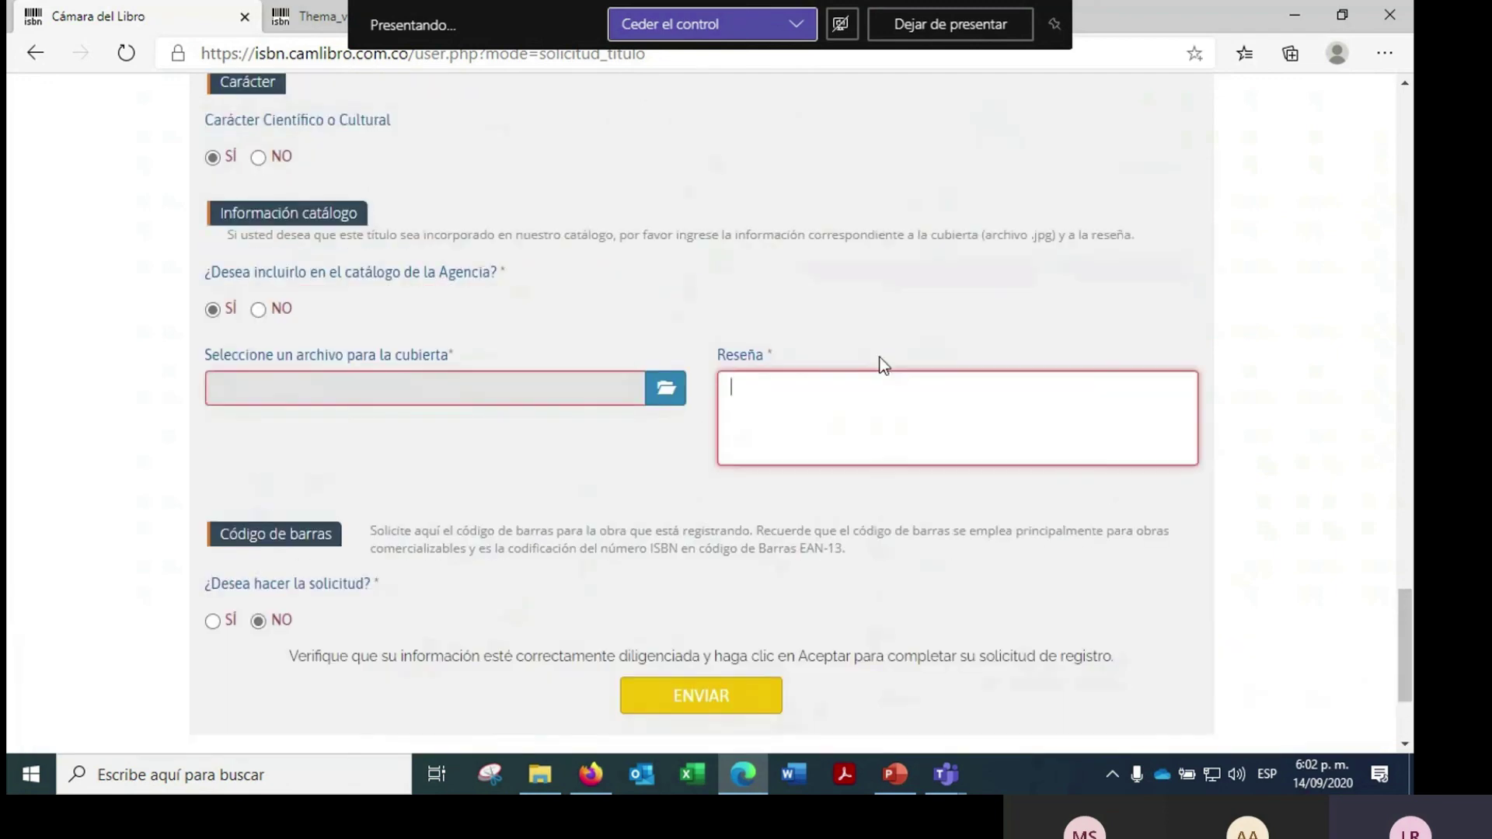
click(259, 310)
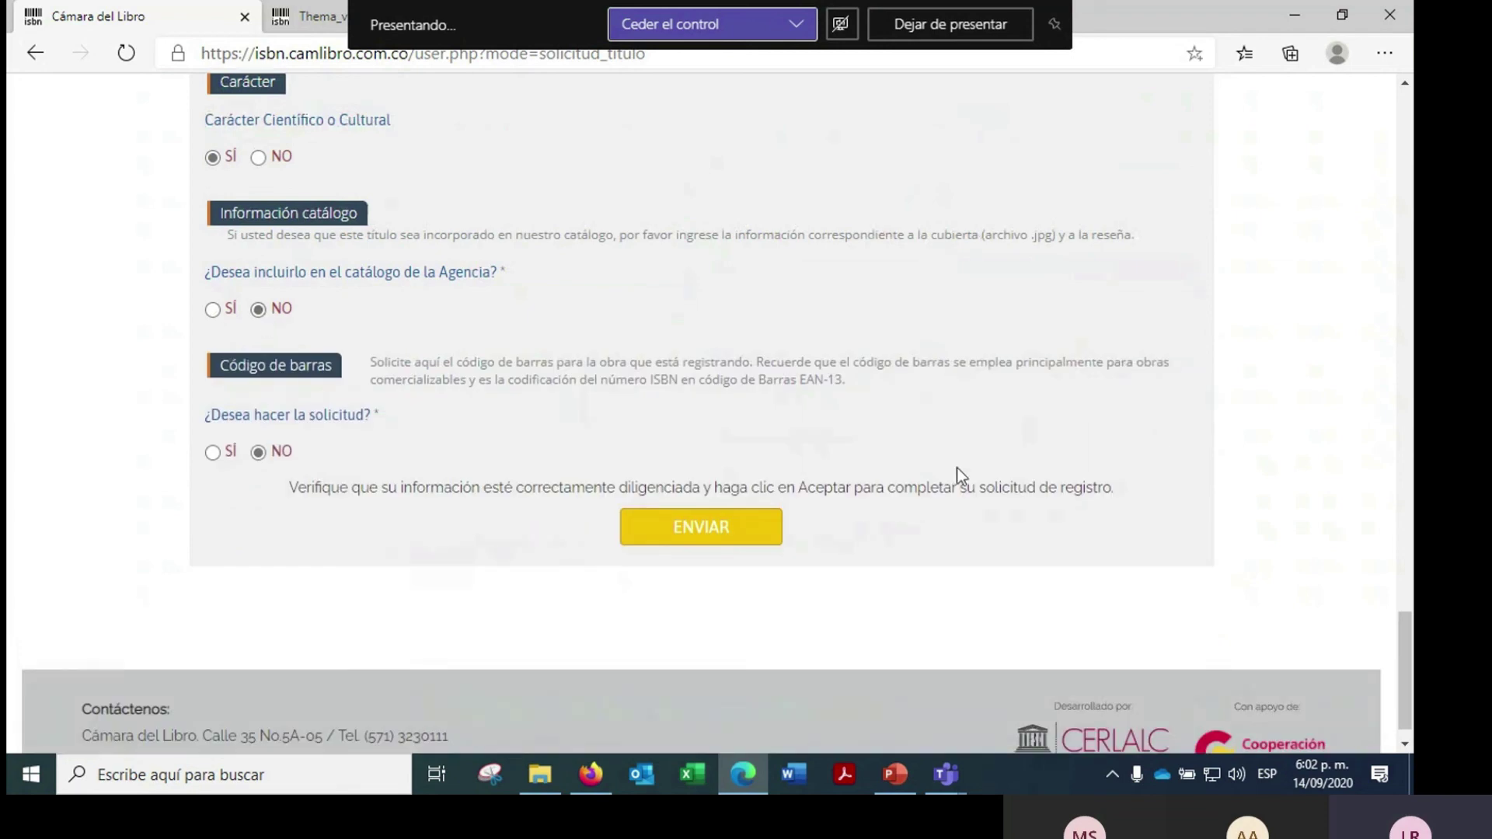
key(alt+Left)
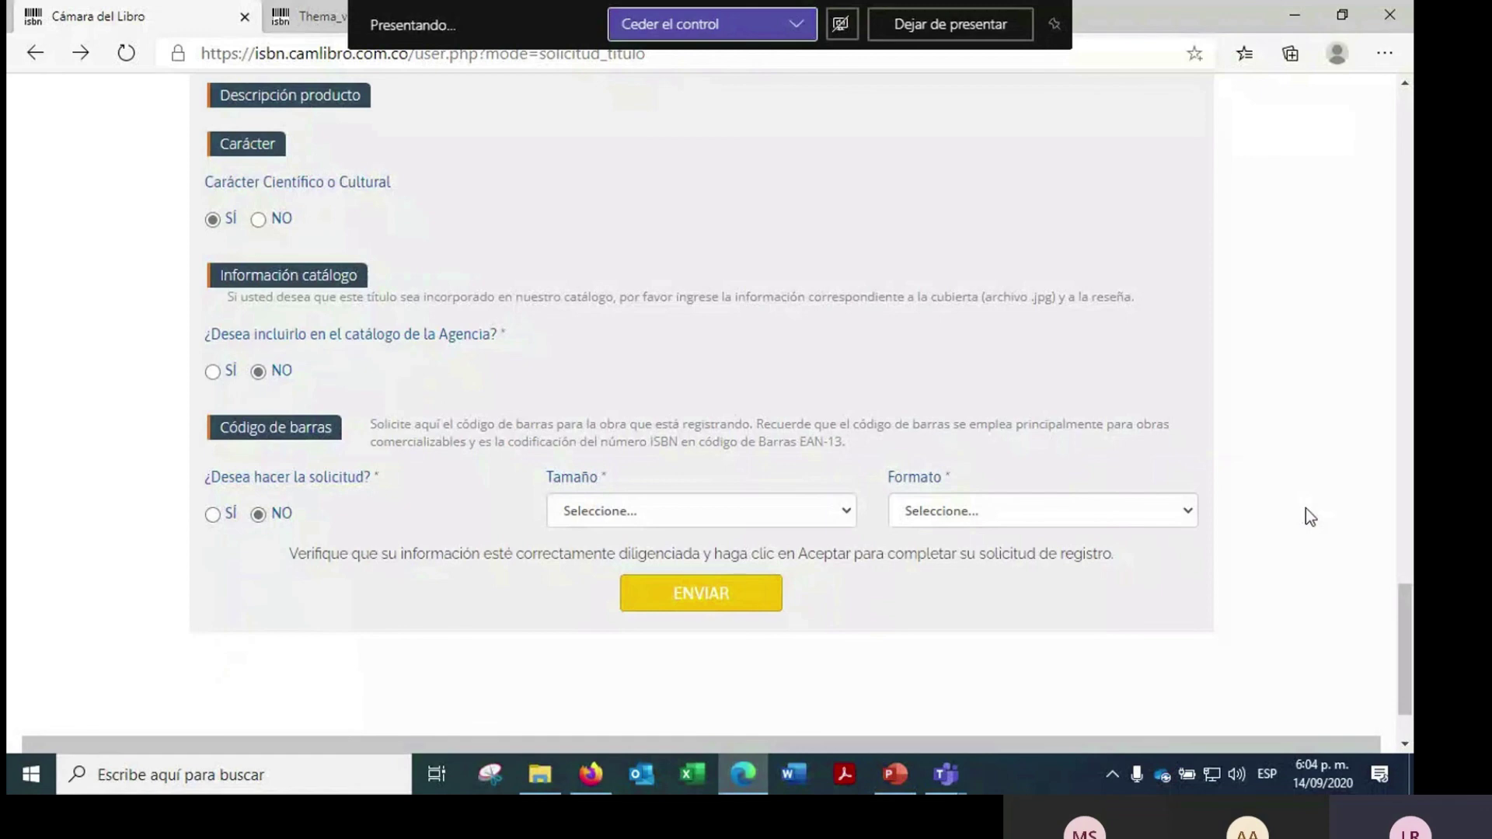
scroll(1305, 571, up, 5)
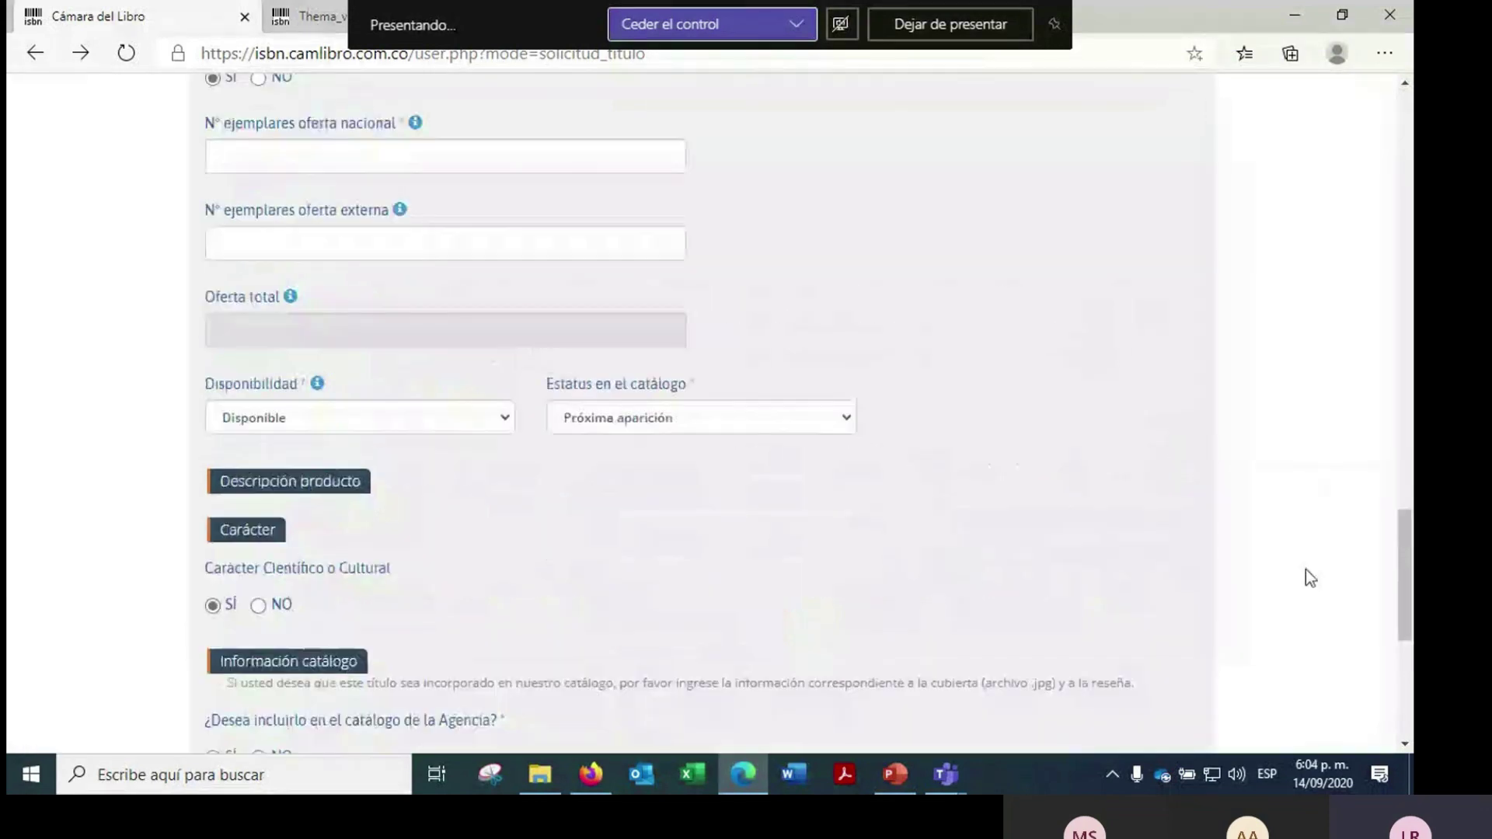
scroll(1311, 579, up, 3)
scroll(1306, 571, up, 5)
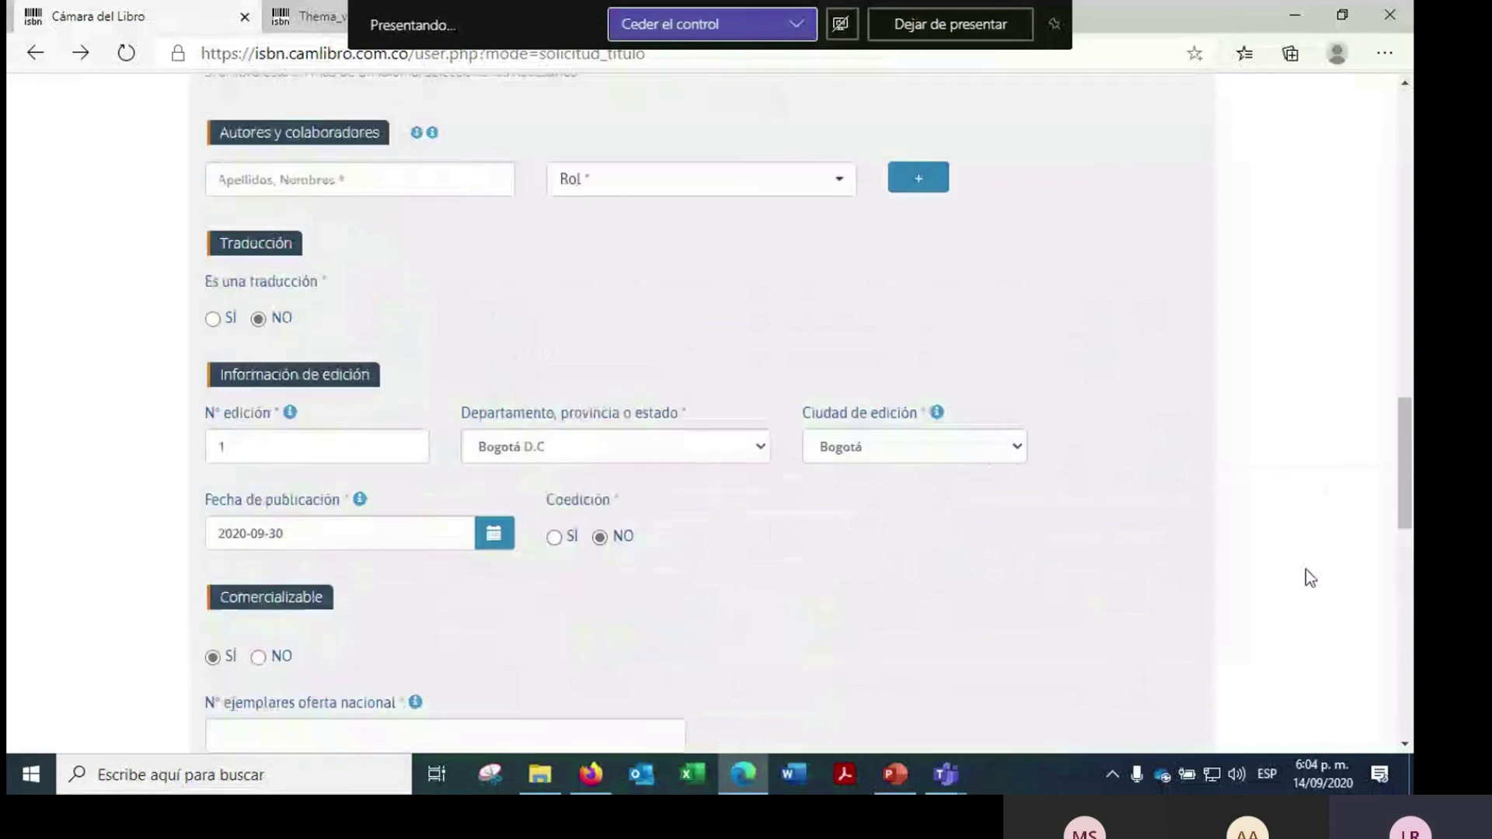
scroll(1311, 577, up, 5)
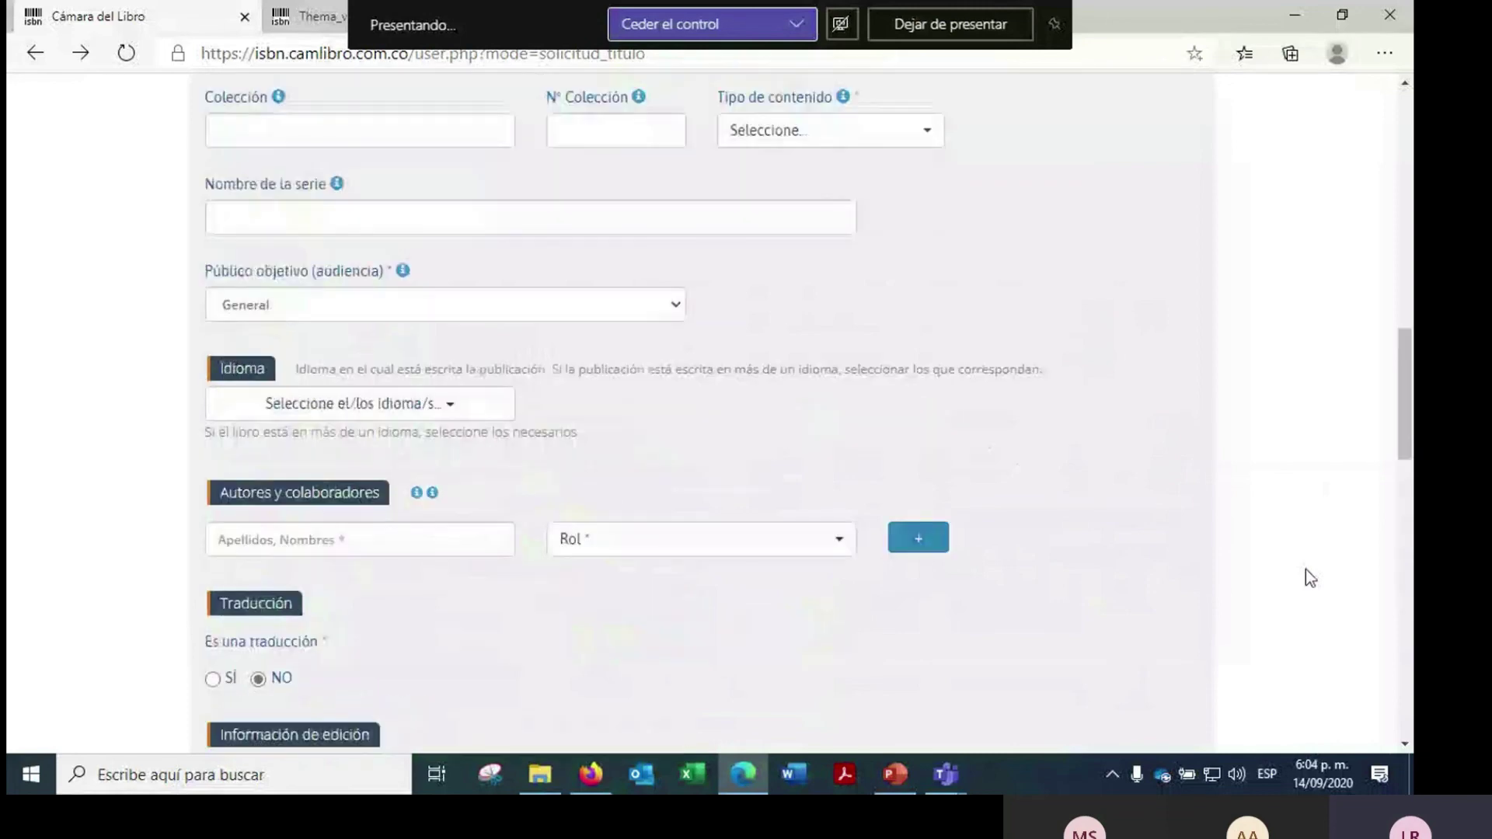
scroll(1306, 573, up, 4)
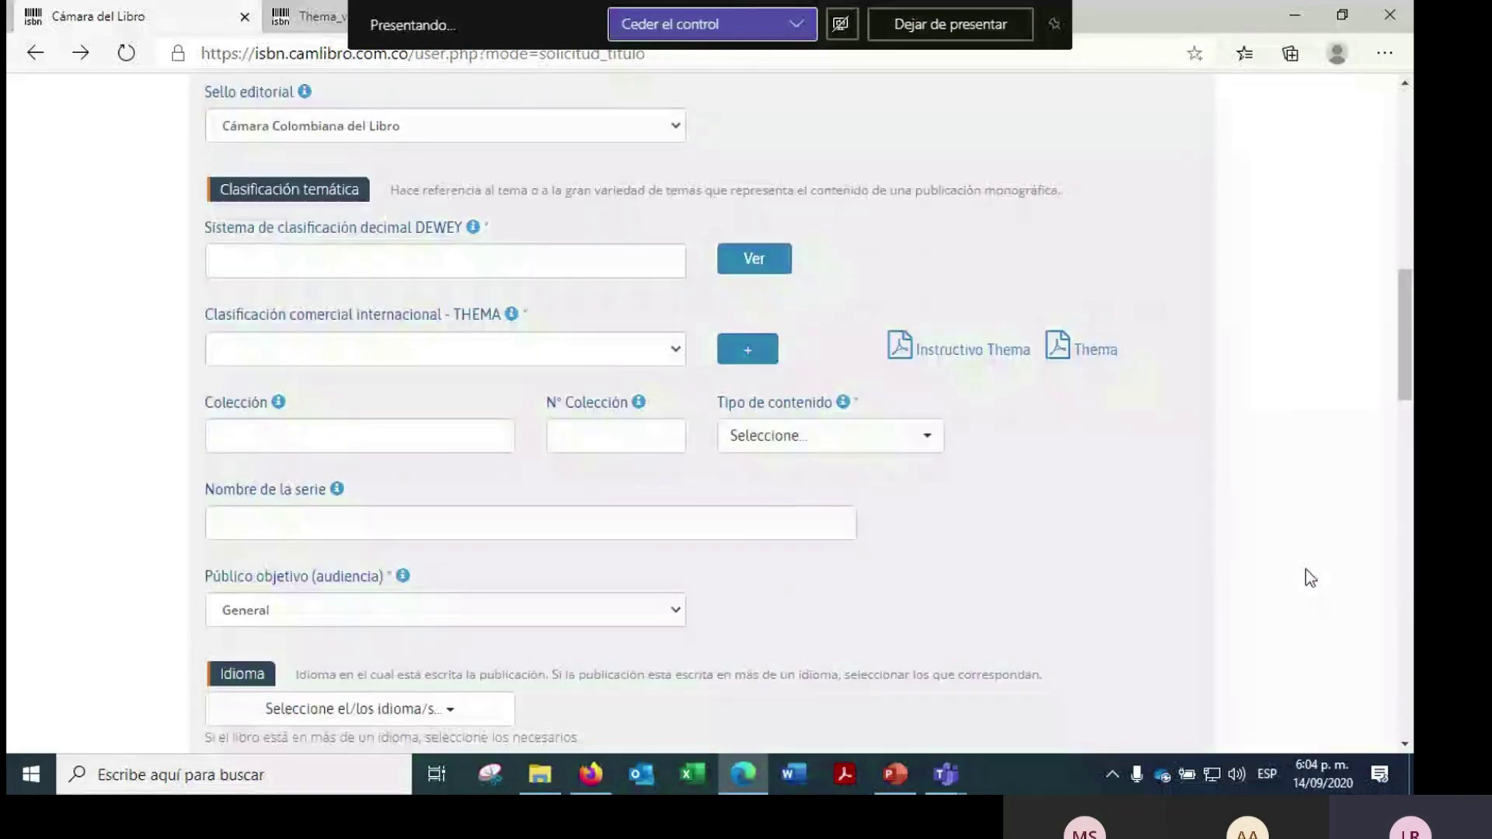
scroll(1306, 570, up, 15)
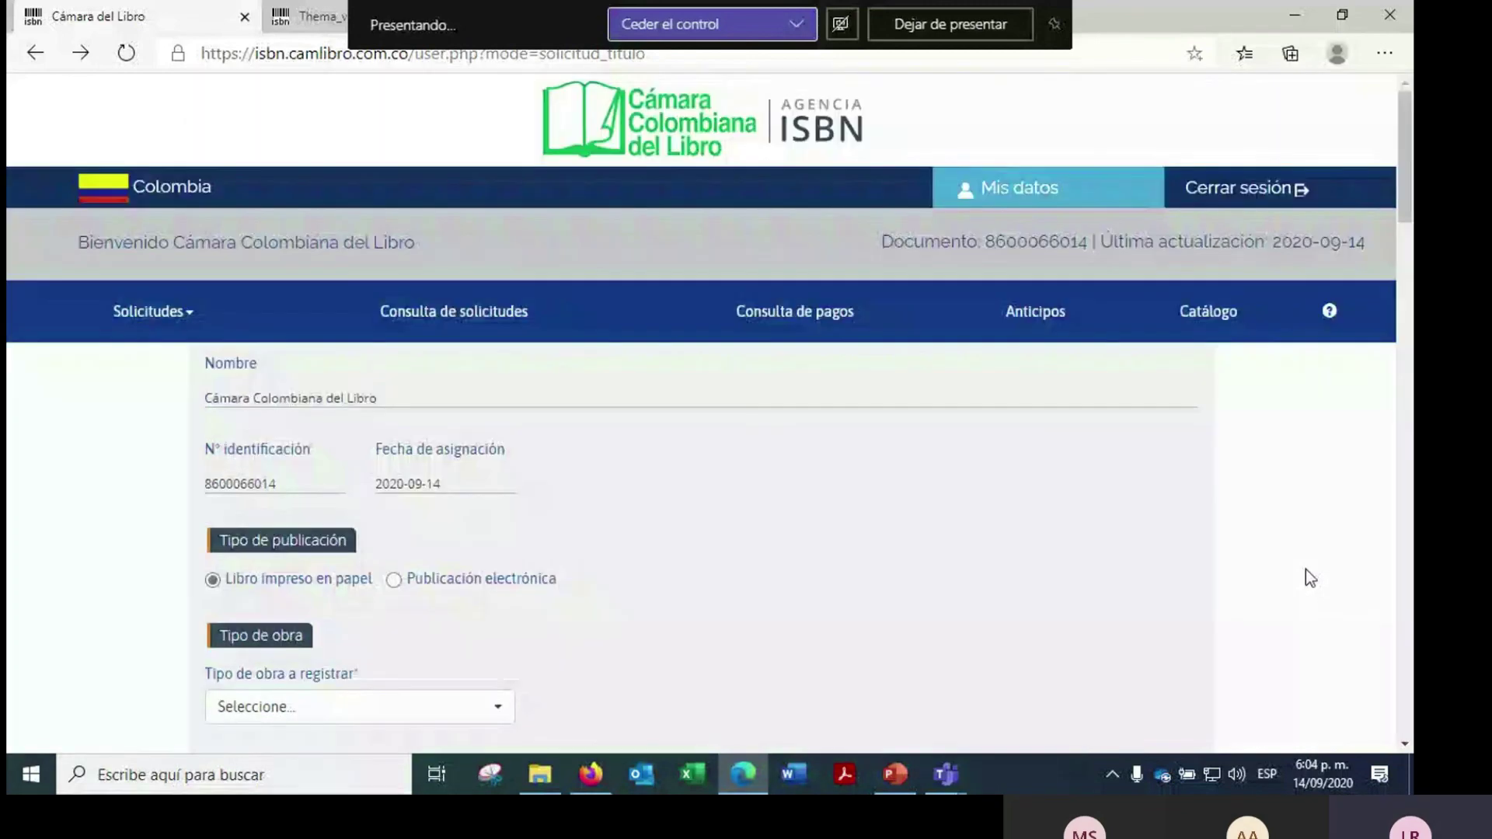
- Open title ID 323693 for editing, return to the Títulos list, and open the advanced search
click(1218, 316)
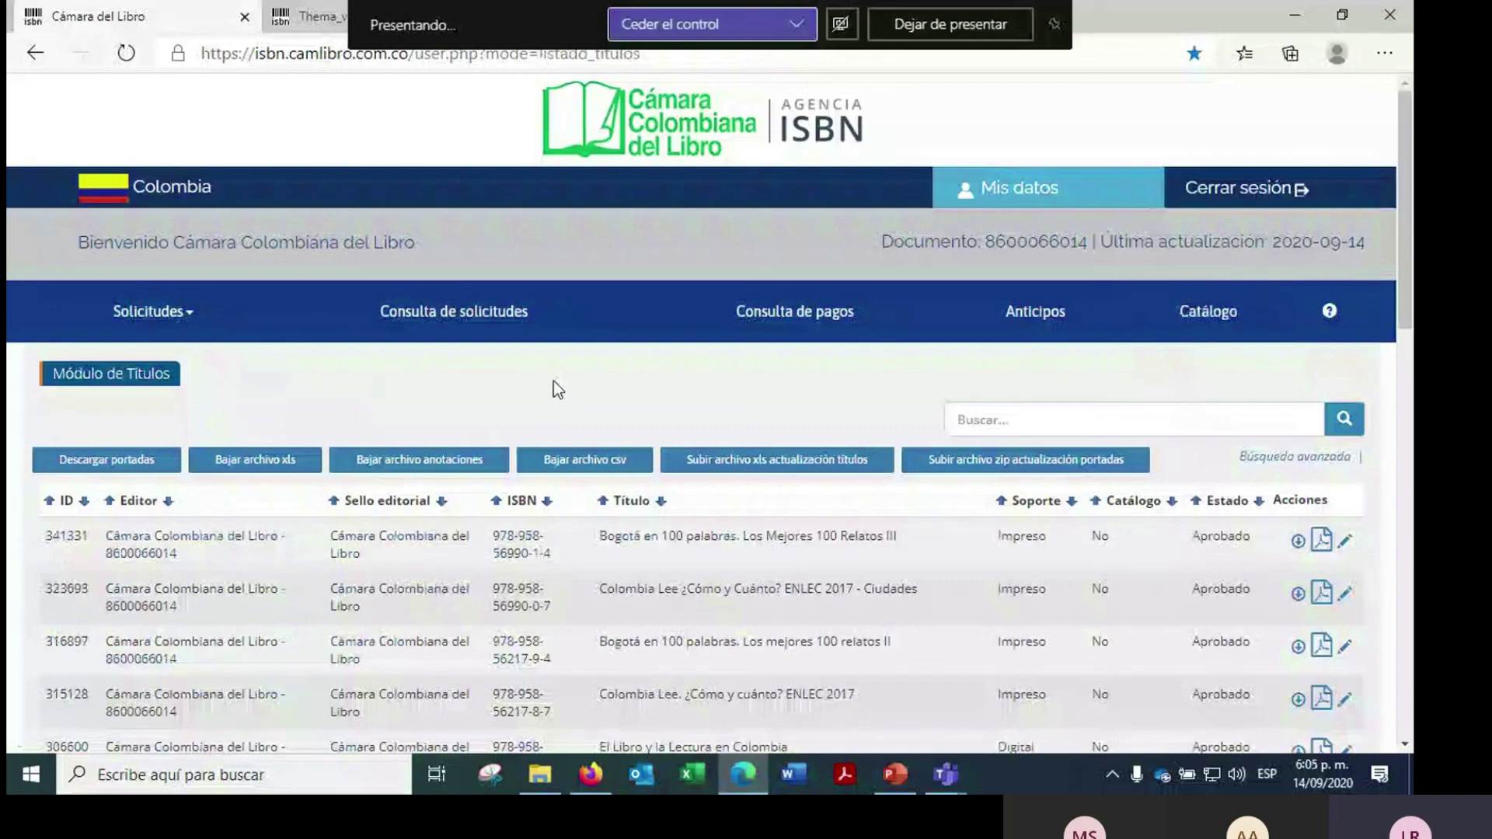
scroll(553, 381, down, 1)
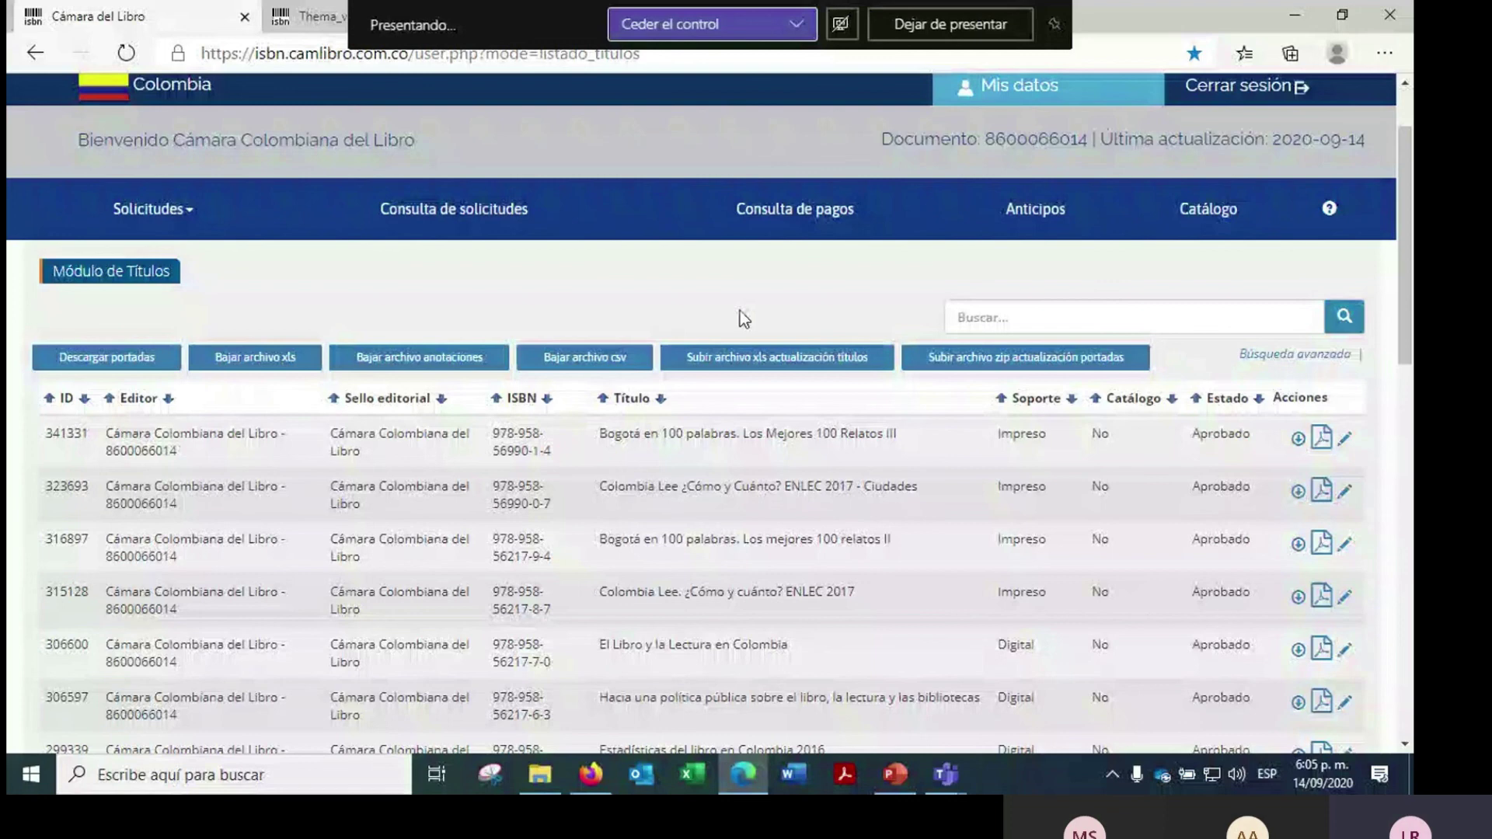
click(1346, 494)
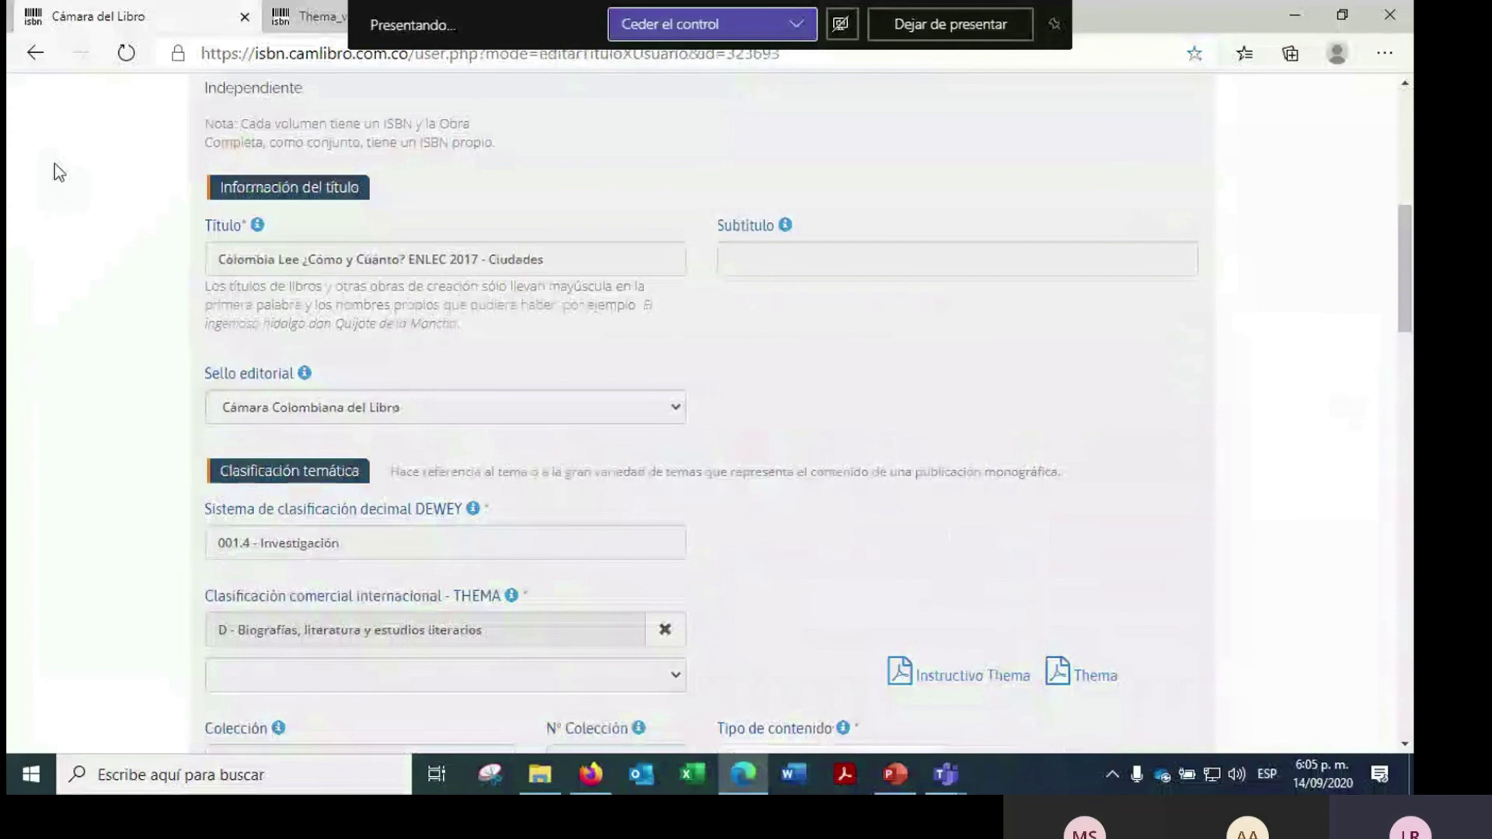
key(alt+Left)
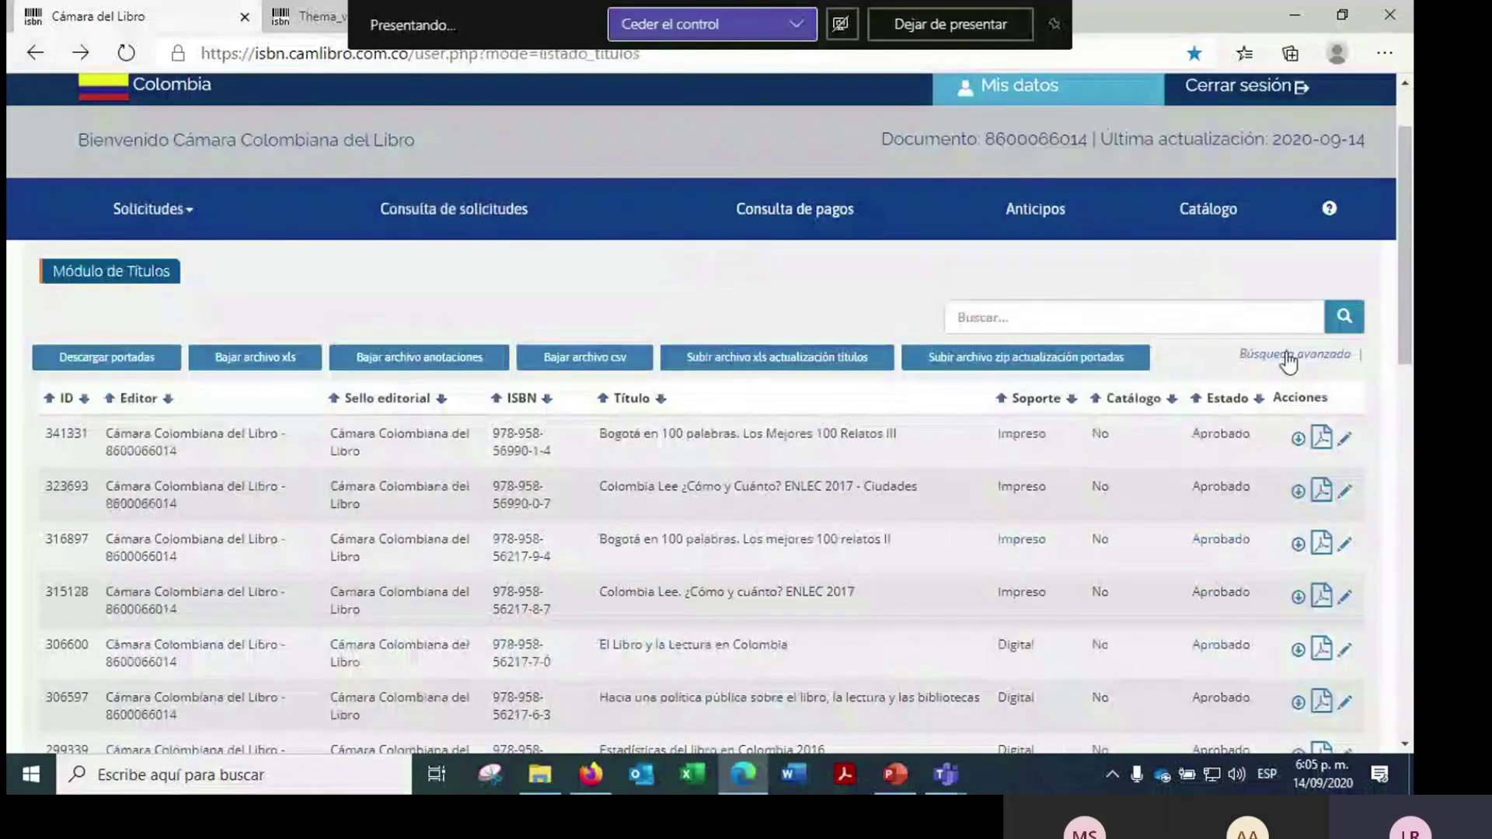
click(1288, 354)
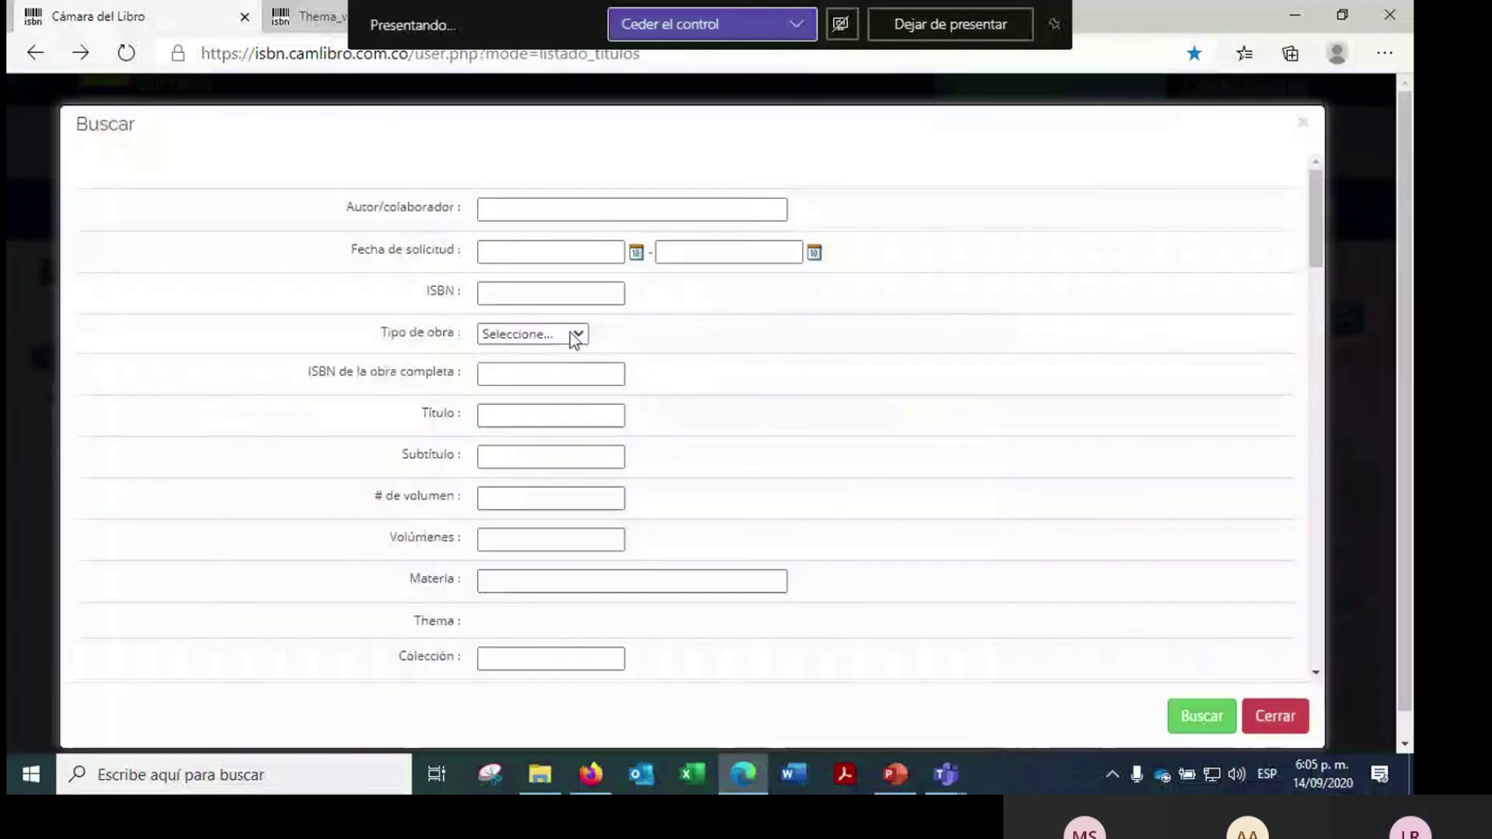
- Set the Fecha de solicitud range from 2020-01-01 to 2020-09-14 using the calendars
click(515, 255)
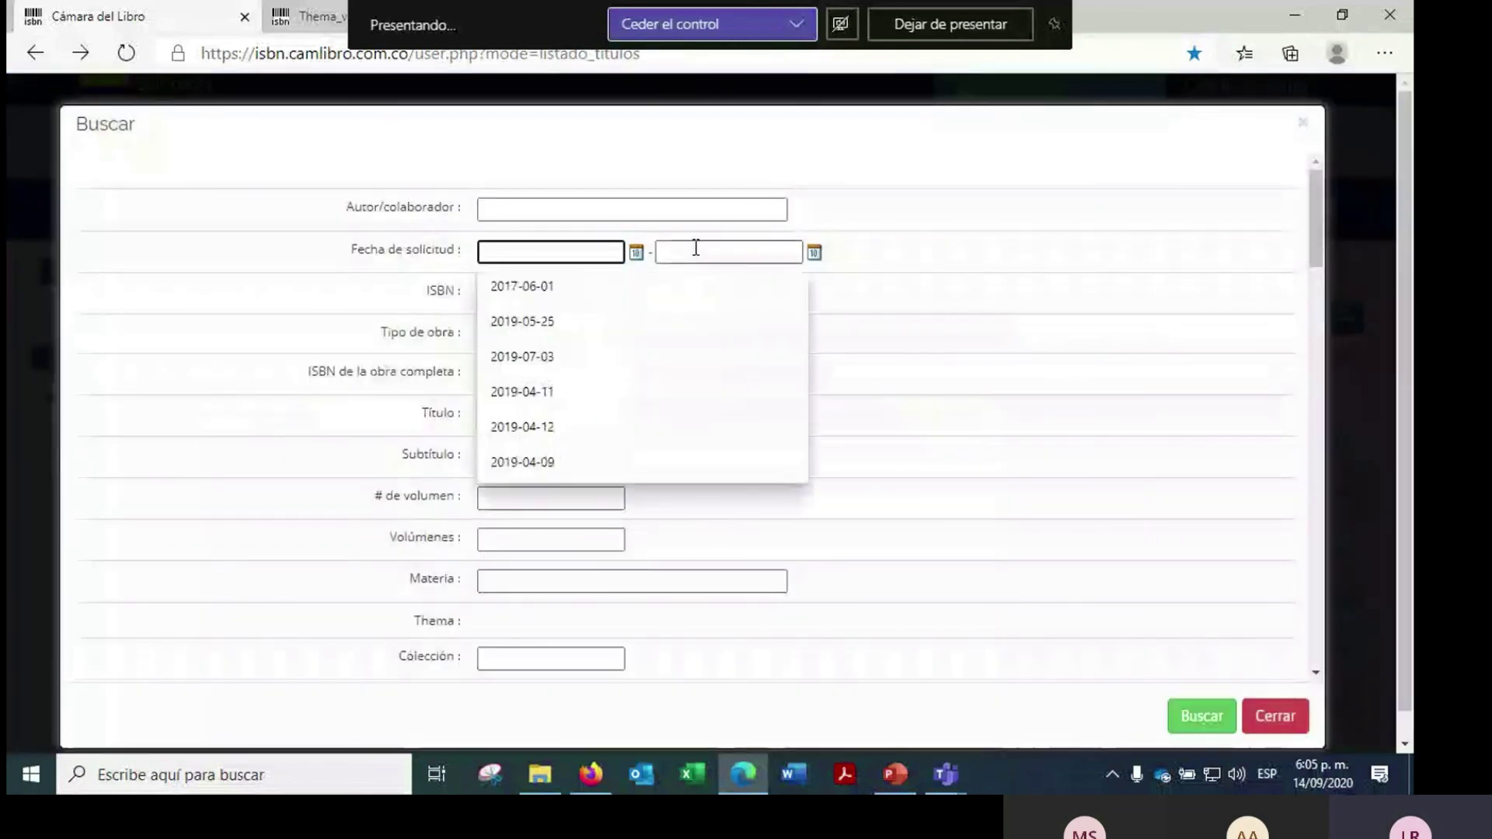
click(694, 250)
click(583, 245)
click(636, 253)
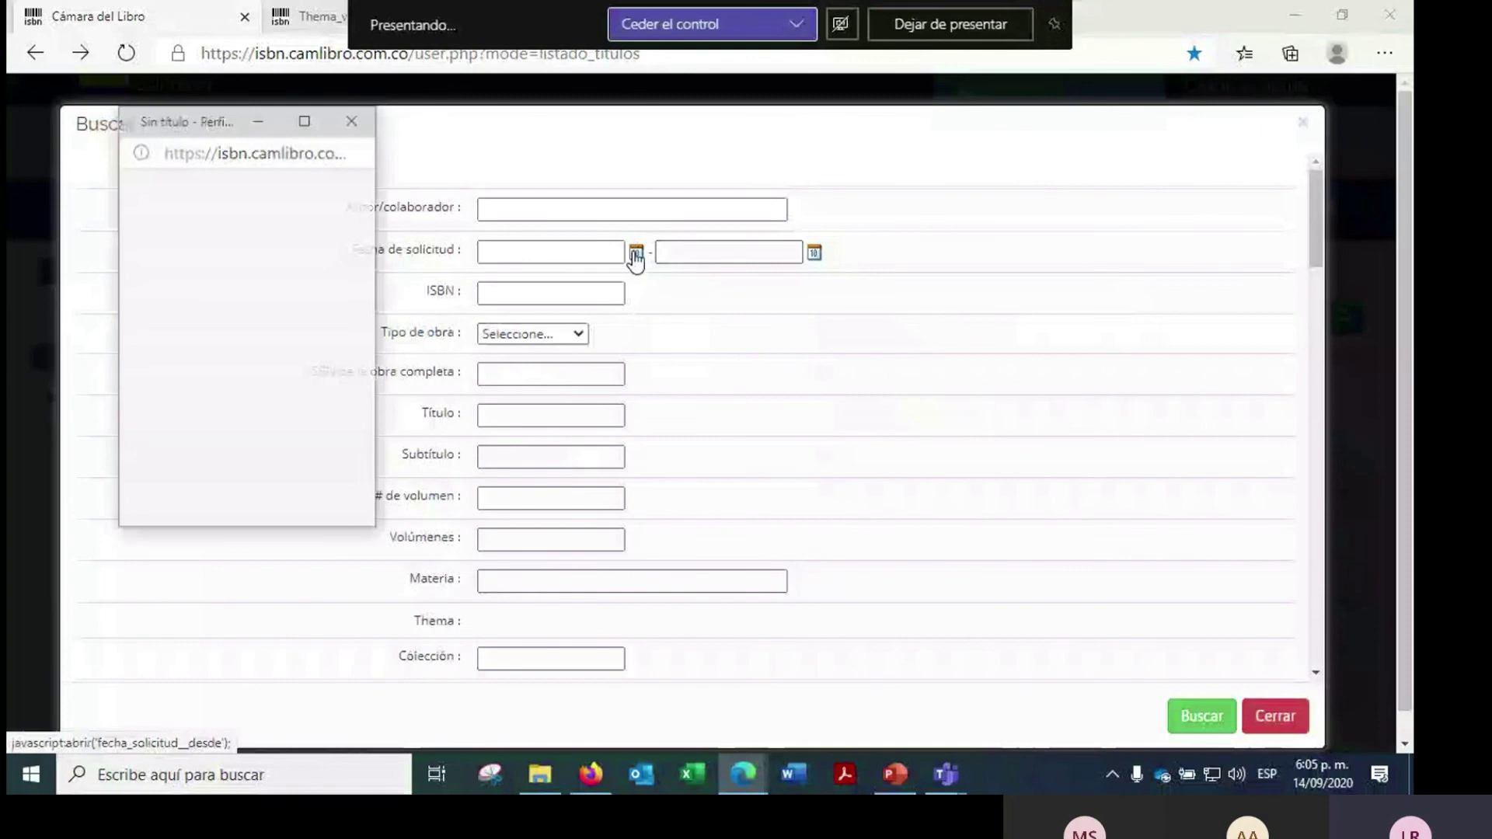
click(216, 223)
click(242, 239)
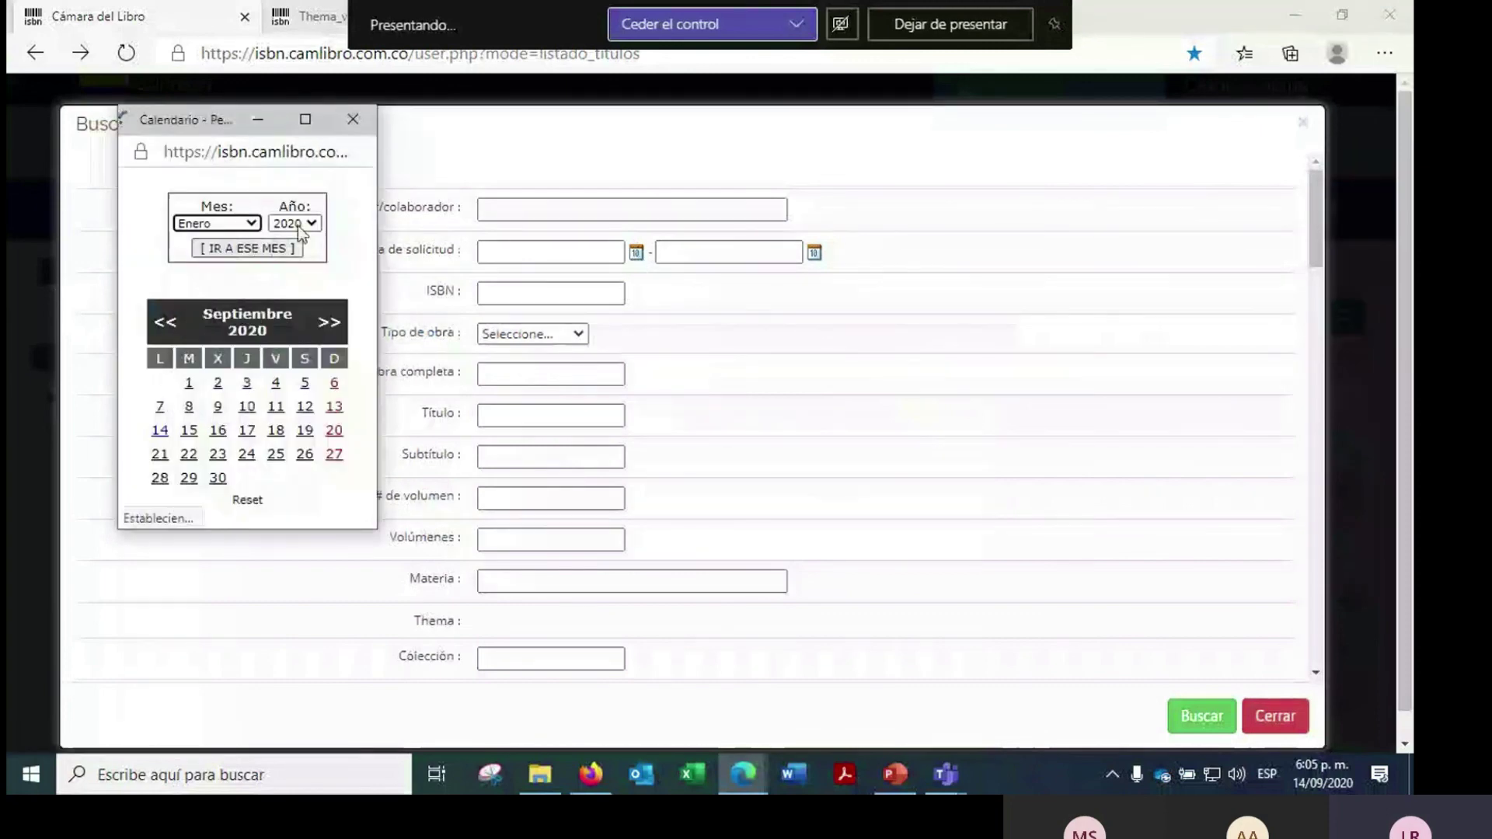
click(218, 369)
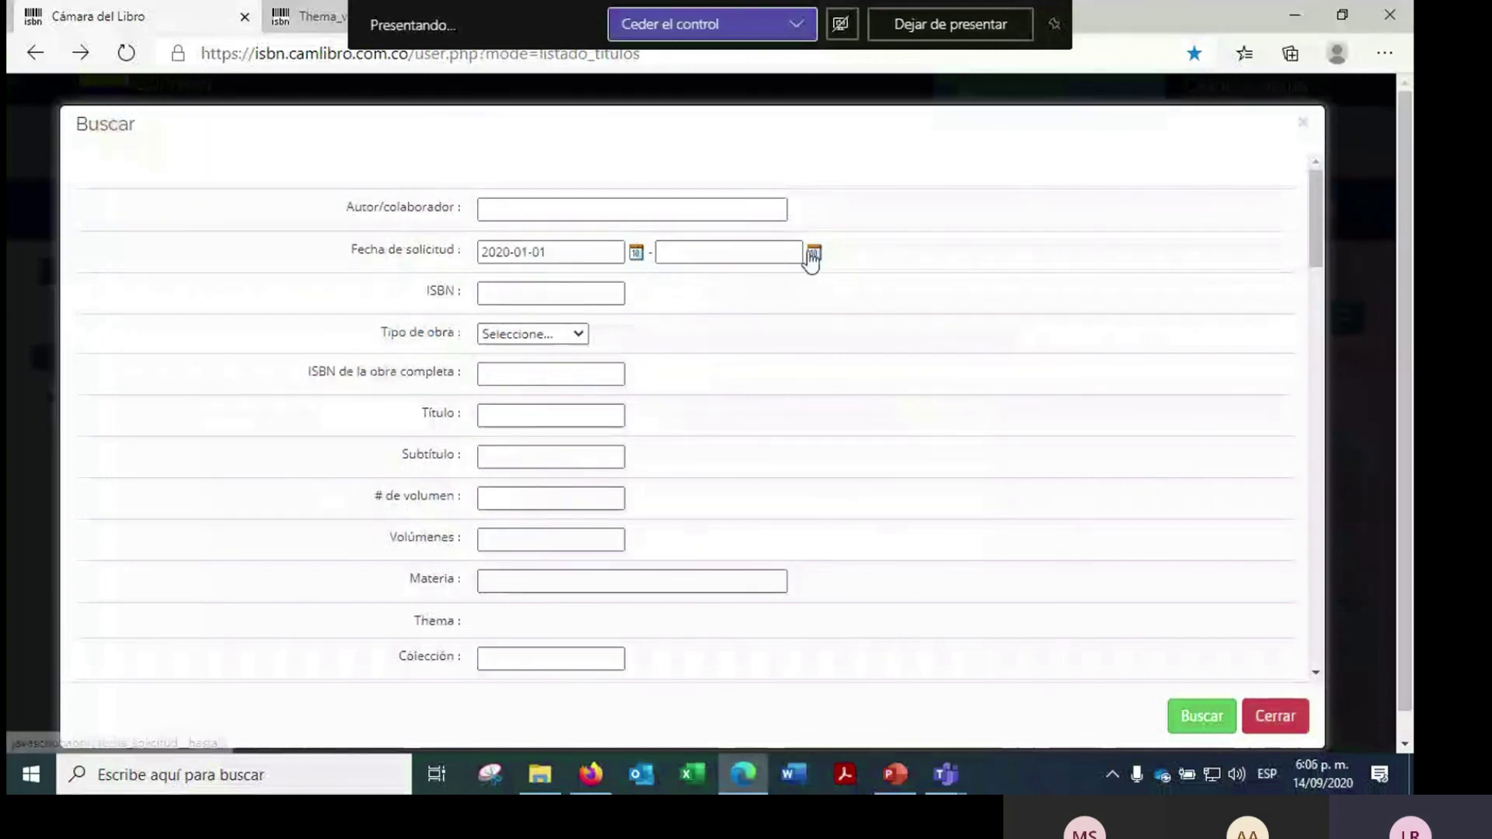
click(813, 254)
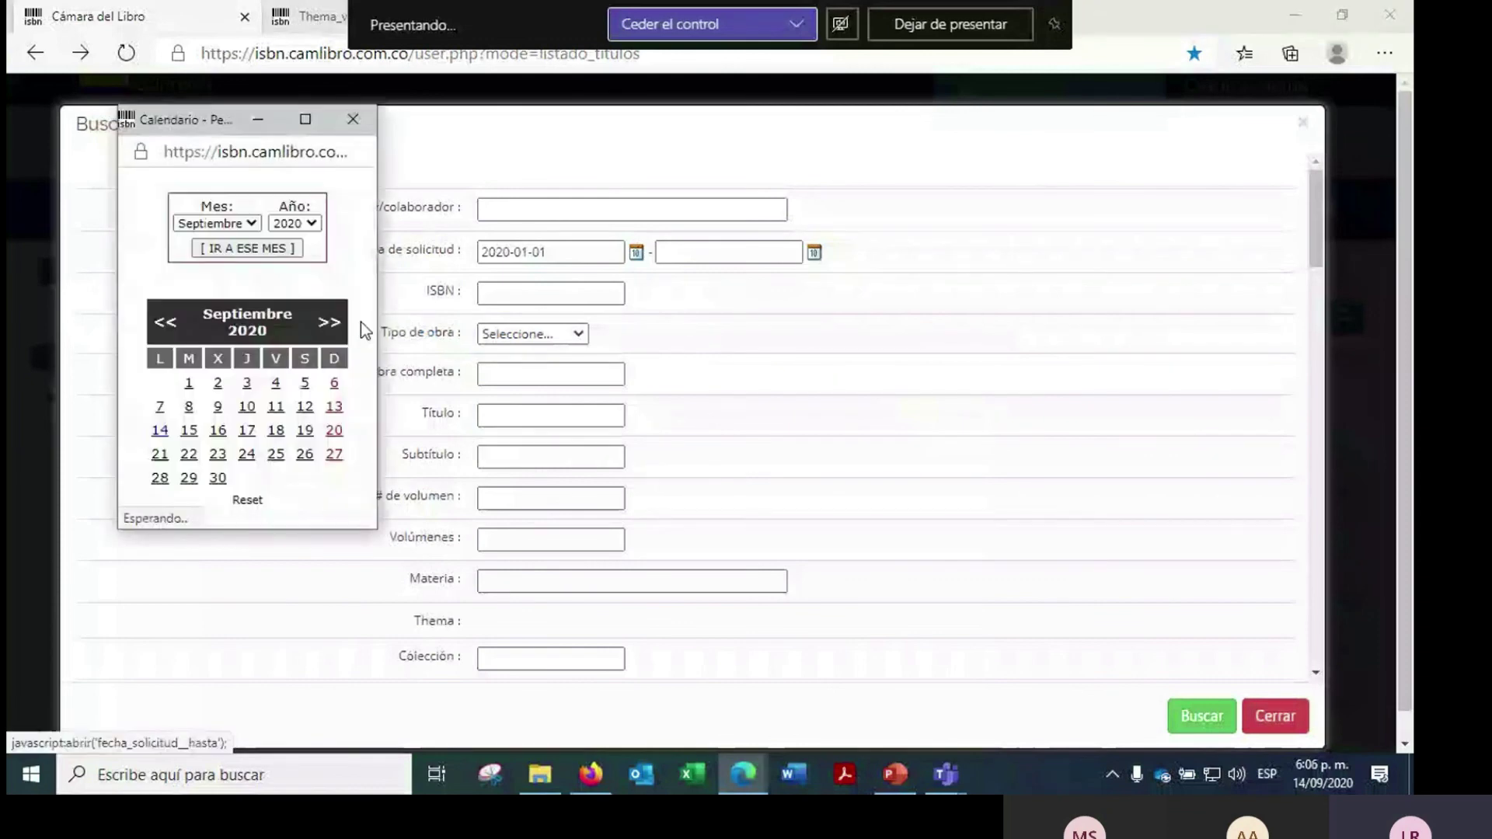
click(160, 432)
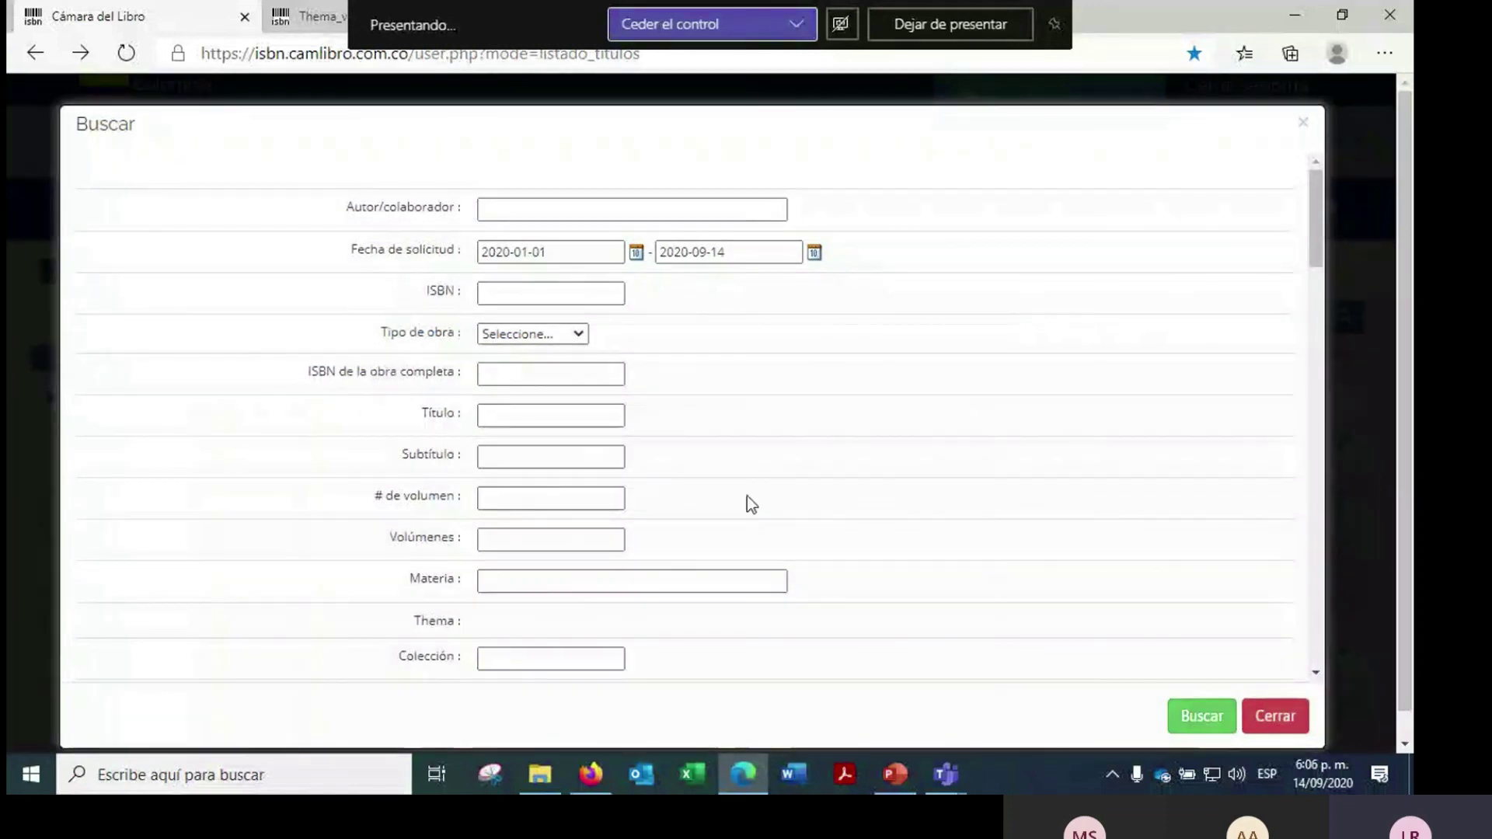
- Run the date-range search, which finds 0 results, and return to the full titles list
scroll(747, 495, down, 1)
scroll(746, 514, down, 1)
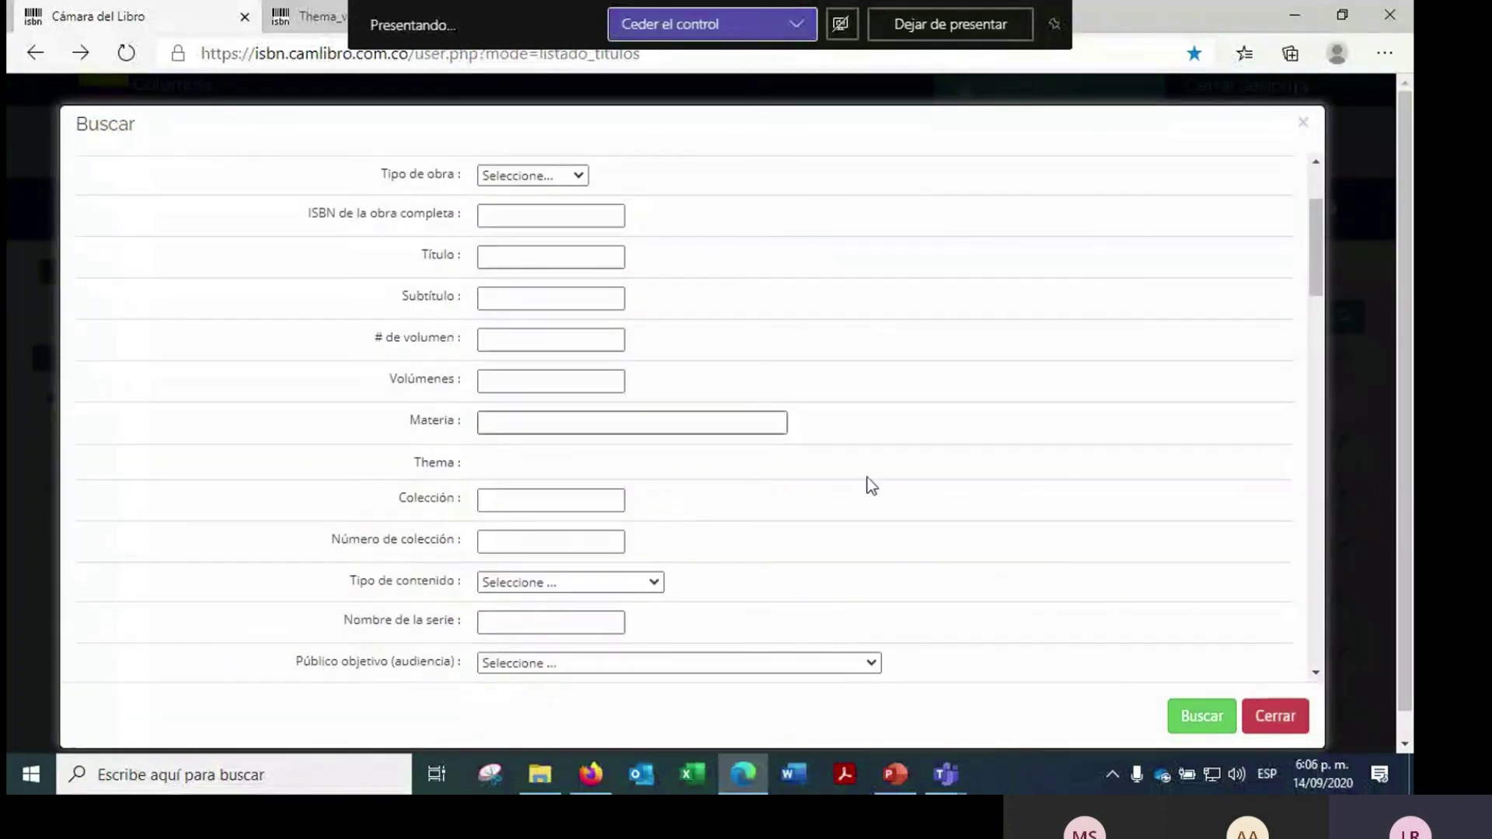
click(1199, 716)
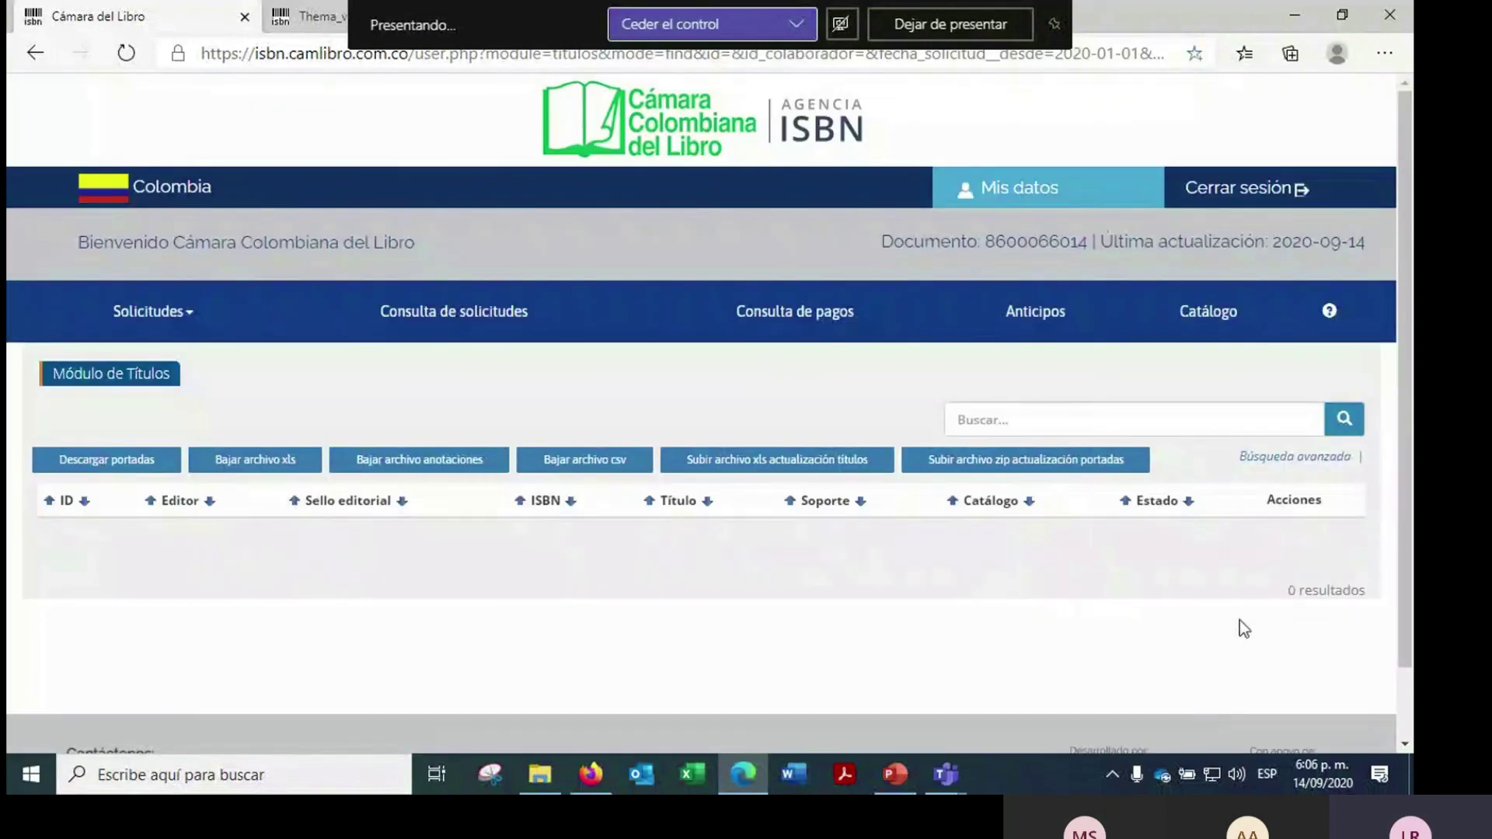
click(1223, 330)
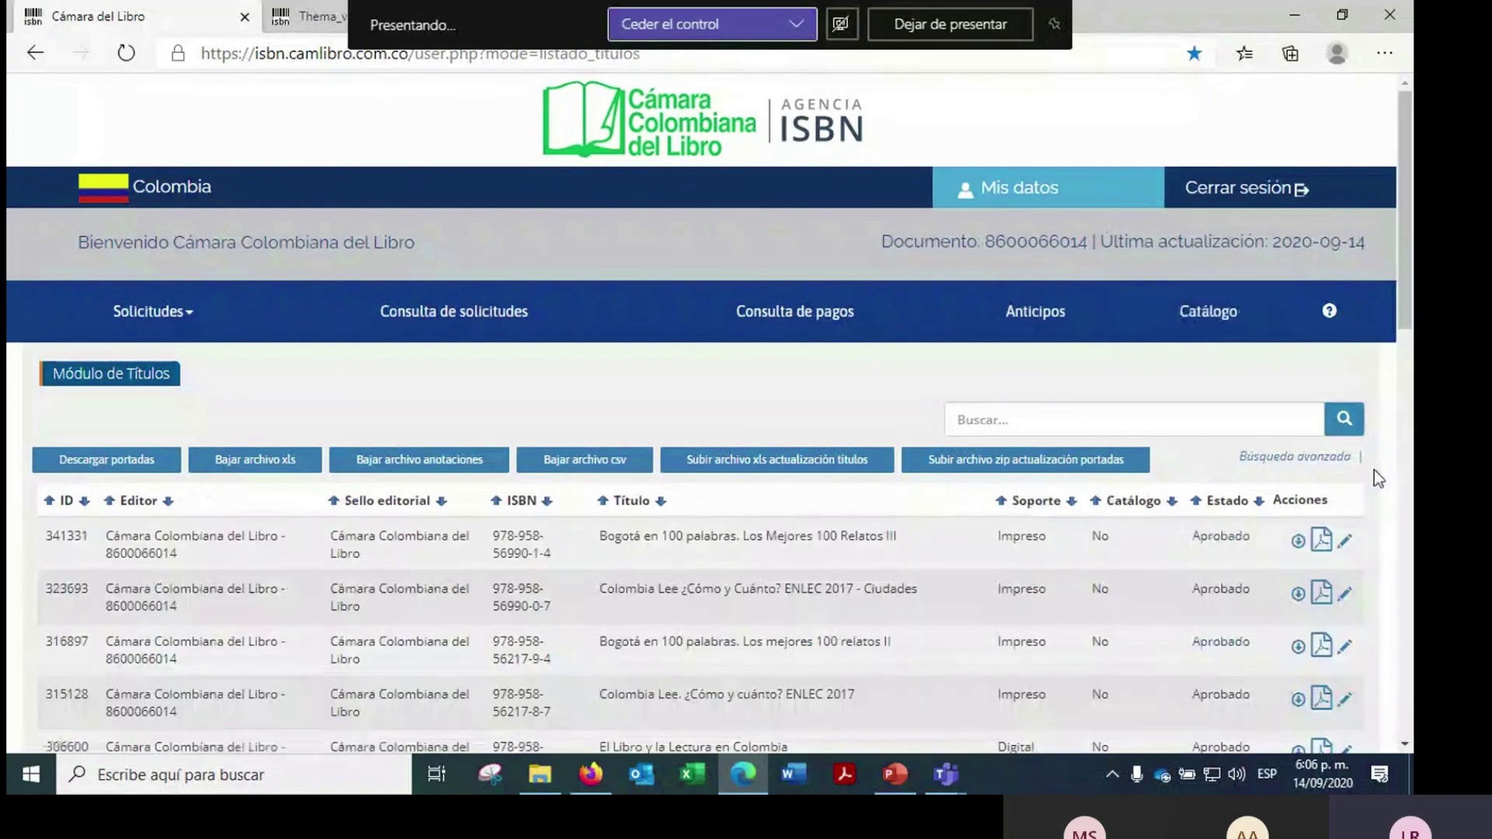
scroll(1383, 456, down, 1)
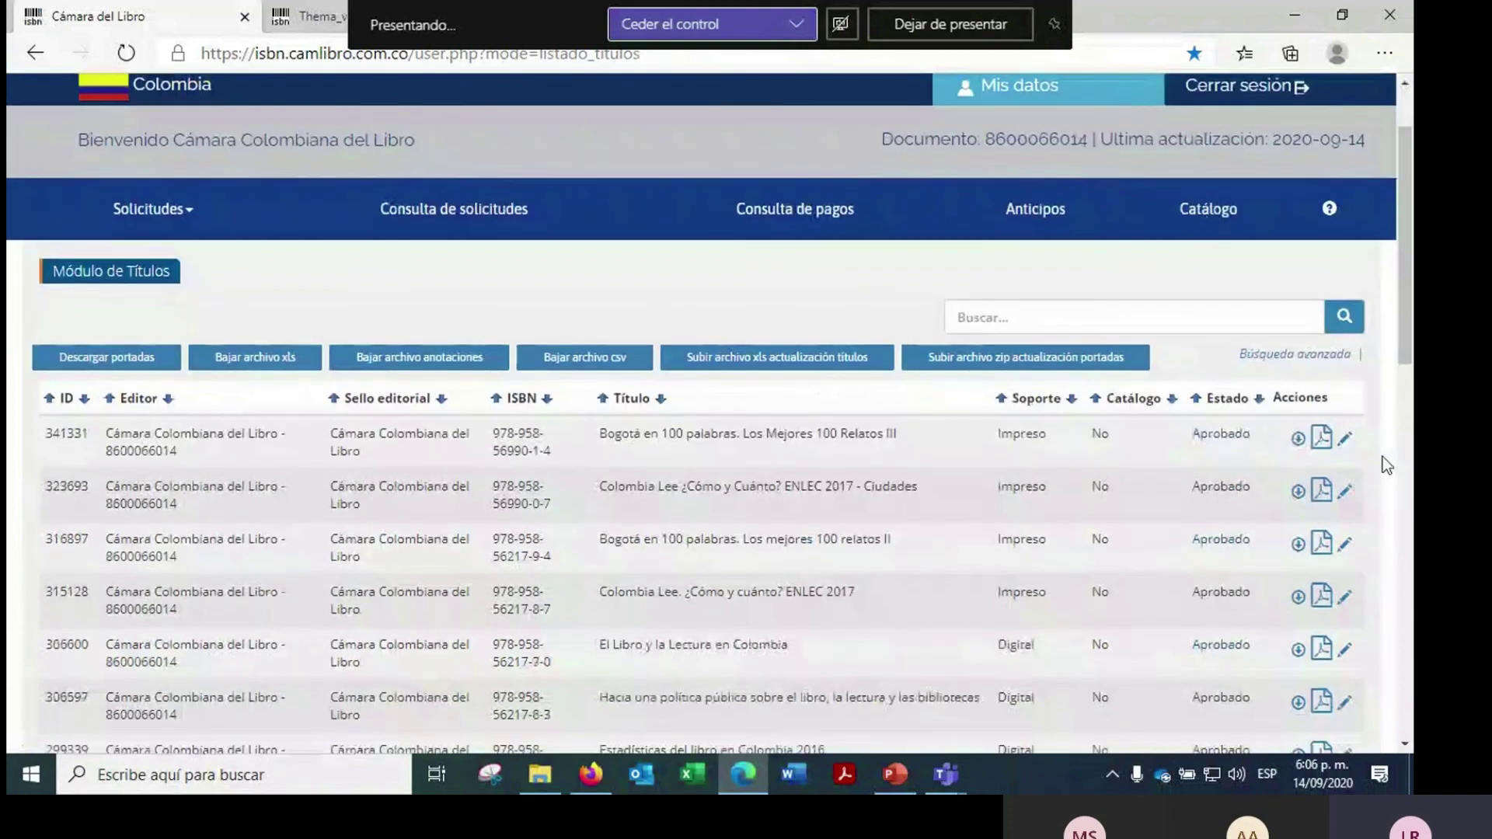
scroll(1383, 455, down, 1)
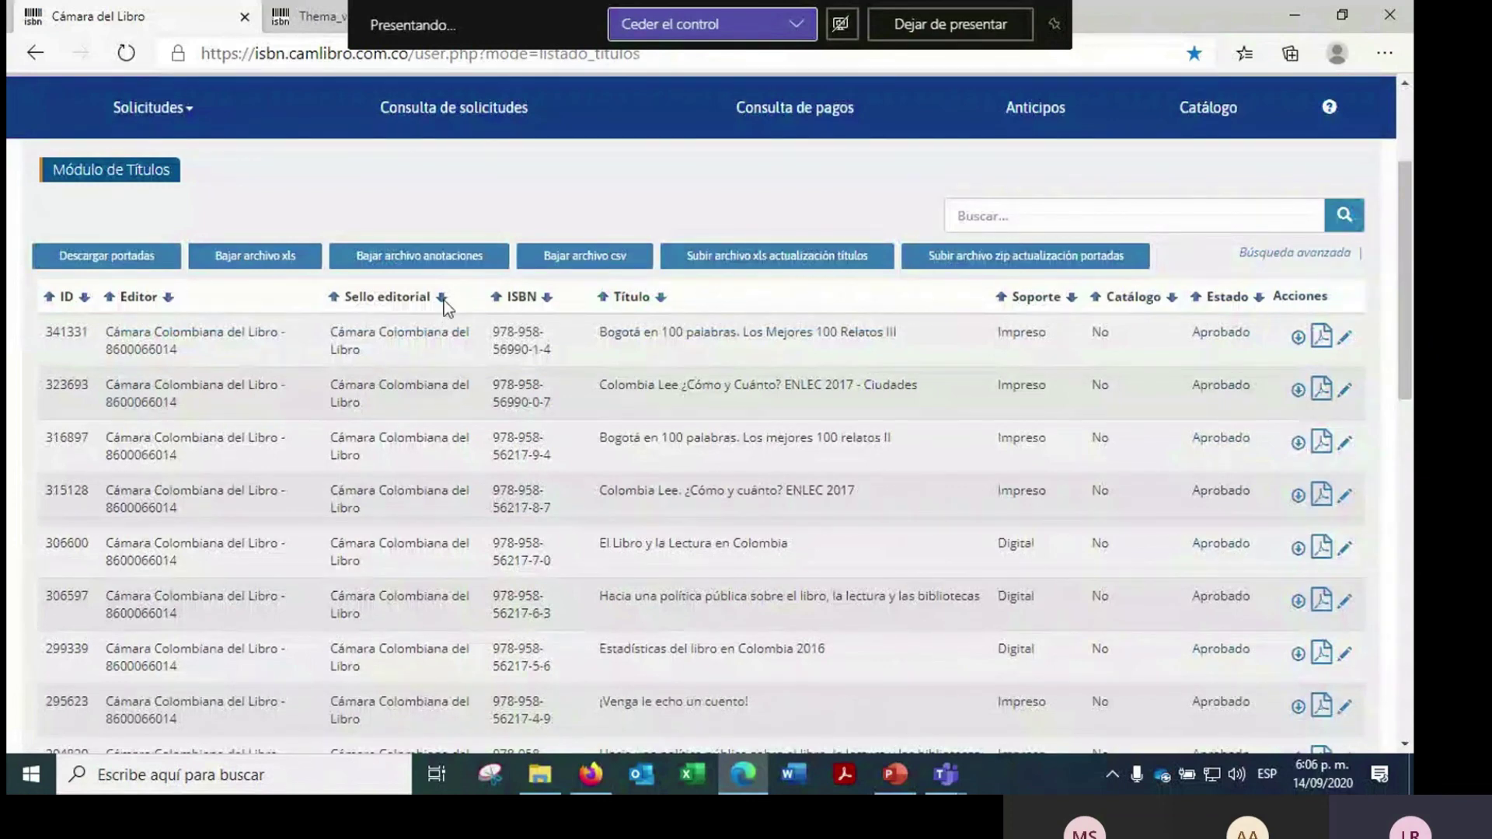
click(1345, 391)
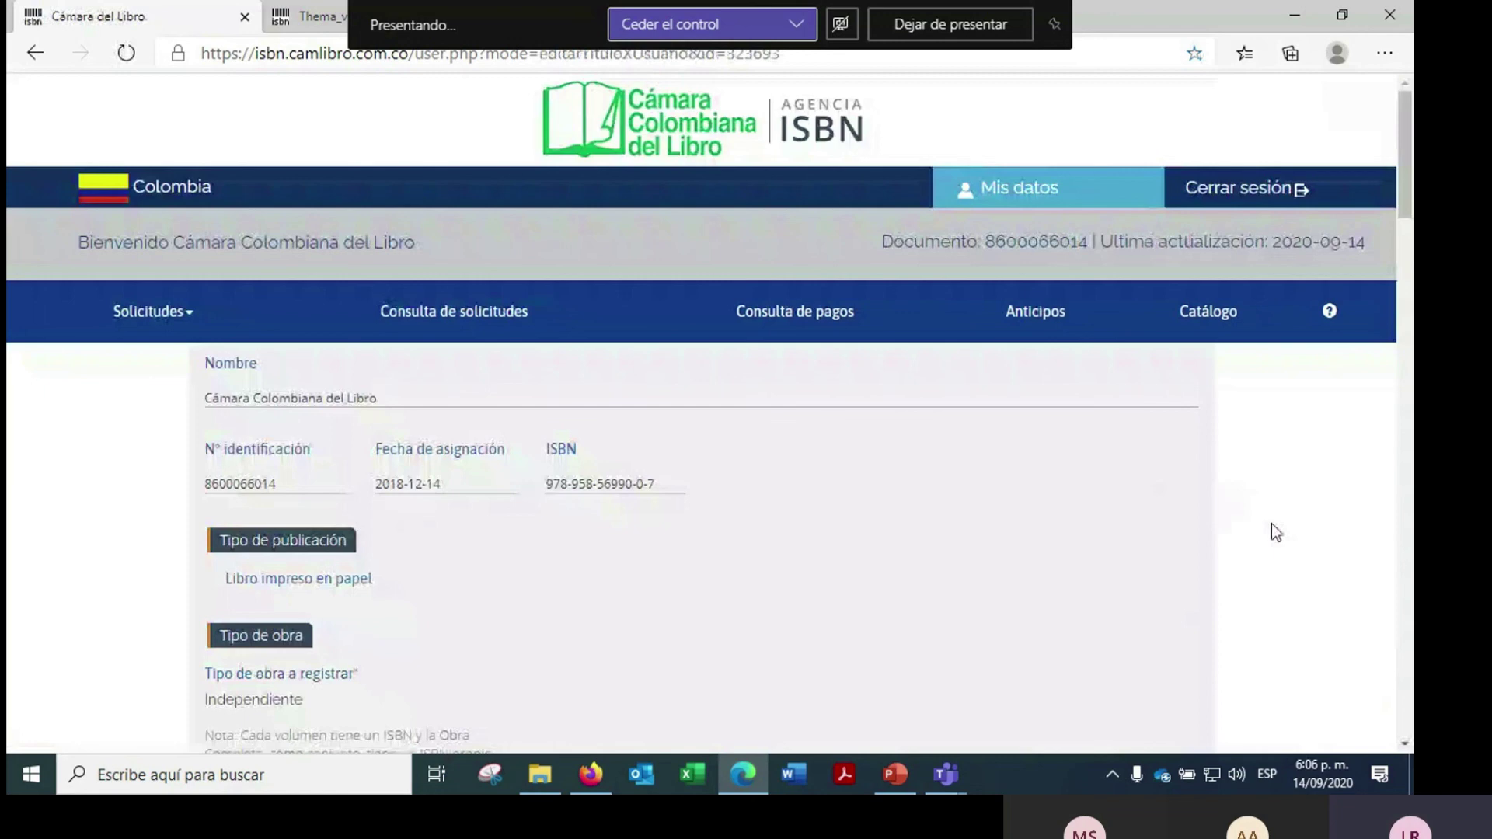
scroll(214, 299, down, 15)
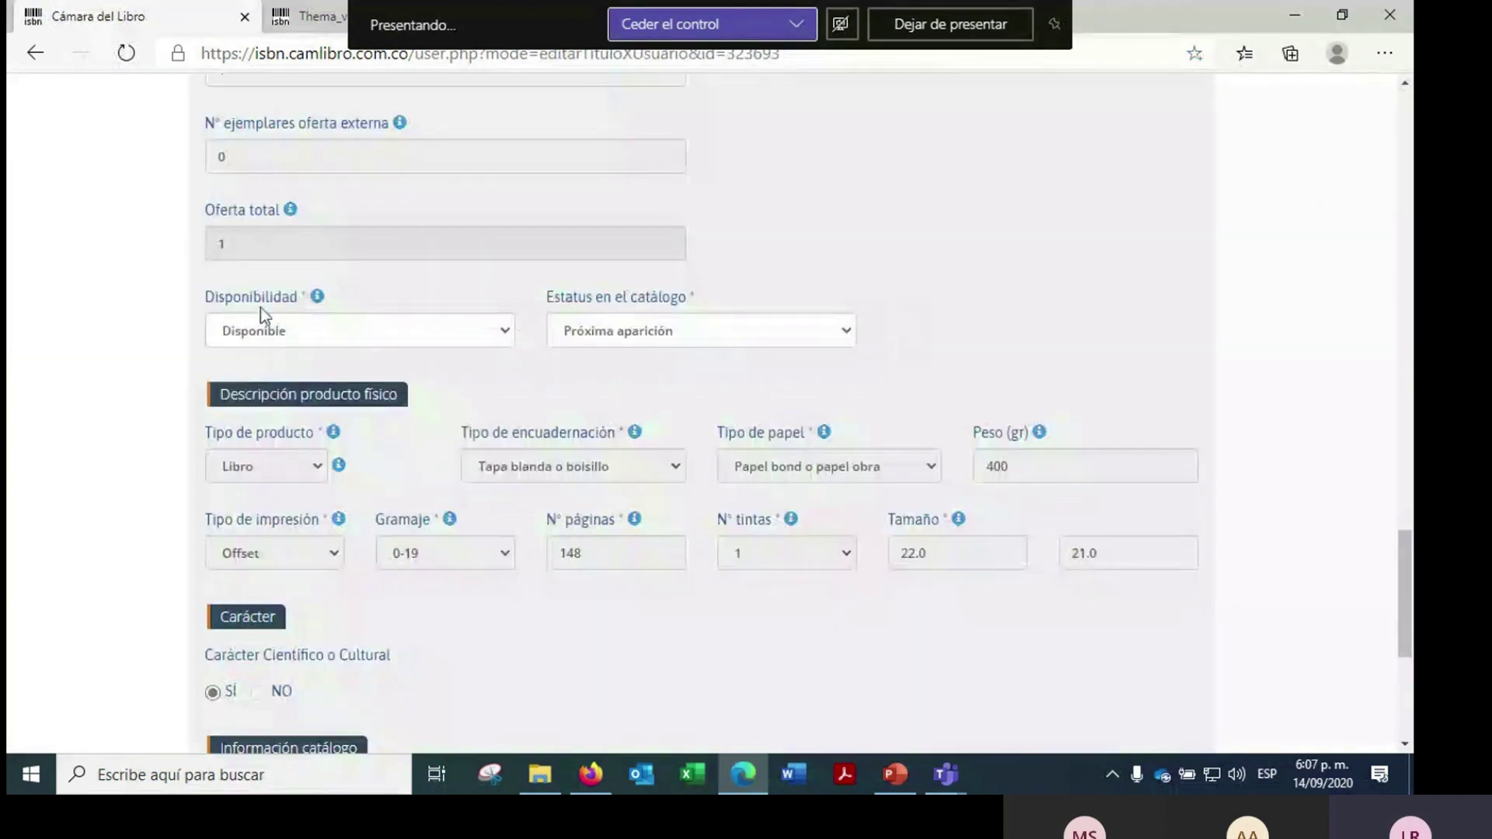
click(503, 339)
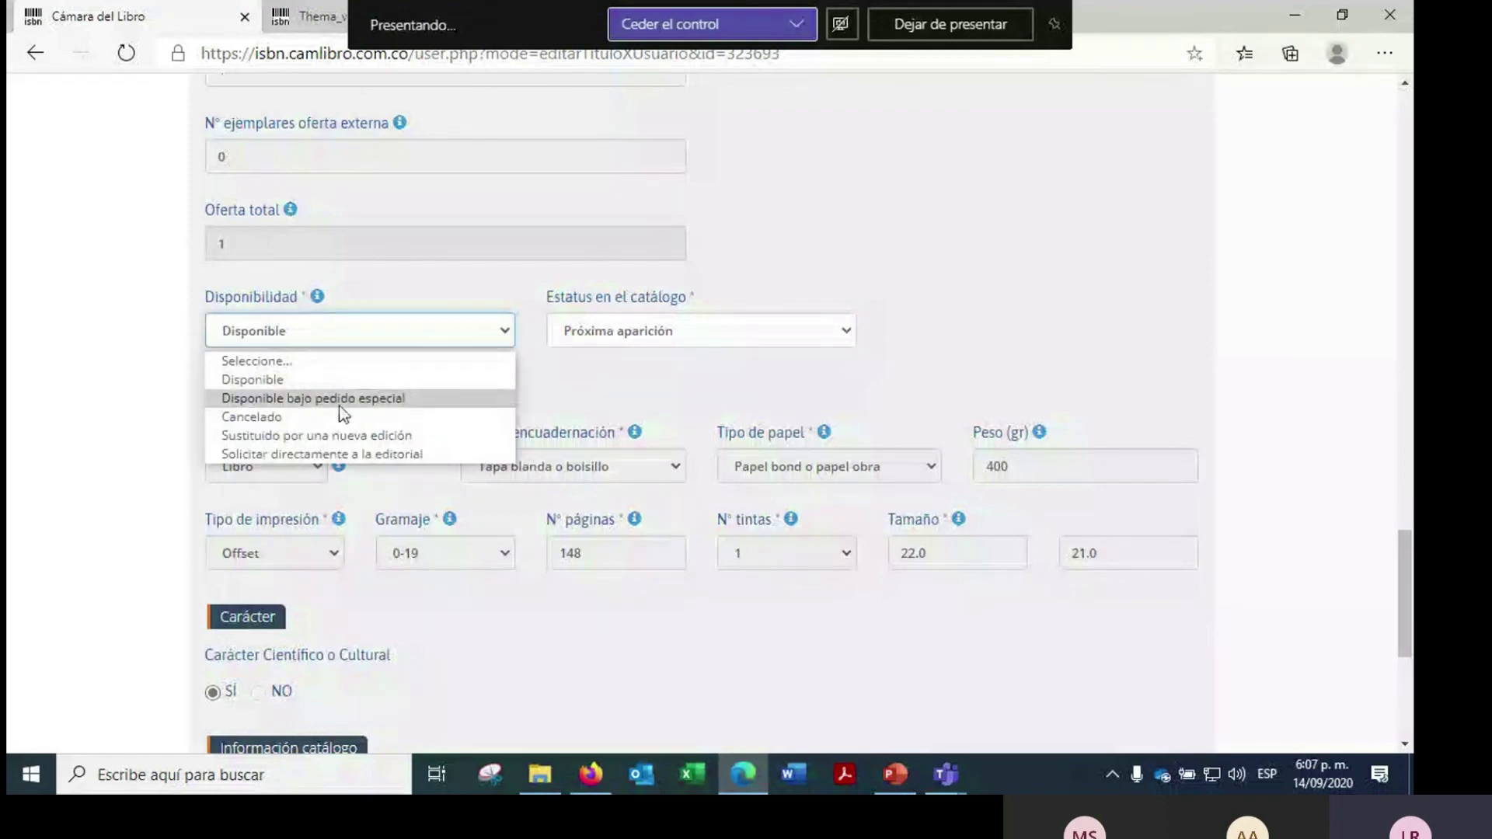
click(316, 293)
click(816, 333)
click(619, 511)
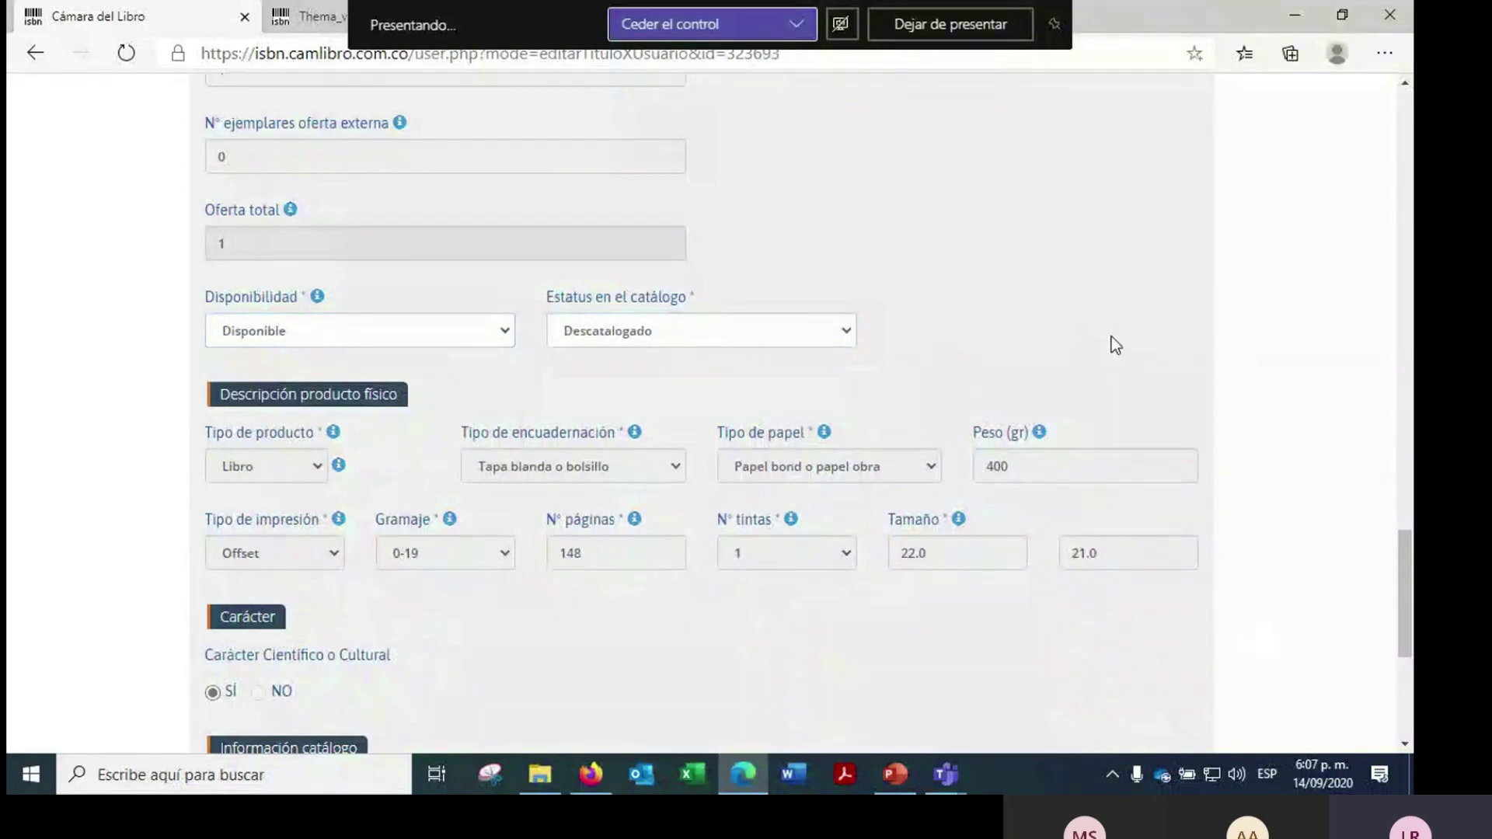
- Change the catalog status to Activo, choose Sí for catalog inclusion, and browse for a cover image
scroll(1116, 345, down, 3)
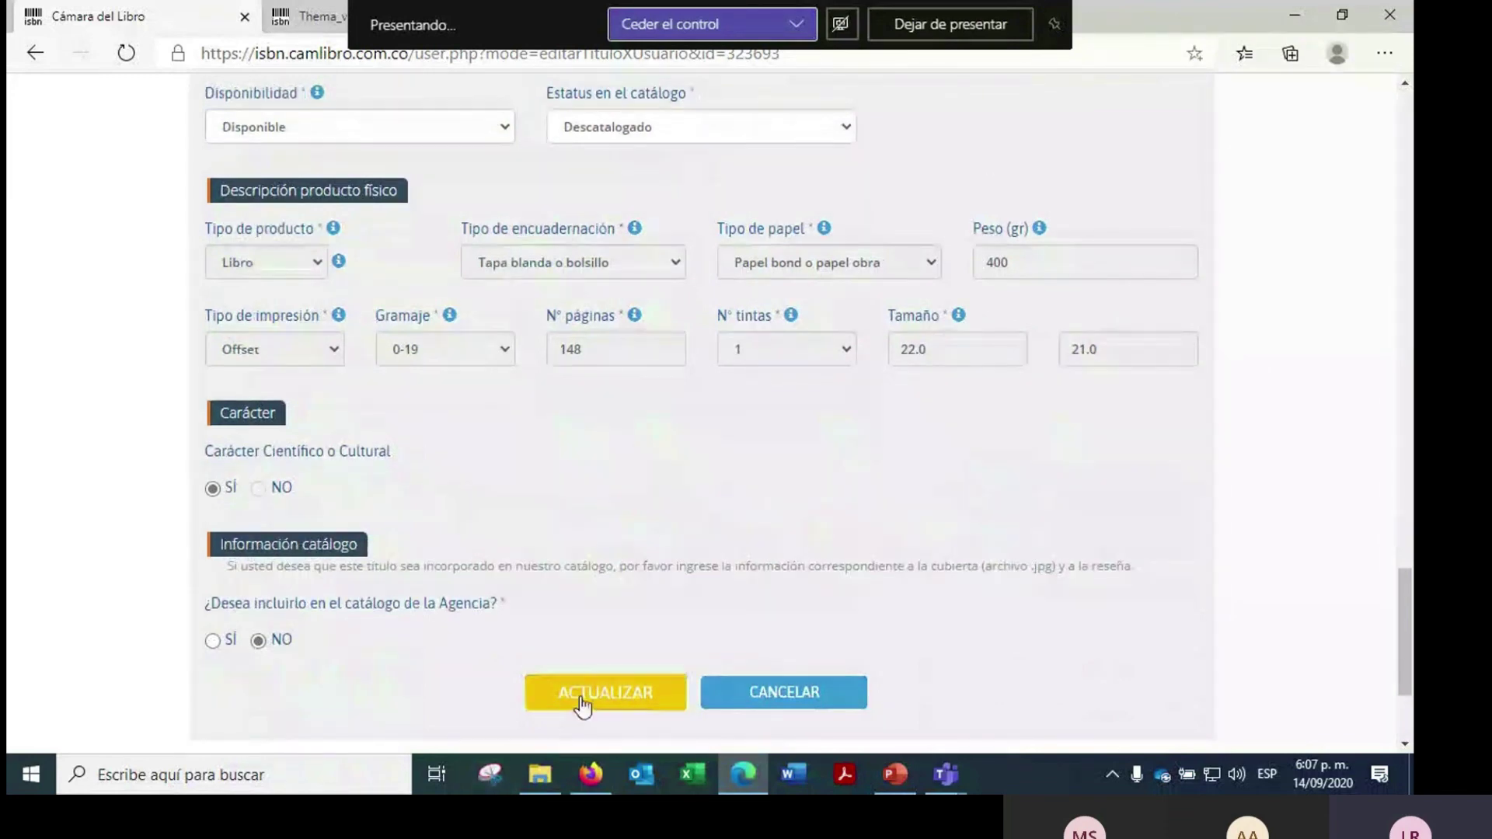
click(598, 129)
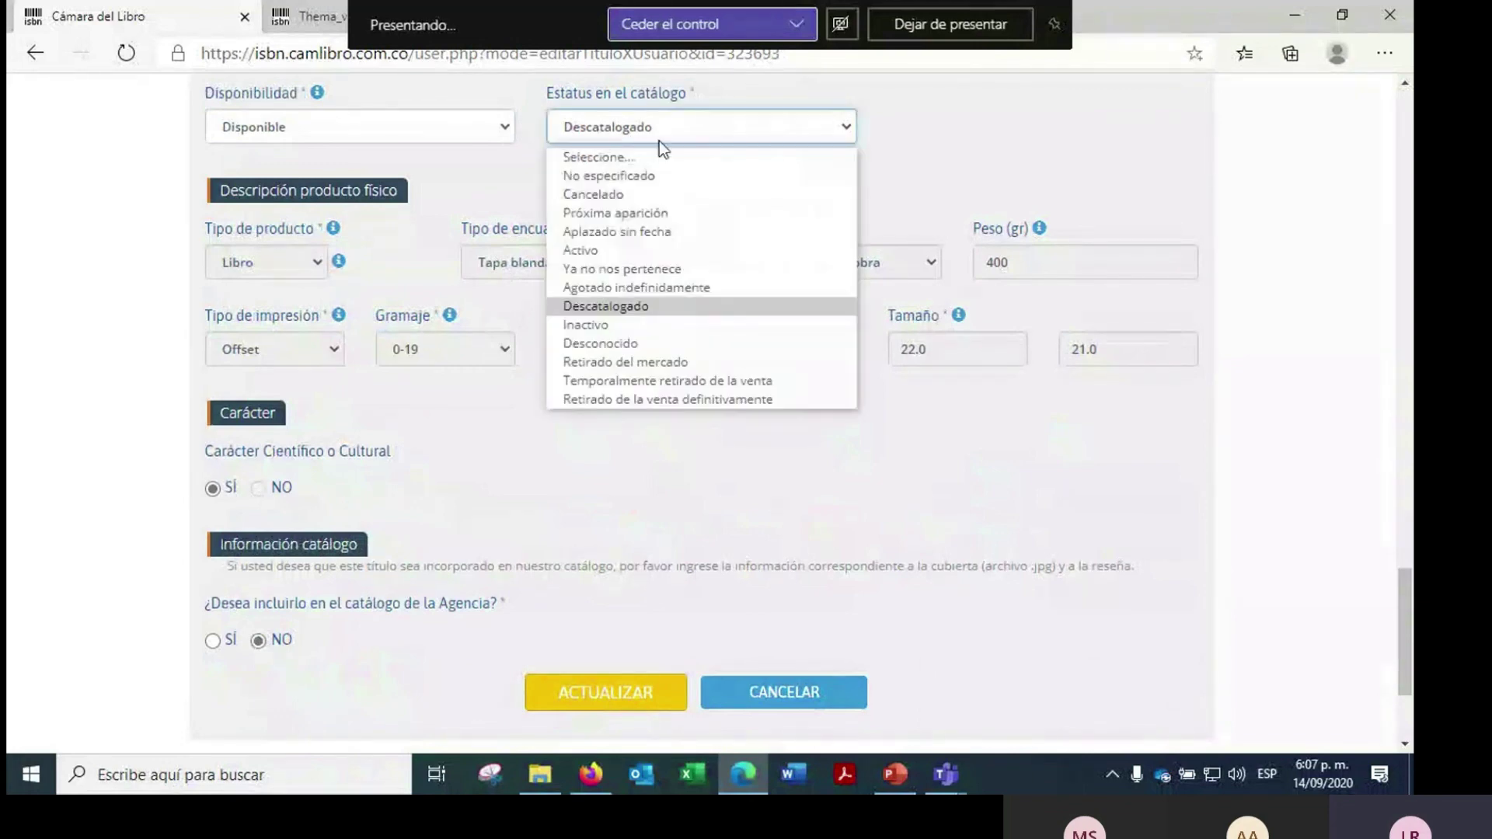
click(579, 249)
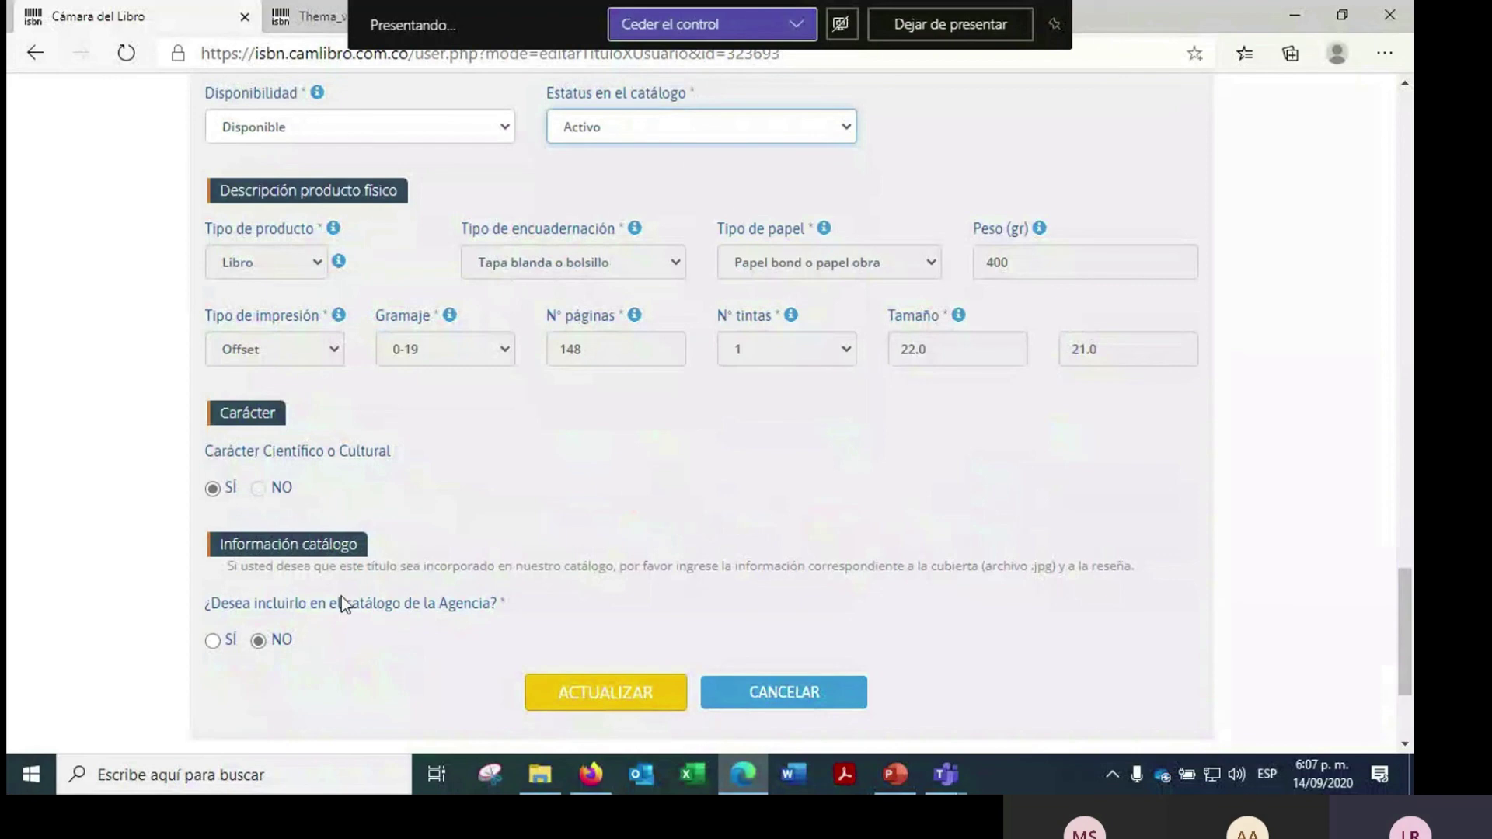
click(212, 640)
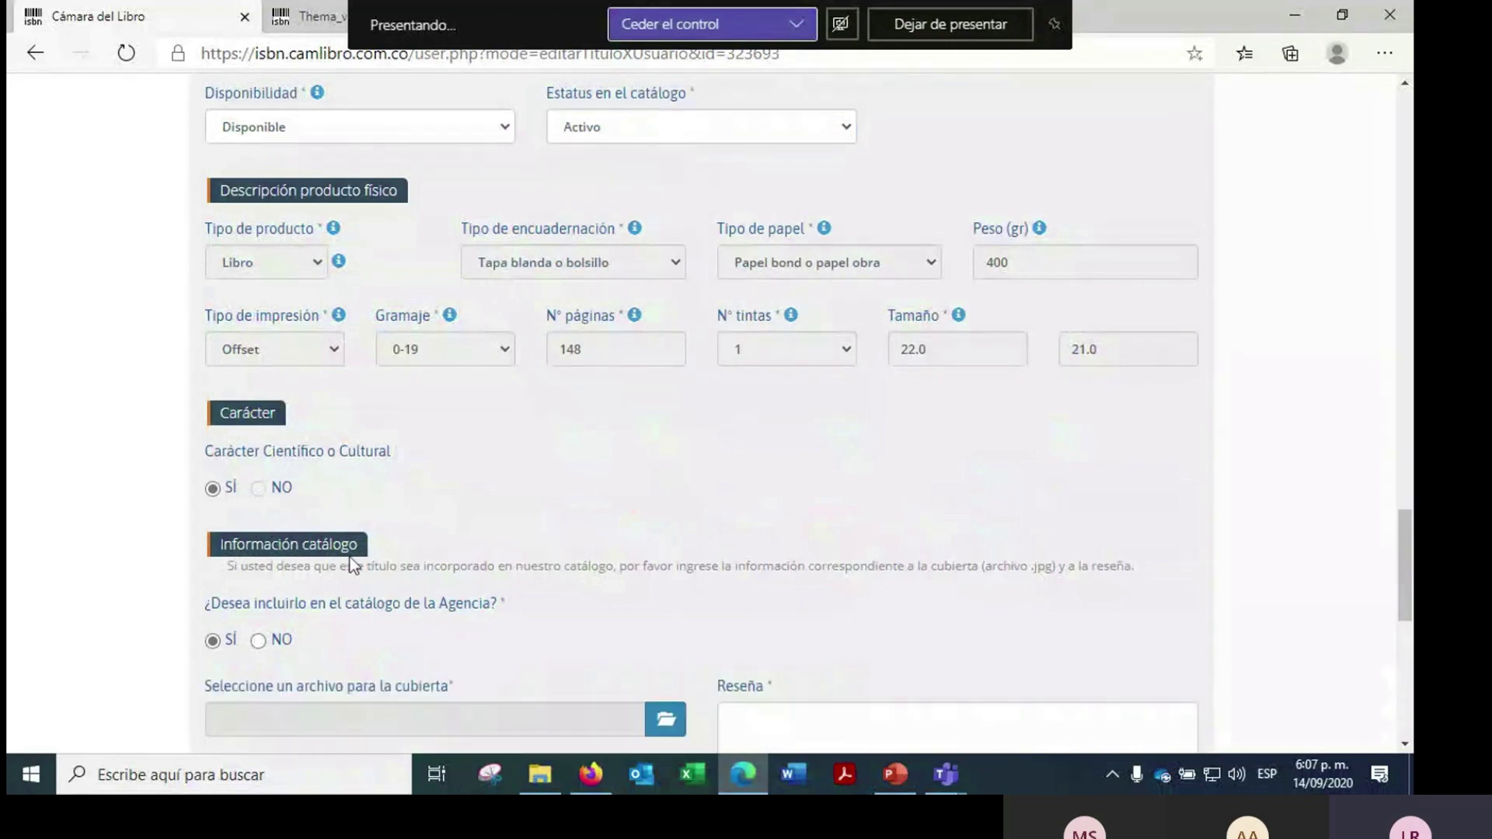
scroll(706, 464, down, 1)
click(807, 639)
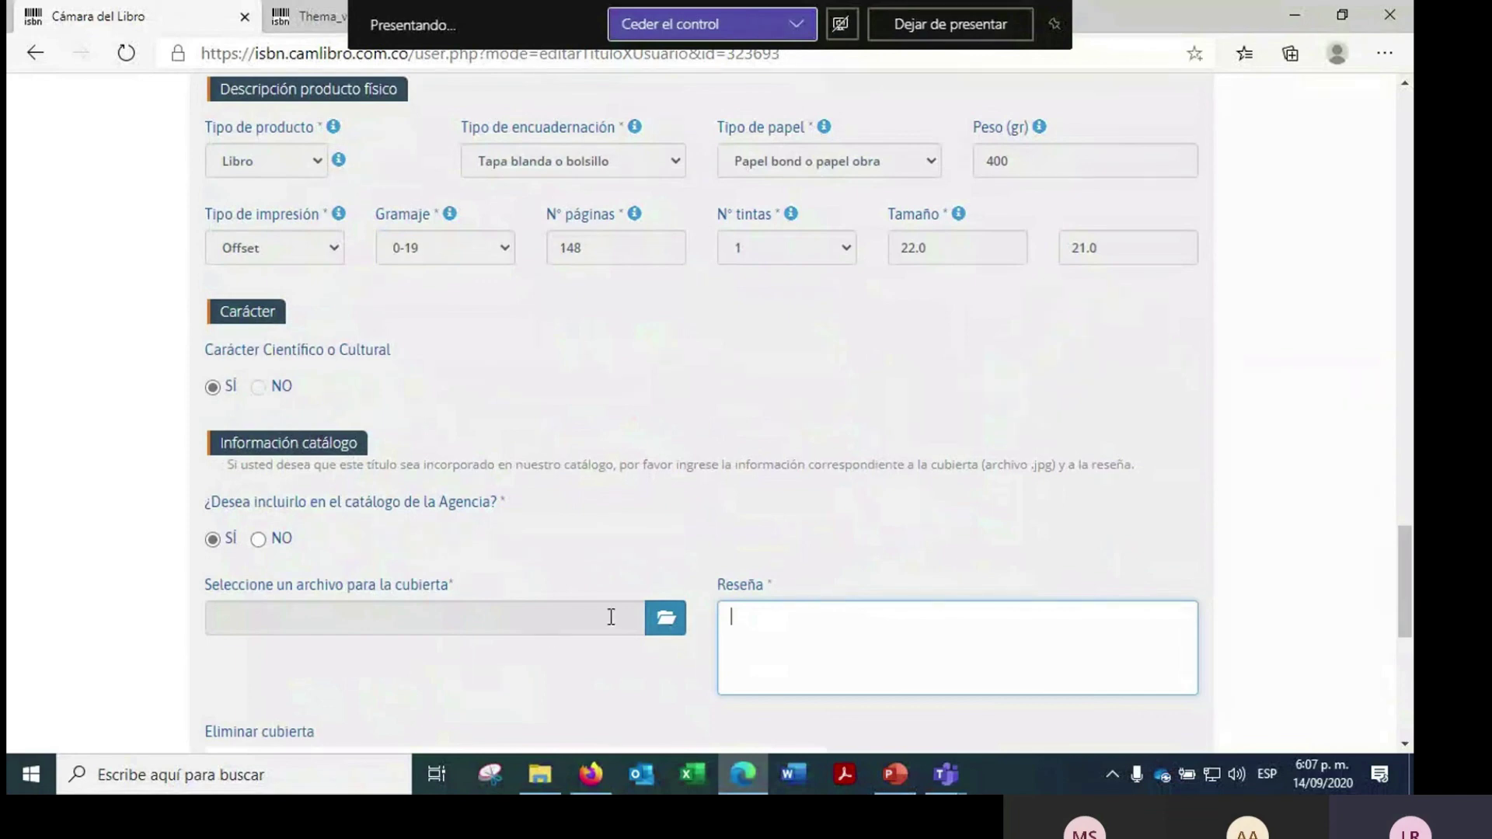
scroll(611, 616, down, 3)
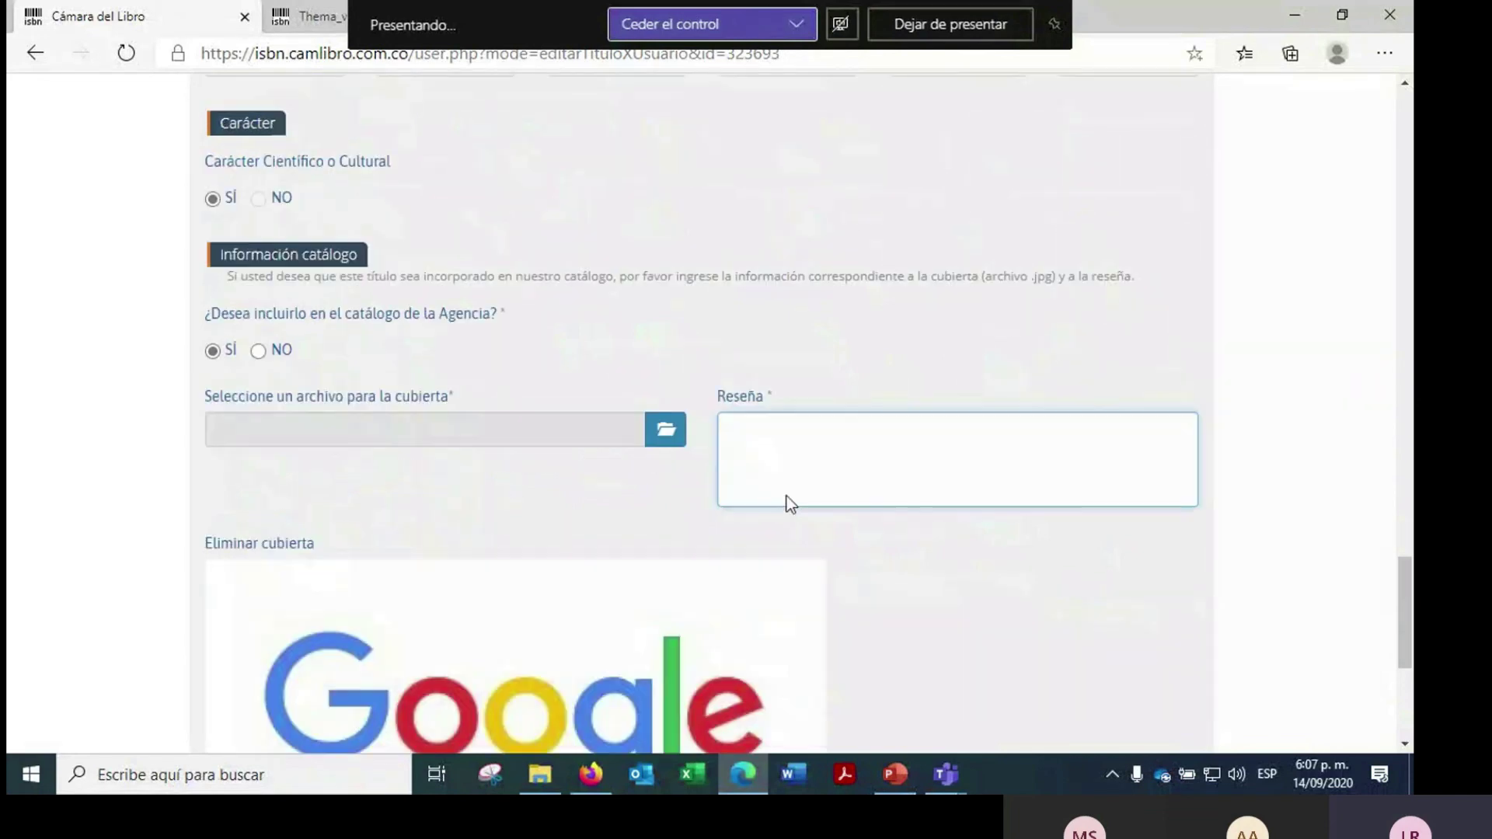
click(666, 314)
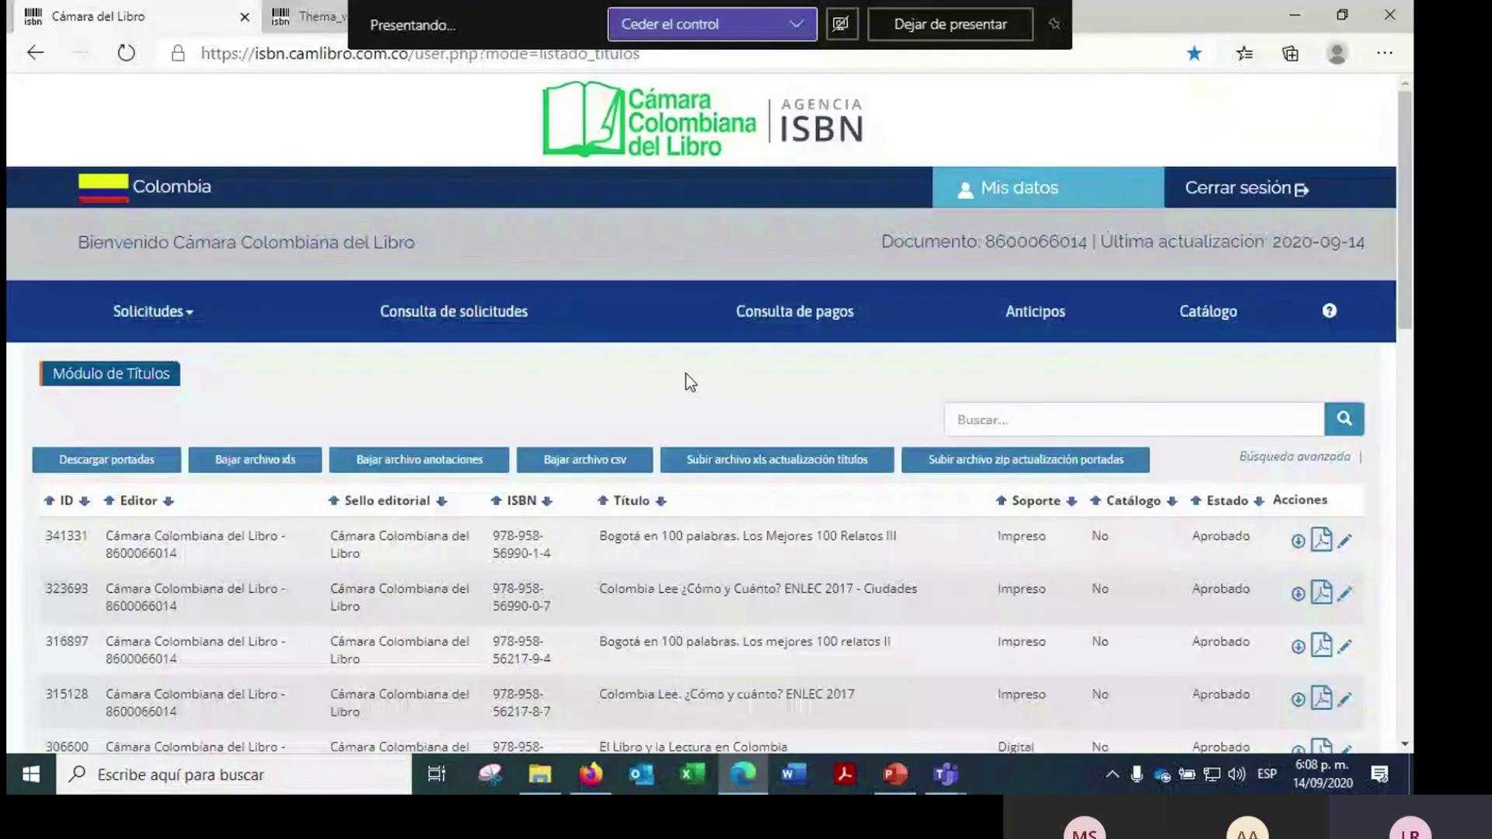
- Log out, advance the Novedades carousel, and view the Los analfabetas detail page with its review
click(1235, 194)
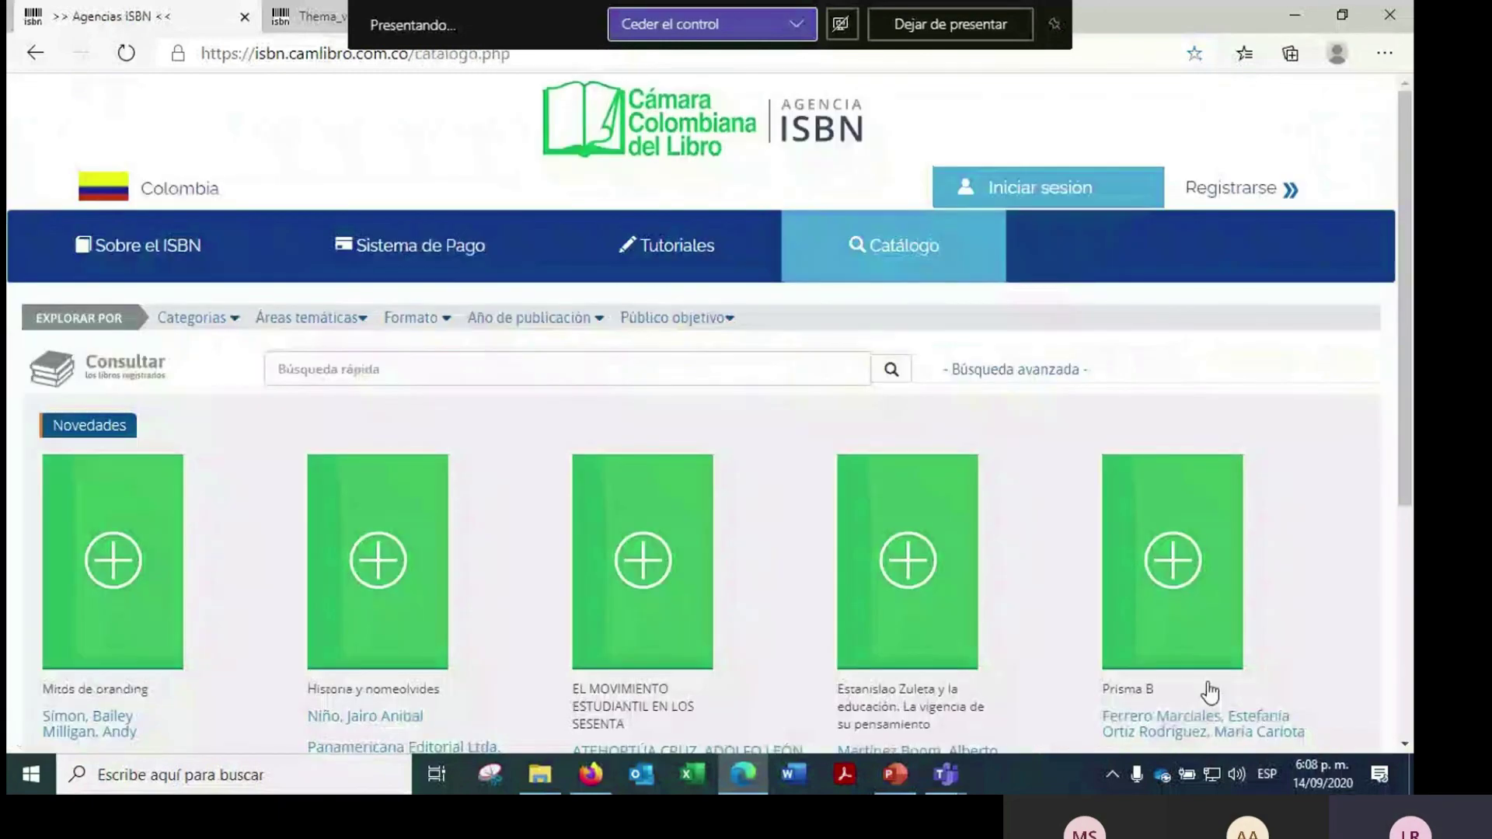
scroll(1209, 692, down, 3)
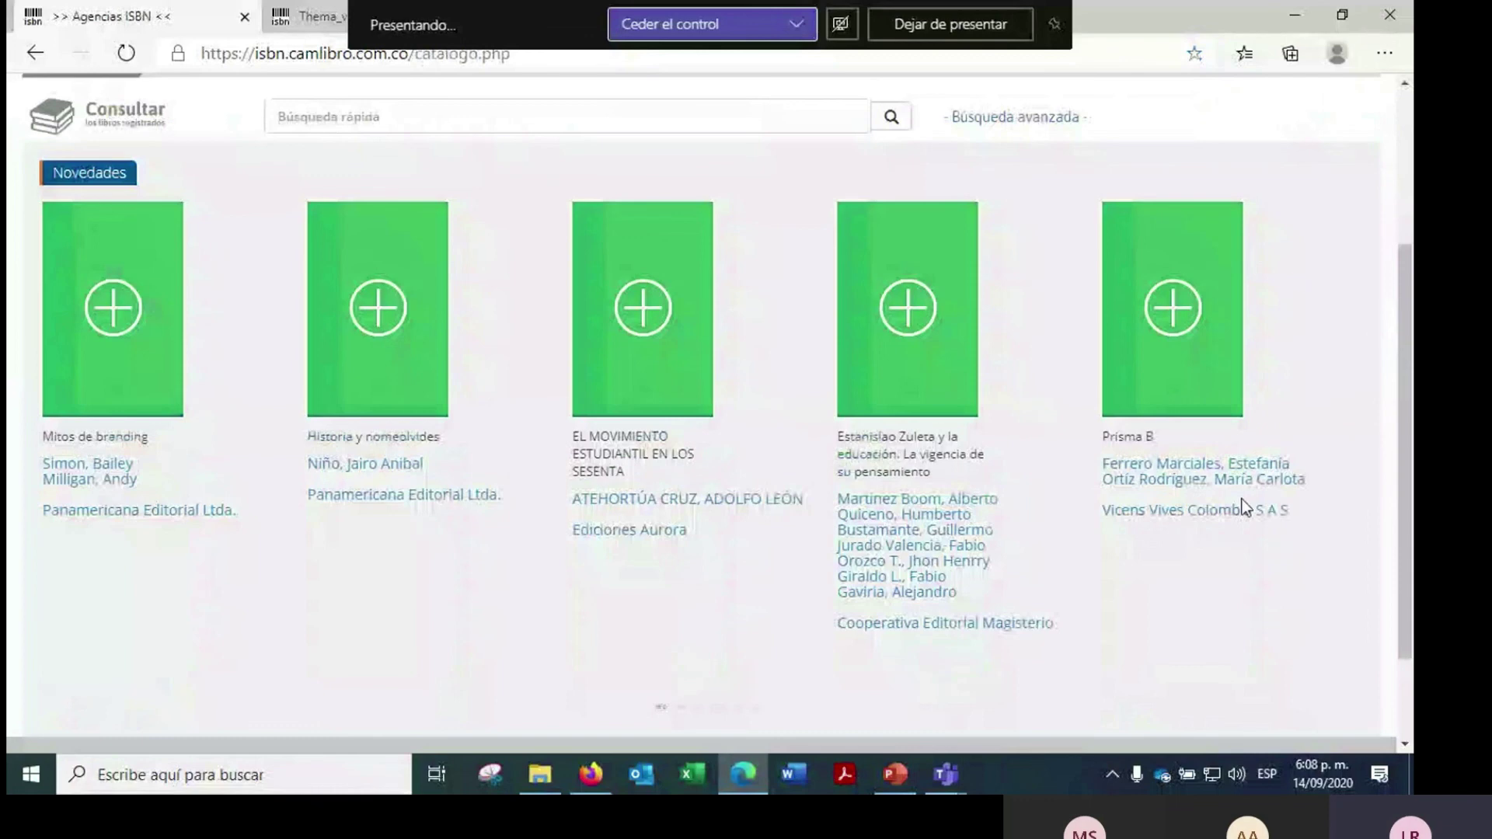
scroll(1246, 509, down, 2)
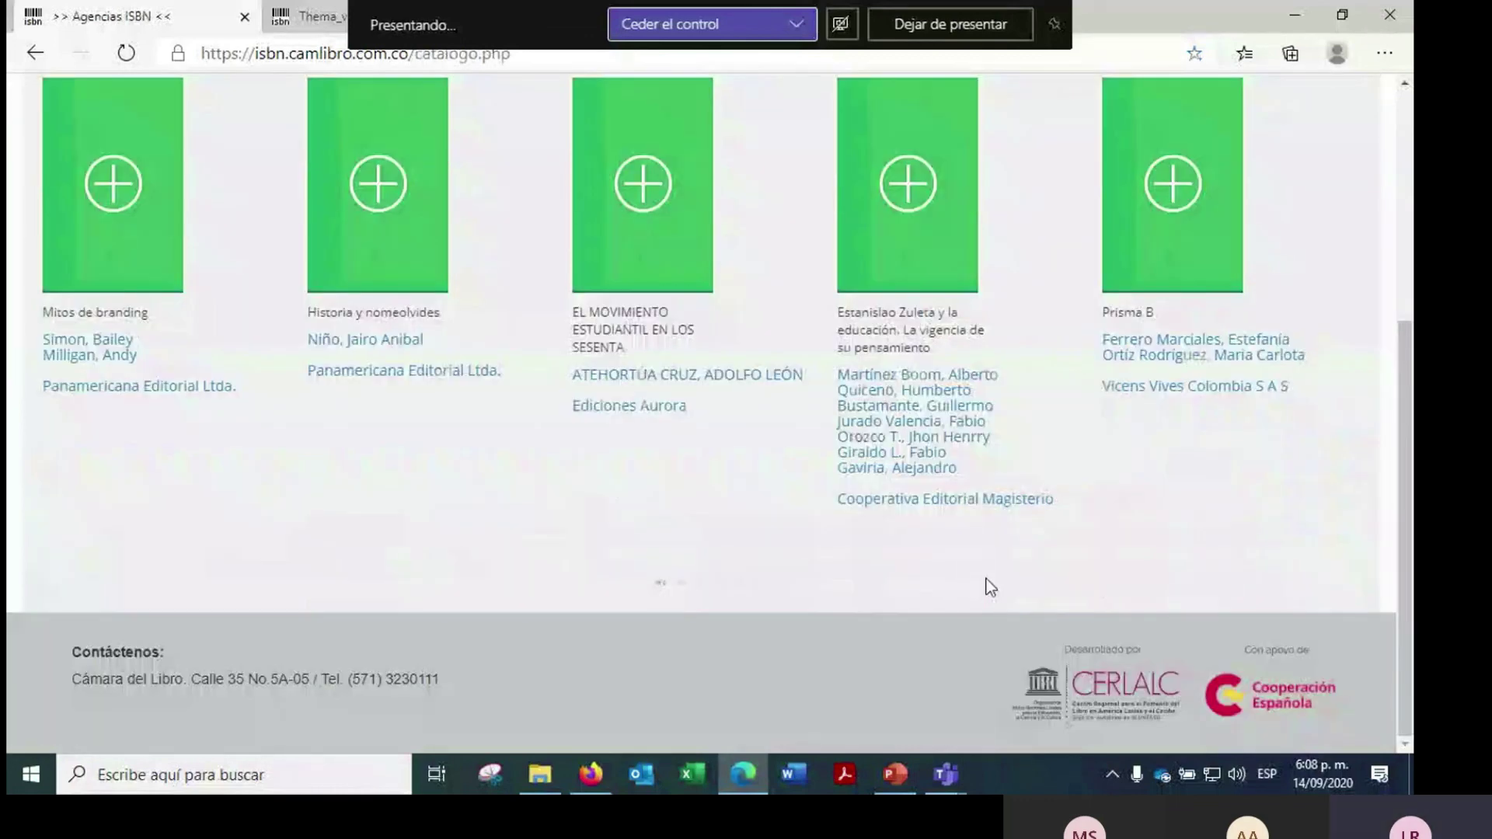
click(701, 585)
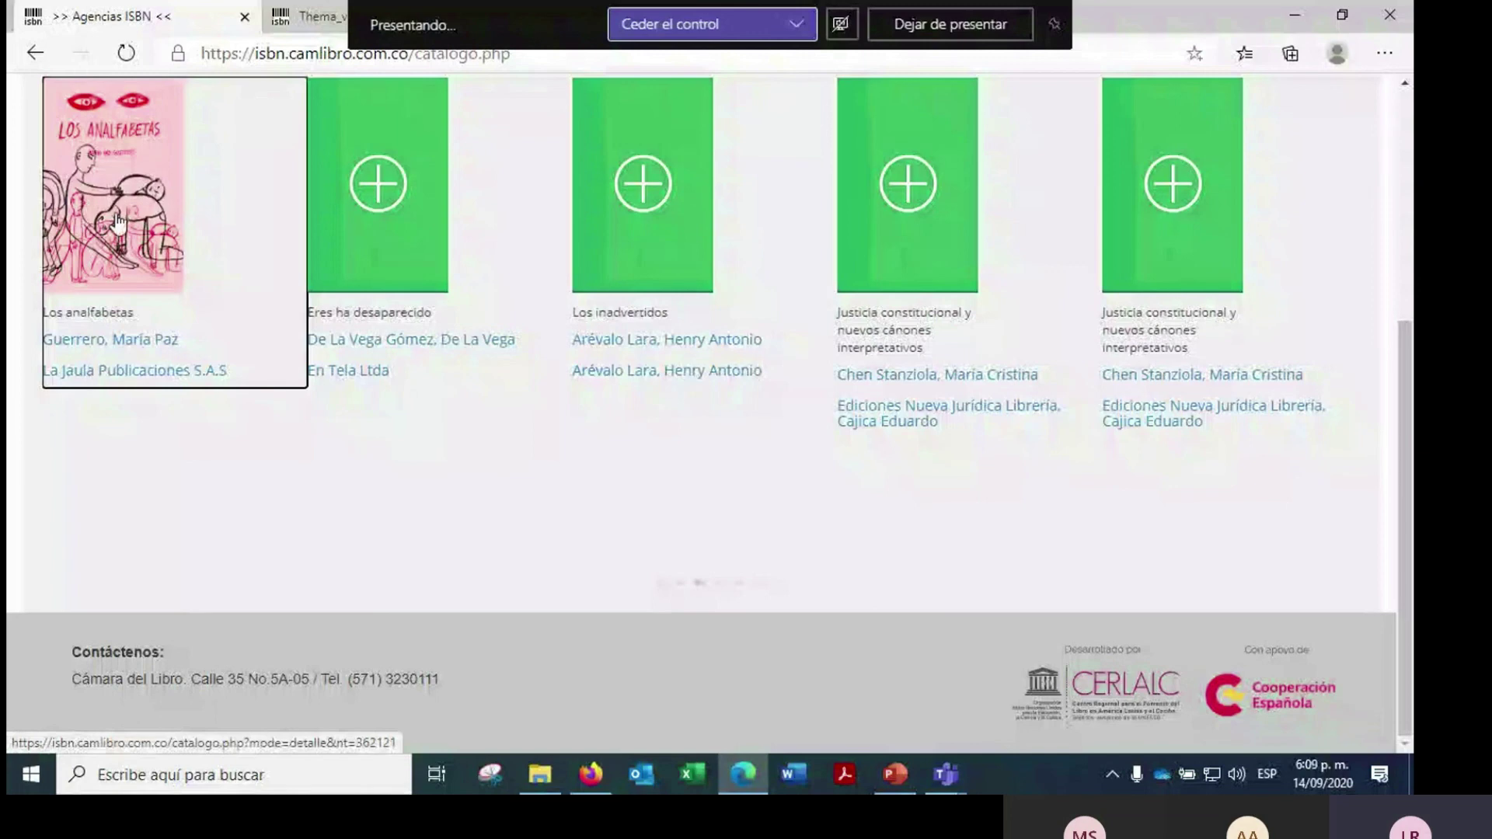
click(118, 221)
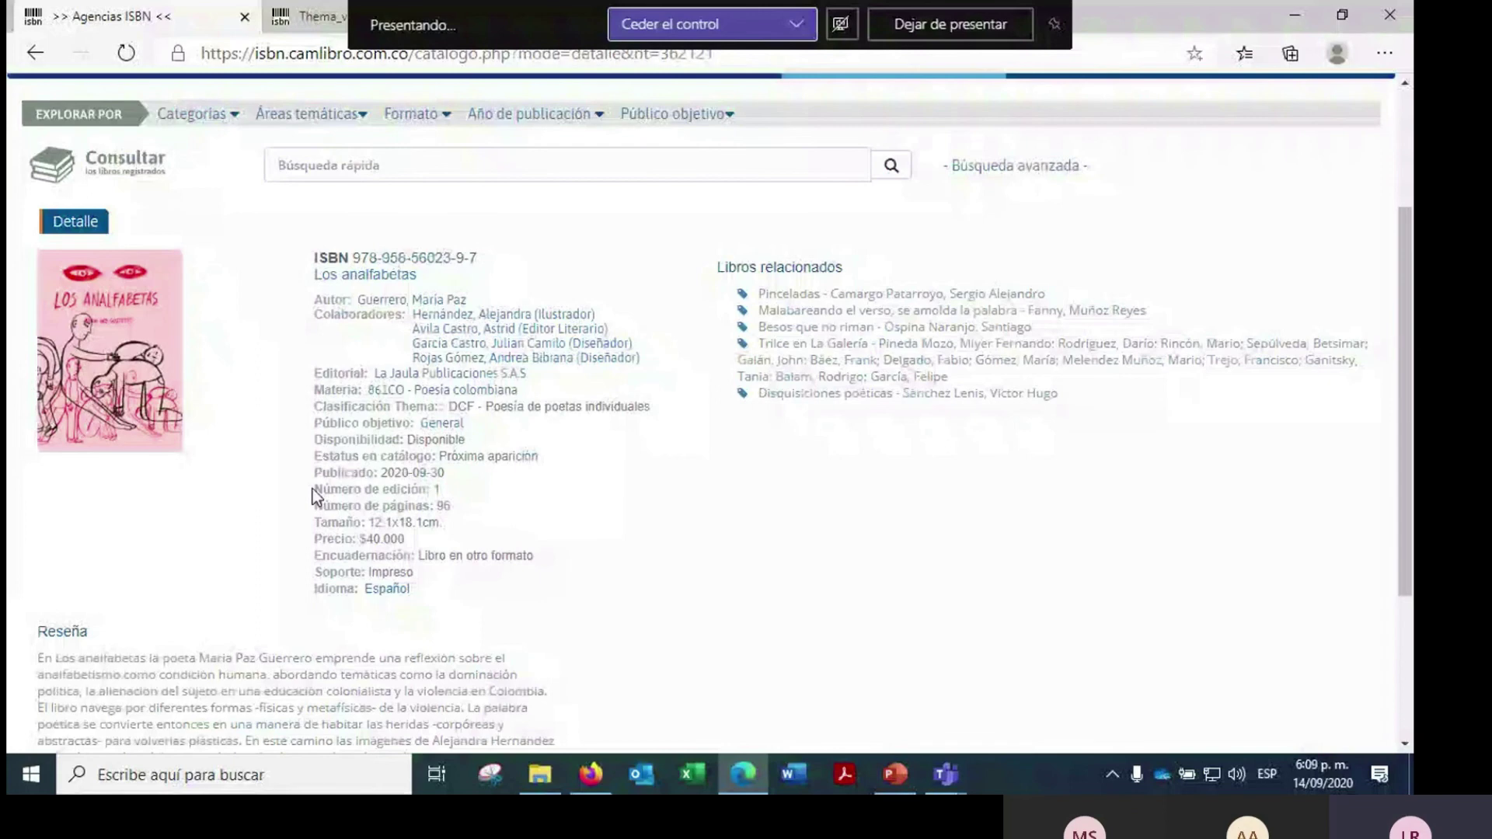
scroll(91, 487, down, 3)
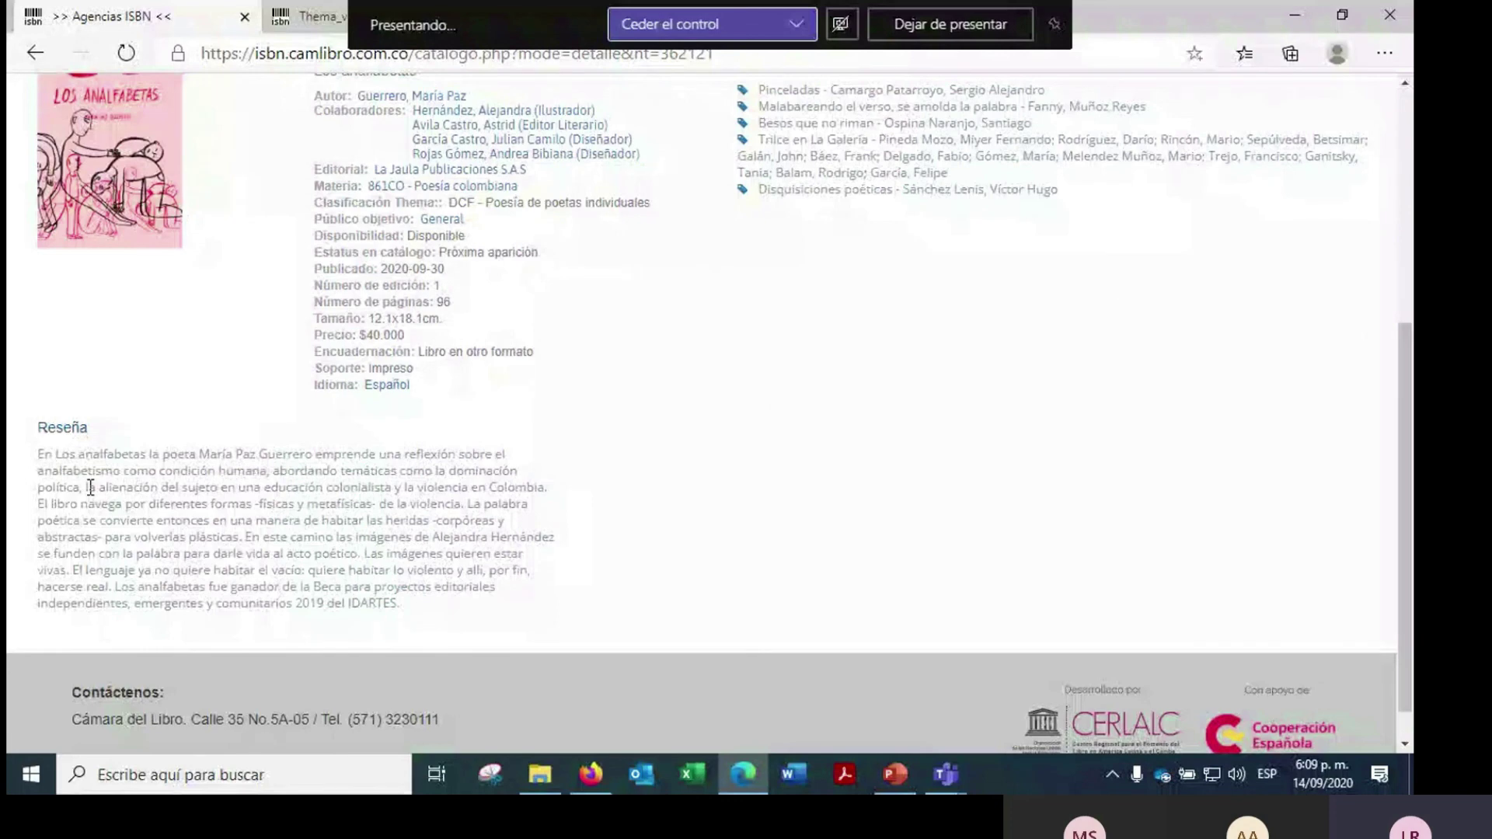
scroll(739, 431, up, 2)
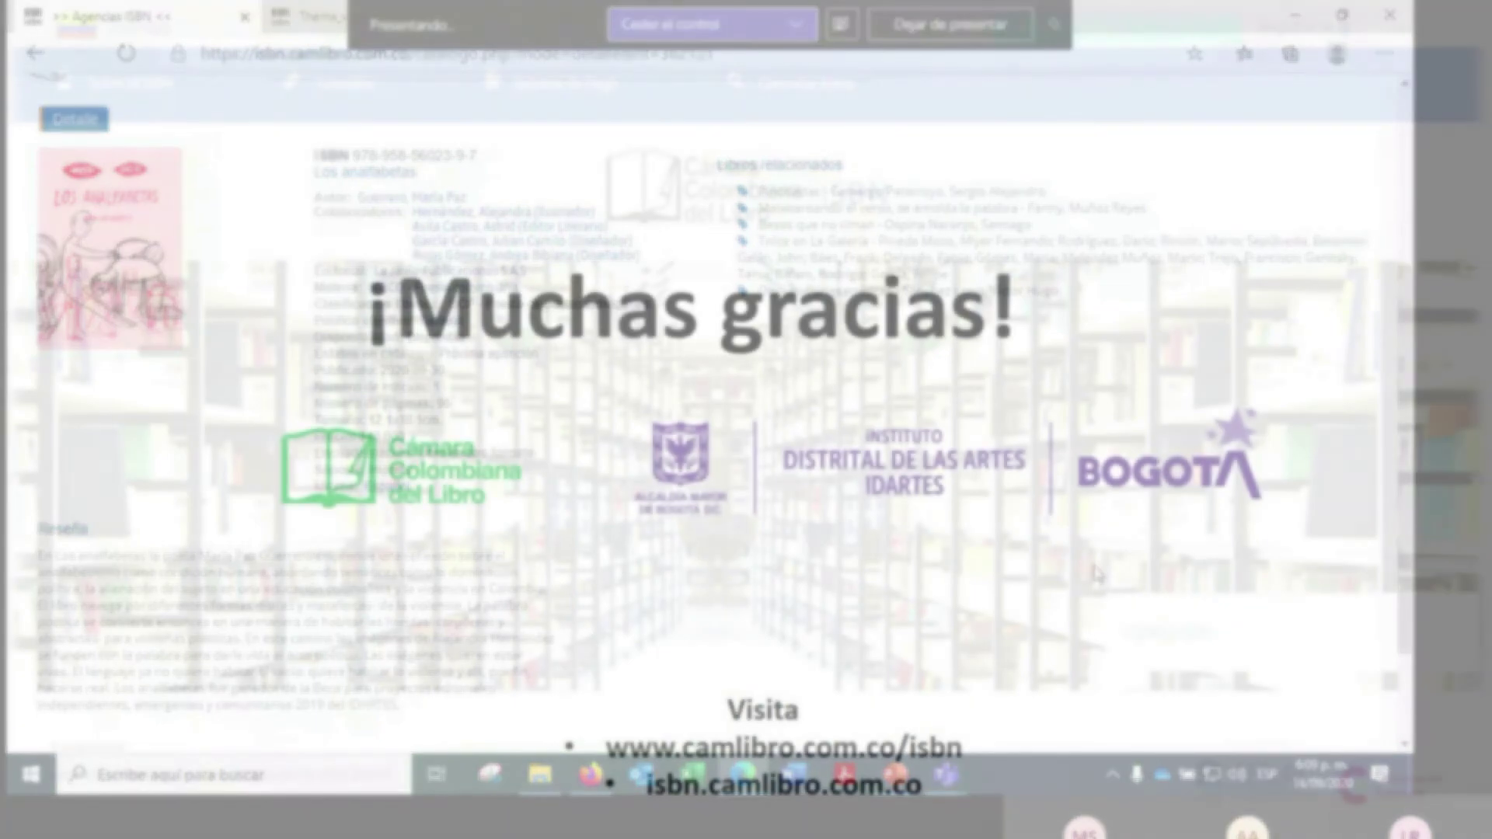